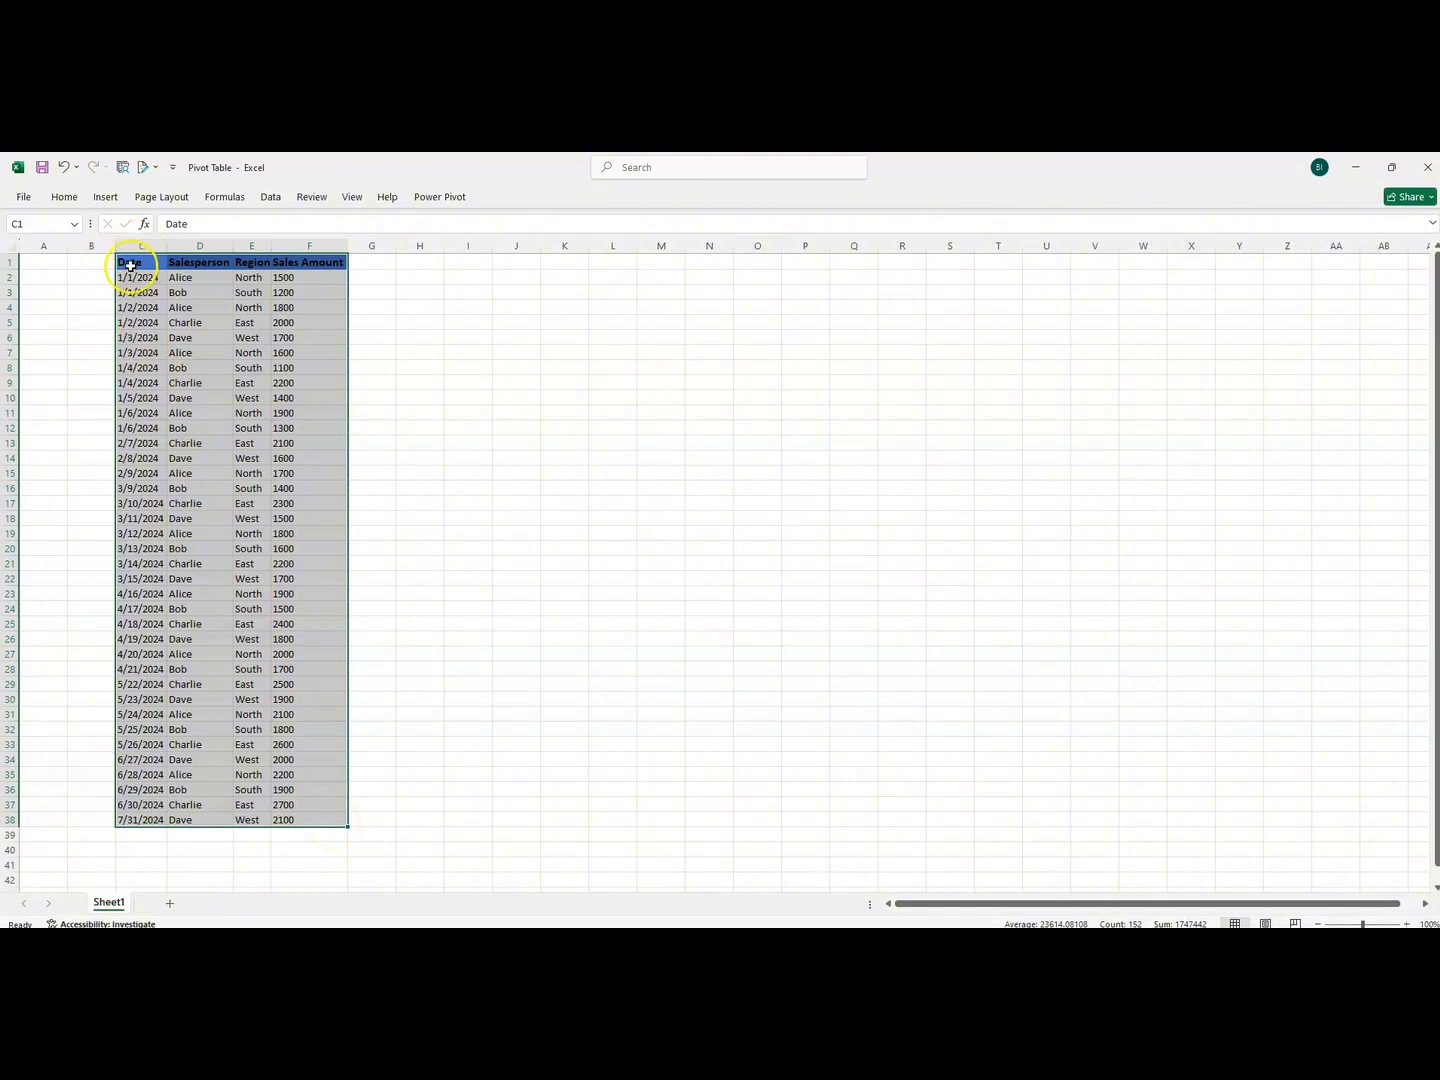
- Start a PivotTable from the sales data range C1:F38 on Sheet1
left_click(106, 198)
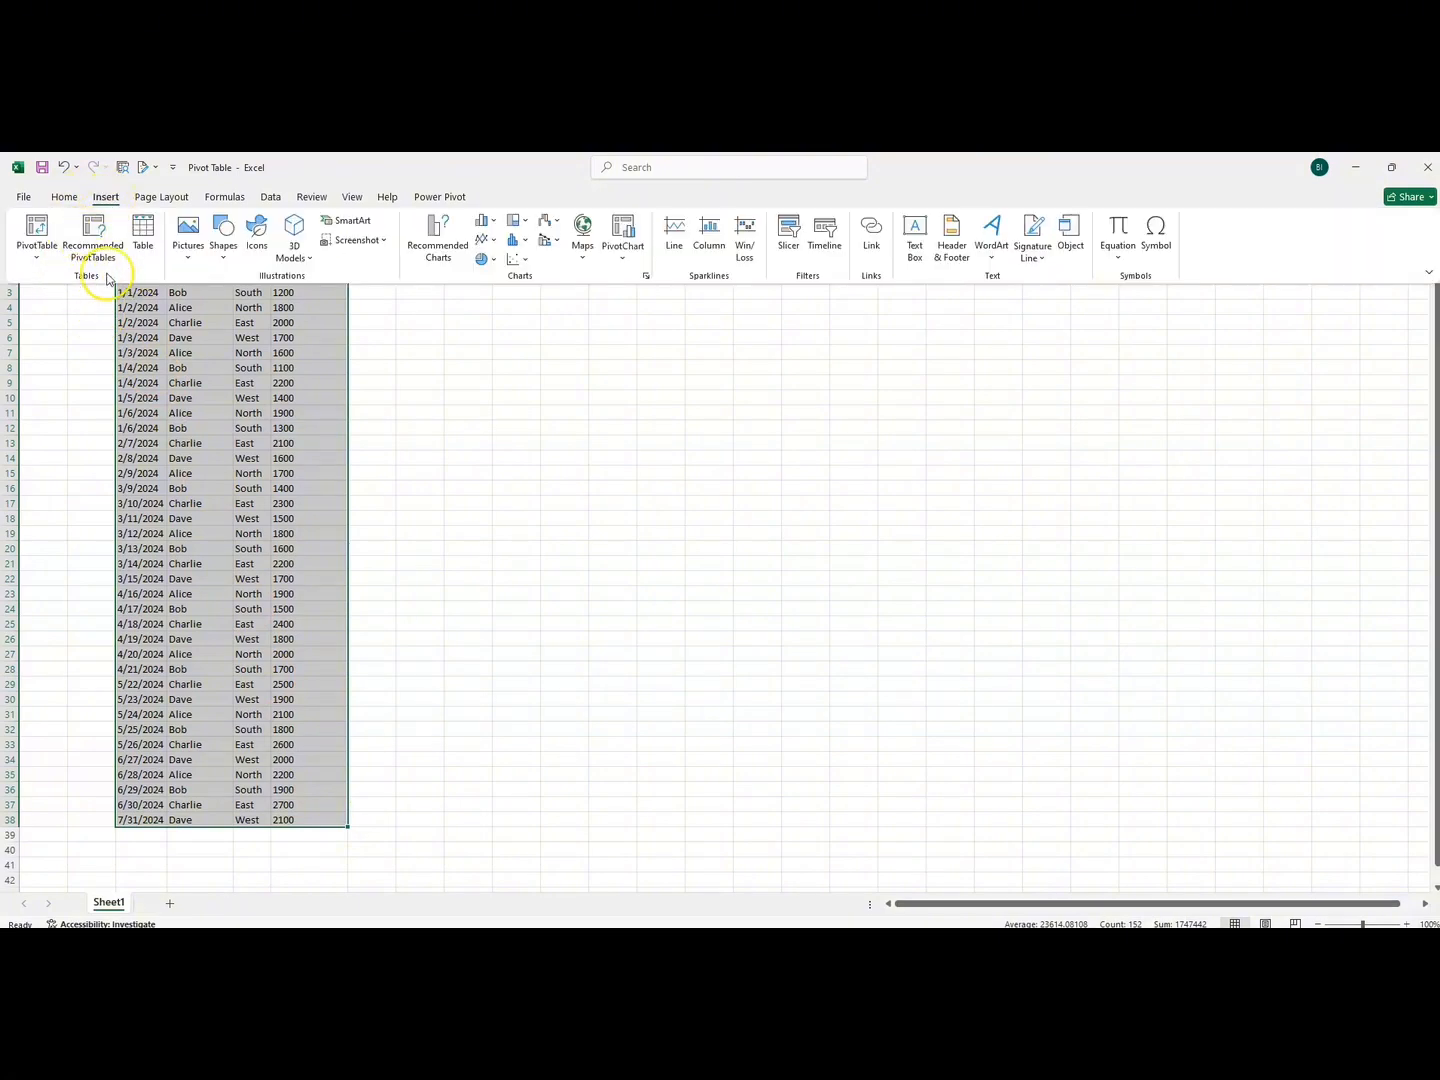
left_click(37, 260)
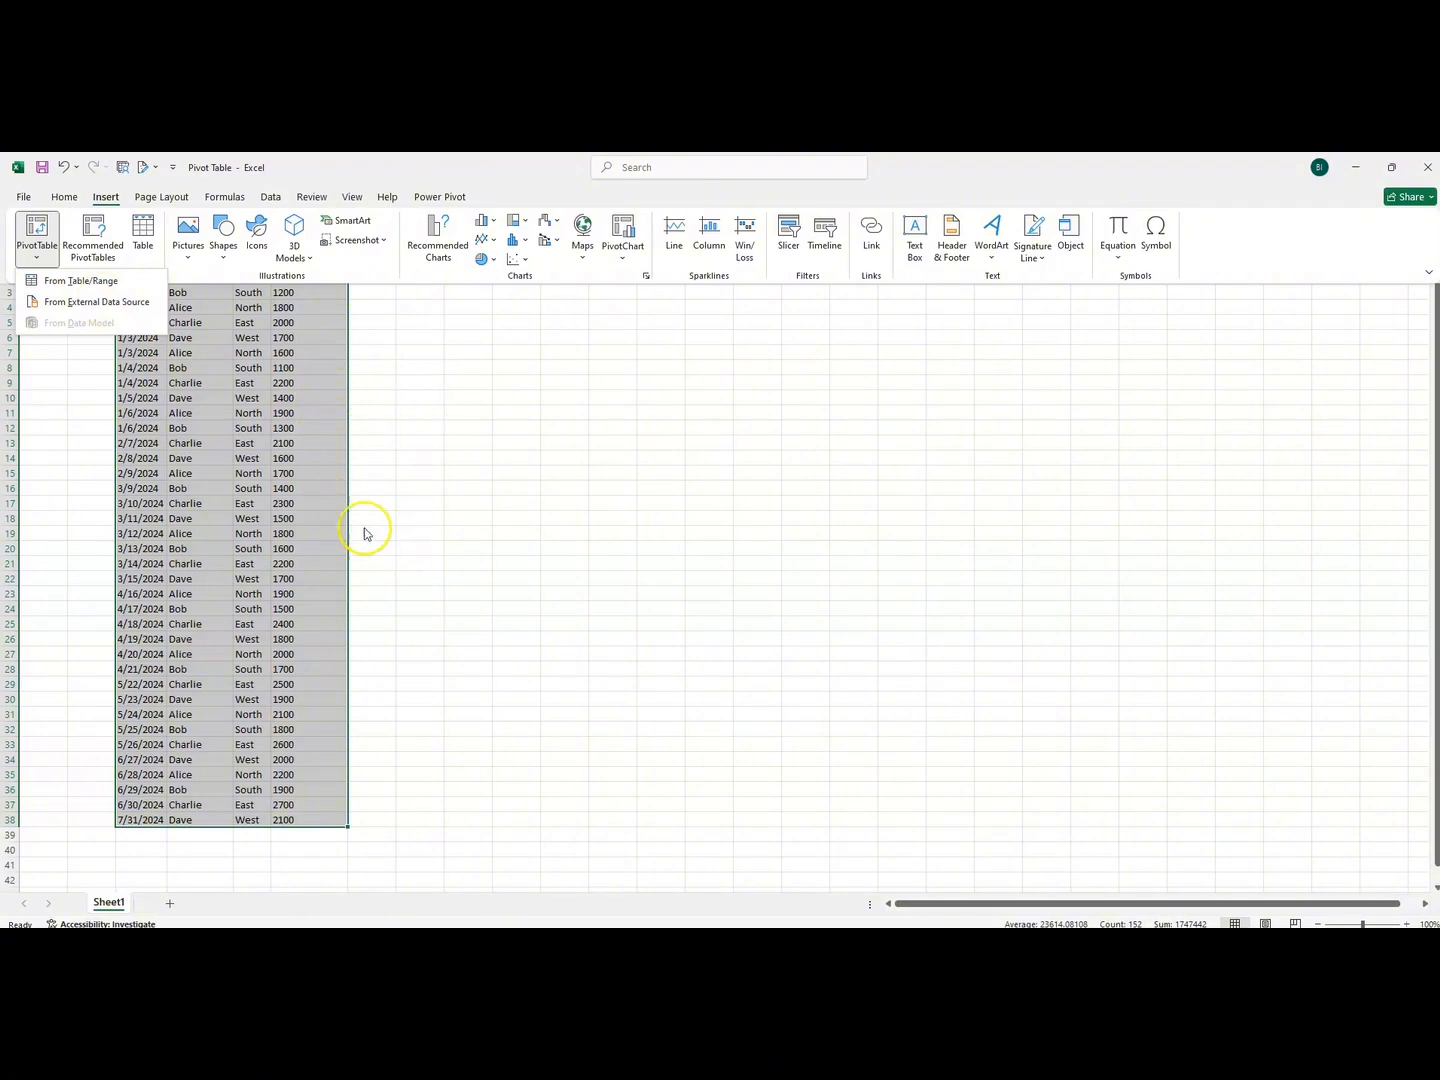
left_click(72, 282)
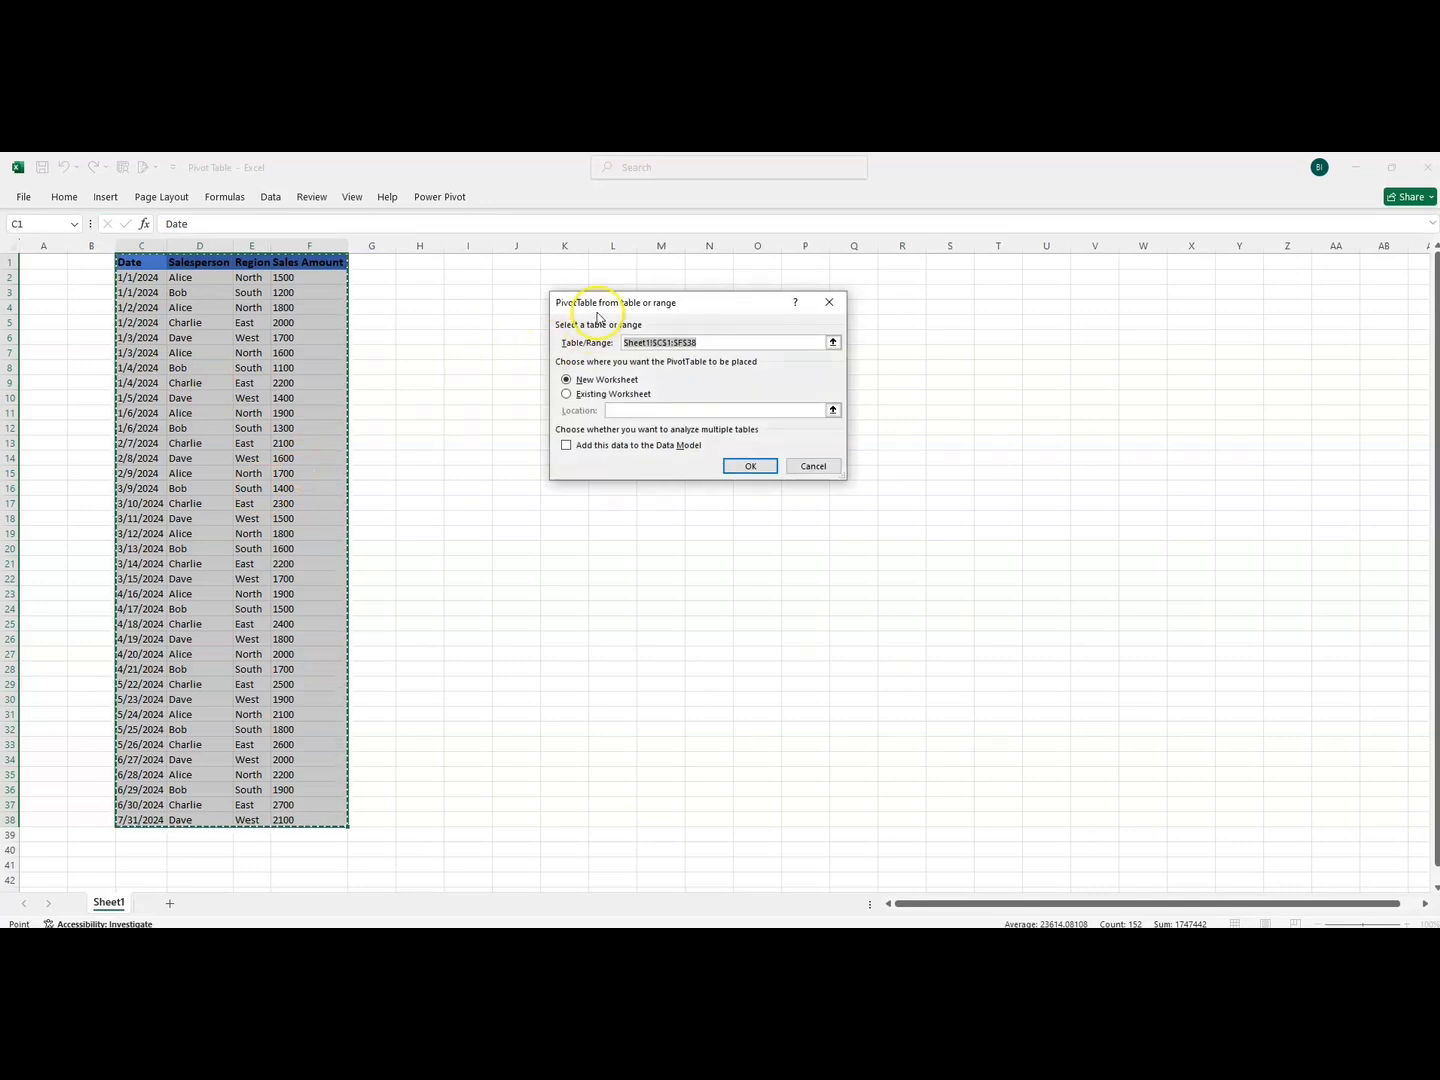
left_click_drag(595, 312, 567, 363)
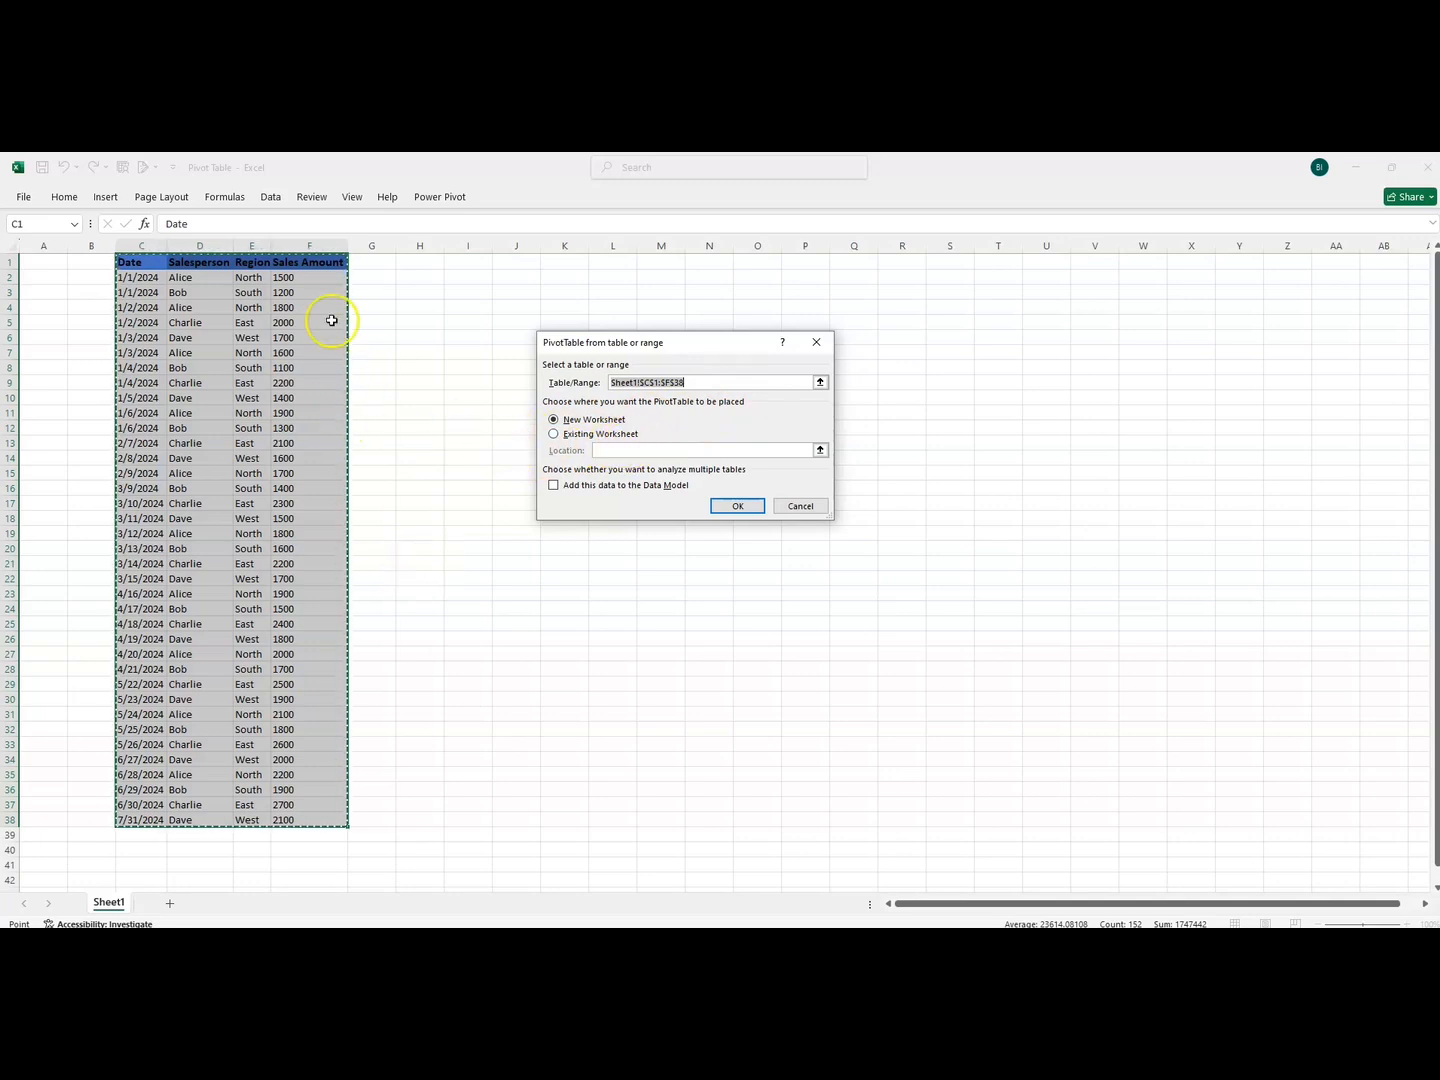
- Set the PivotTable's destination to cell P2 on the existing worksheet Sheet1
left_click(554, 437)
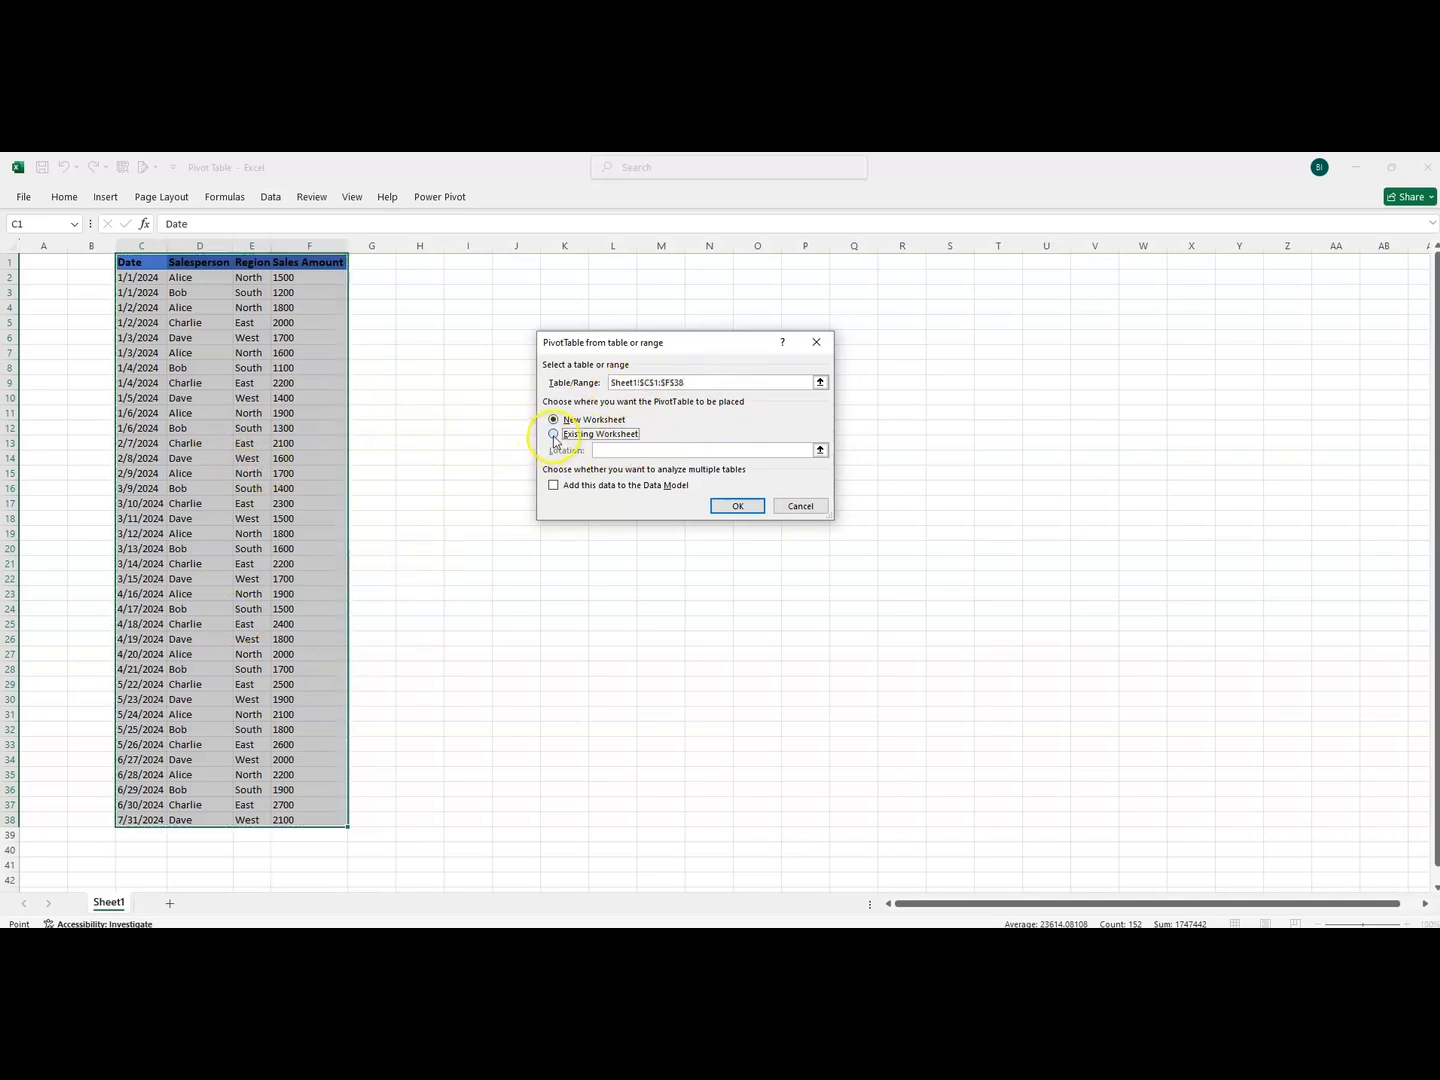
left_click(820, 450)
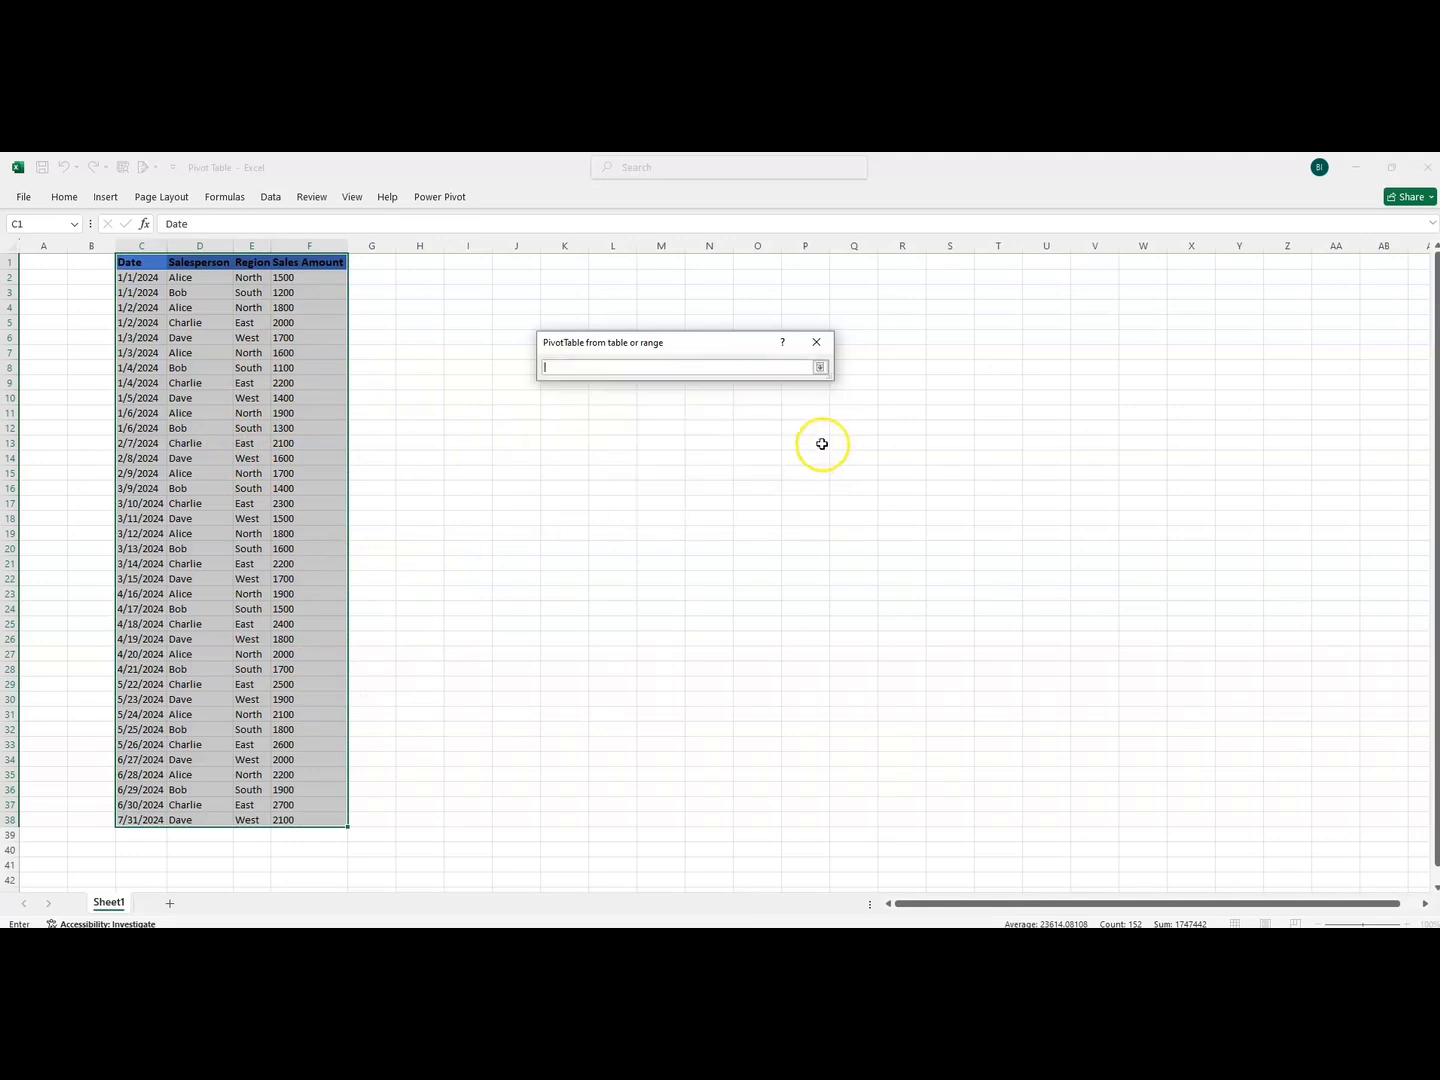
left_click(806, 276)
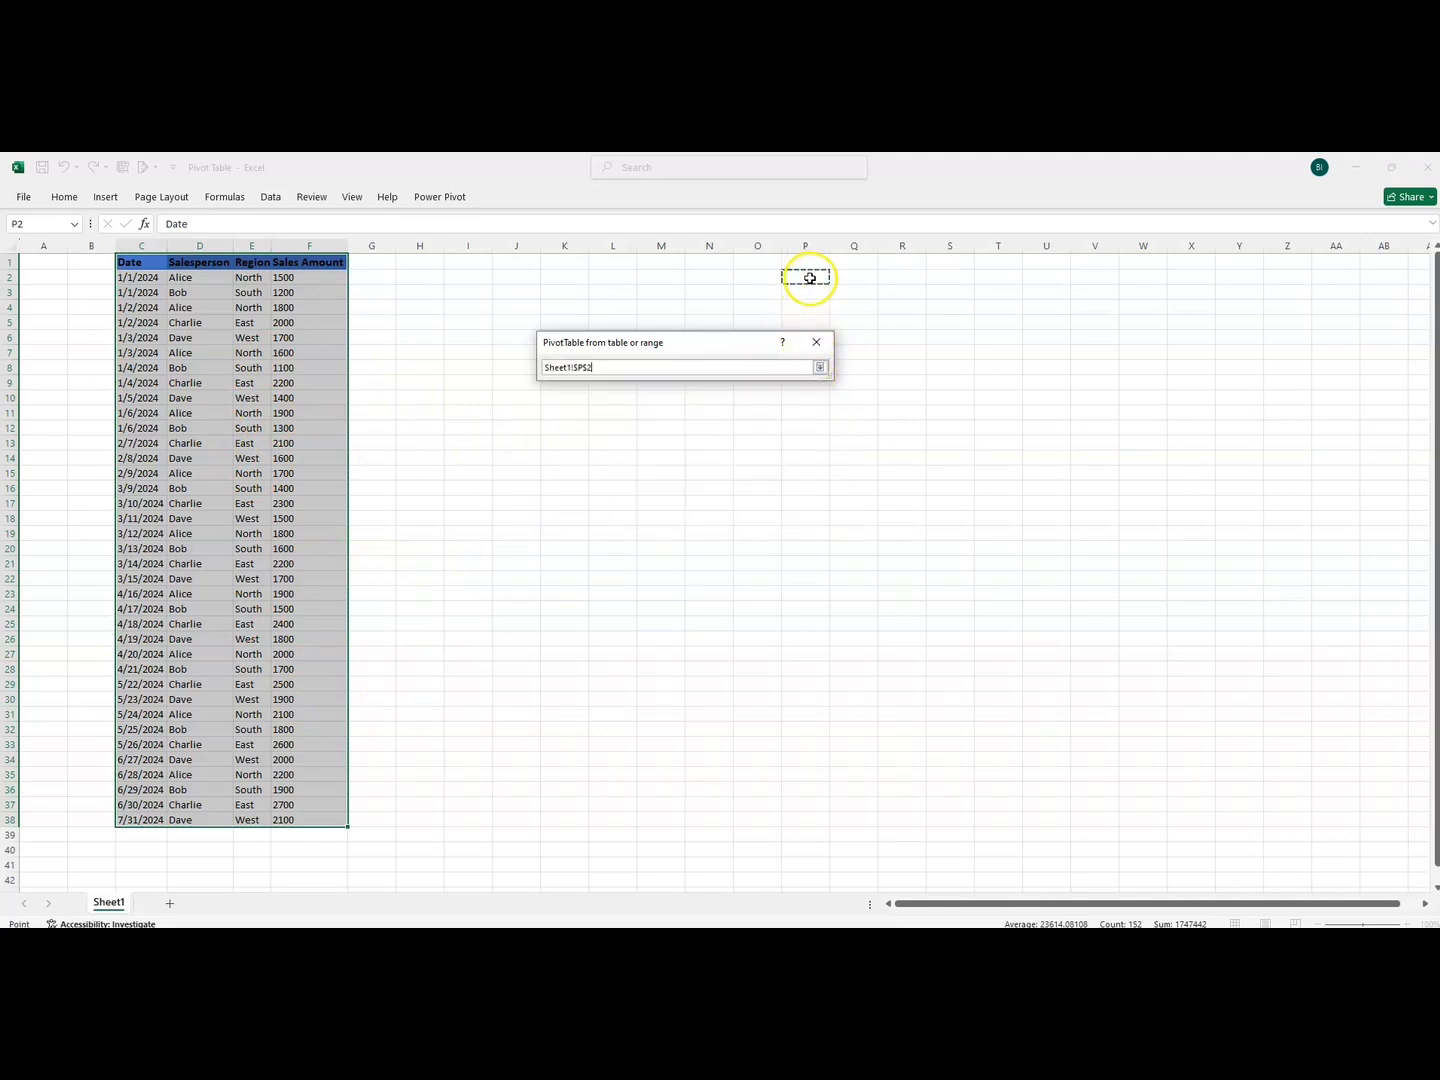
left_click(820, 368)
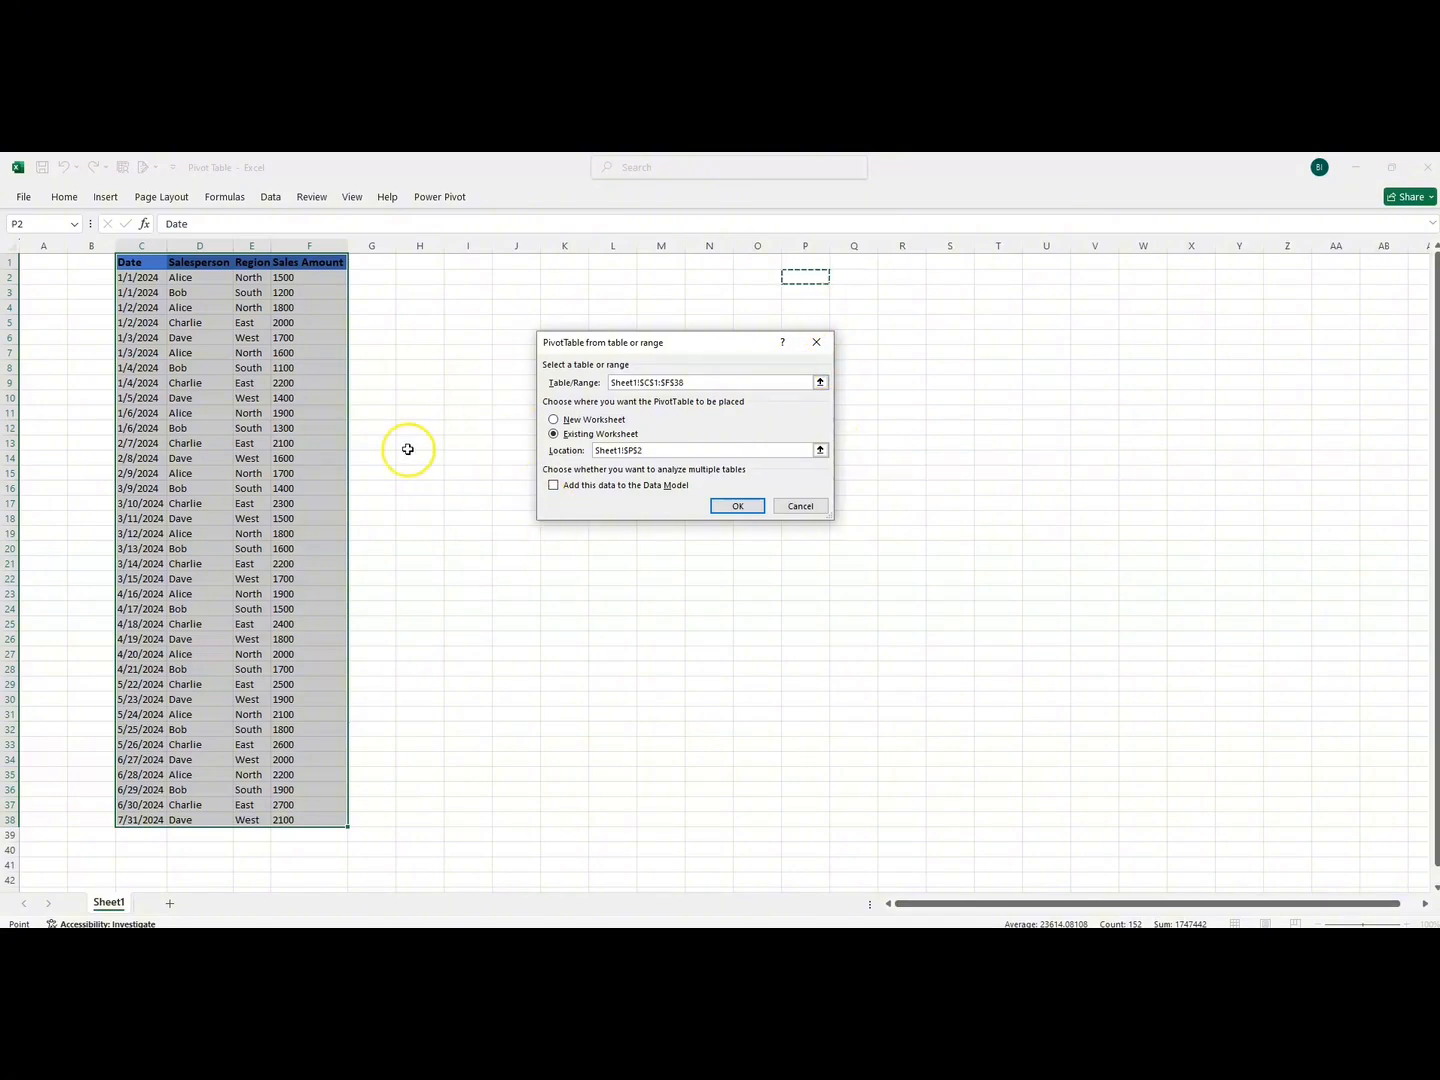
- Choose a new worksheet as the destination and create the PivotTable
left_click(553, 420)
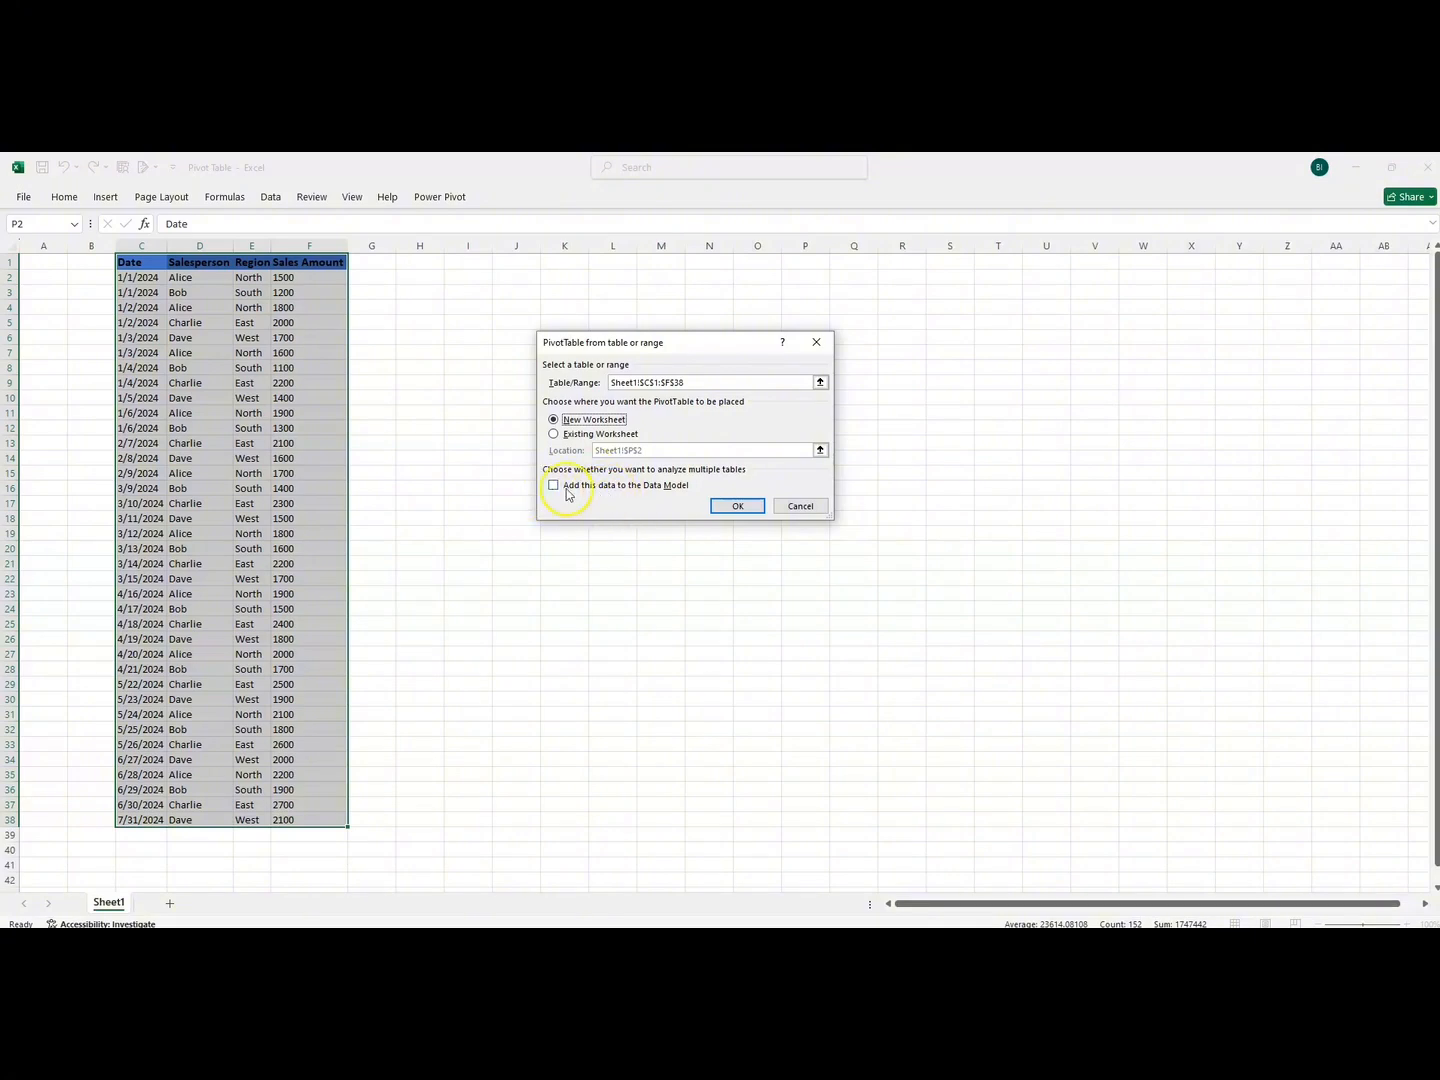
left_click(739, 507)
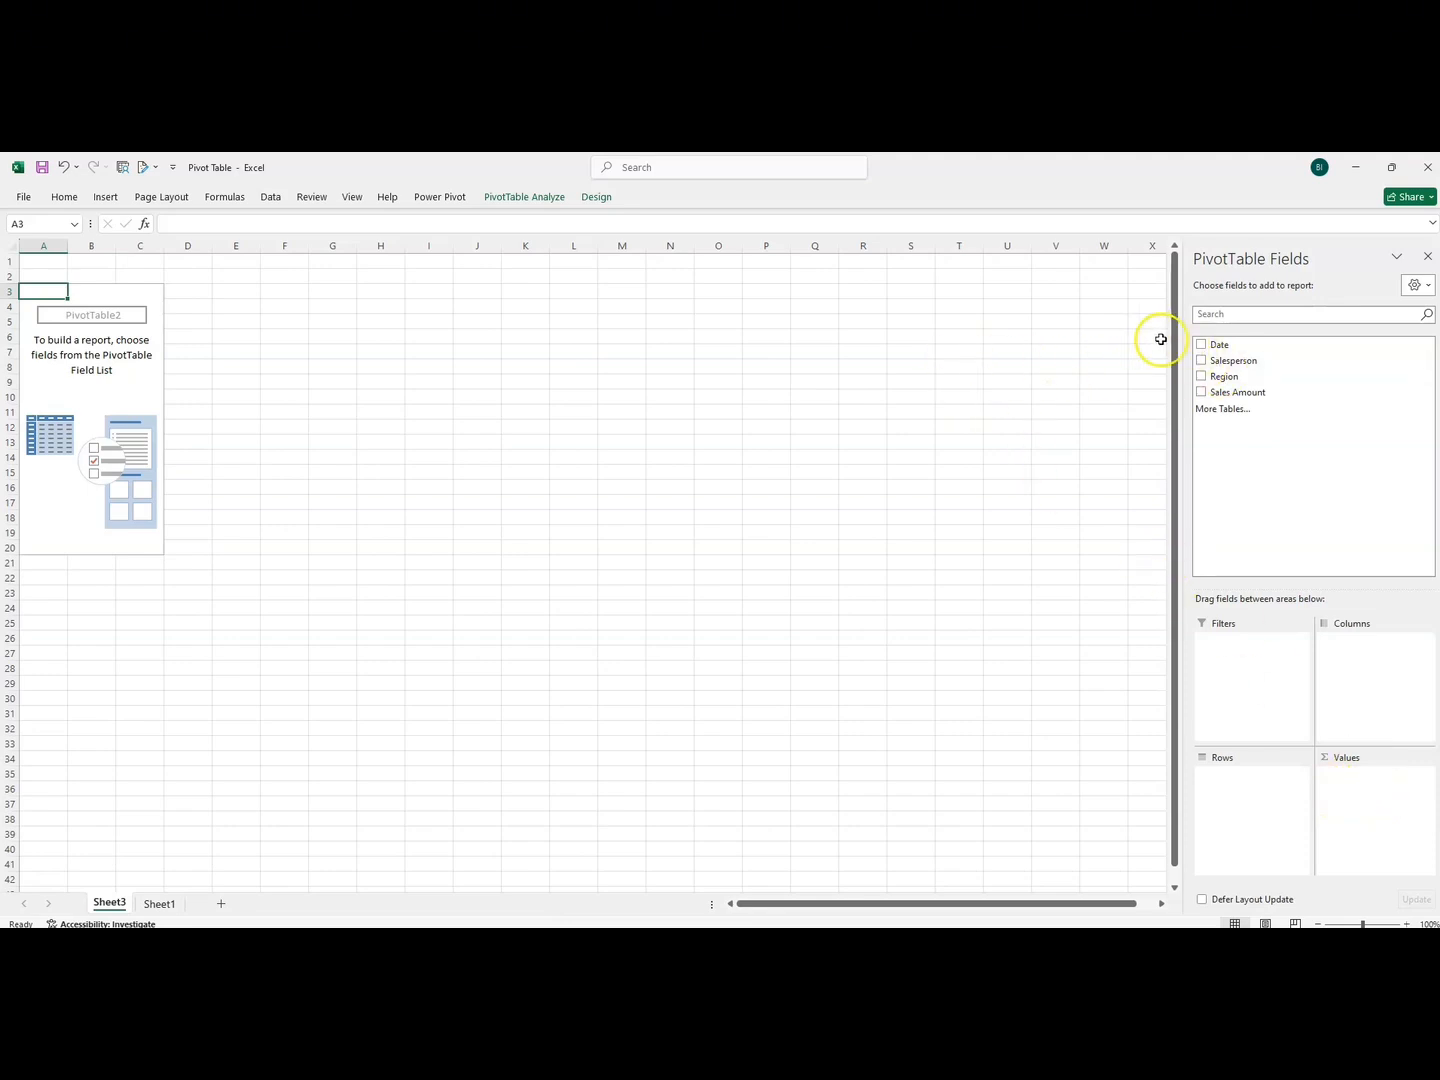
- Try a report with Sales Amount as values and Salesperson as rows, and remove both fields again
left_click(1201, 392)
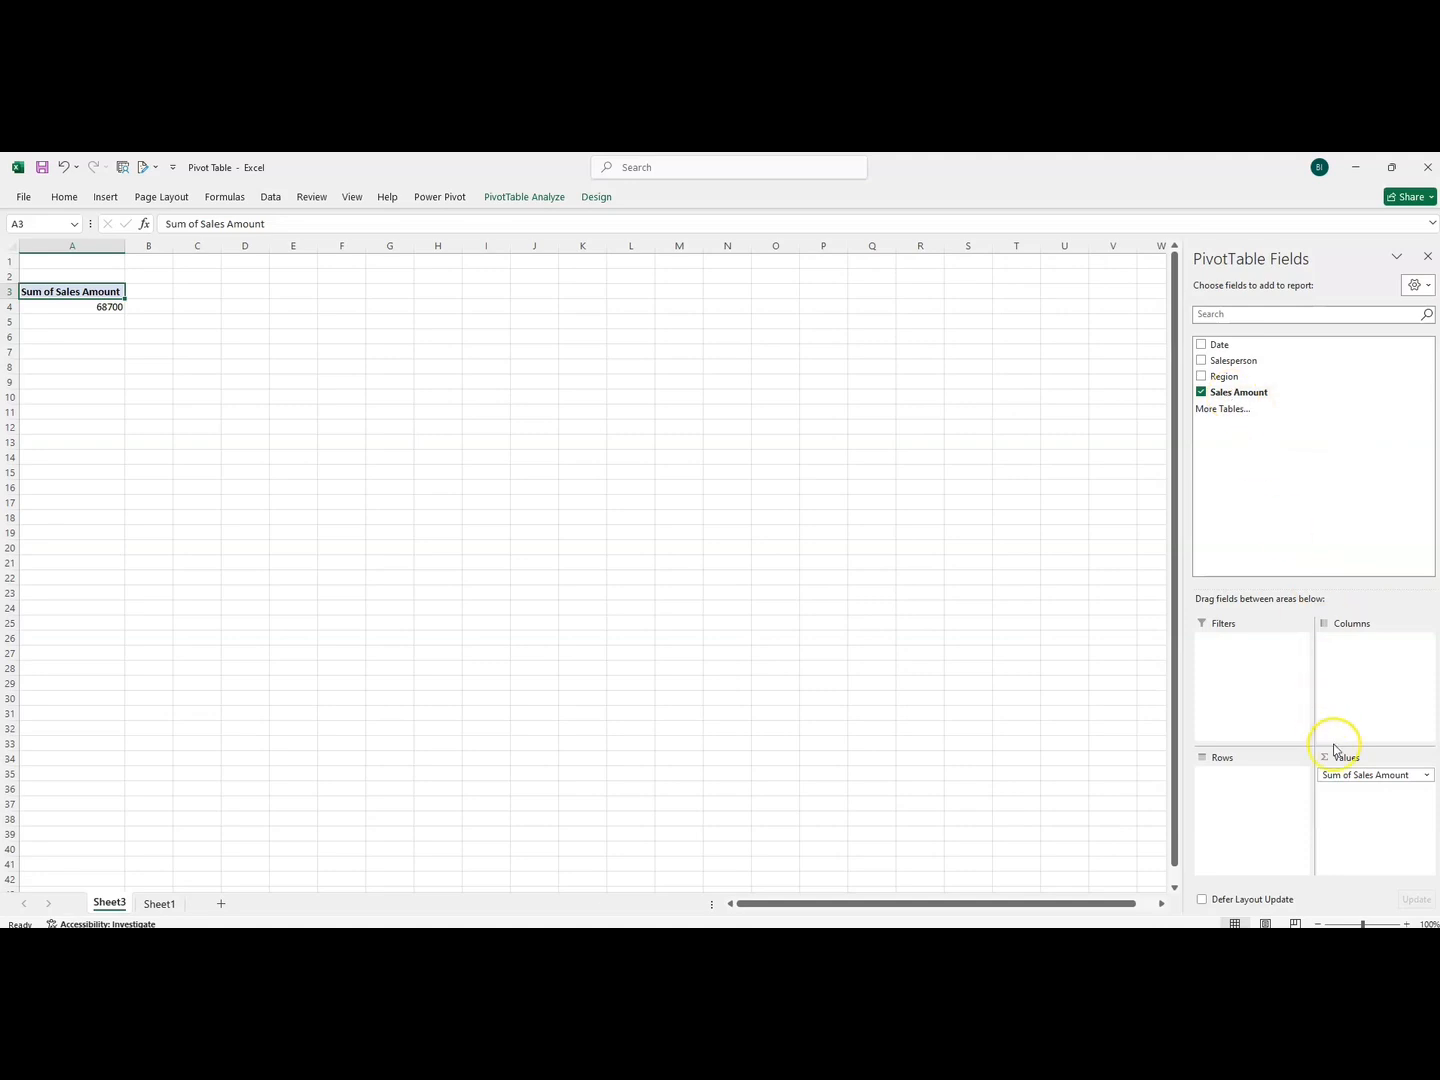
left_click(1202, 361)
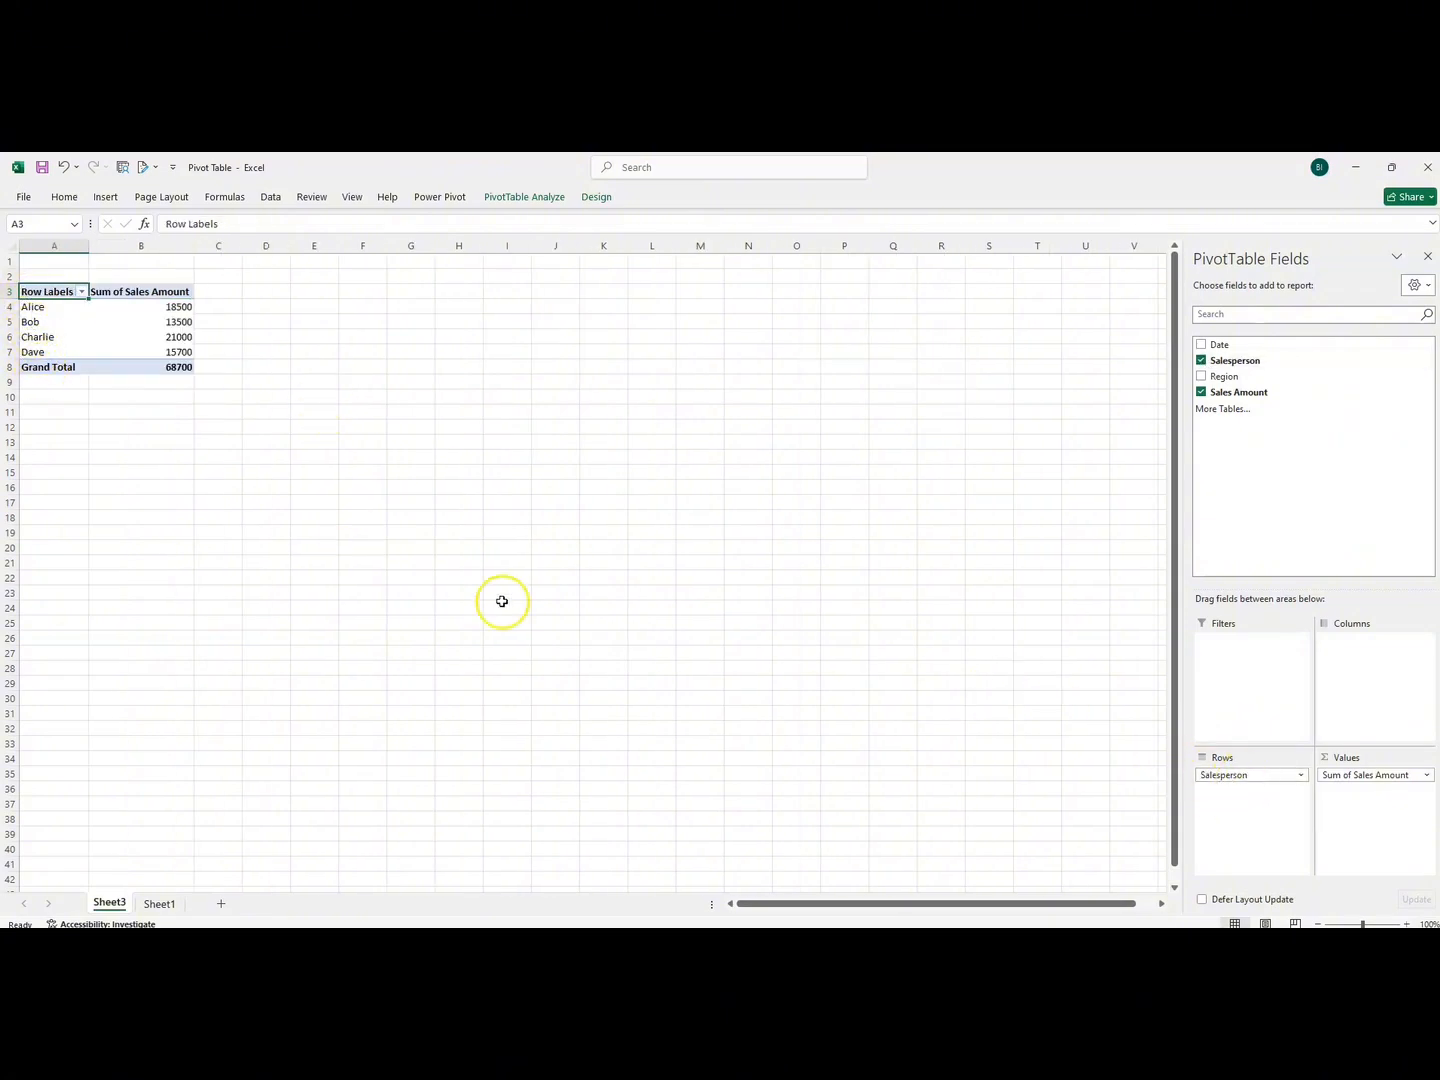
left_click(1201, 361)
left_click(1201, 393)
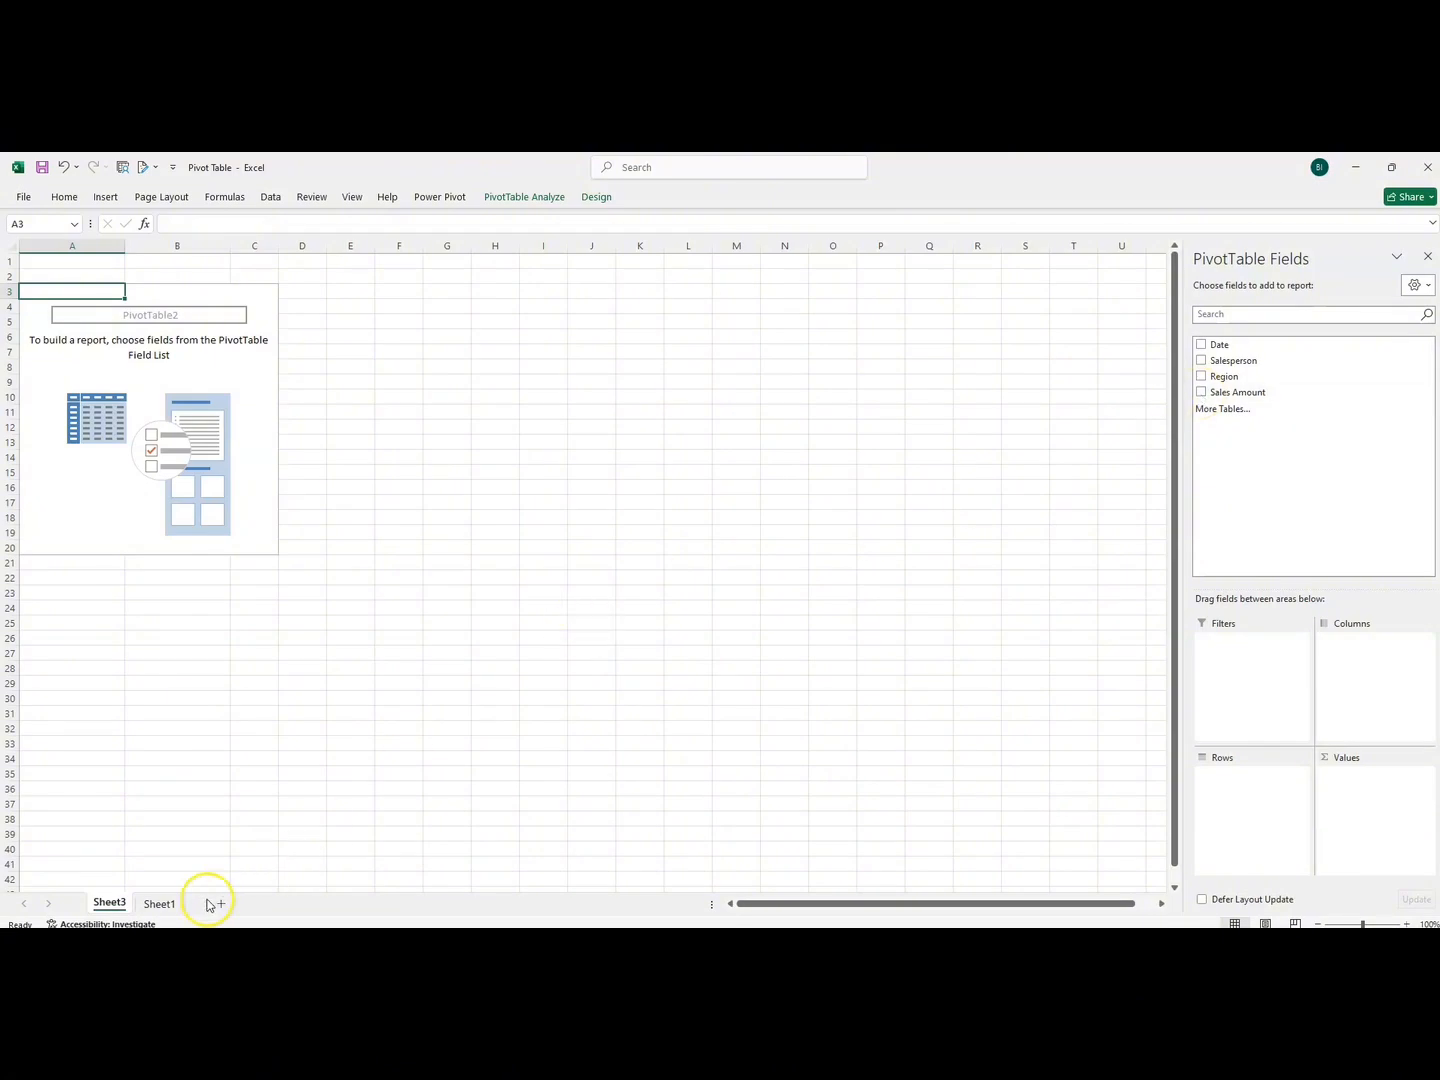
- Check the source data on Sheet1 and build the PivotTable with Salesperson as rows and the sum of Sales Amount as values
left_click(162, 904)
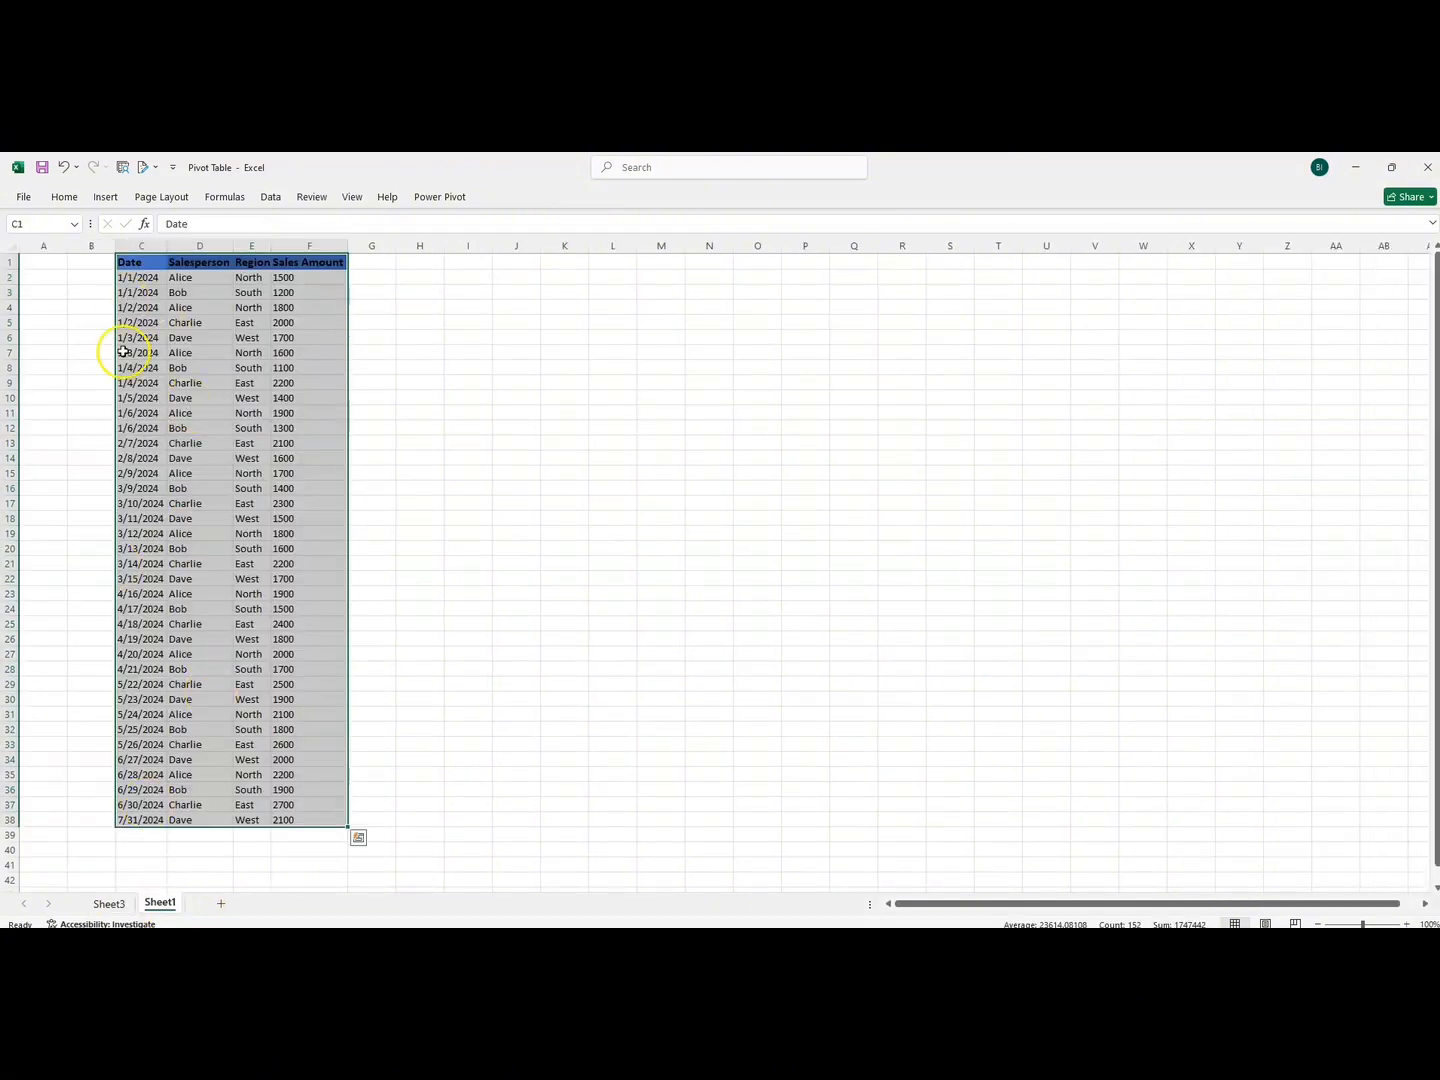
left_click(104, 903)
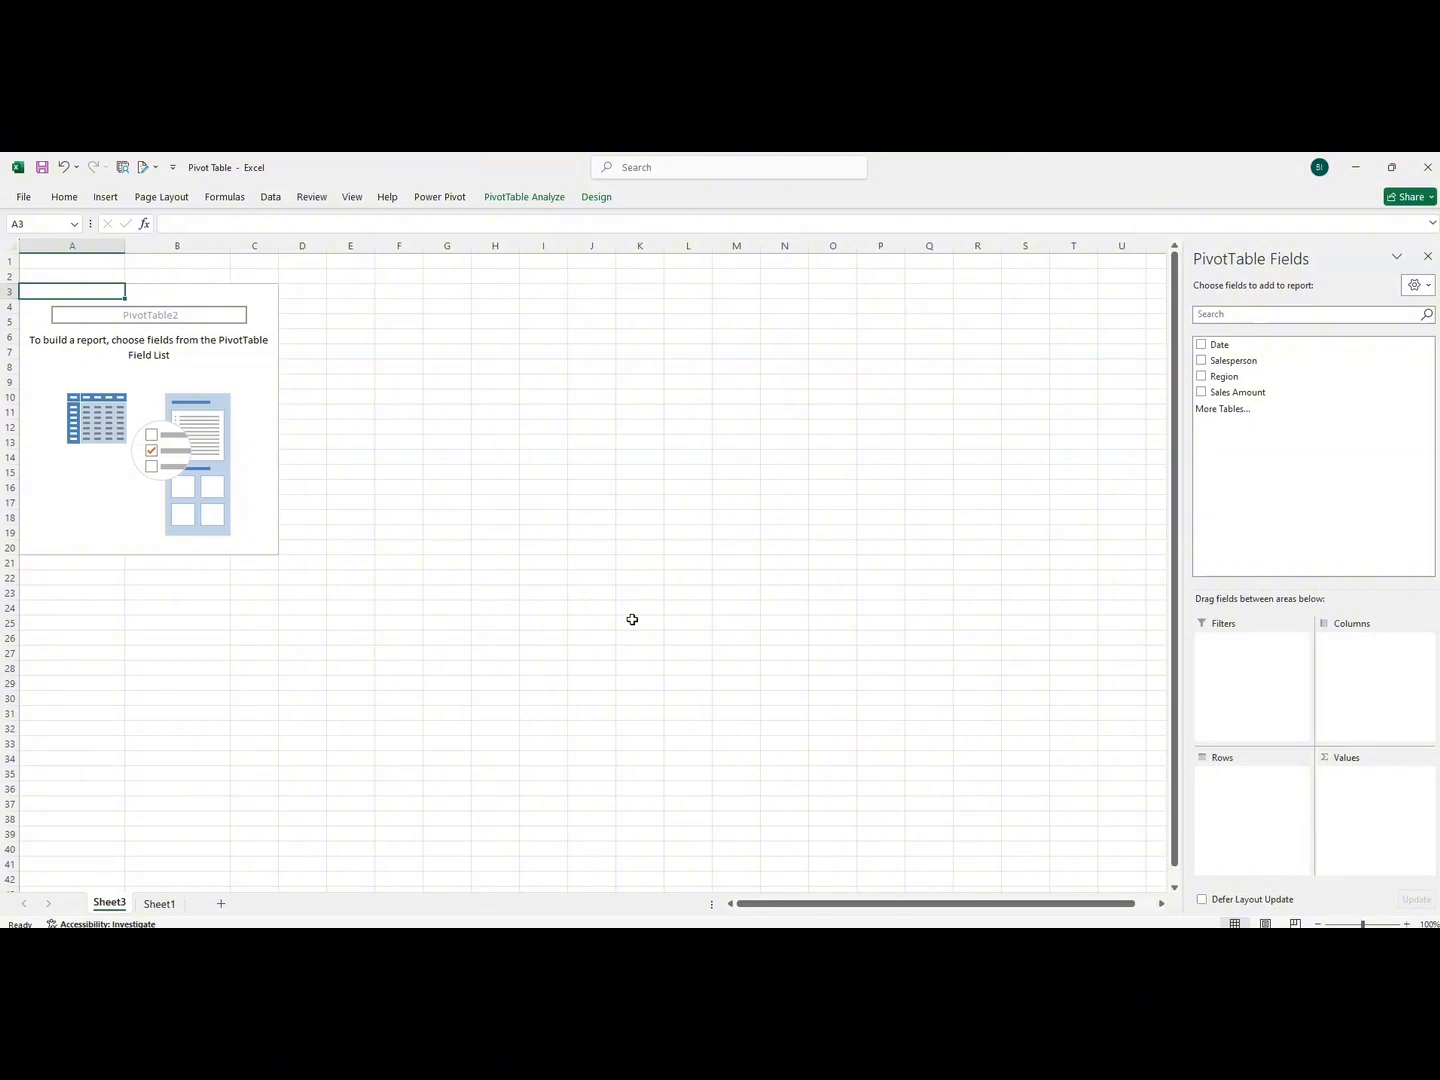
left_click(1201, 361)
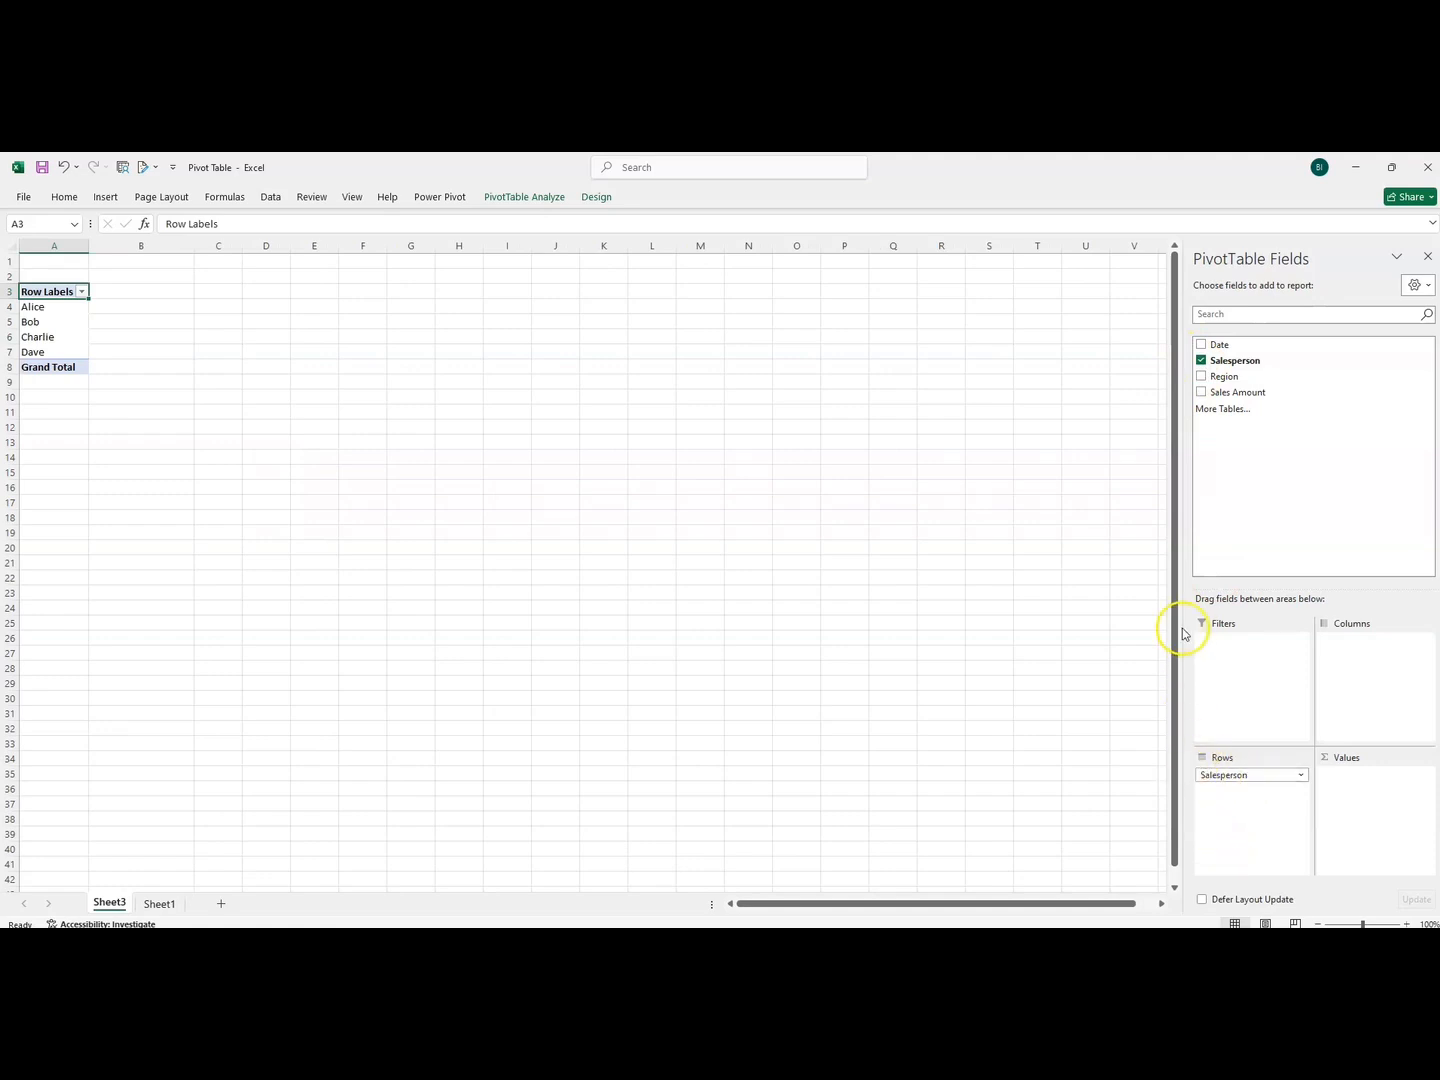
left_click(1201, 392)
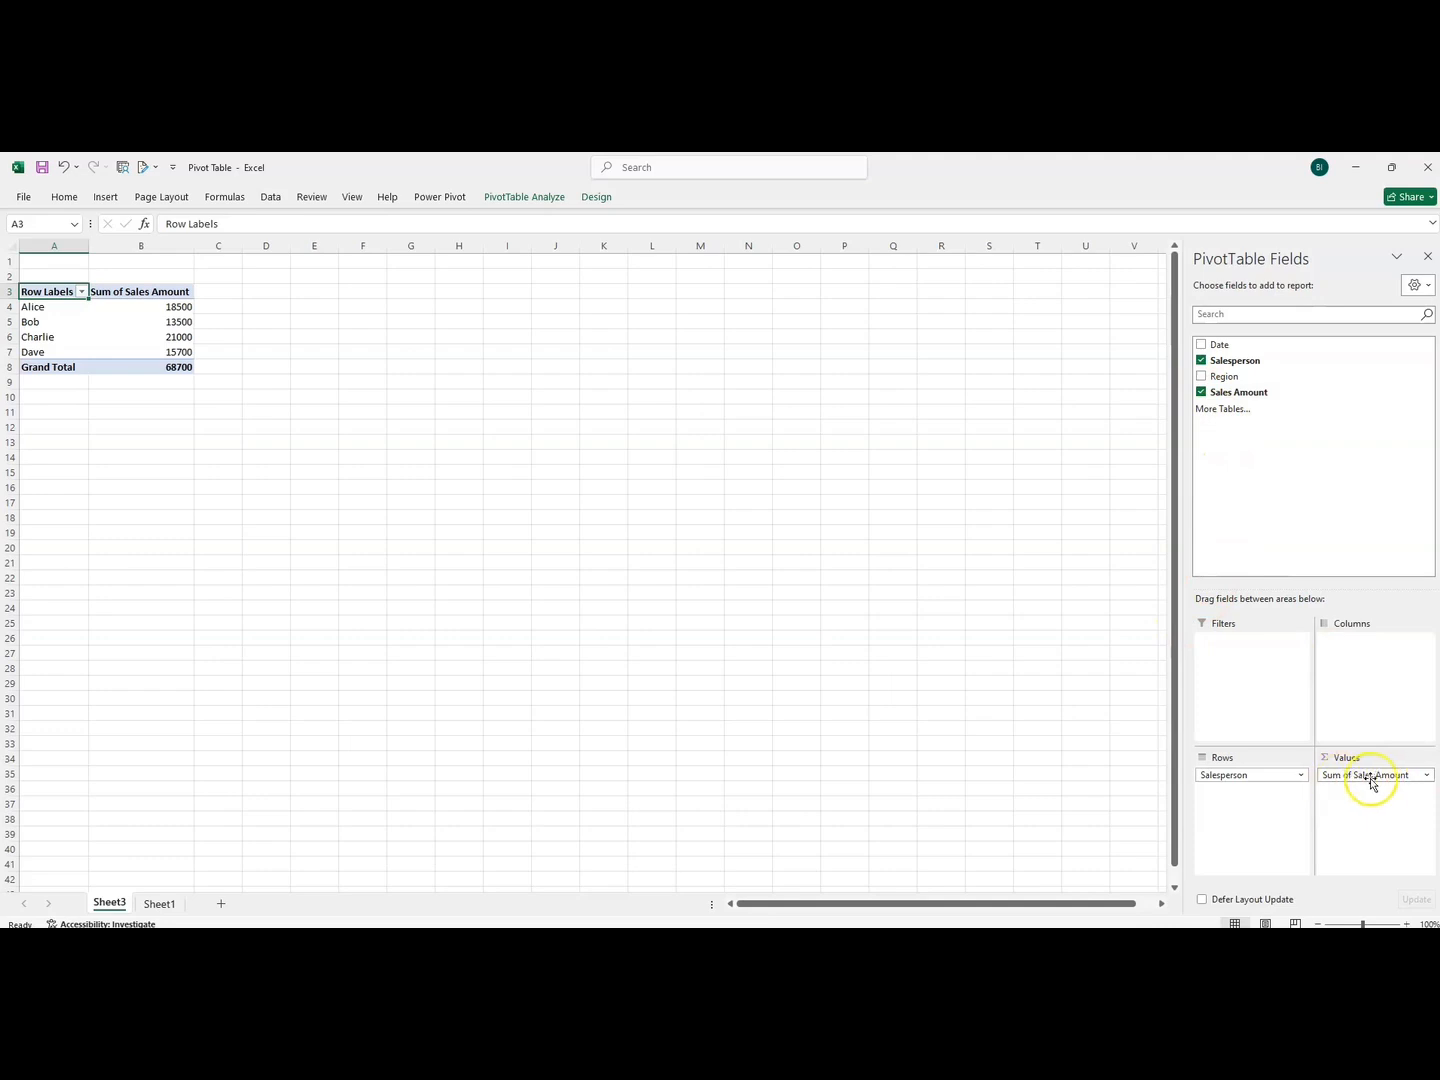
- Examine each salesperson's row label and sales total in the PivotTable
left_click(31, 306)
left_click_drag(29, 308, 30, 321)
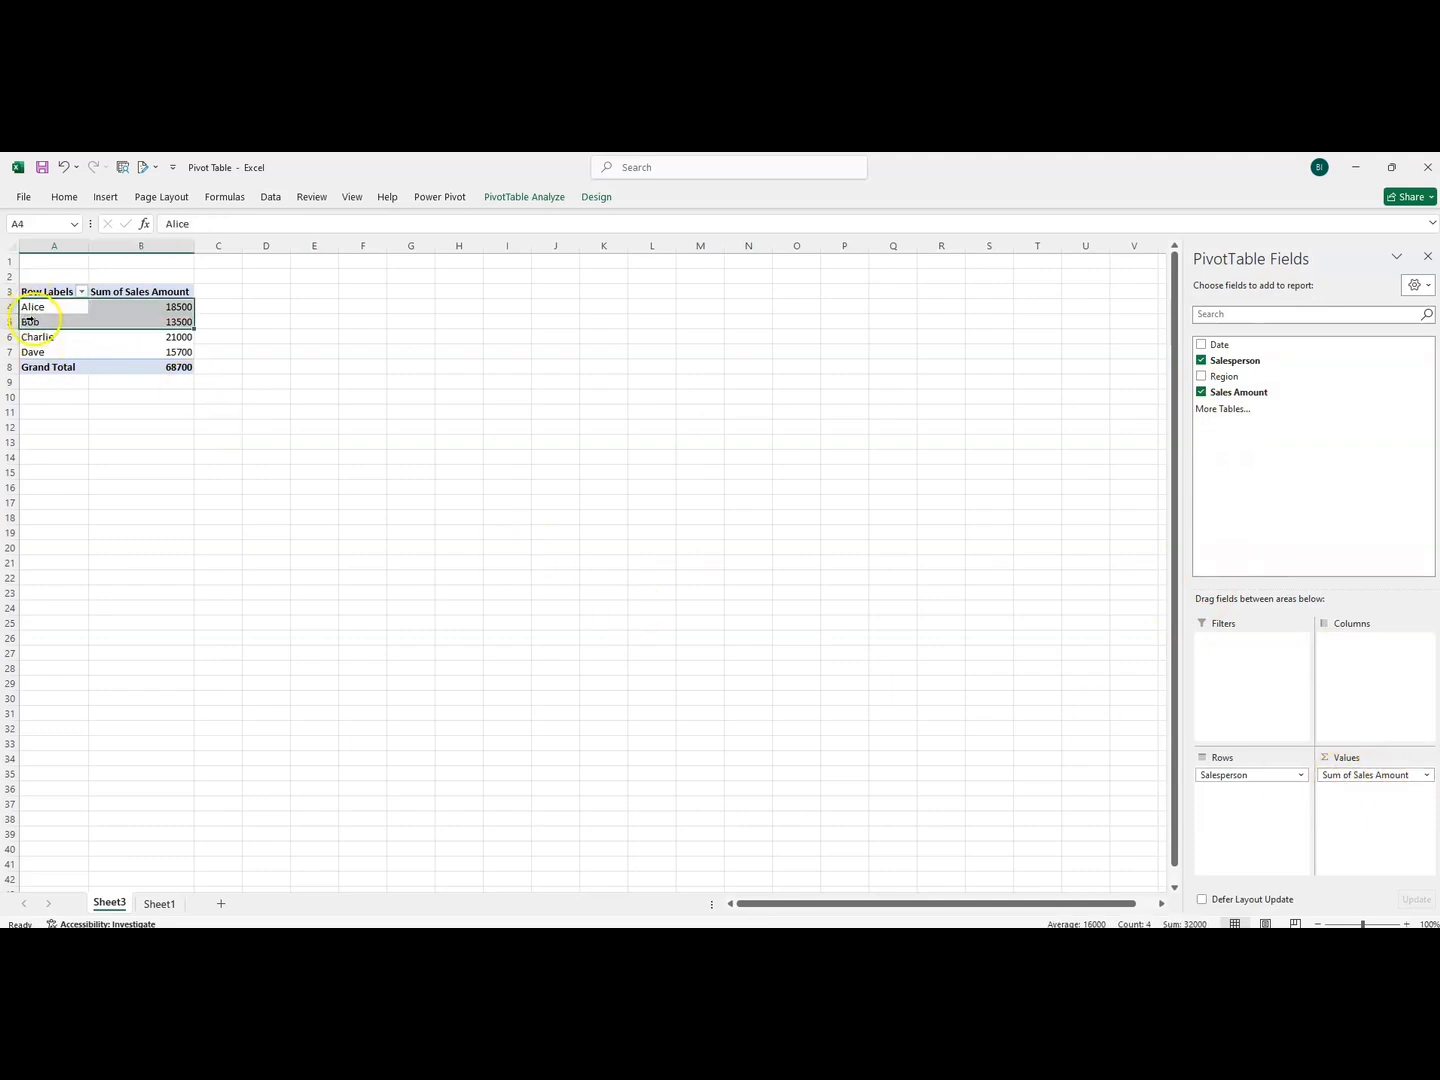
left_click(36, 338)
left_click(33, 352)
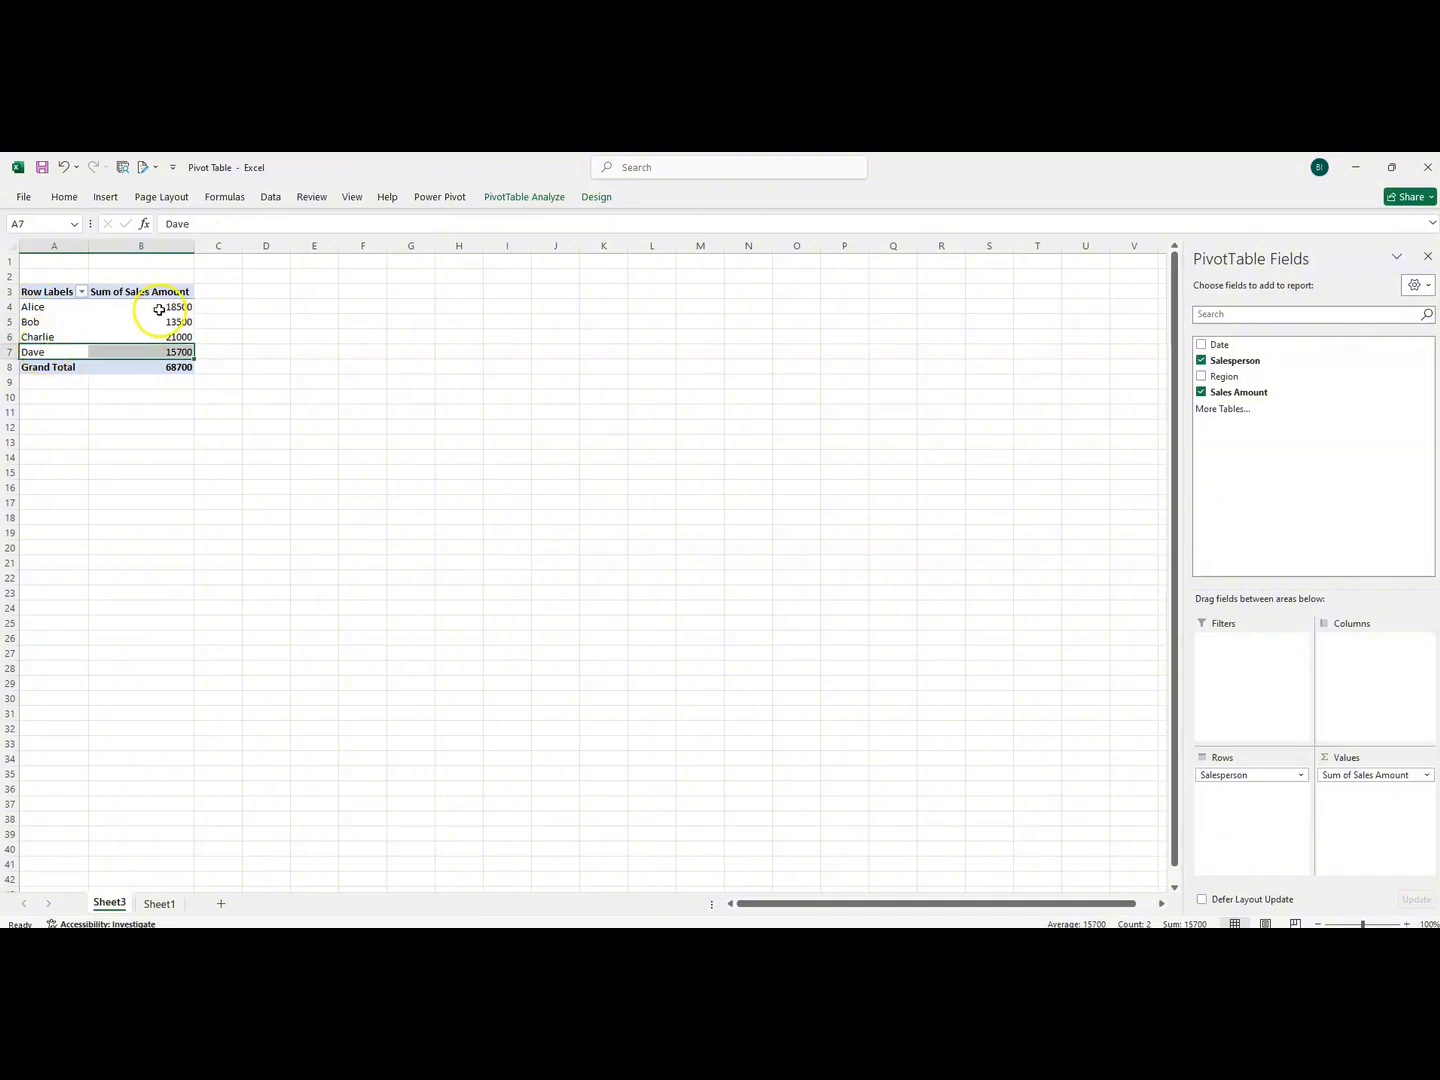
left_click(159, 310)
left_click(154, 322)
left_click(156, 336)
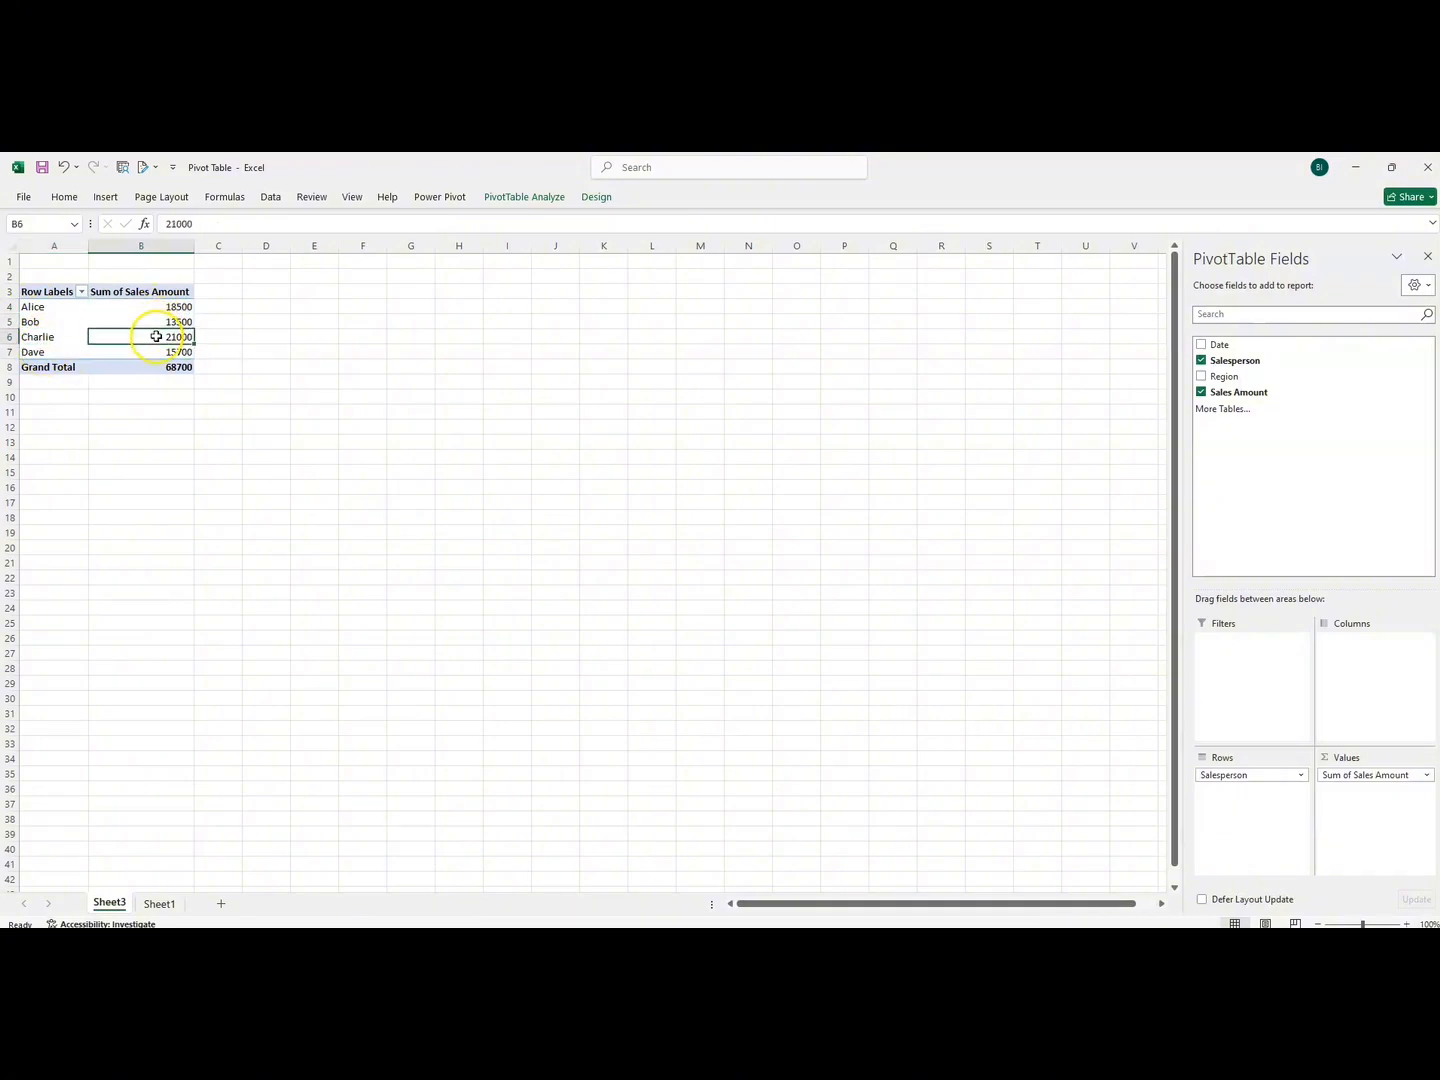
left_click(157, 352)
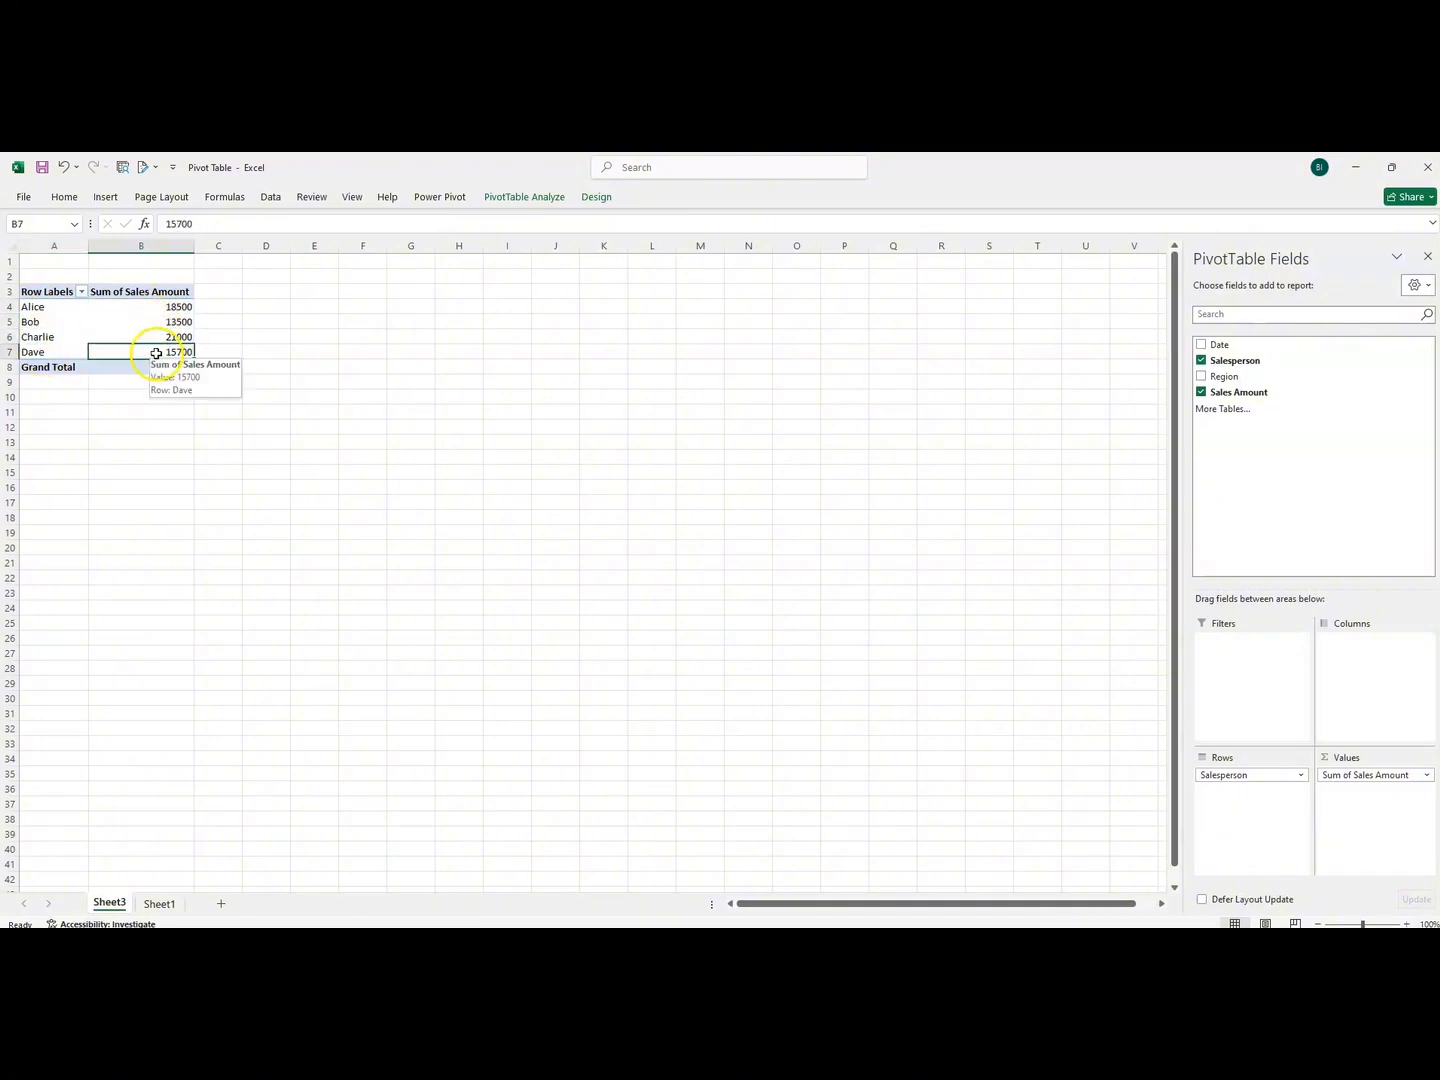
left_click(101, 288)
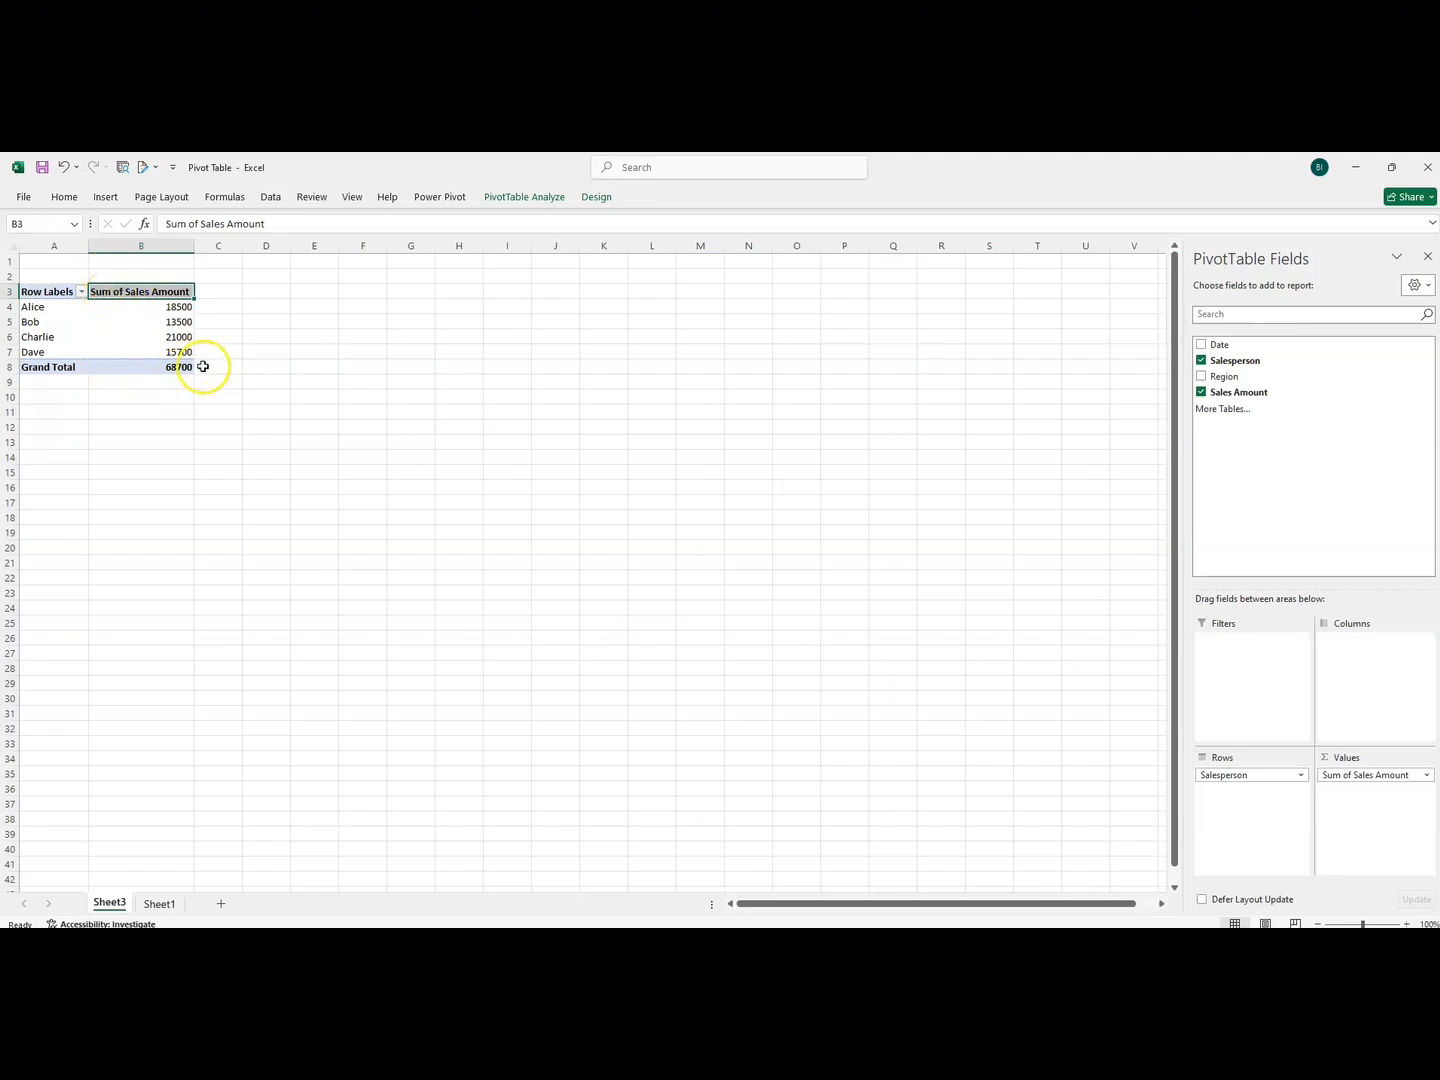
- Open the Value Field Settings for the Sum of Sales Amount field
left_click(131, 314)
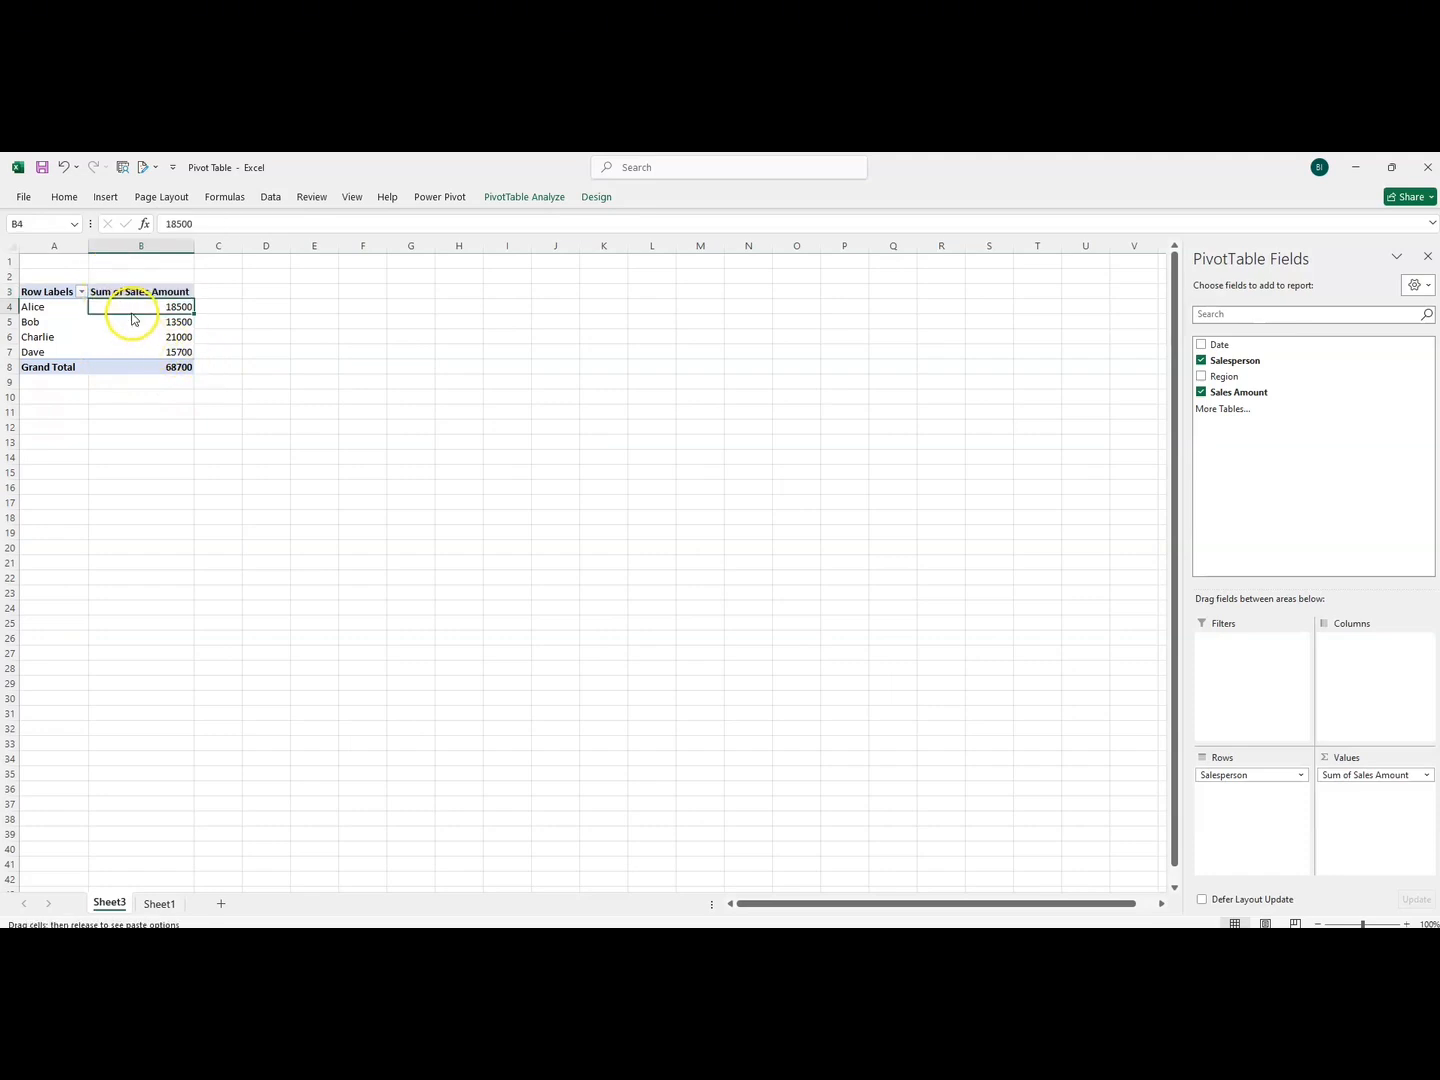
right_click(124, 302)
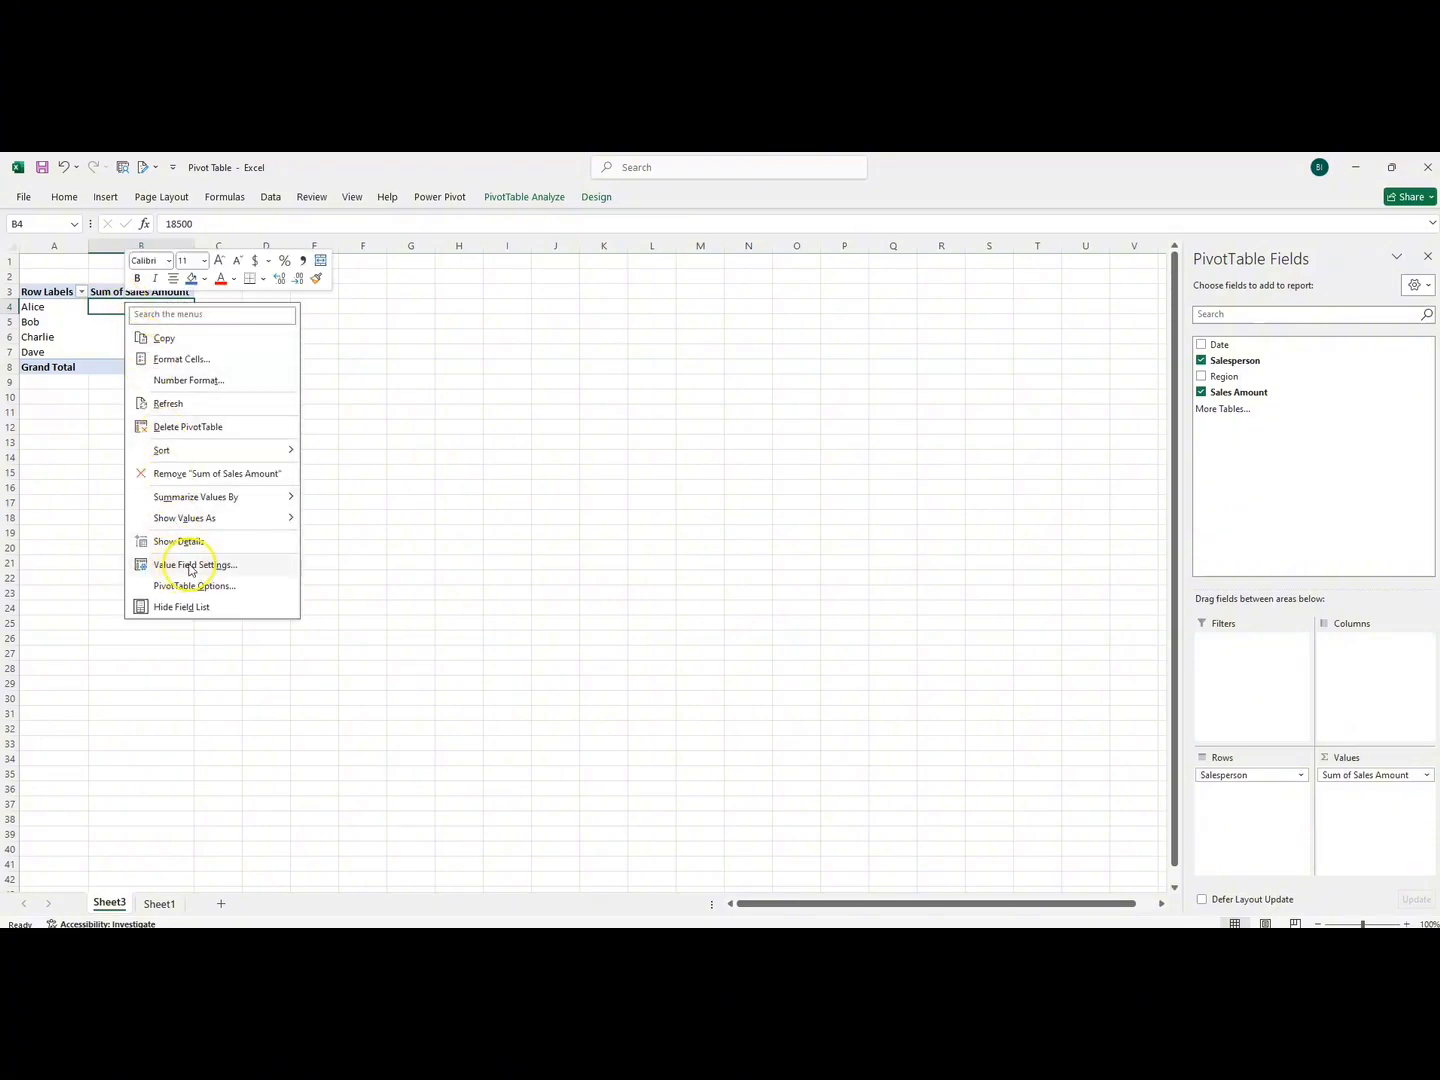
left_click(1429, 777)
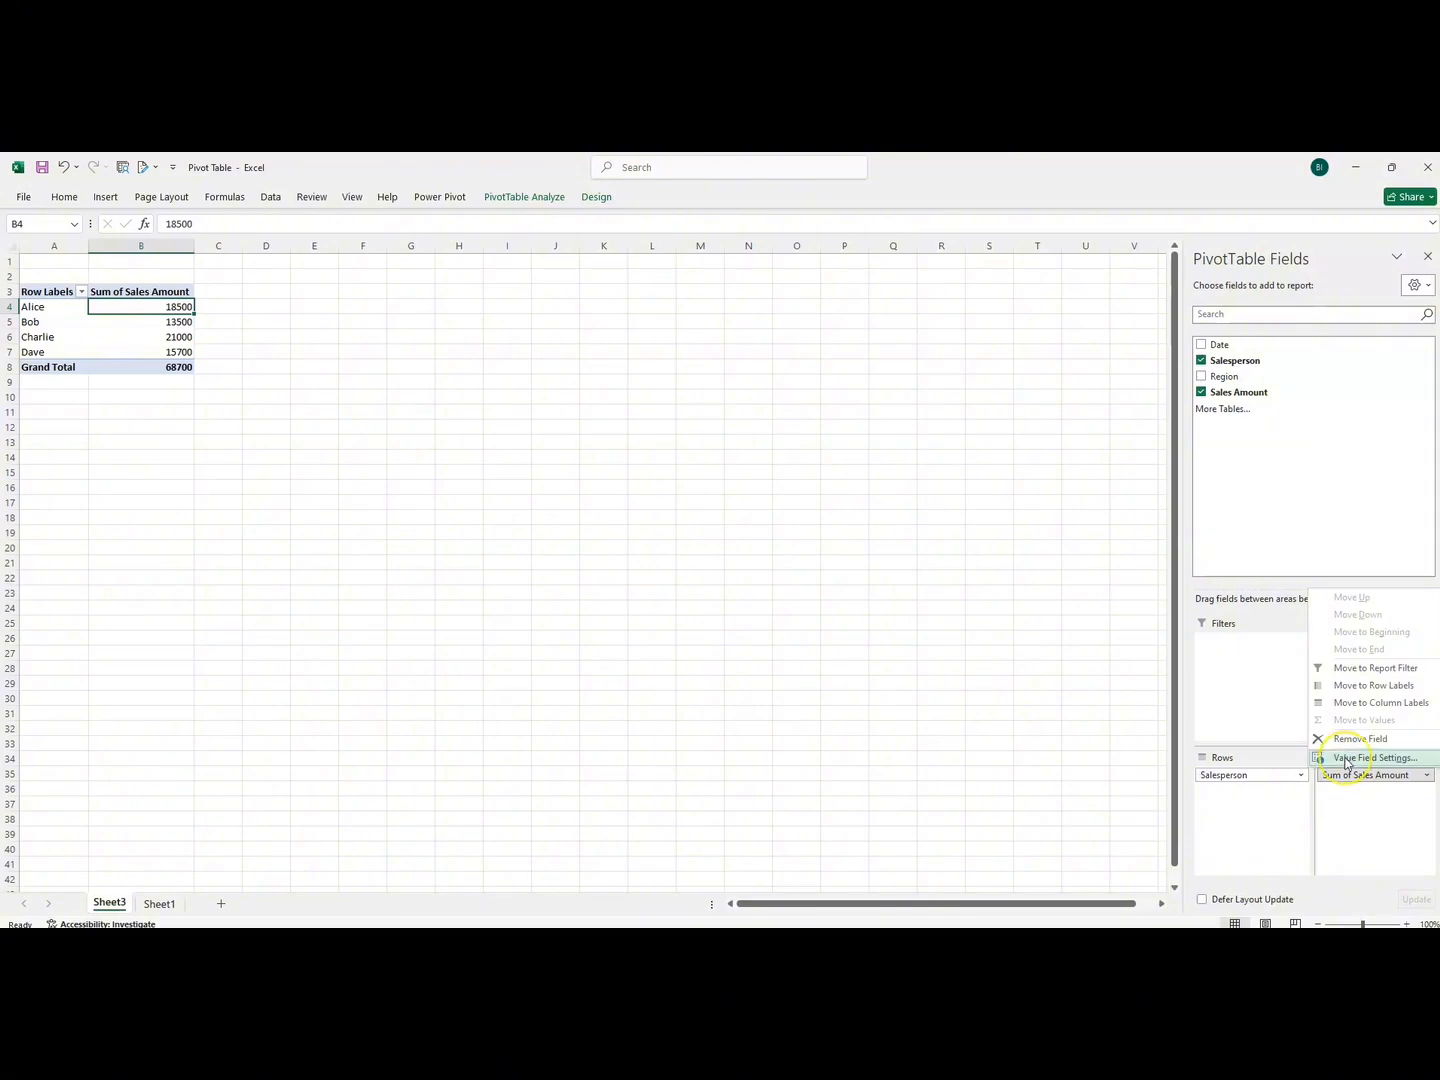
left_click(1345, 760)
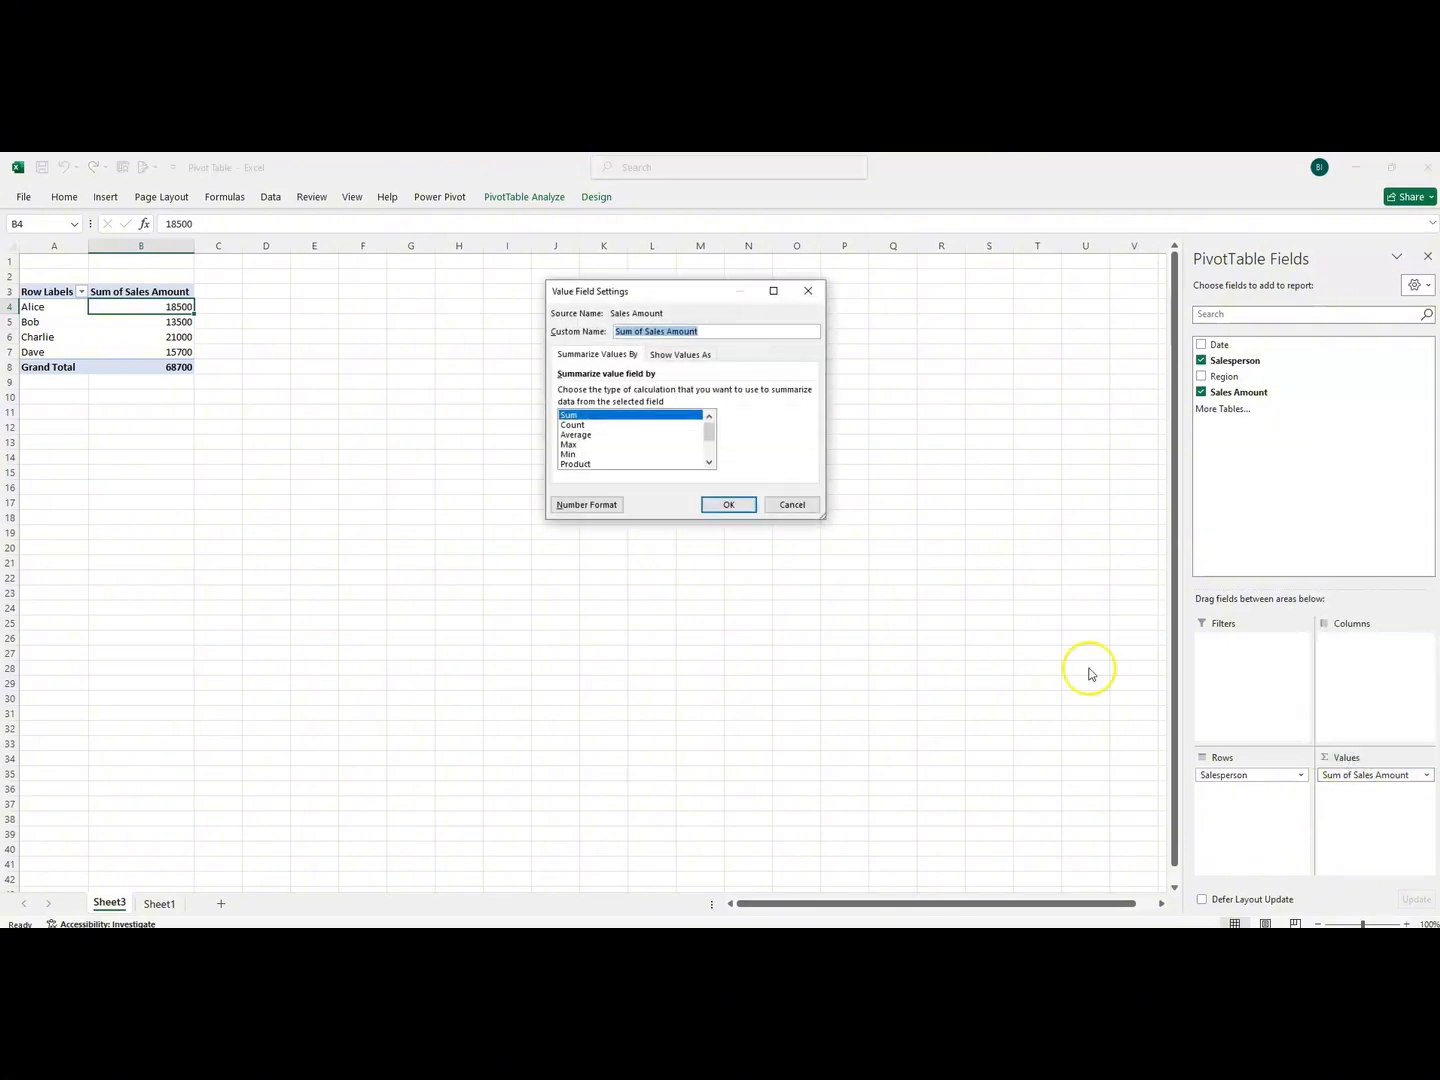
left_click_drag(652, 294, 581, 352)
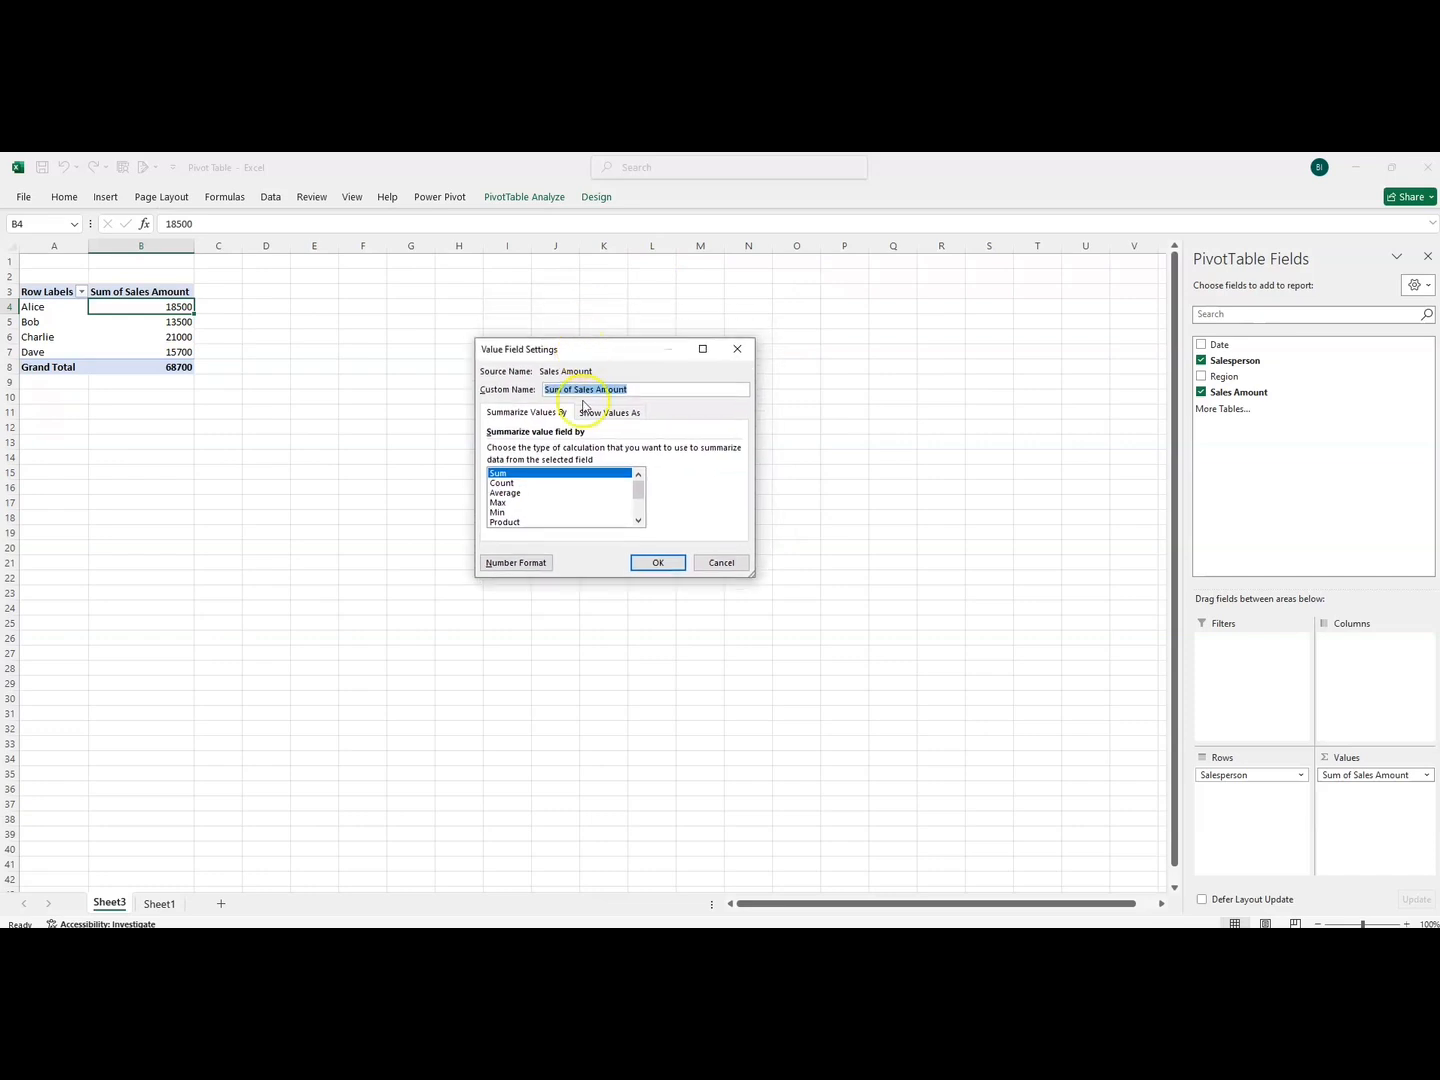
- Go through the Count, Average, Max and Min calculation types for summarizing Sales Amount
left_click(503, 483)
left_click(505, 493)
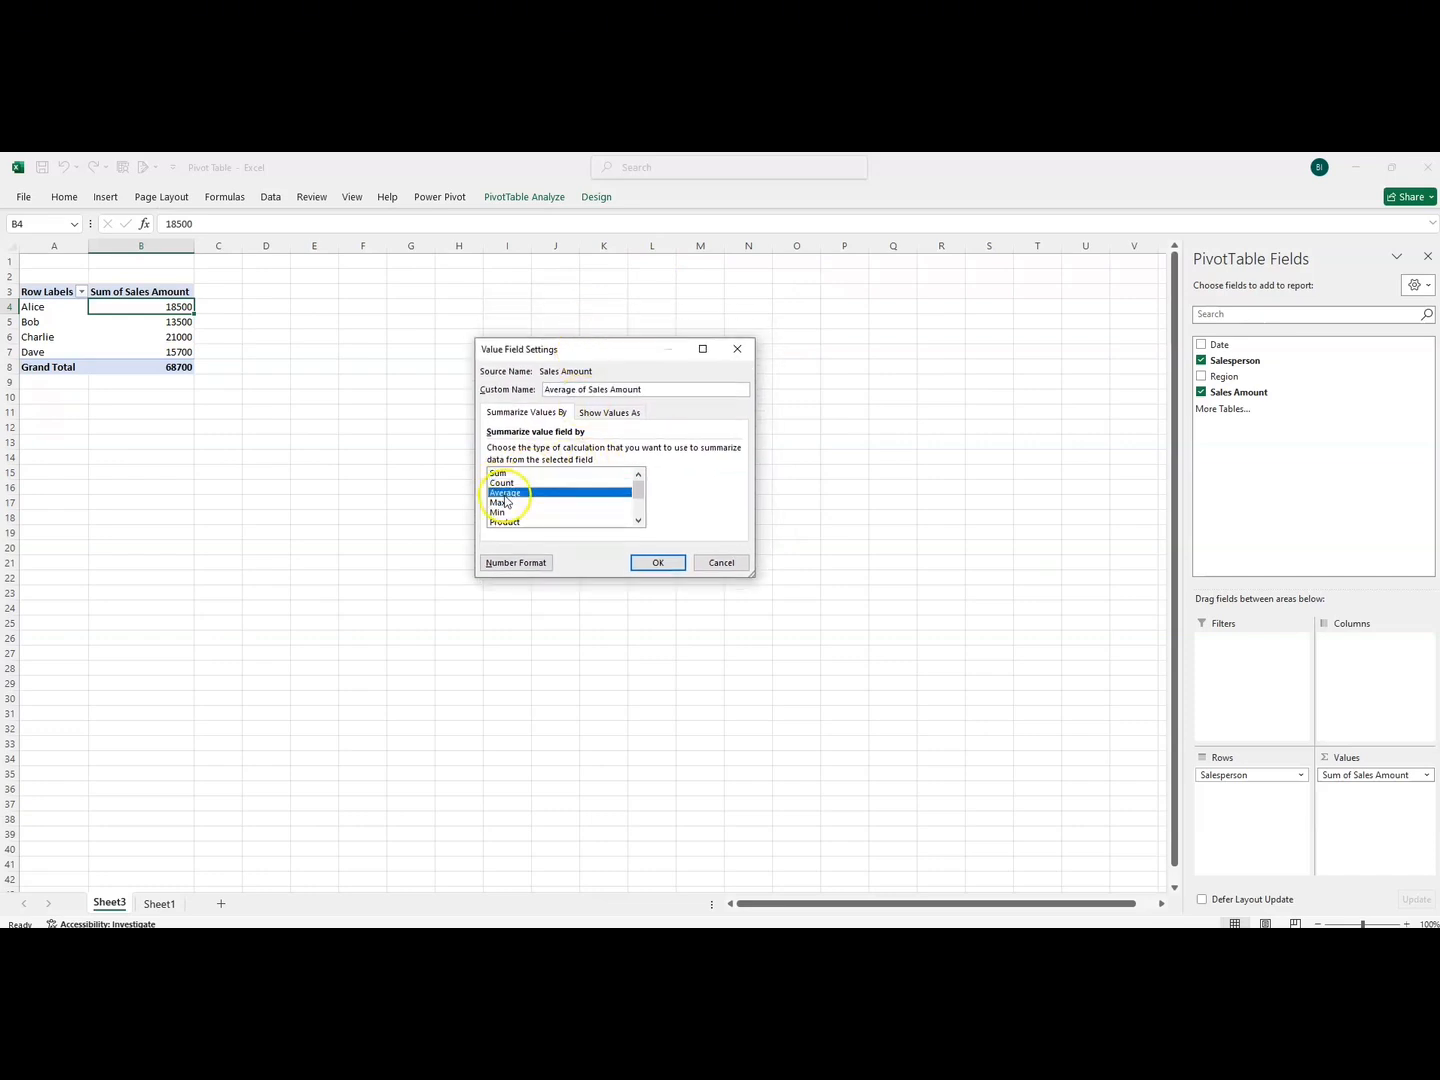
left_click(504, 503)
left_click(504, 512)
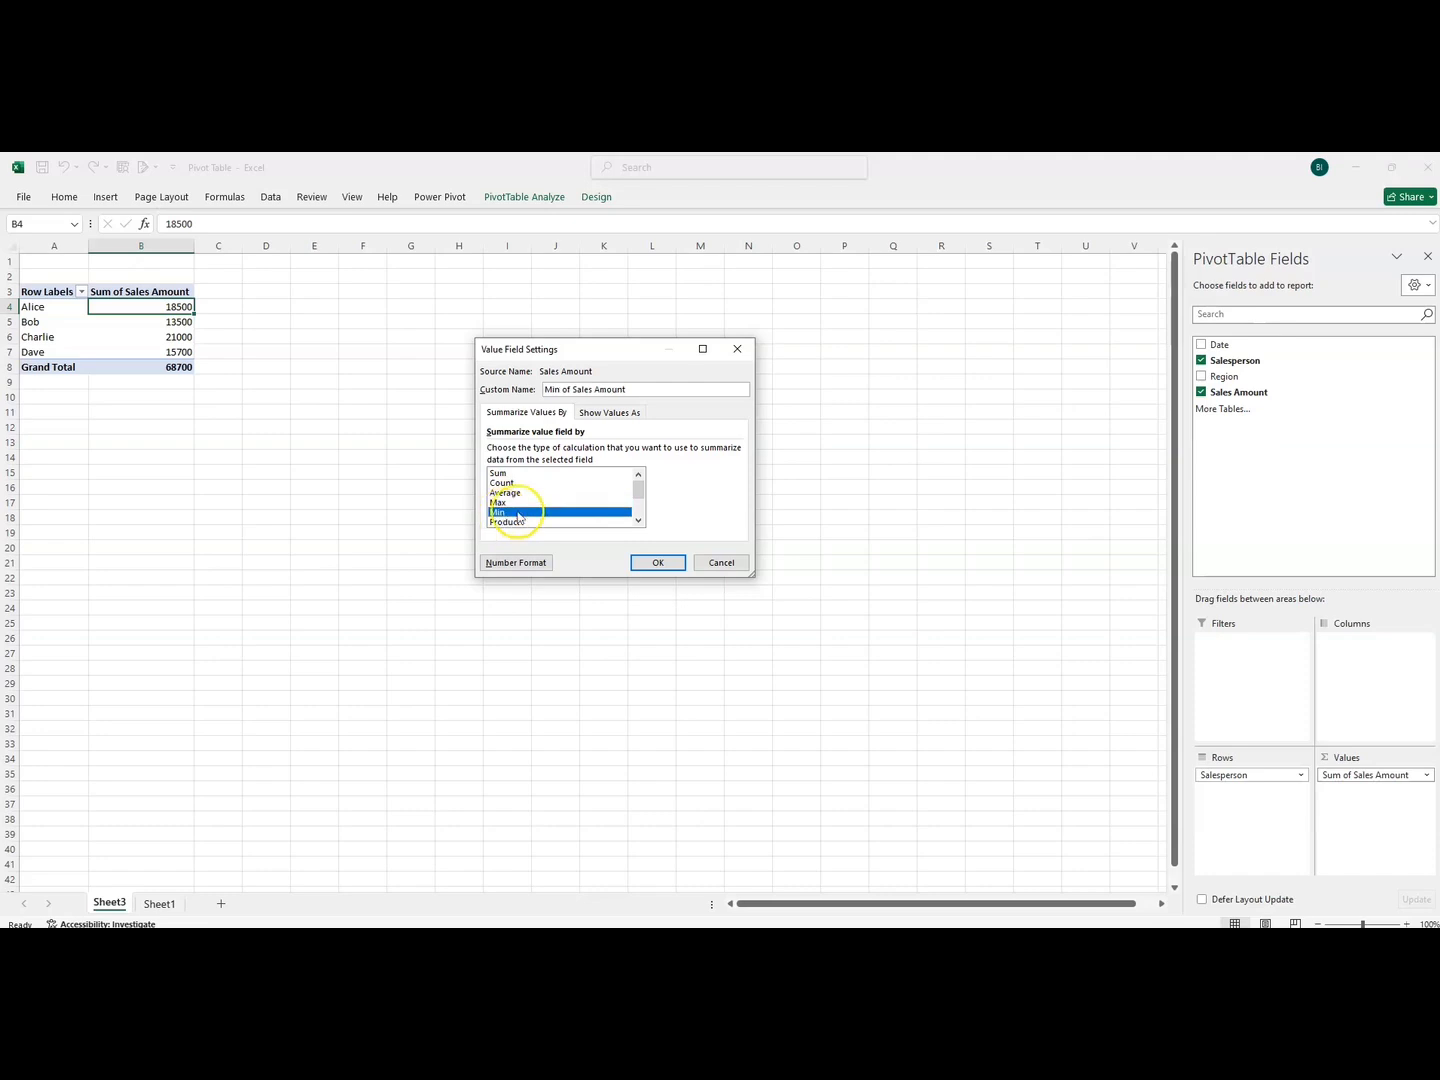
mouse_move(639, 490)
left_mouse_down()
mouse_move(642, 506)
mouse_move(636, 484)
left_mouse_up()
left_click(640, 493)
- Summarize the Sales Amount values by Average and apply the field settings
left_click(510, 492)
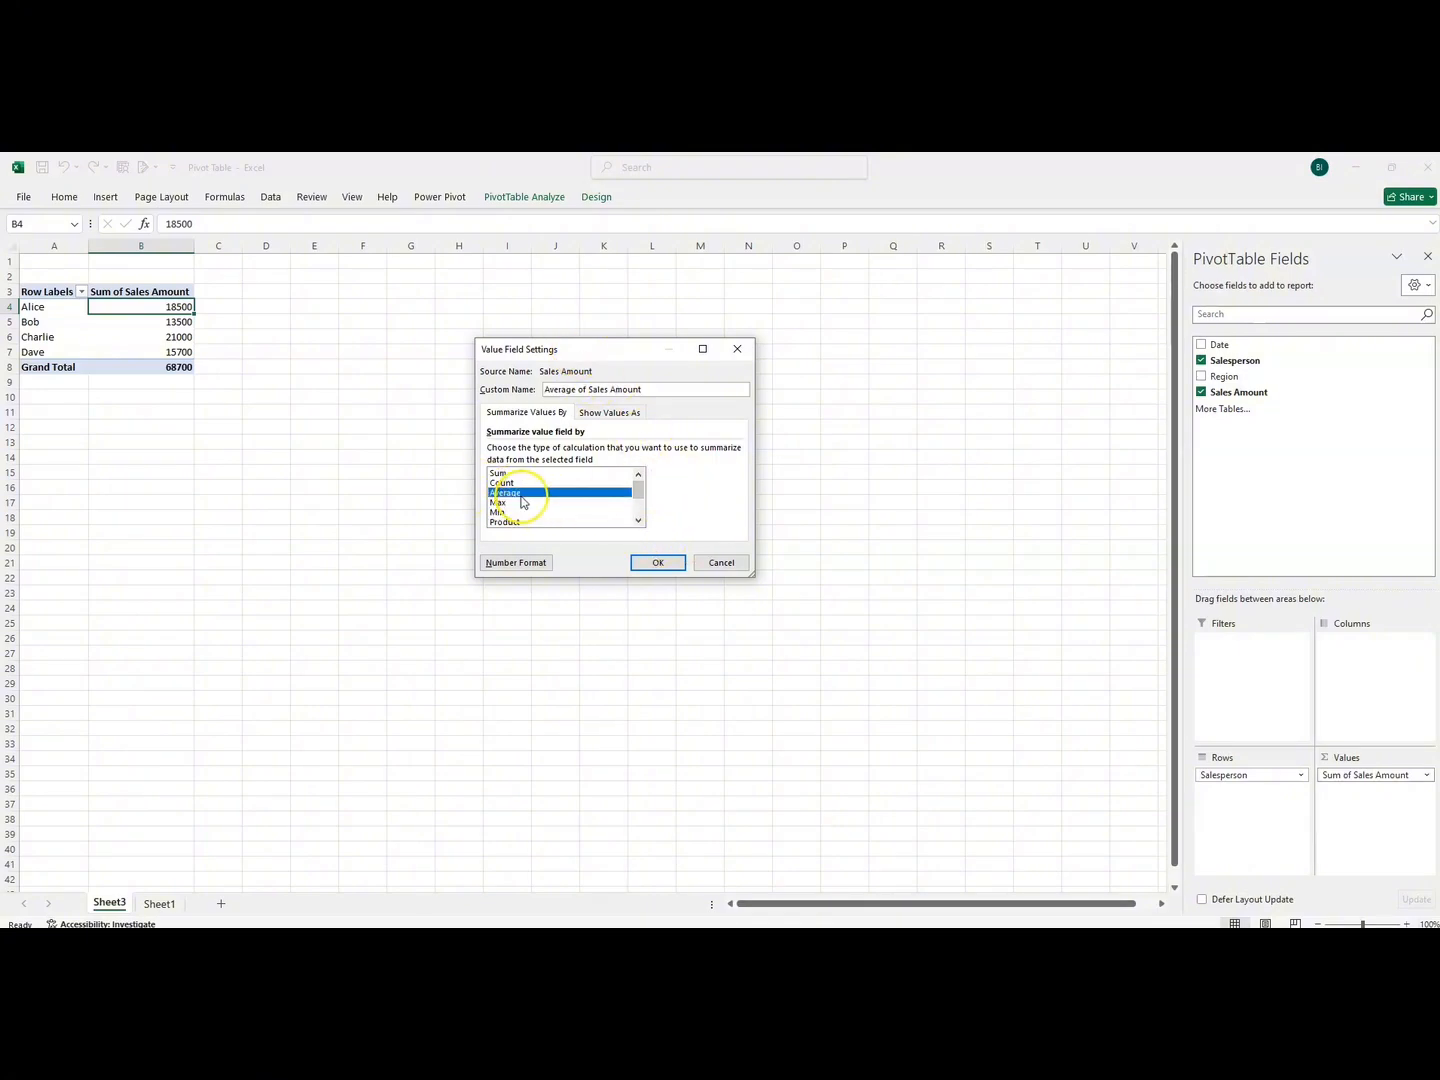
left_click(650, 563)
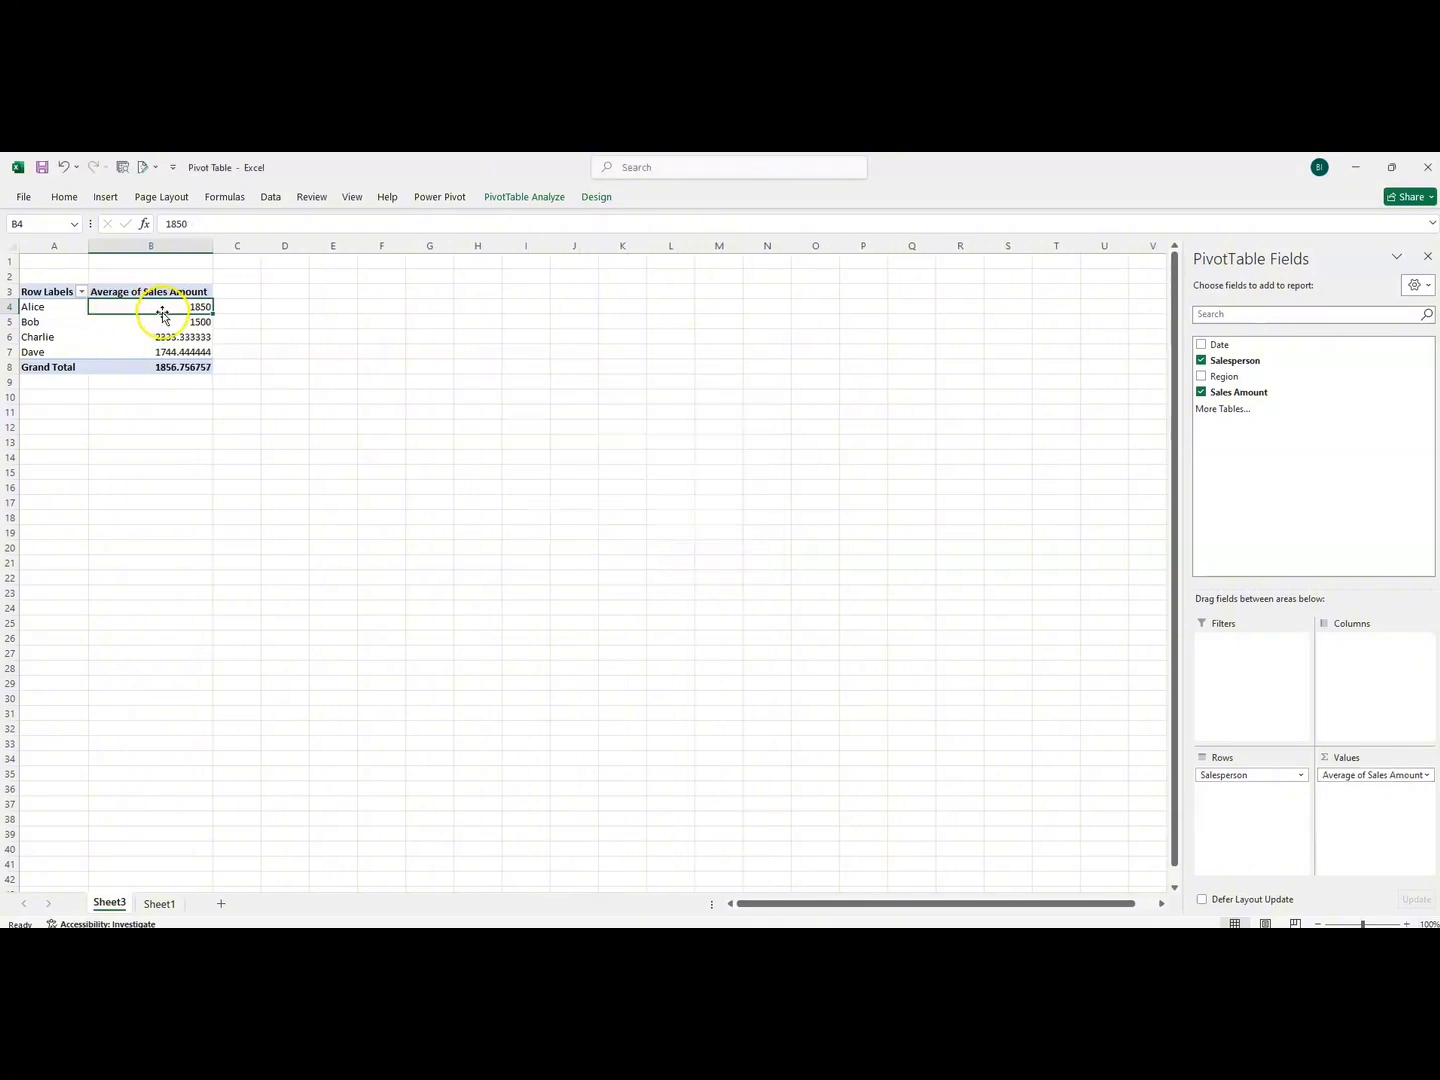
- Format the average sales values in B4:B8, including the grand total, with thousands separators and no decimal places
left_click_drag(154, 308, 170, 378)
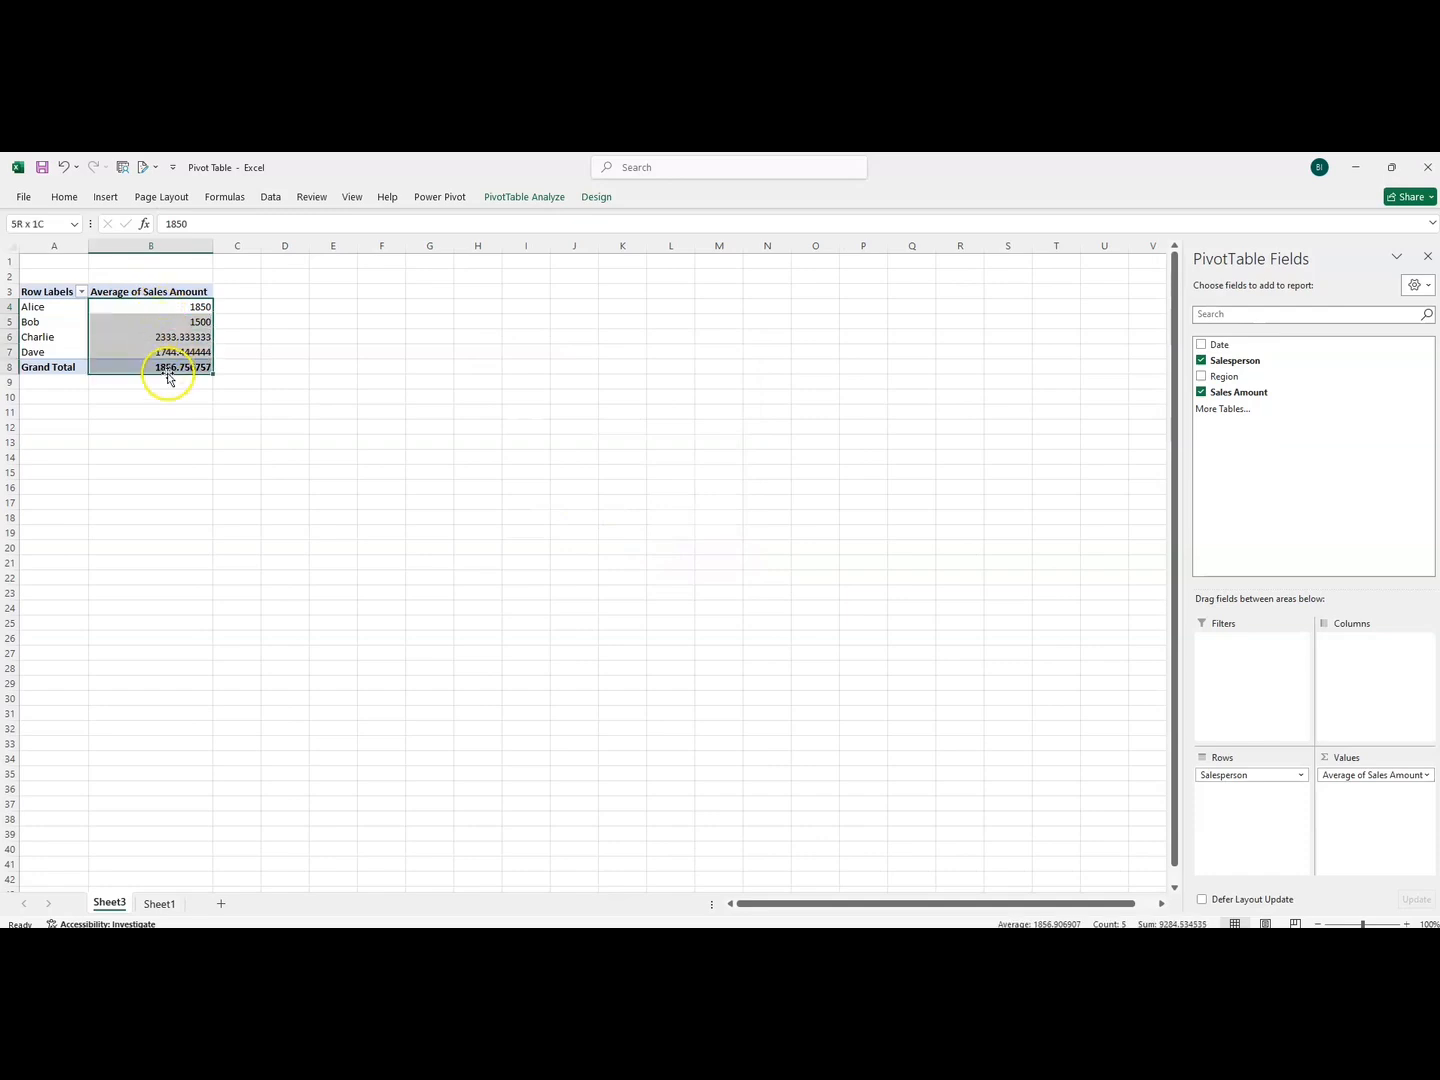
left_click(64, 197)
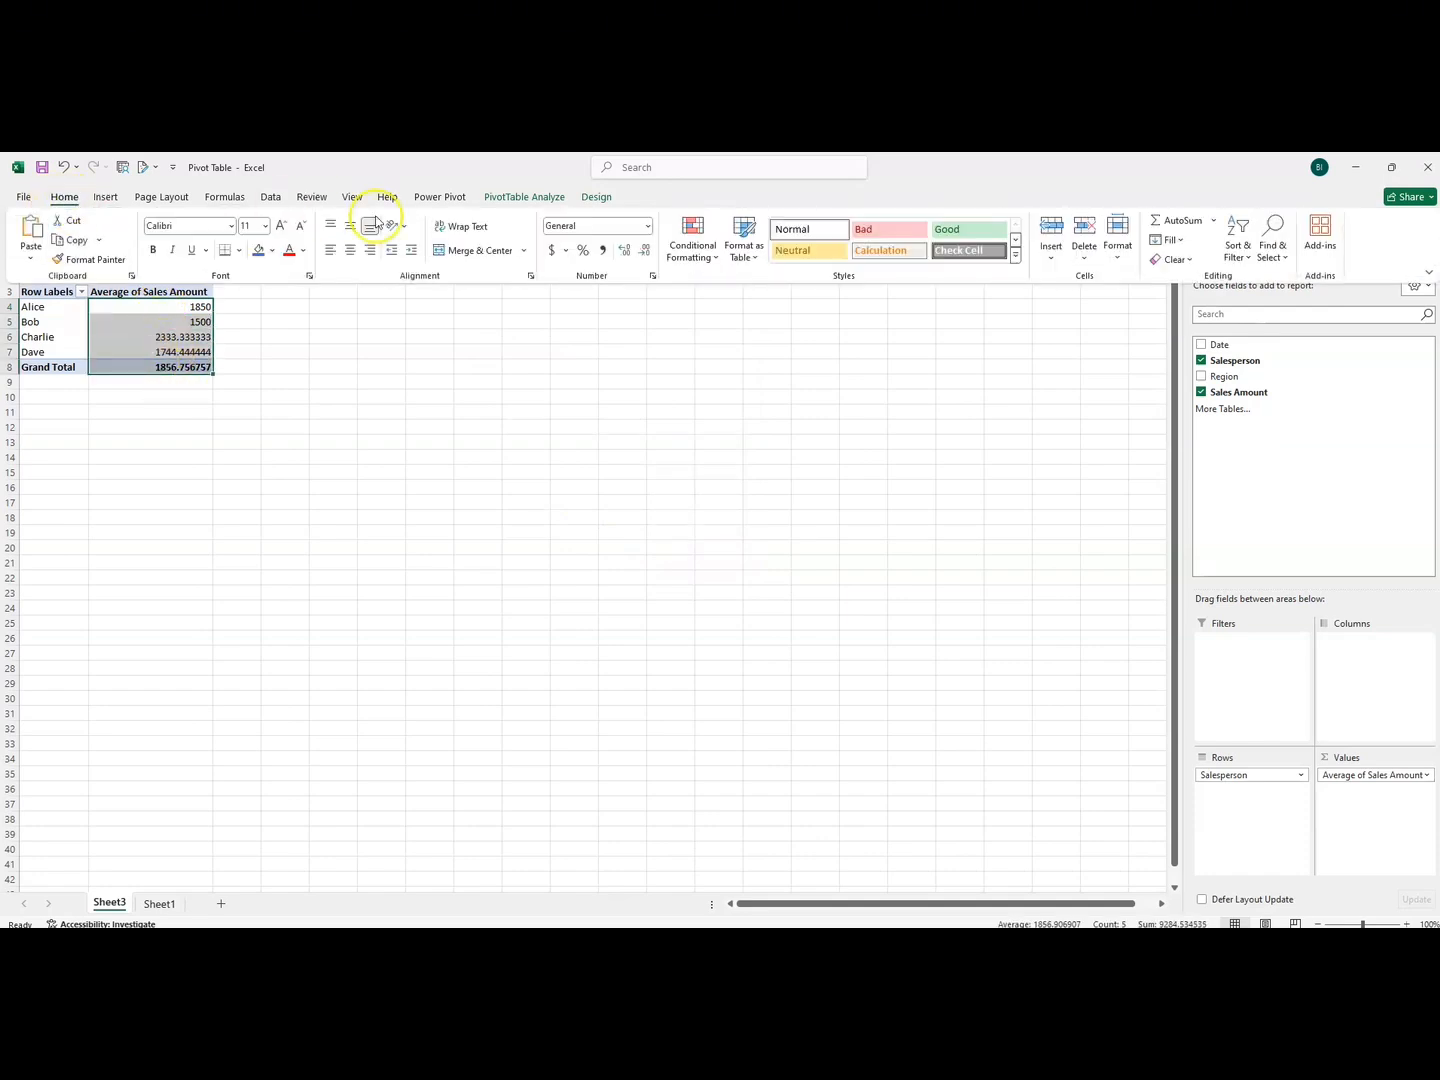
left_click(603, 251)
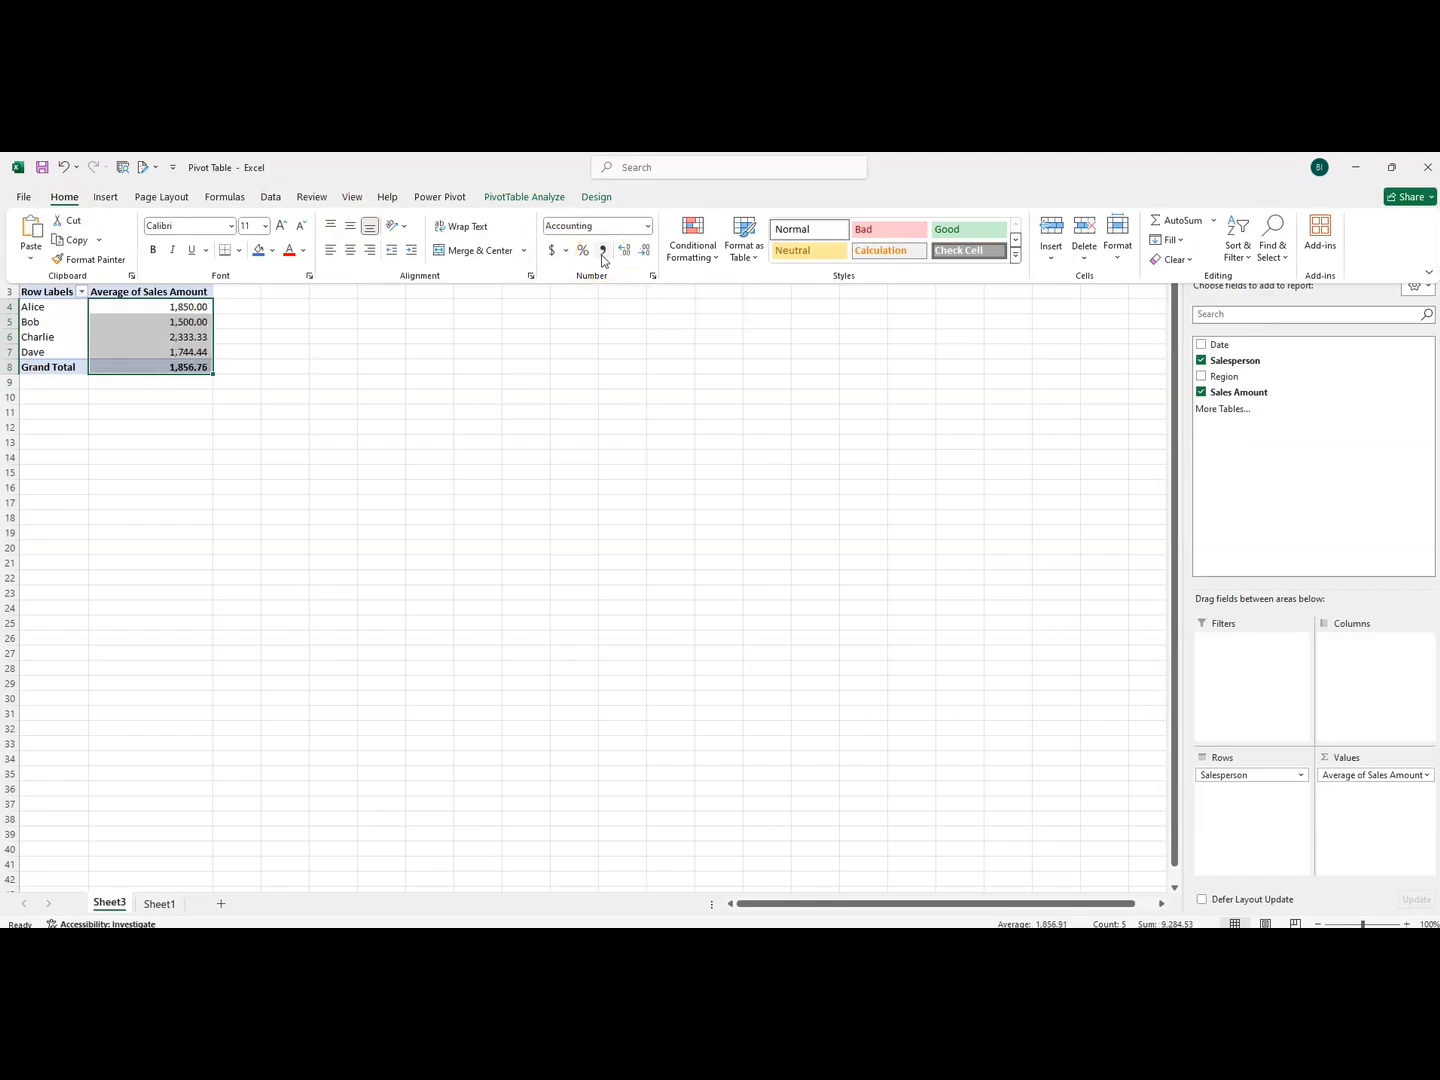
left_click(645, 251)
left_click(645, 251)
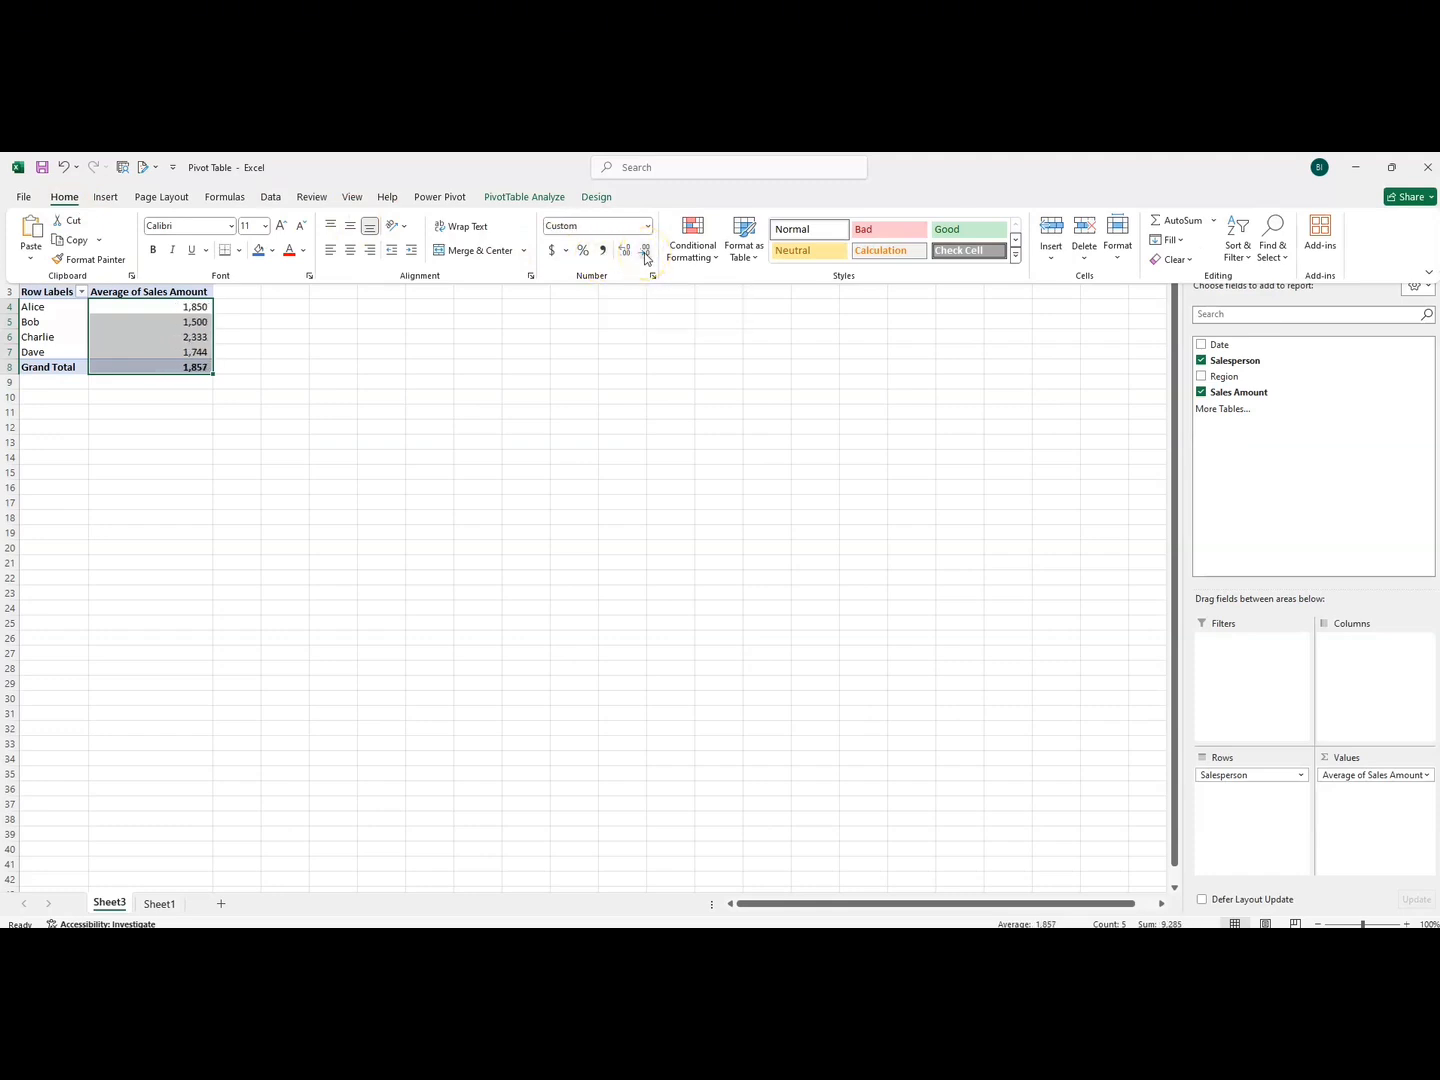
- Summarize the Sales Amount values by Sum instead of Average and give the field the custom name Total Sales
key("ctrl+F1")
left_click(186, 411)
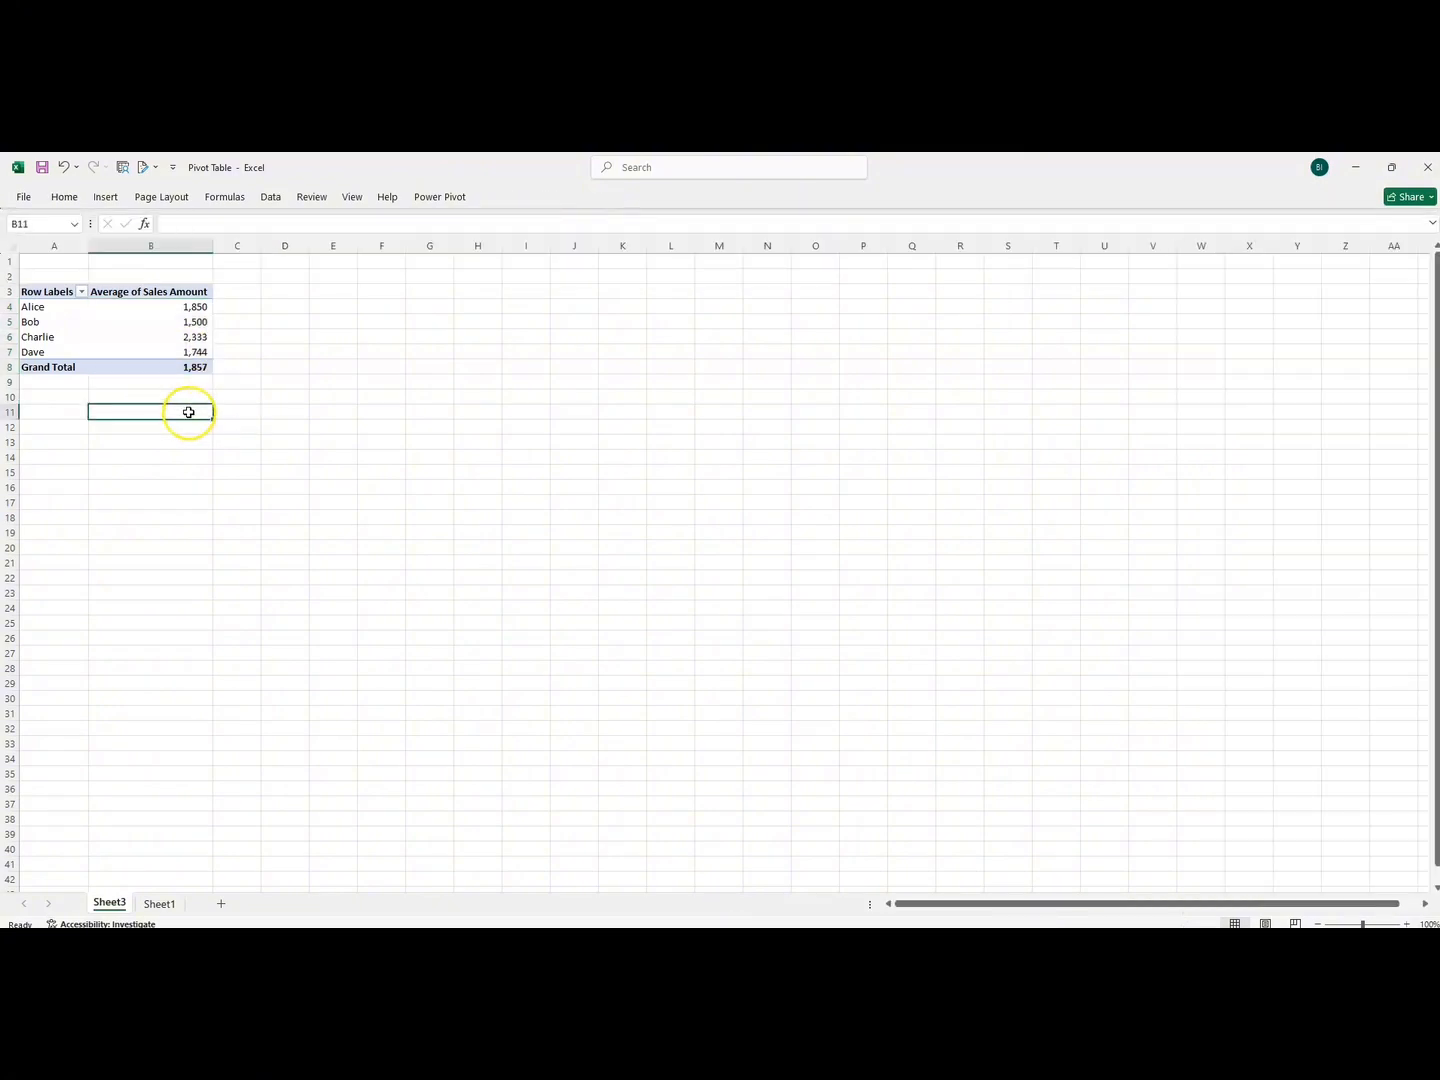
left_click(68, 306)
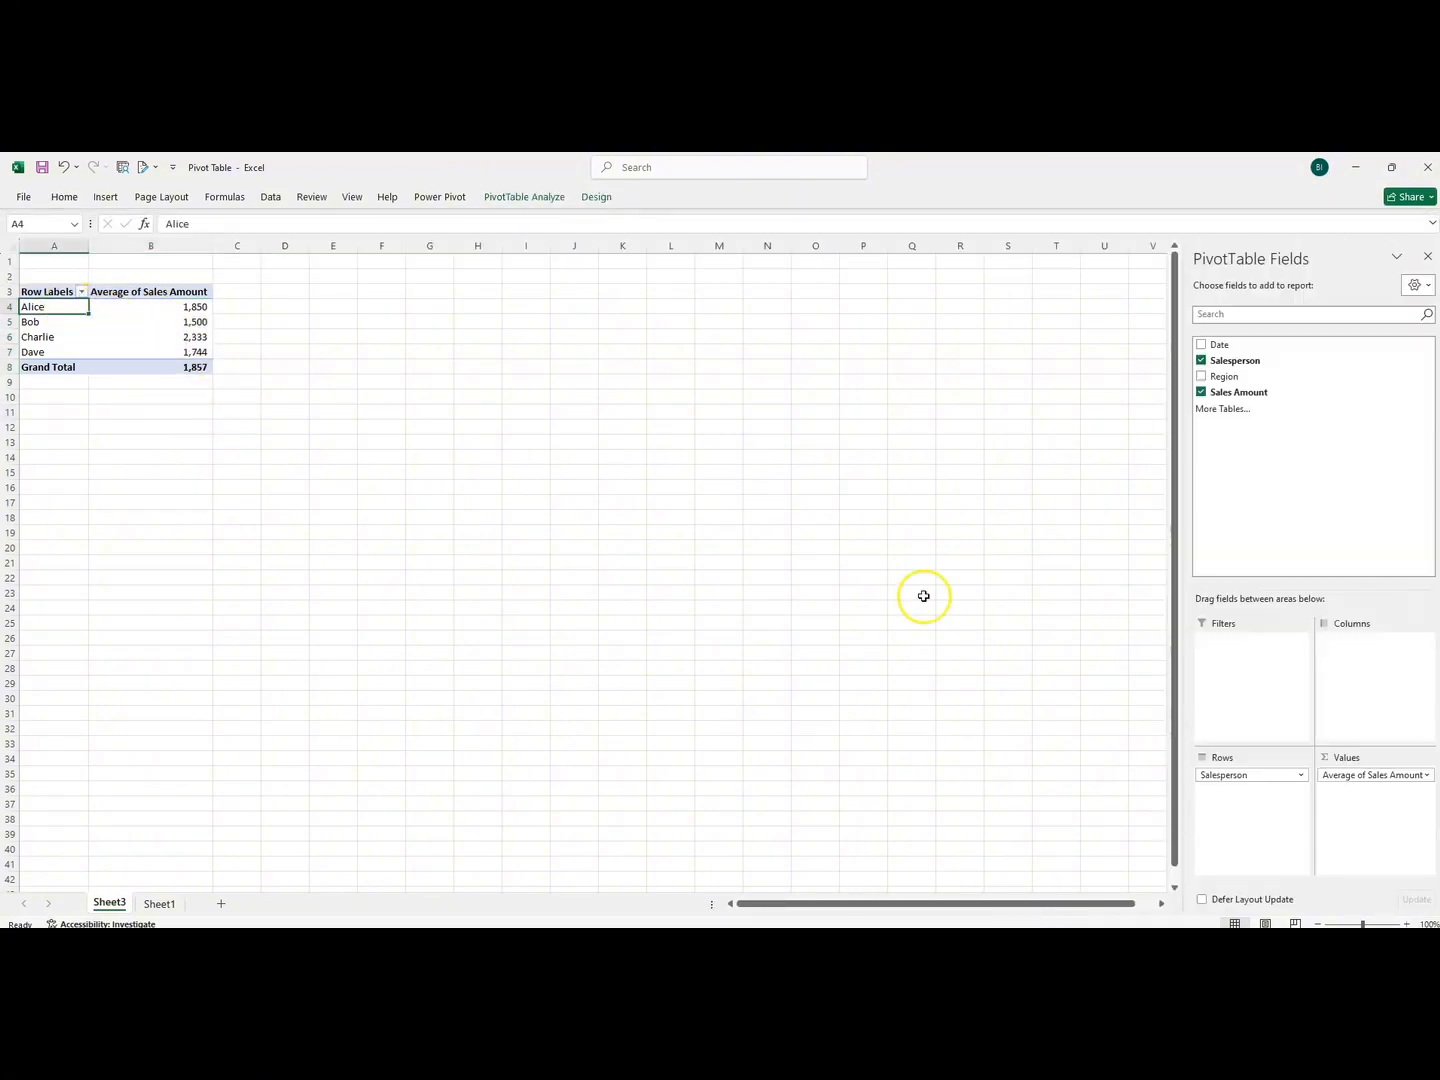
left_click(1424, 776)
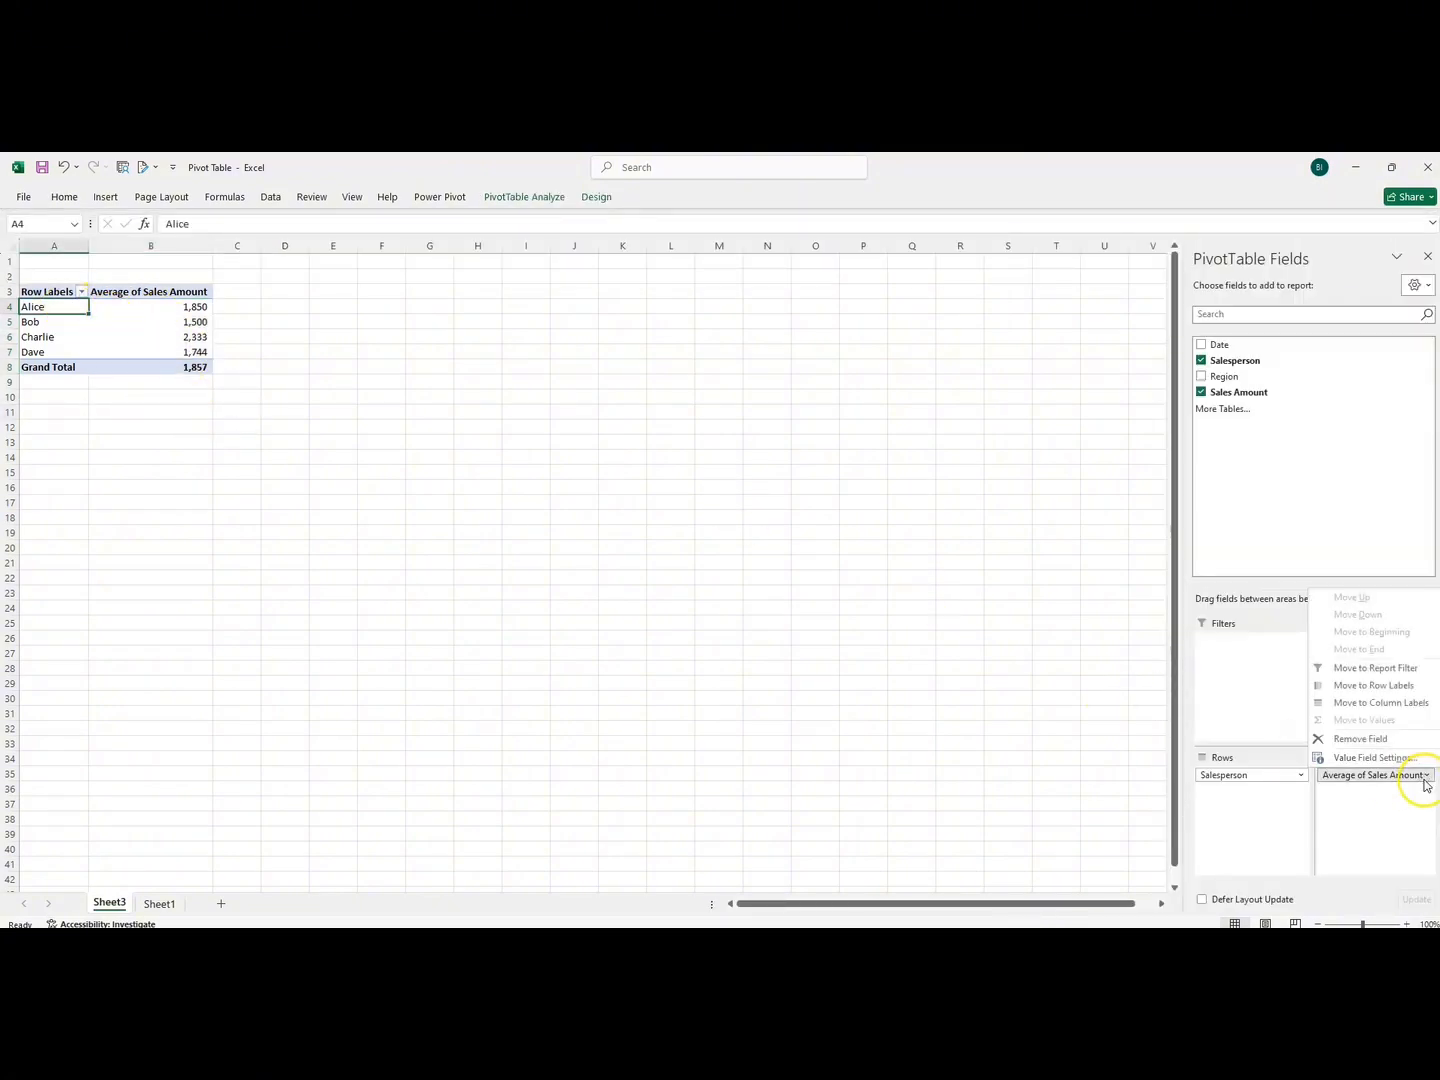
left_click(1372, 756)
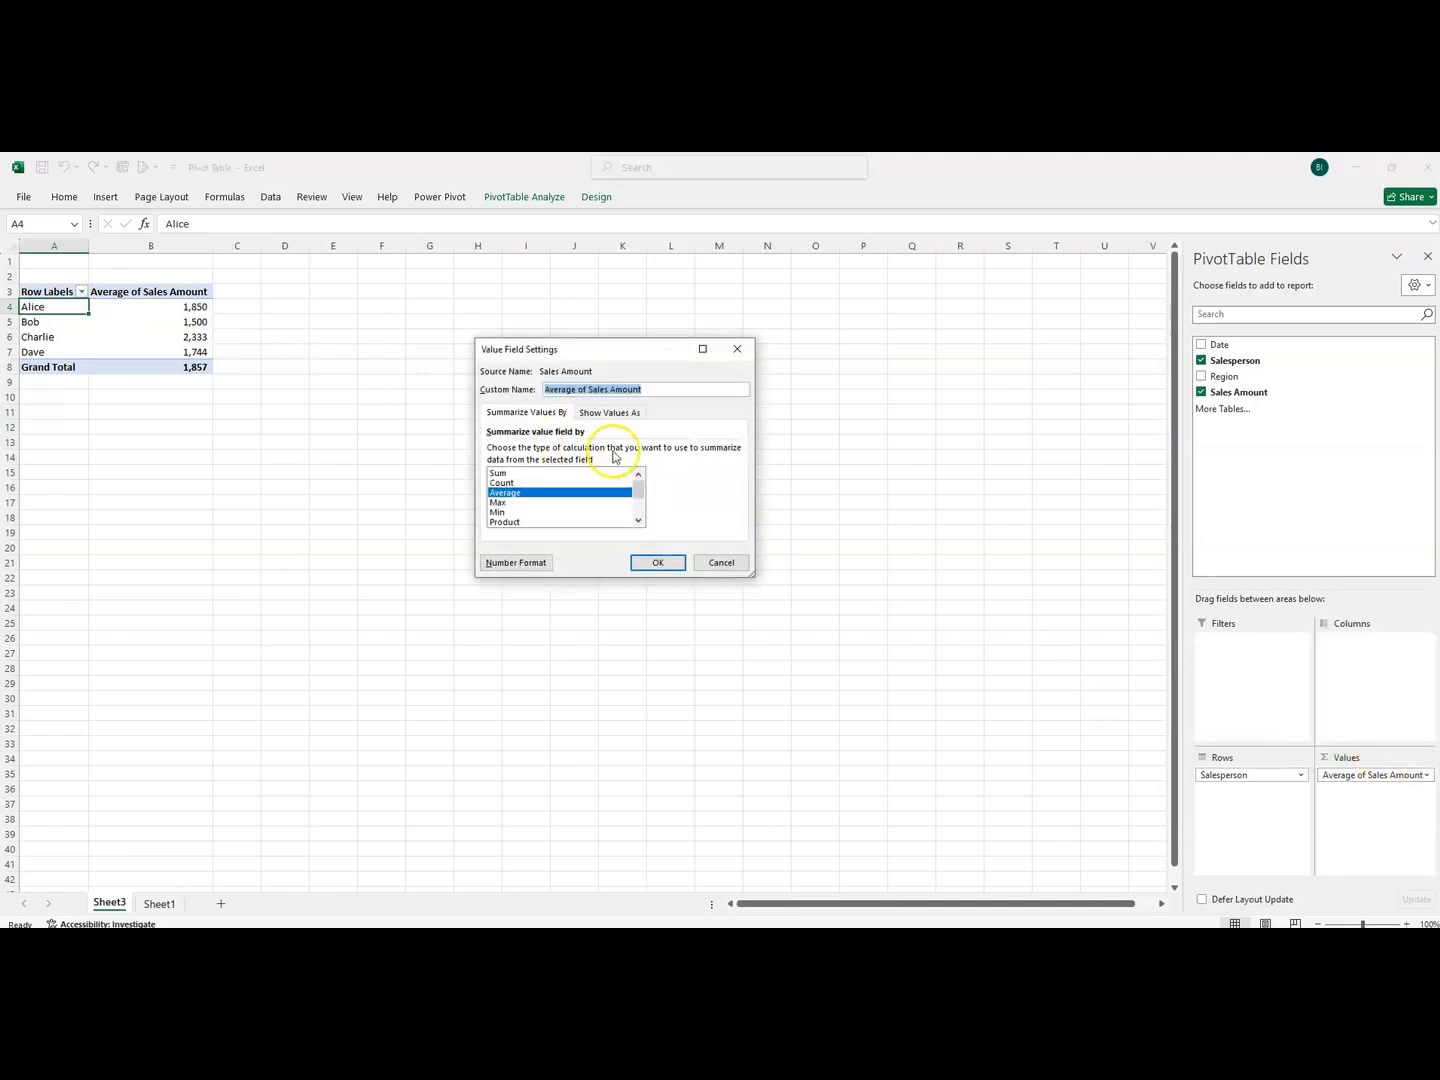
left_click(502, 473)
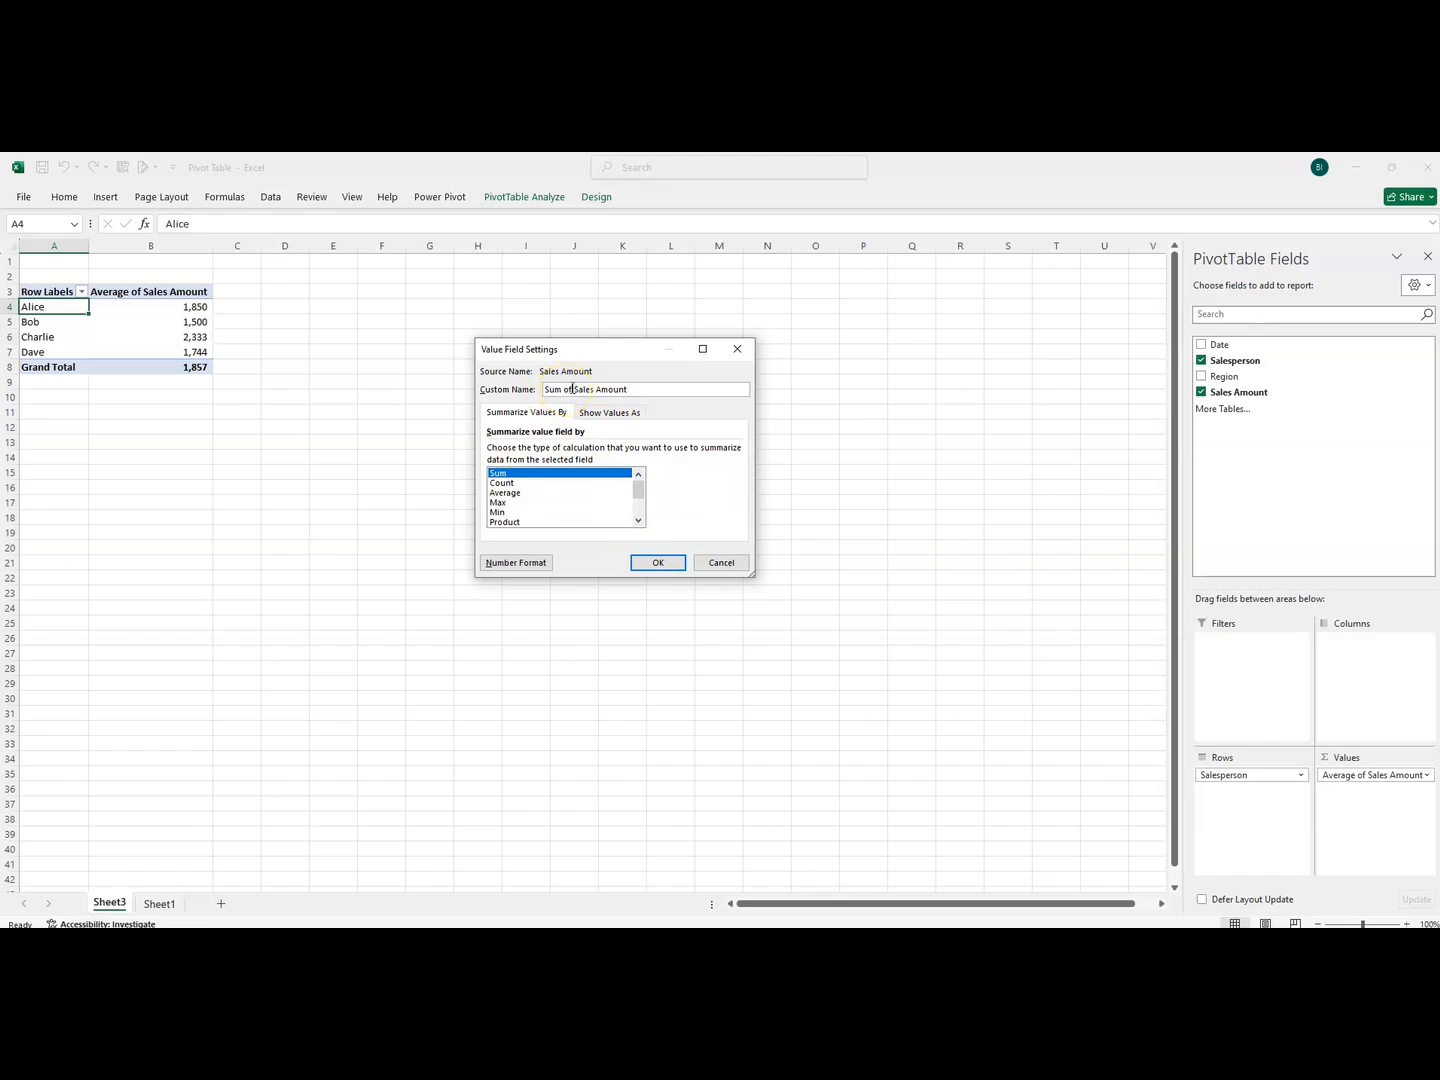
left_click_drag(635, 388, 525, 384)
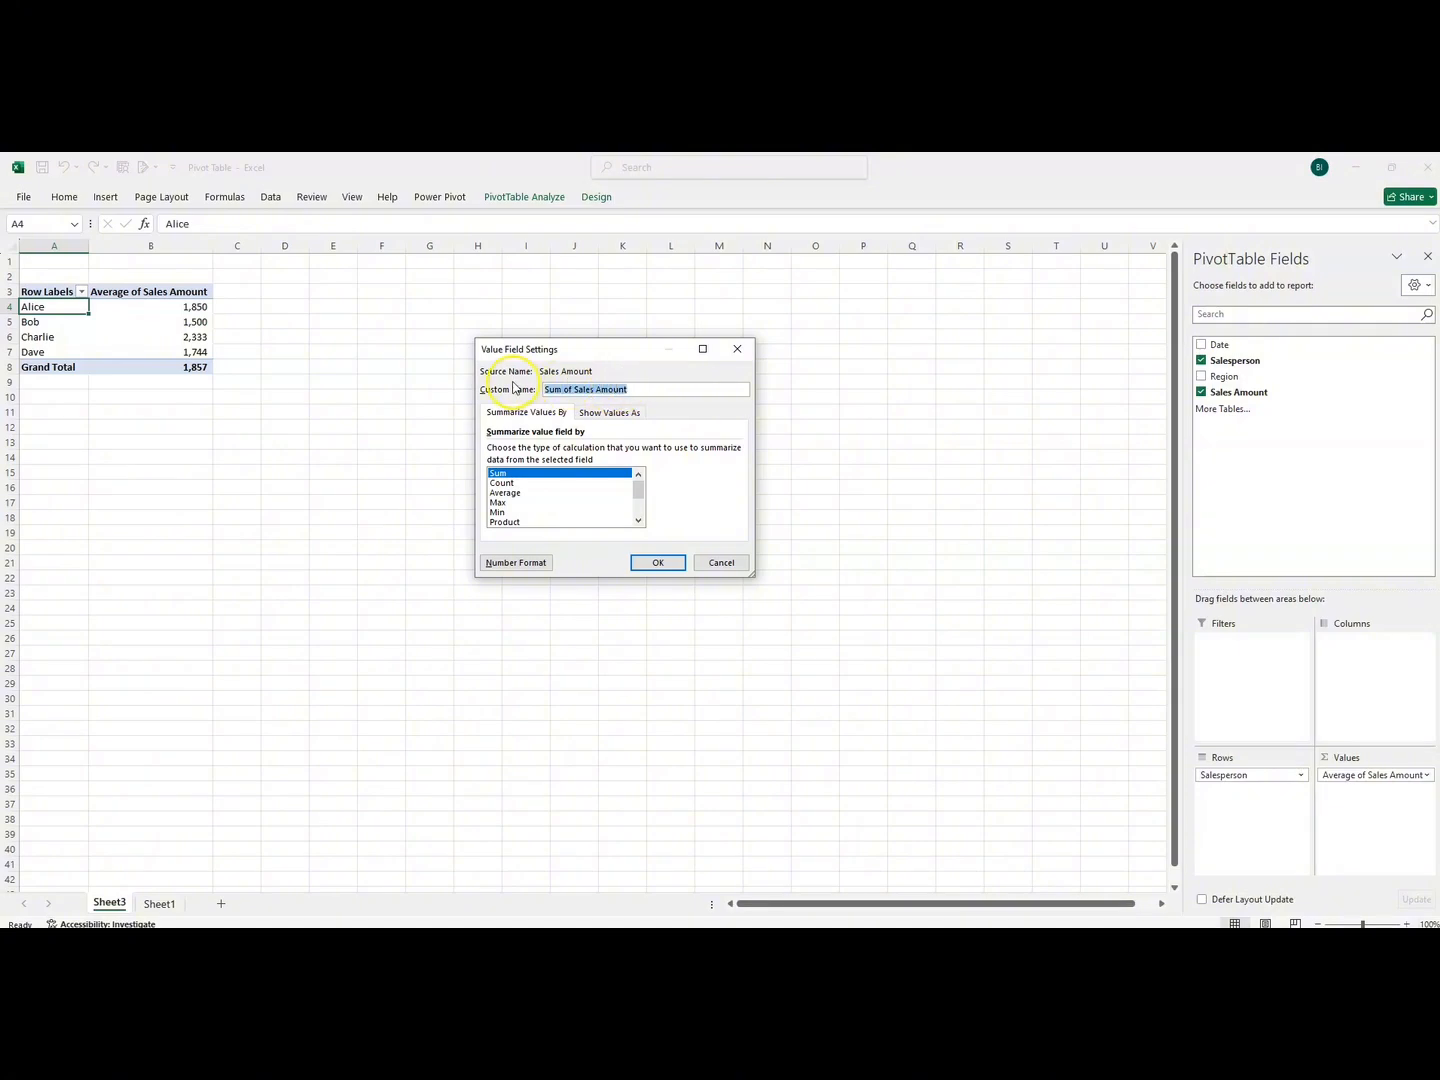
key("BackSpace")
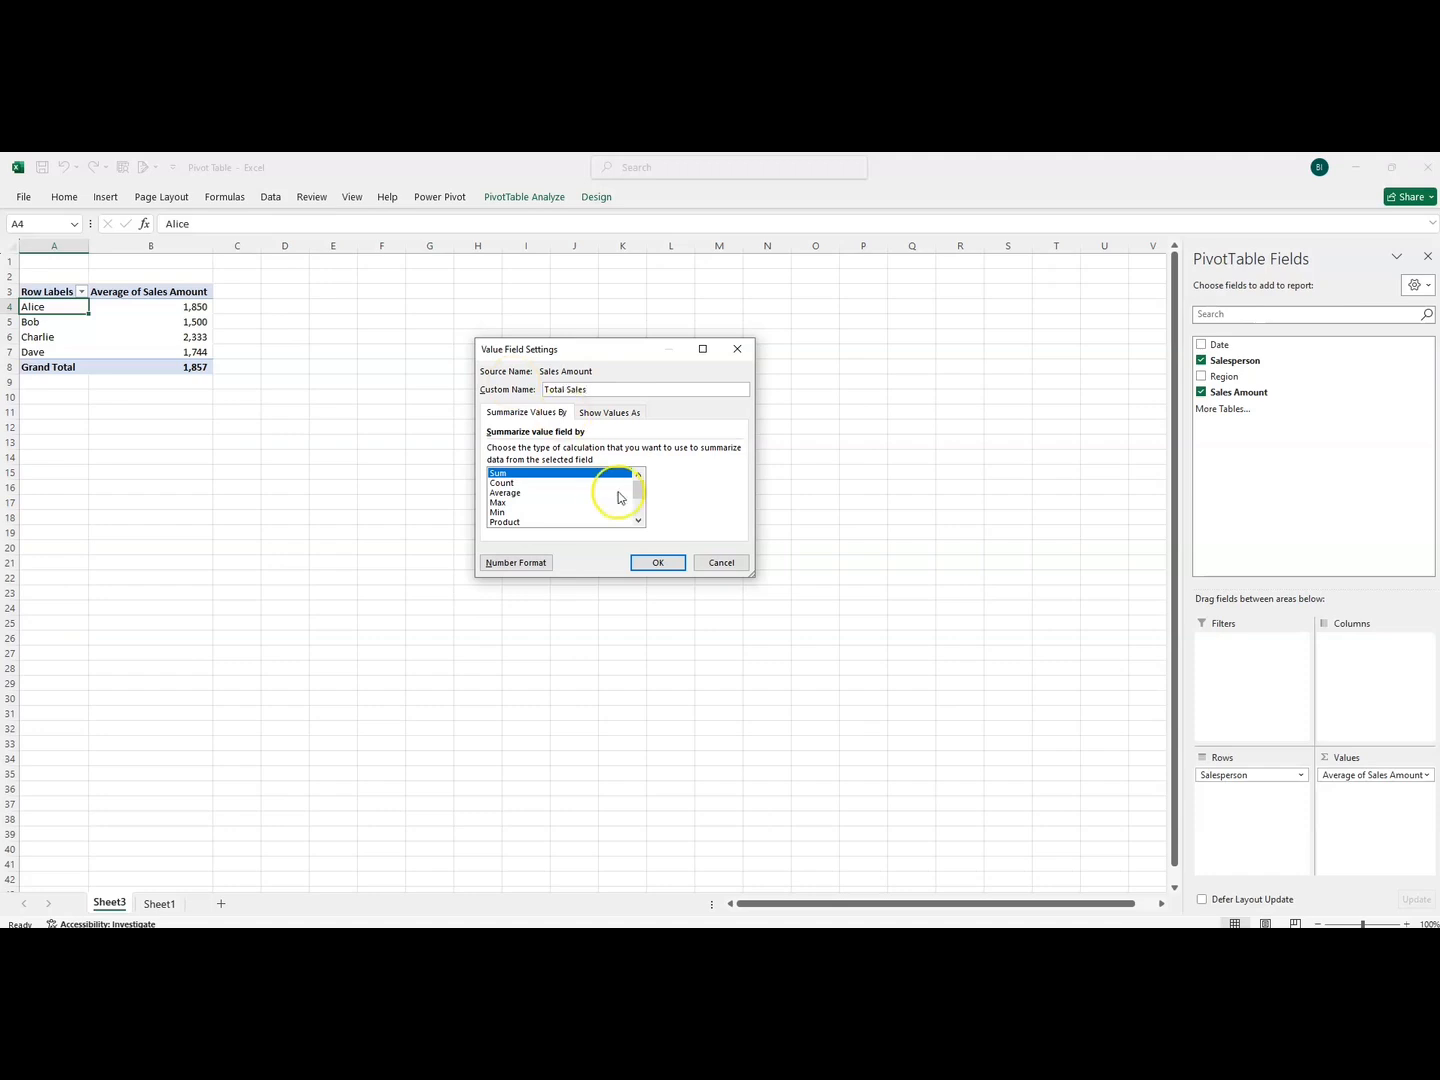
left_click(659, 563)
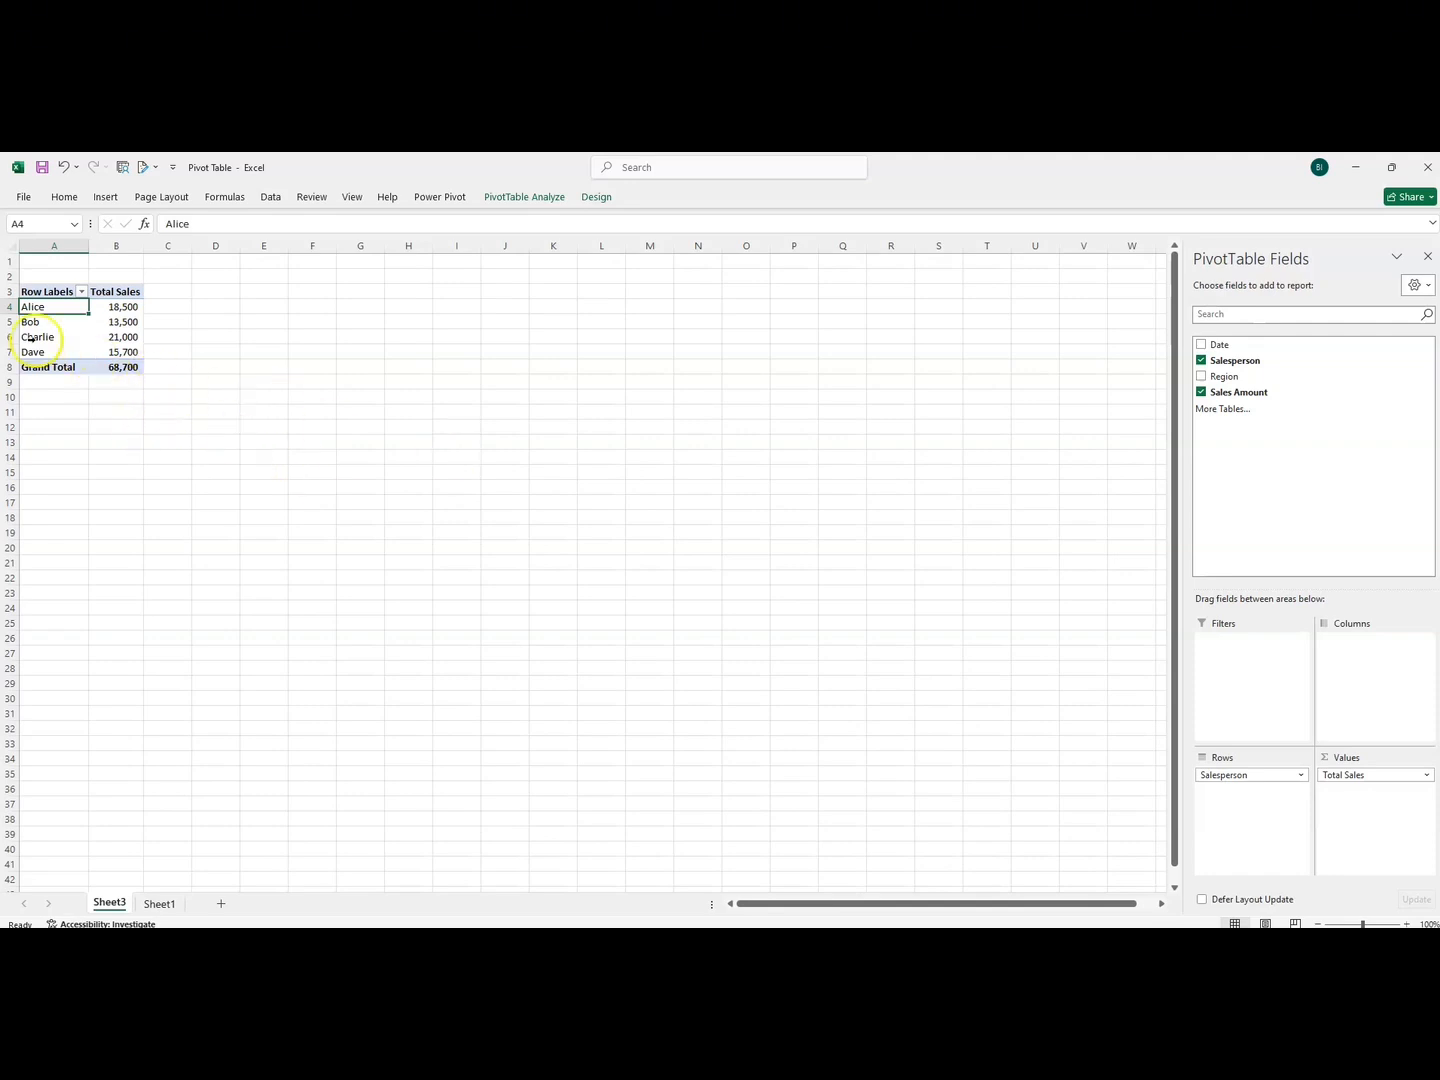
- Copy the salesperson PivotTable in A3:B8 to cell D3 and fit the widths of columns D and E to their contents
left_click(31, 290)
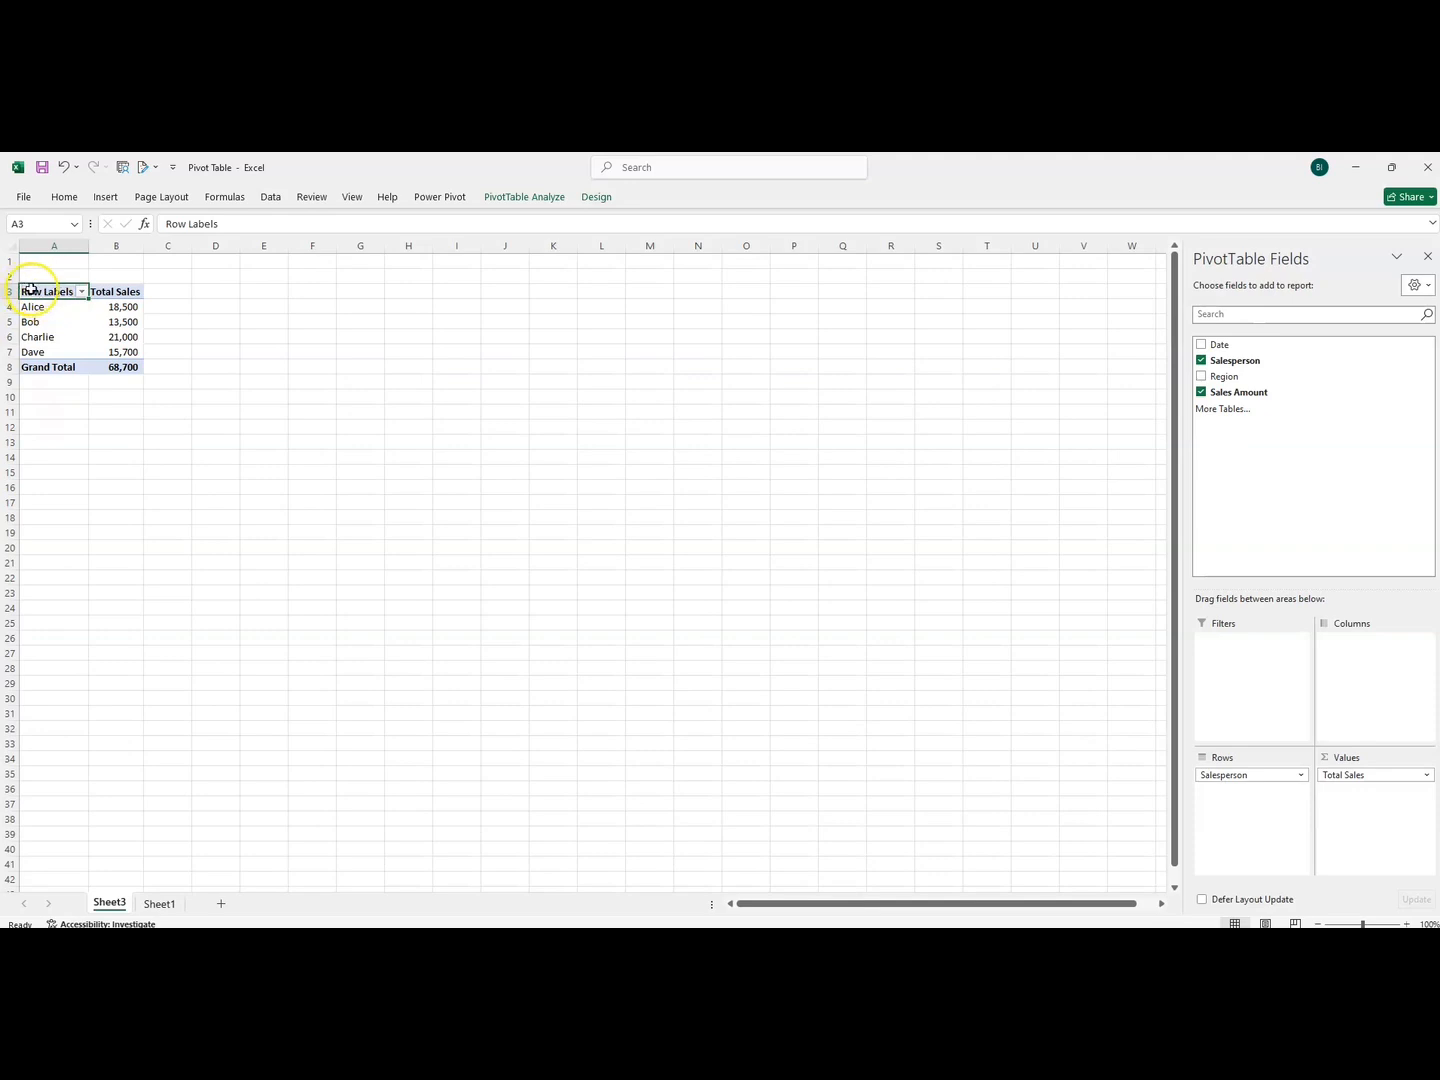
left_click_drag(31, 290, 115, 369)
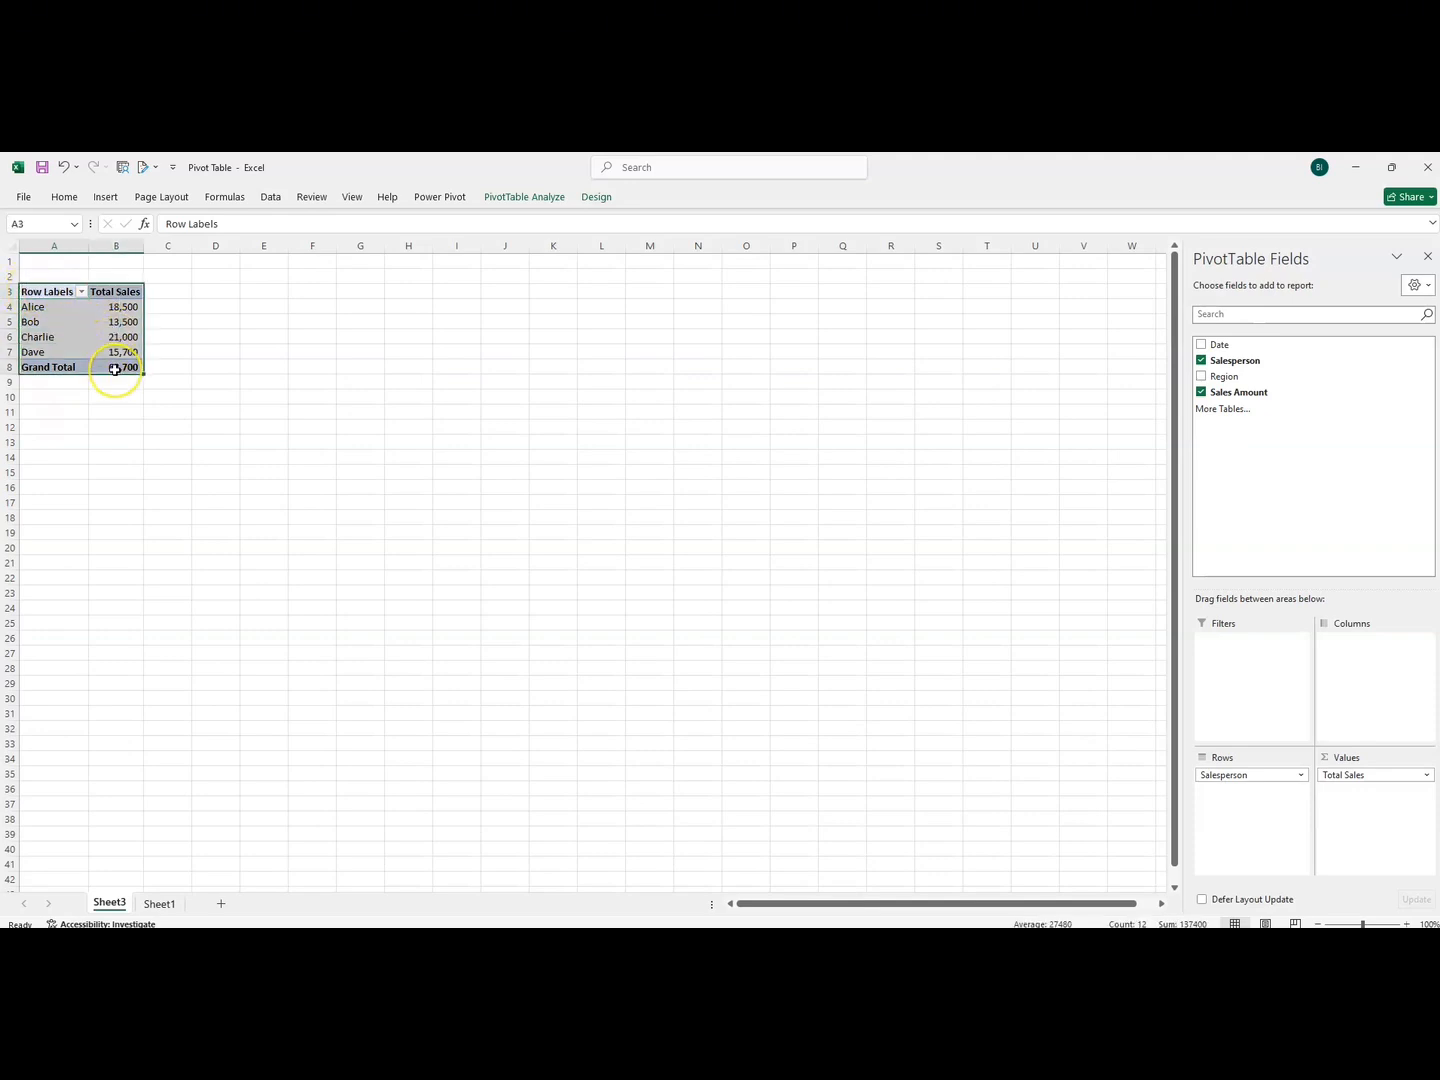
key("ctrl+c")
left_click(212, 292)
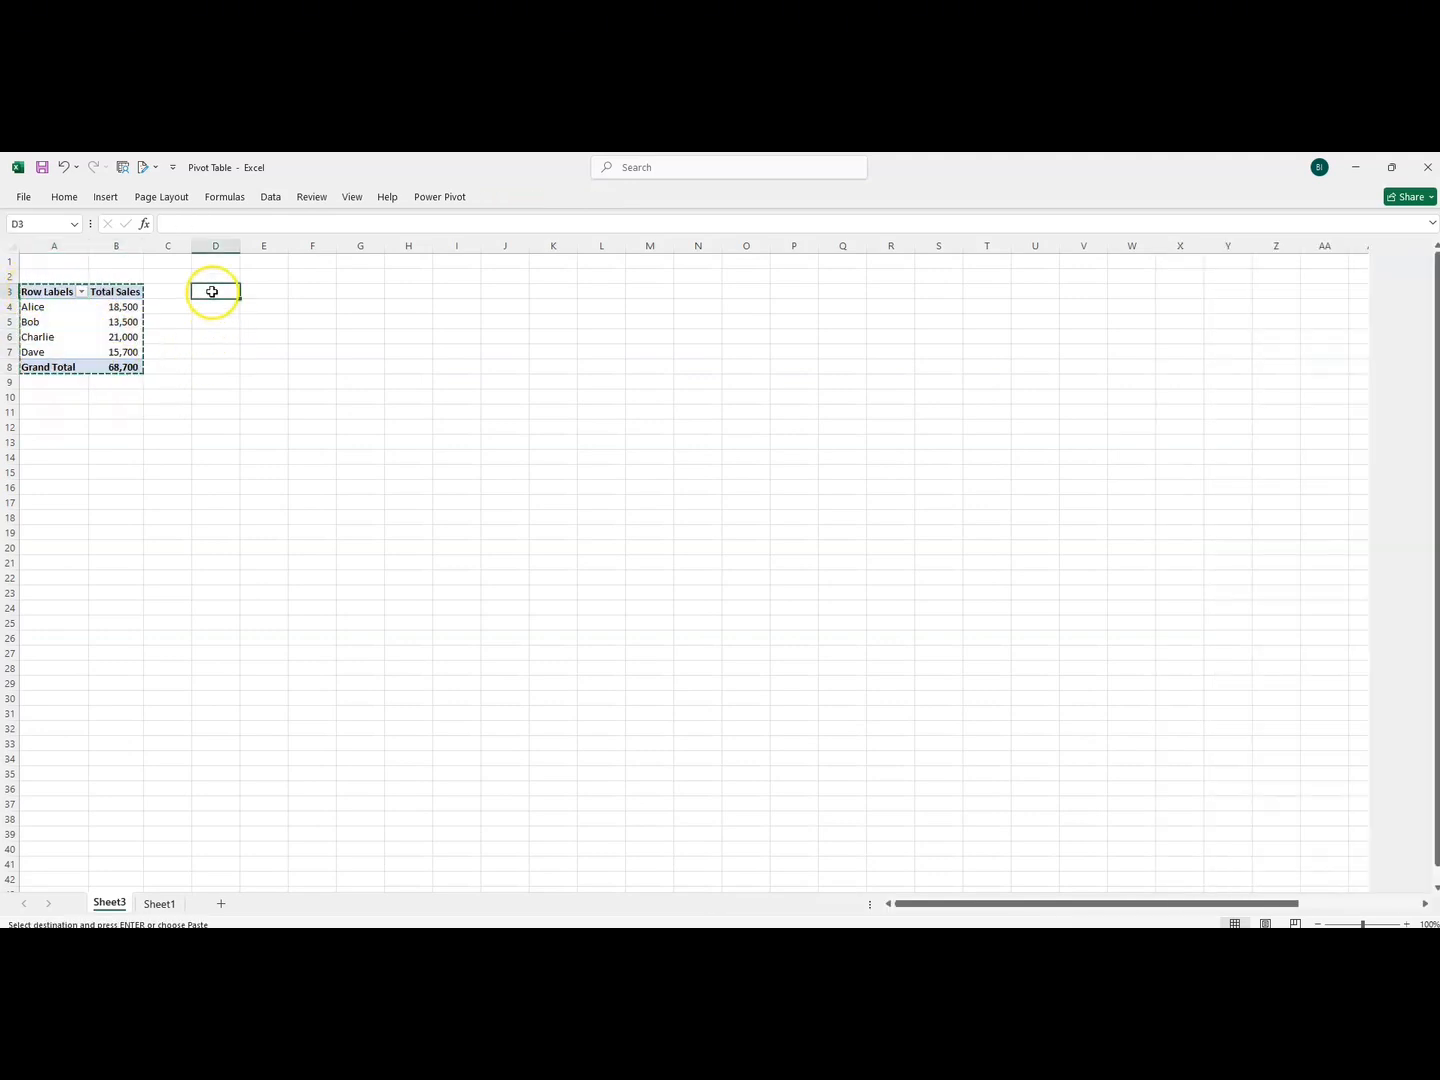
key("ctrl+v")
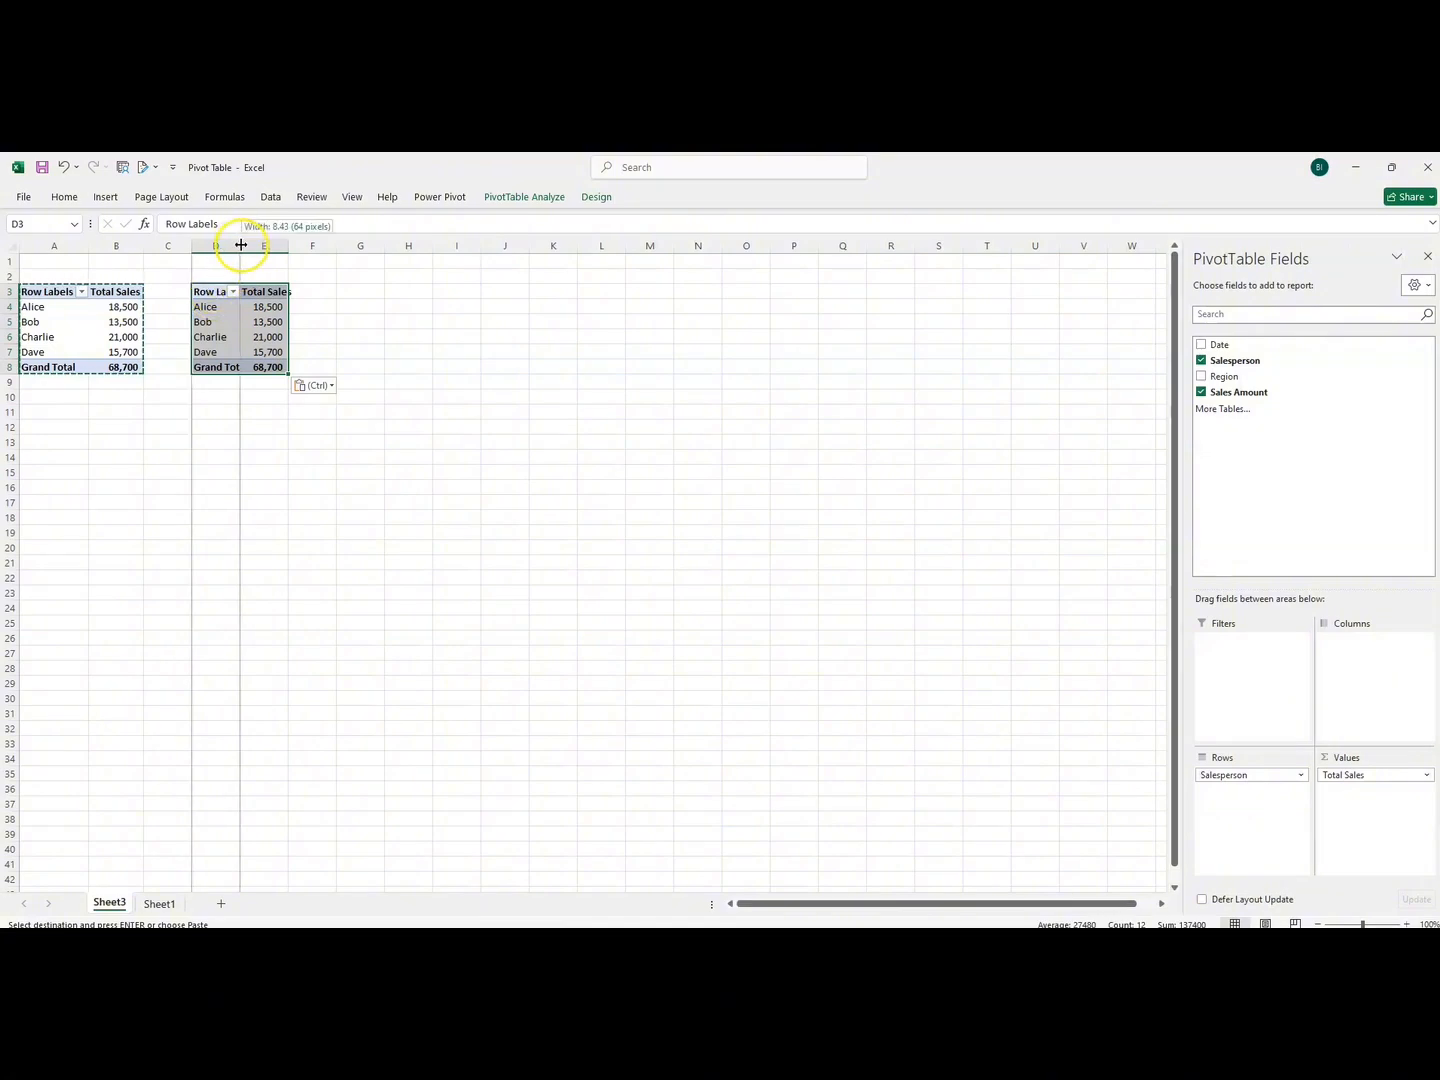
double_click(240, 246)
double_click(309, 246)
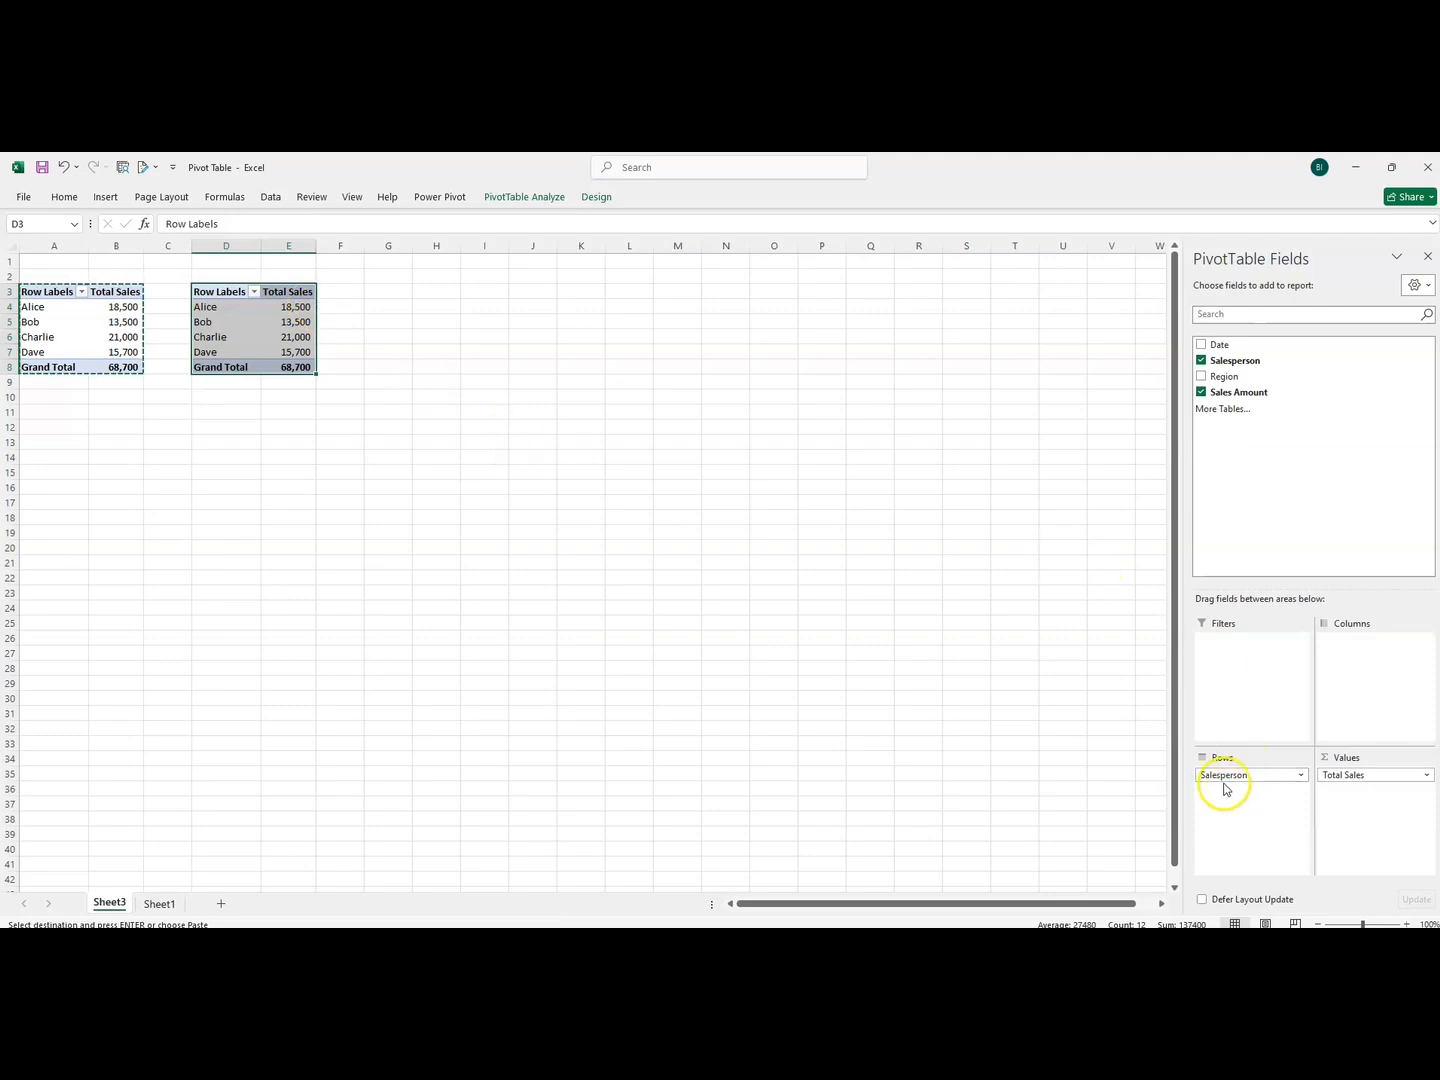
- Replace Salesperson with Date as the row field of the PivotTable copy at D3
left_click_drag(1221, 775, 1005, 712)
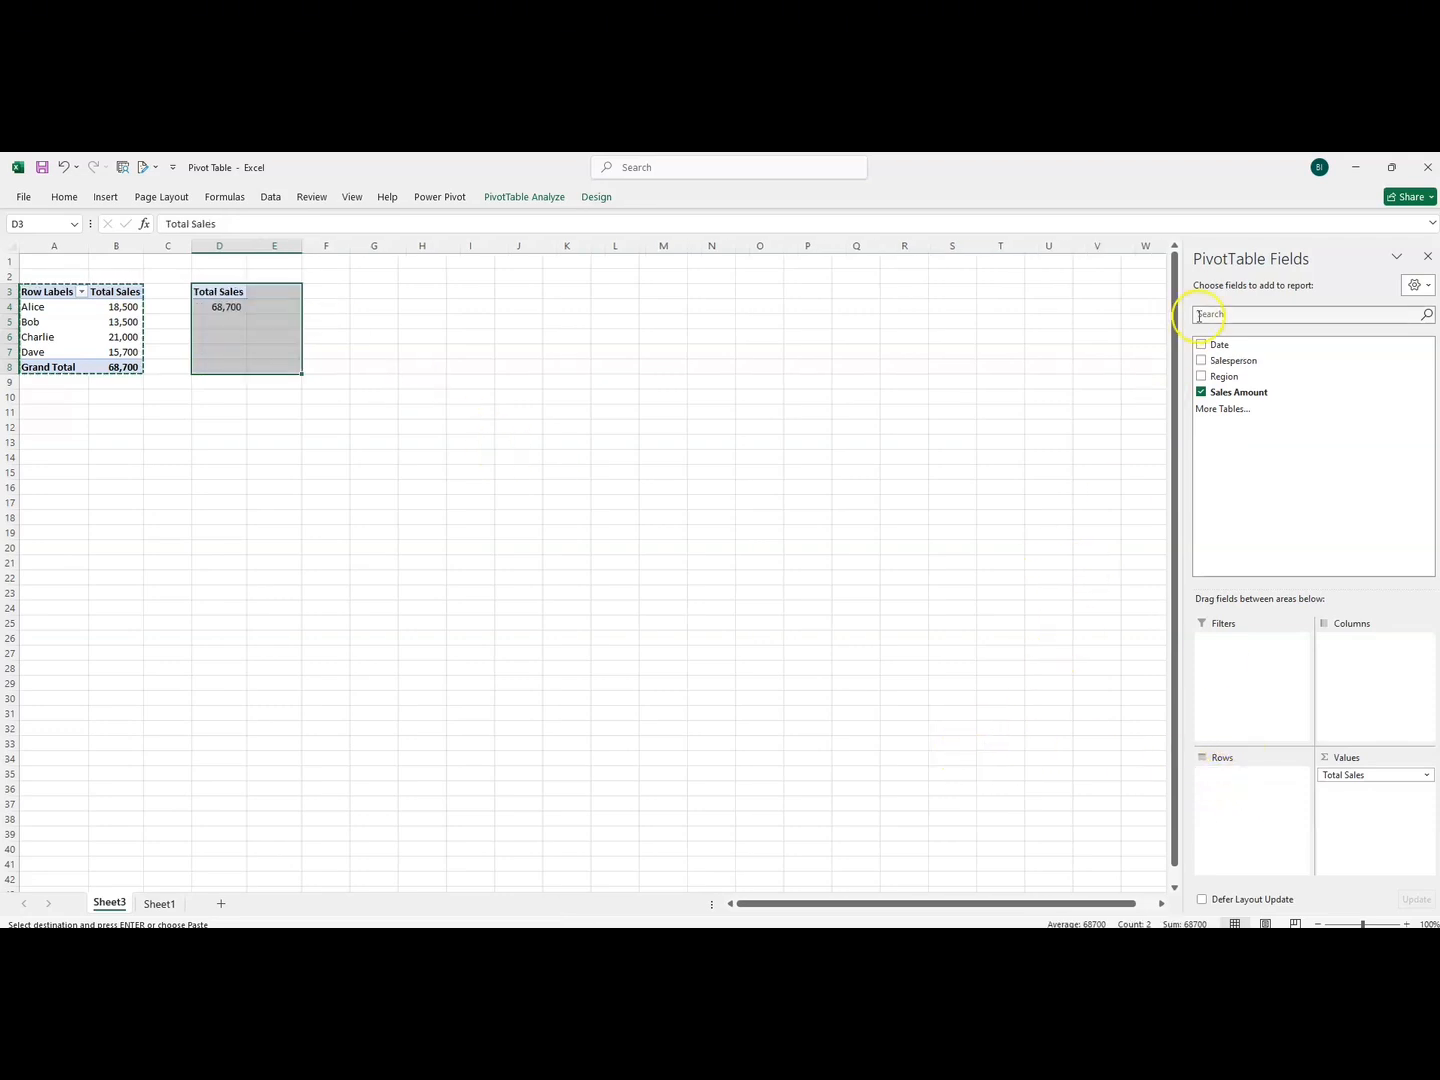
left_click_drag(1206, 358, 1228, 789)
left_click(362, 488)
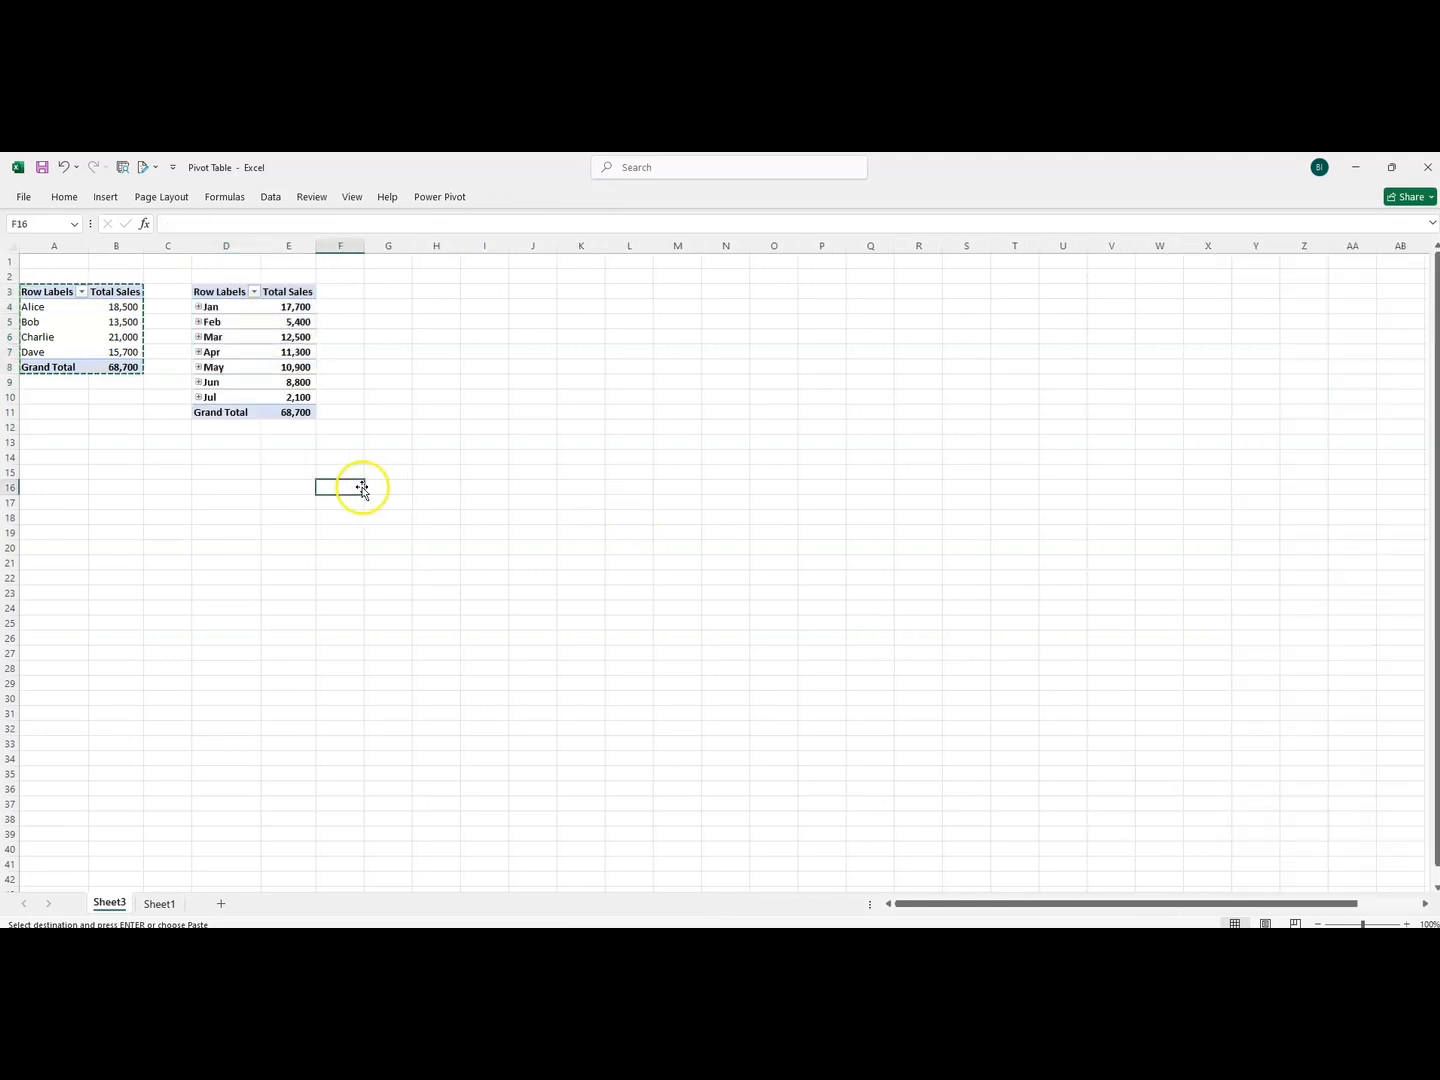
- Remove Months (Date) and Date from the rows of the PivotTable at D3, keeping only Days (Date)
left_click_drag(202, 291, 284, 412)
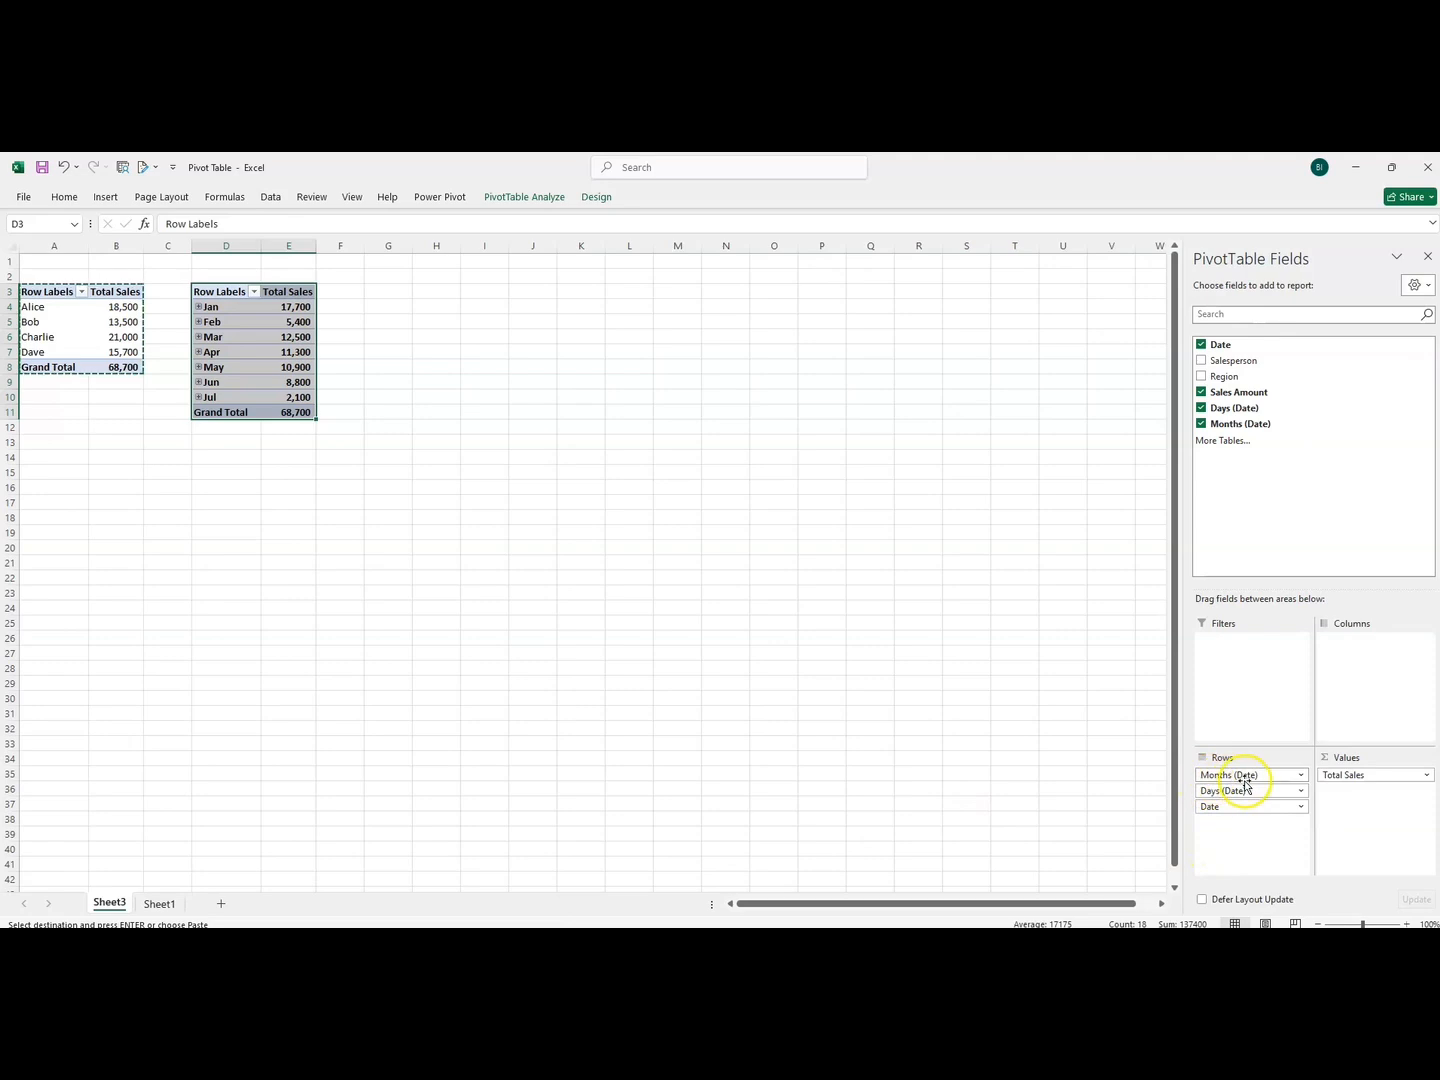
left_click_drag(1226, 778, 953, 755)
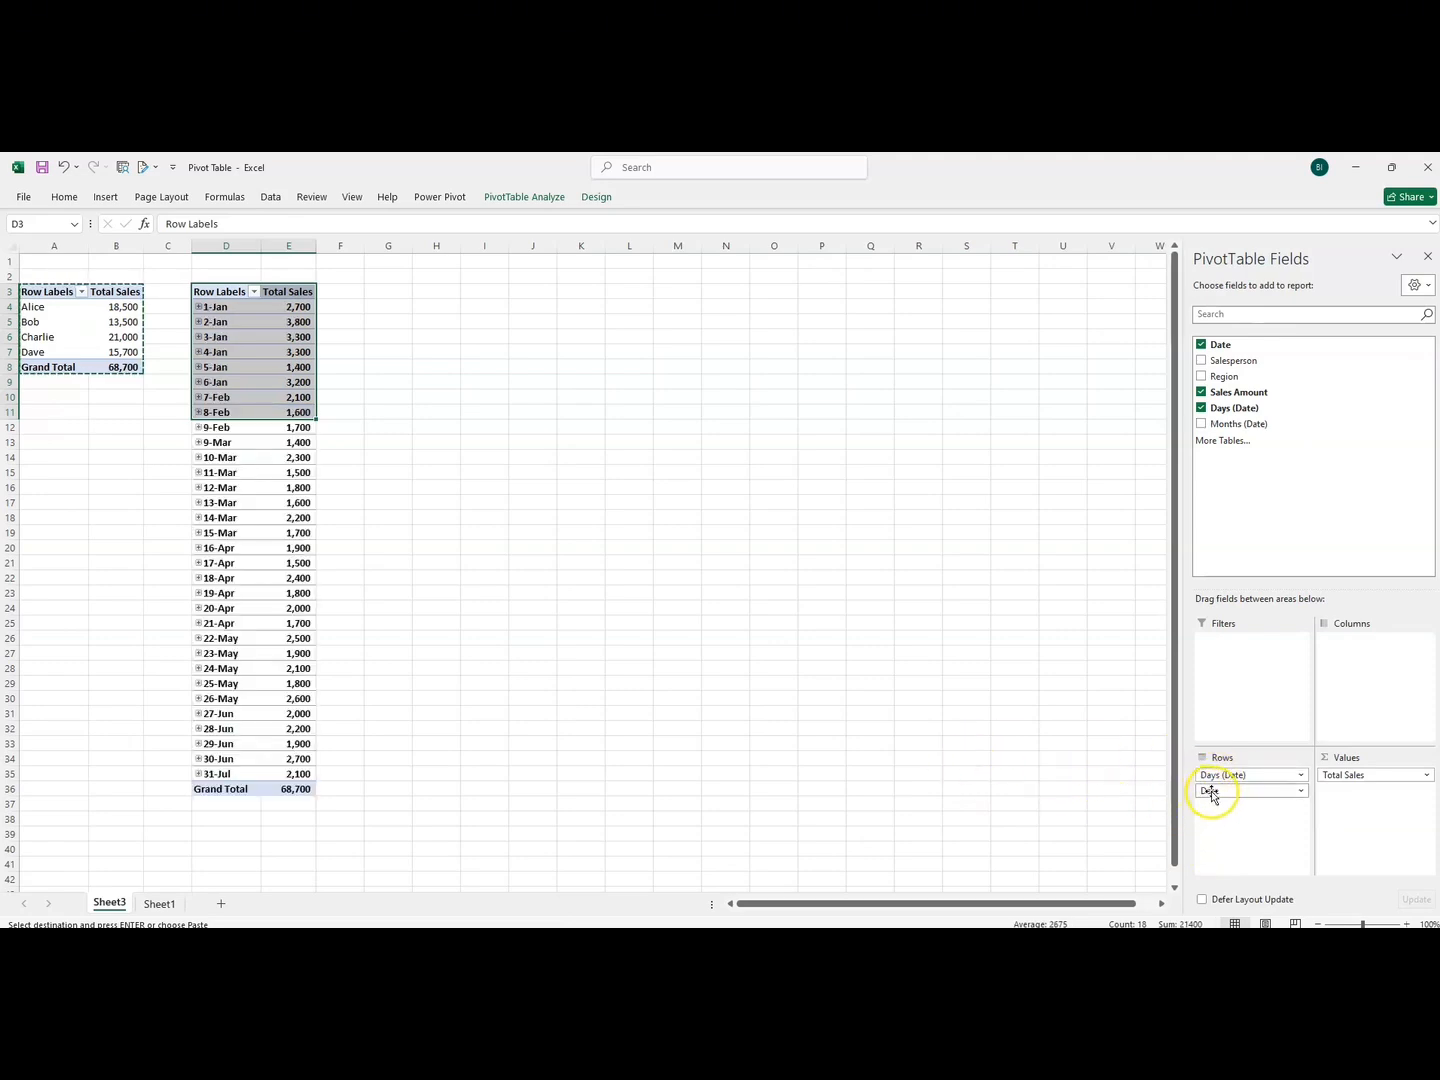
left_click_drag(1210, 793, 852, 748)
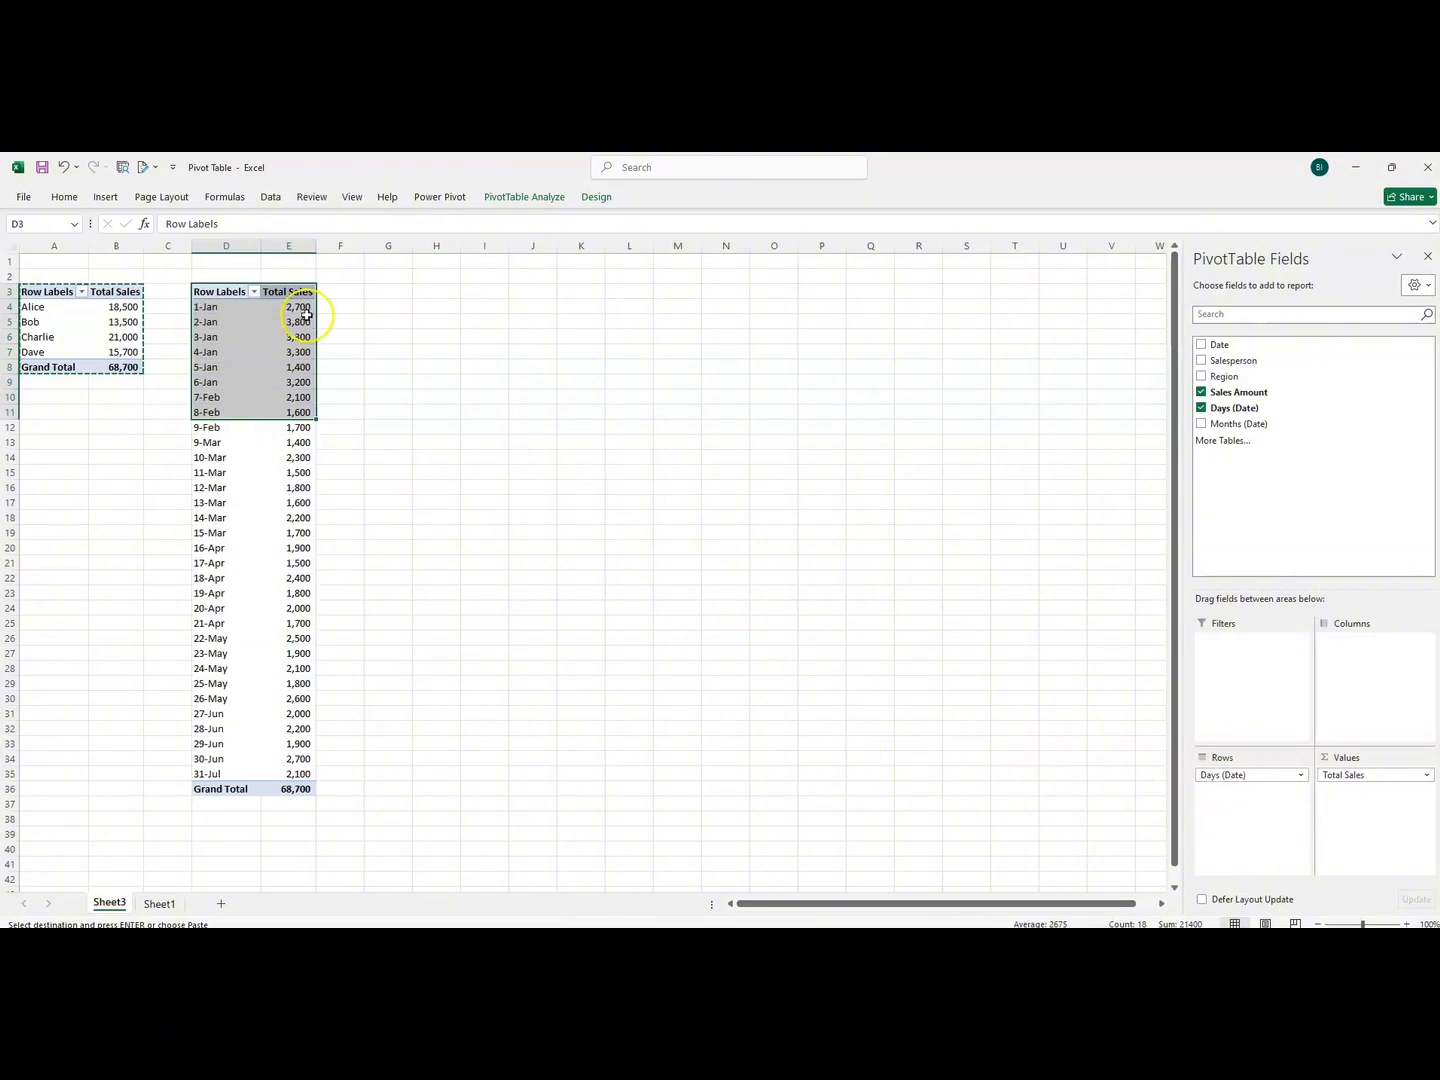
left_click_drag(217, 296, 275, 786)
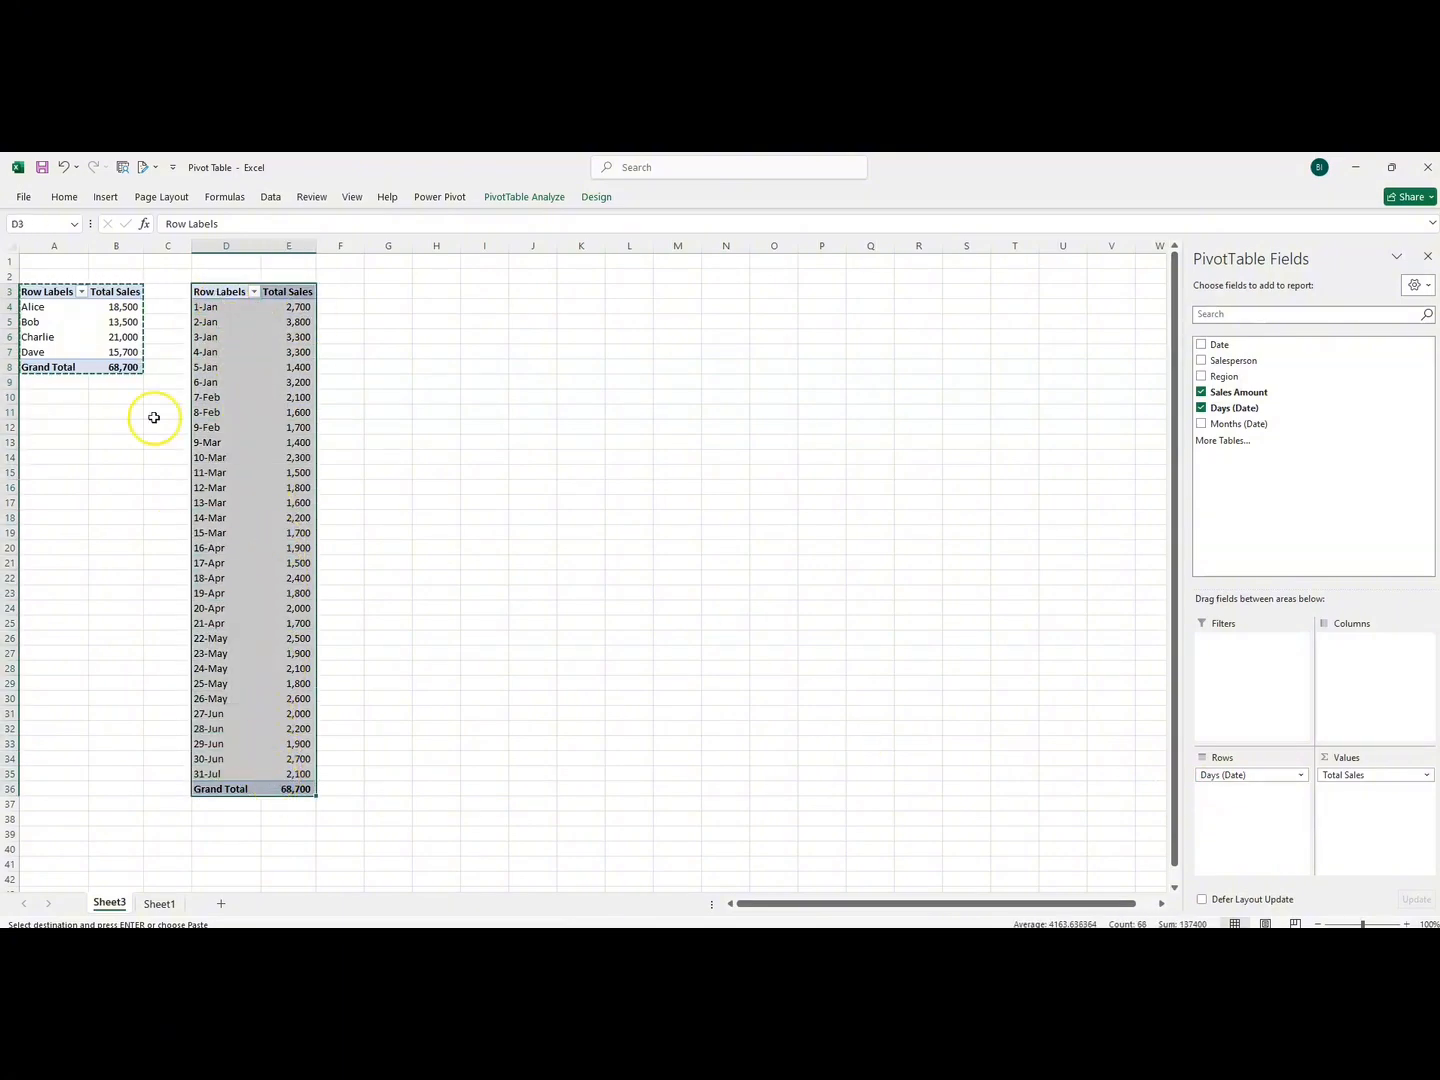
left_click(376, 294)
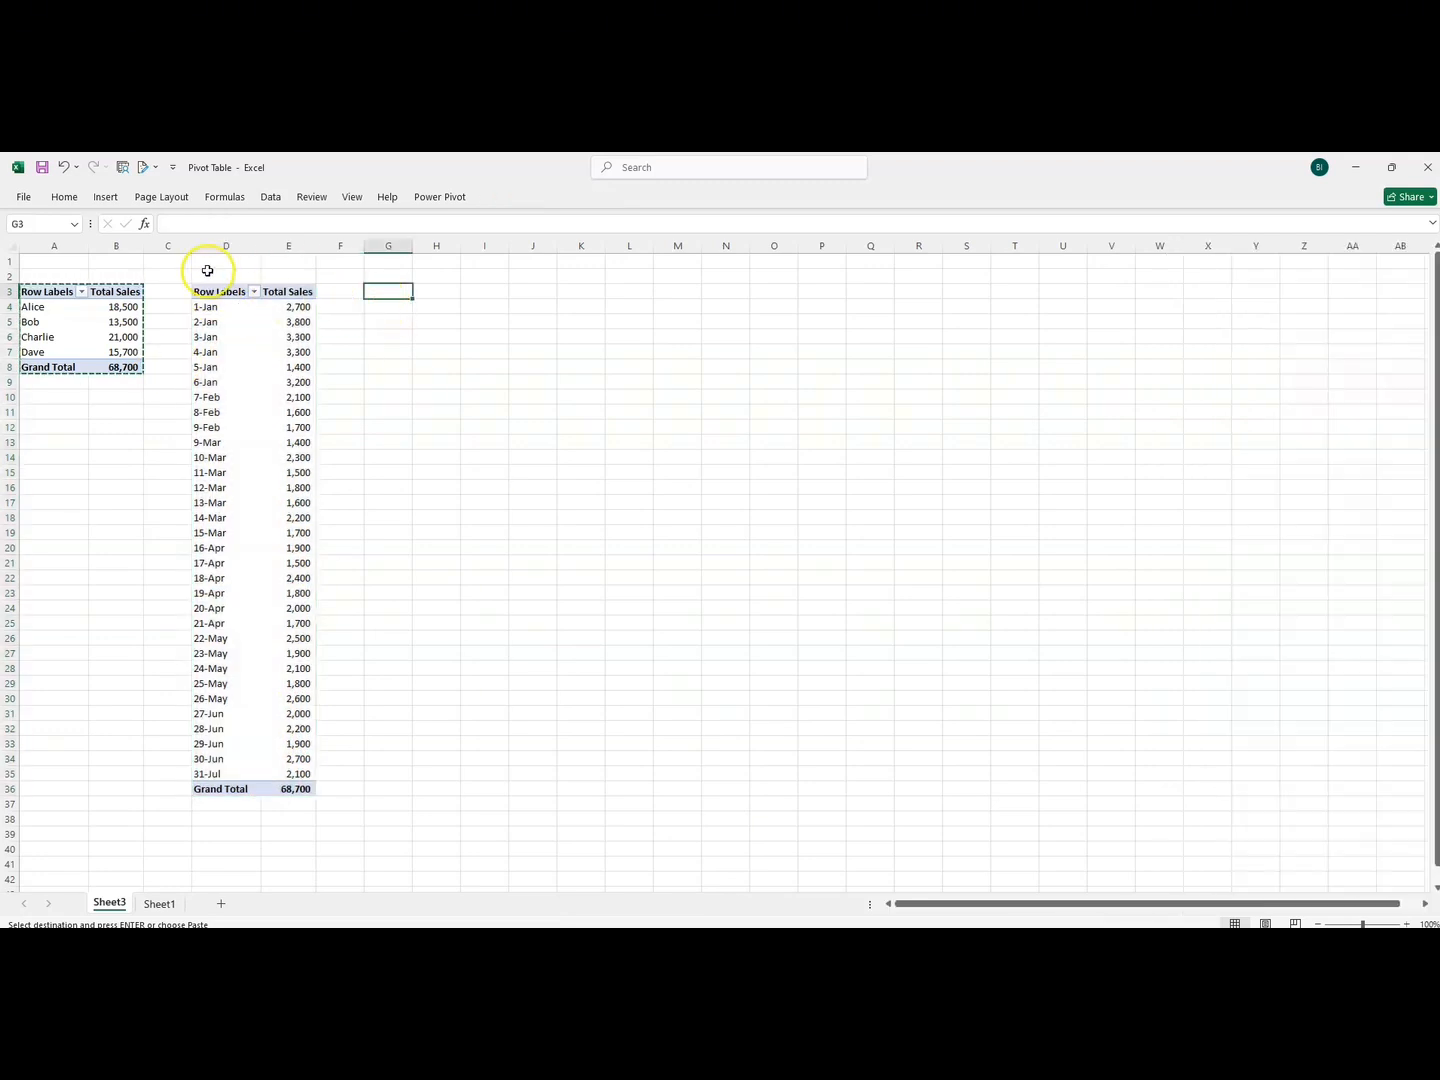
left_click_drag(210, 294, 267, 787)
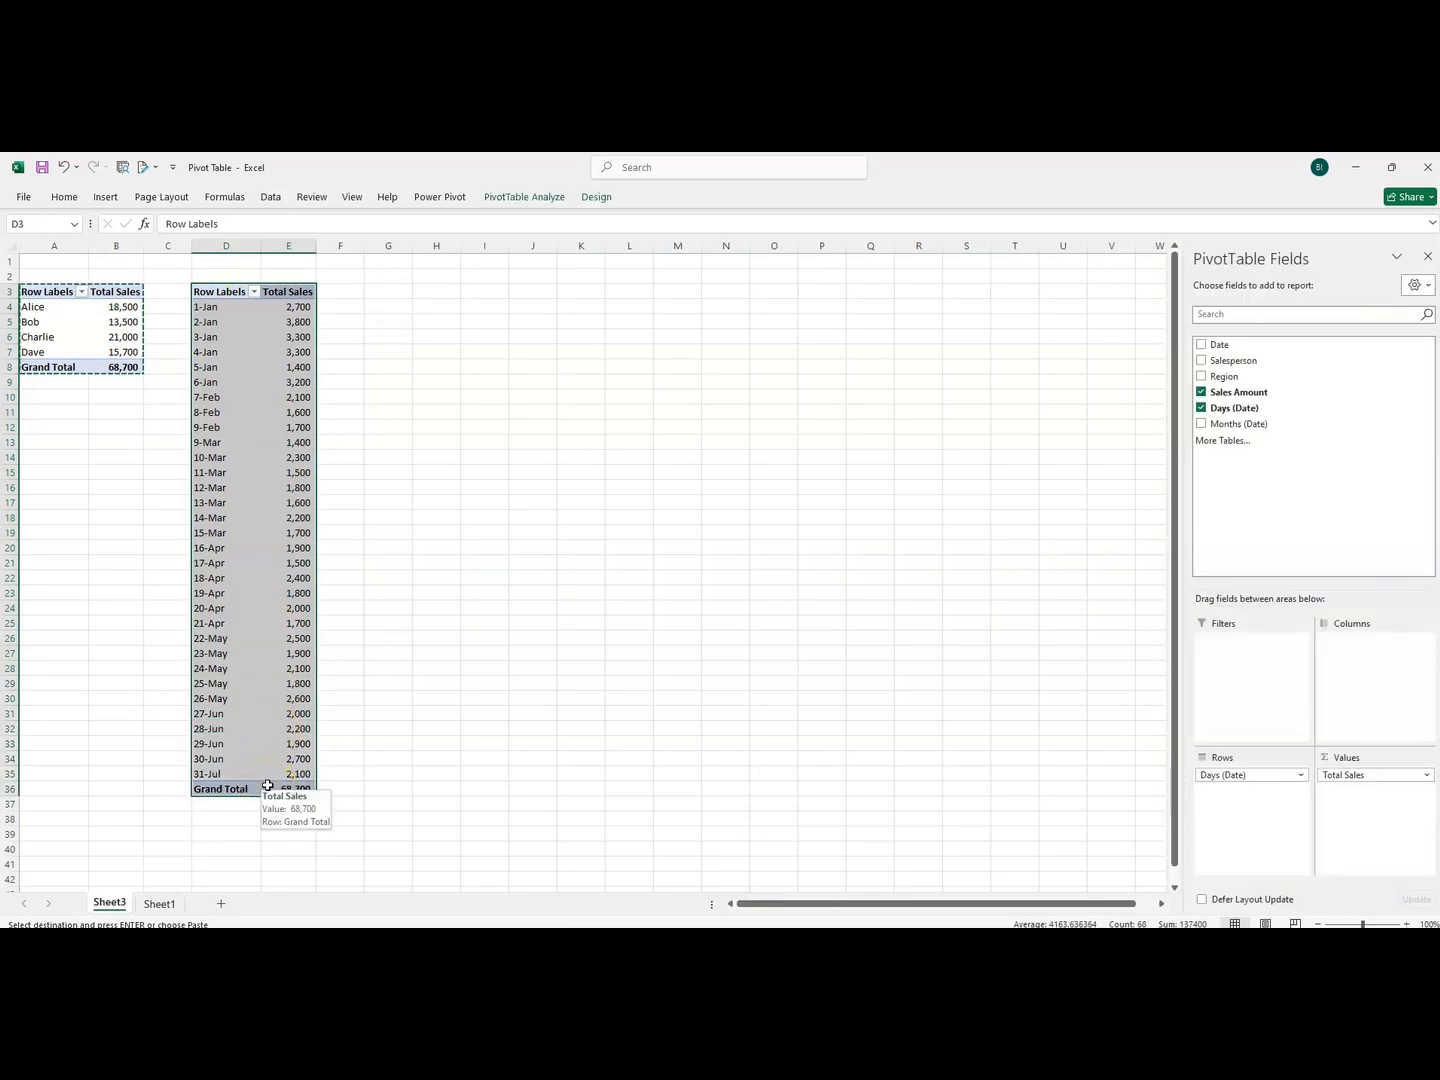
left_click(384, 289)
left_click(108, 199)
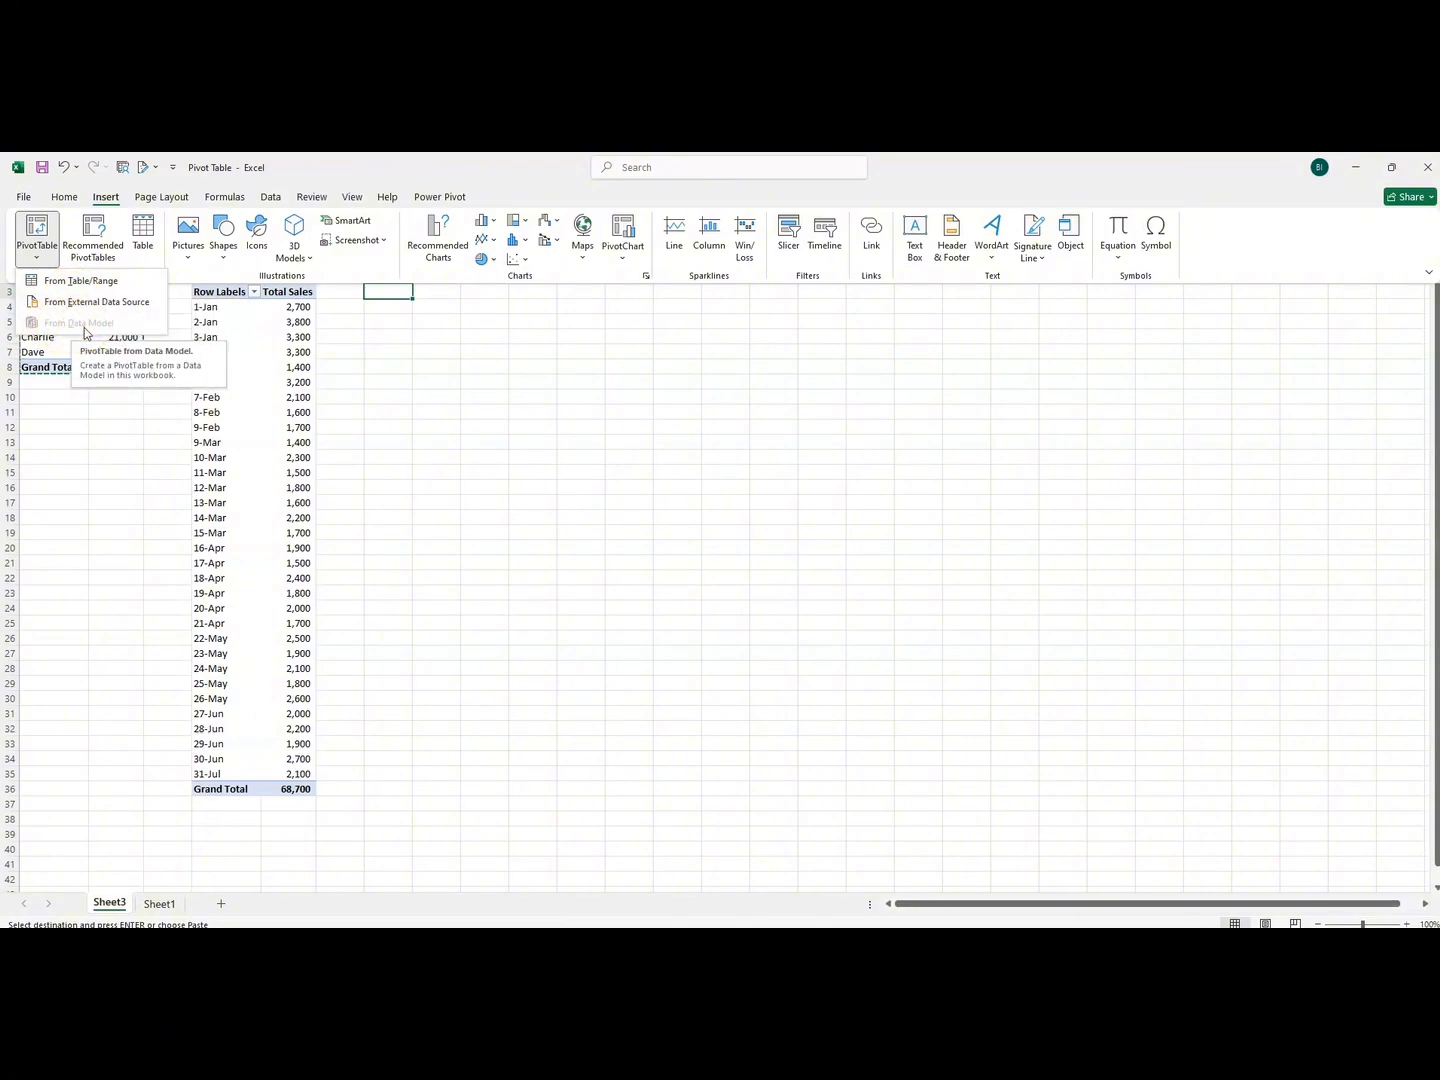
left_click(520, 352)
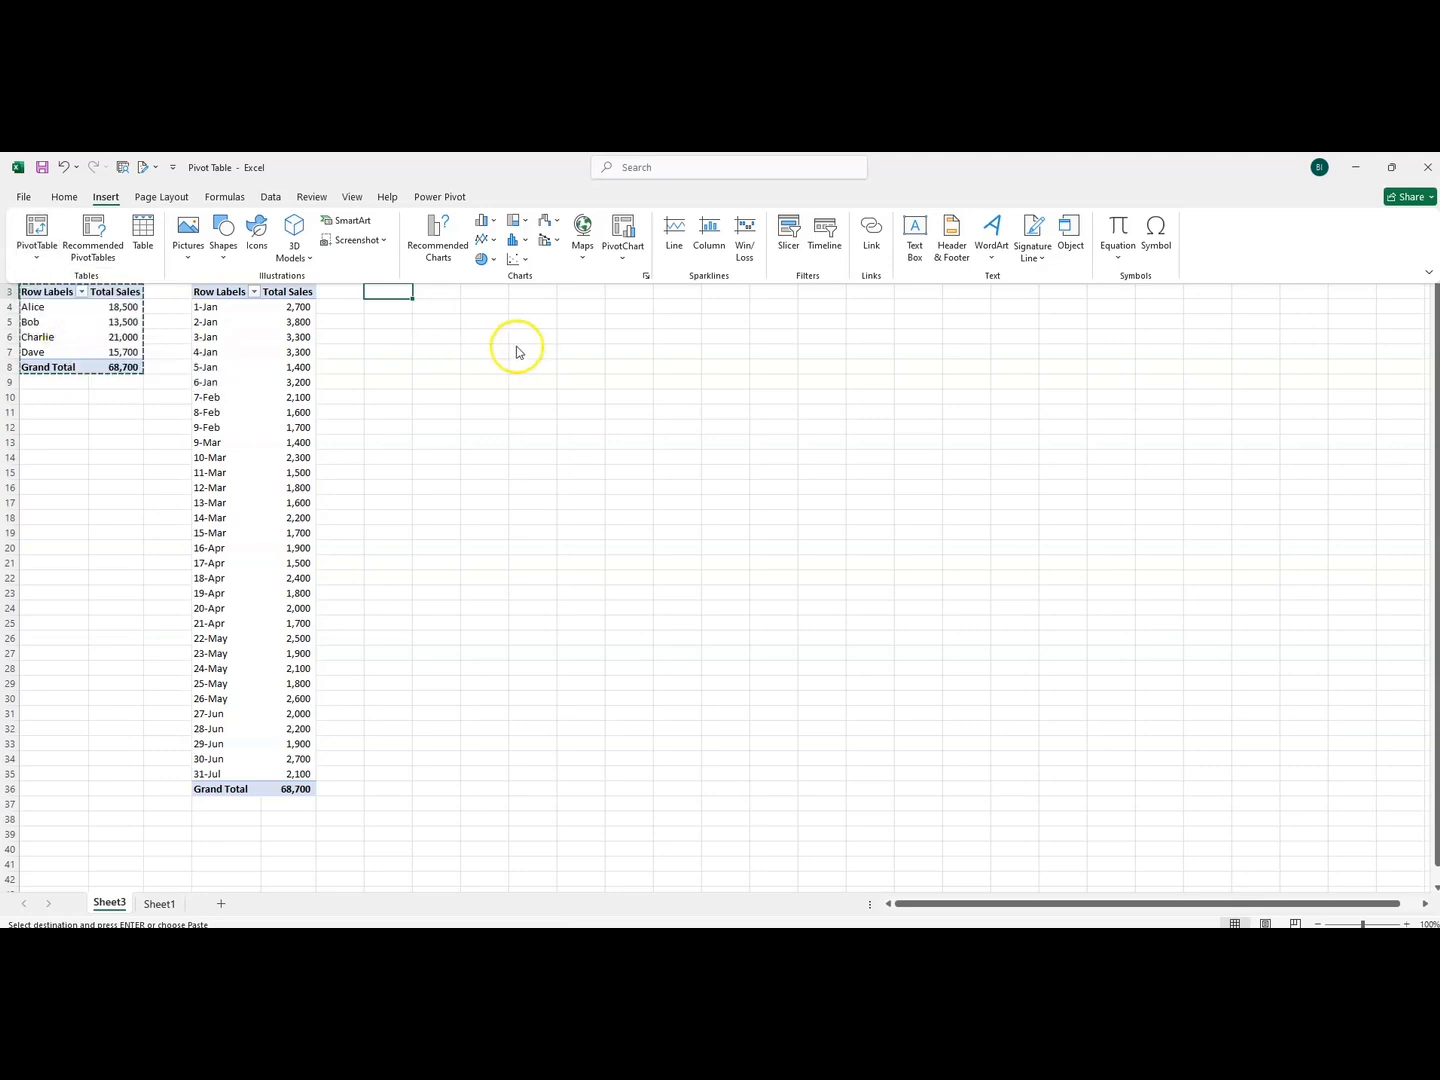
left_click(392, 321)
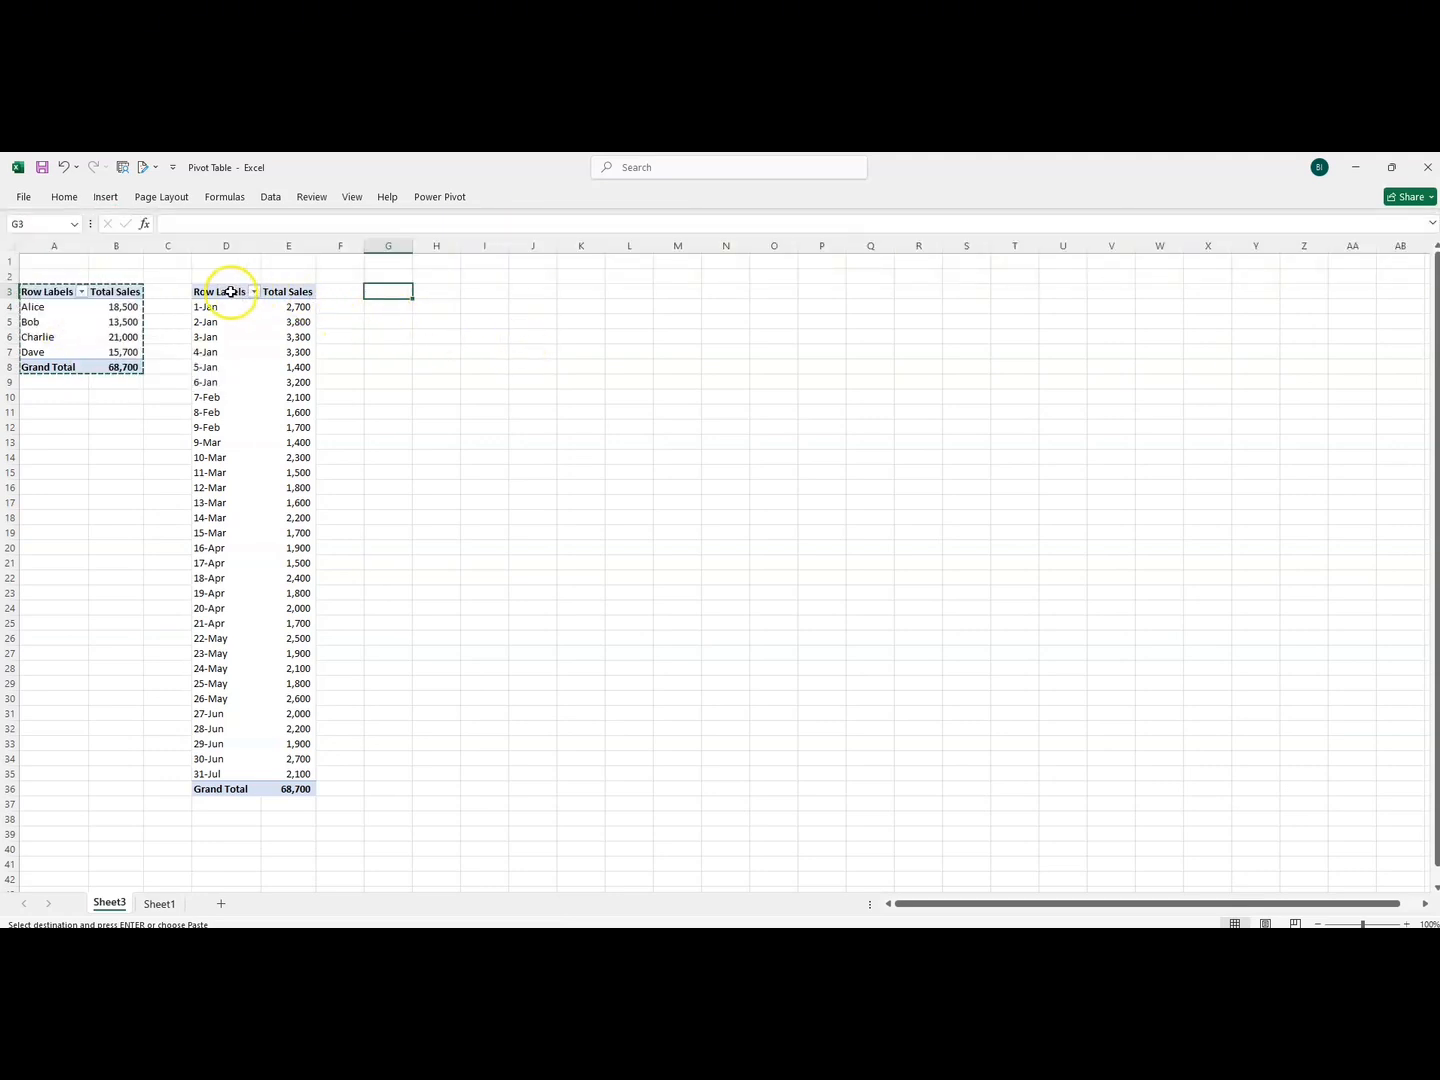
- Copy the daily sales PivotTable in D3:E36 to cell G3
left_click_drag(217, 292, 306, 792)
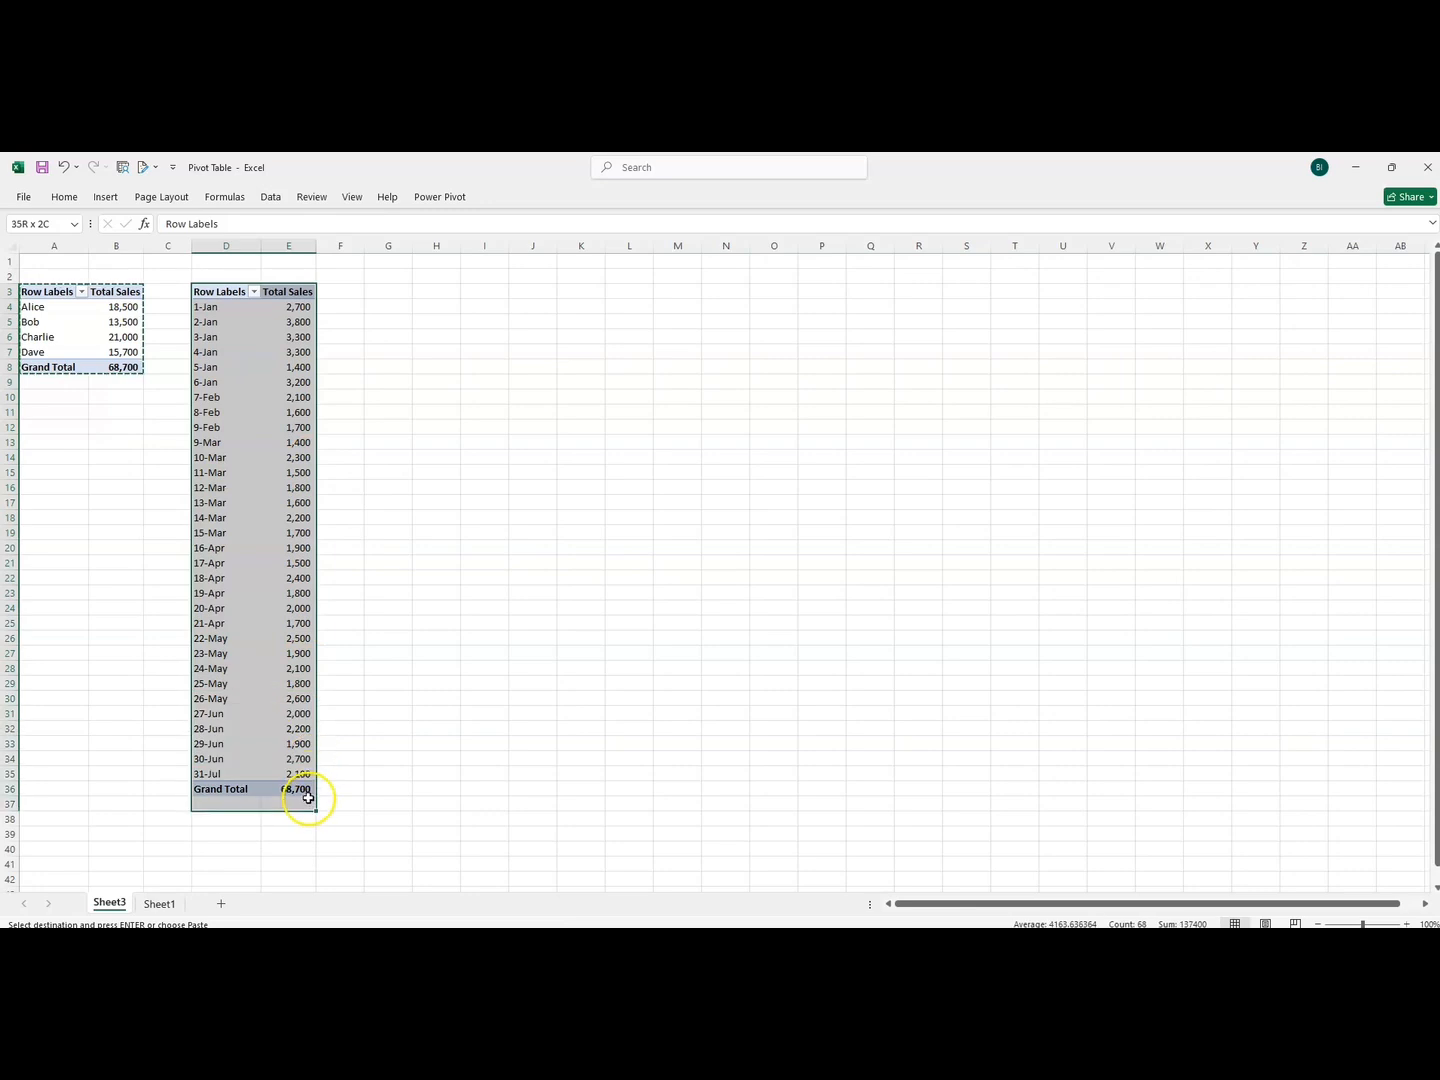
key("ctrl+c")
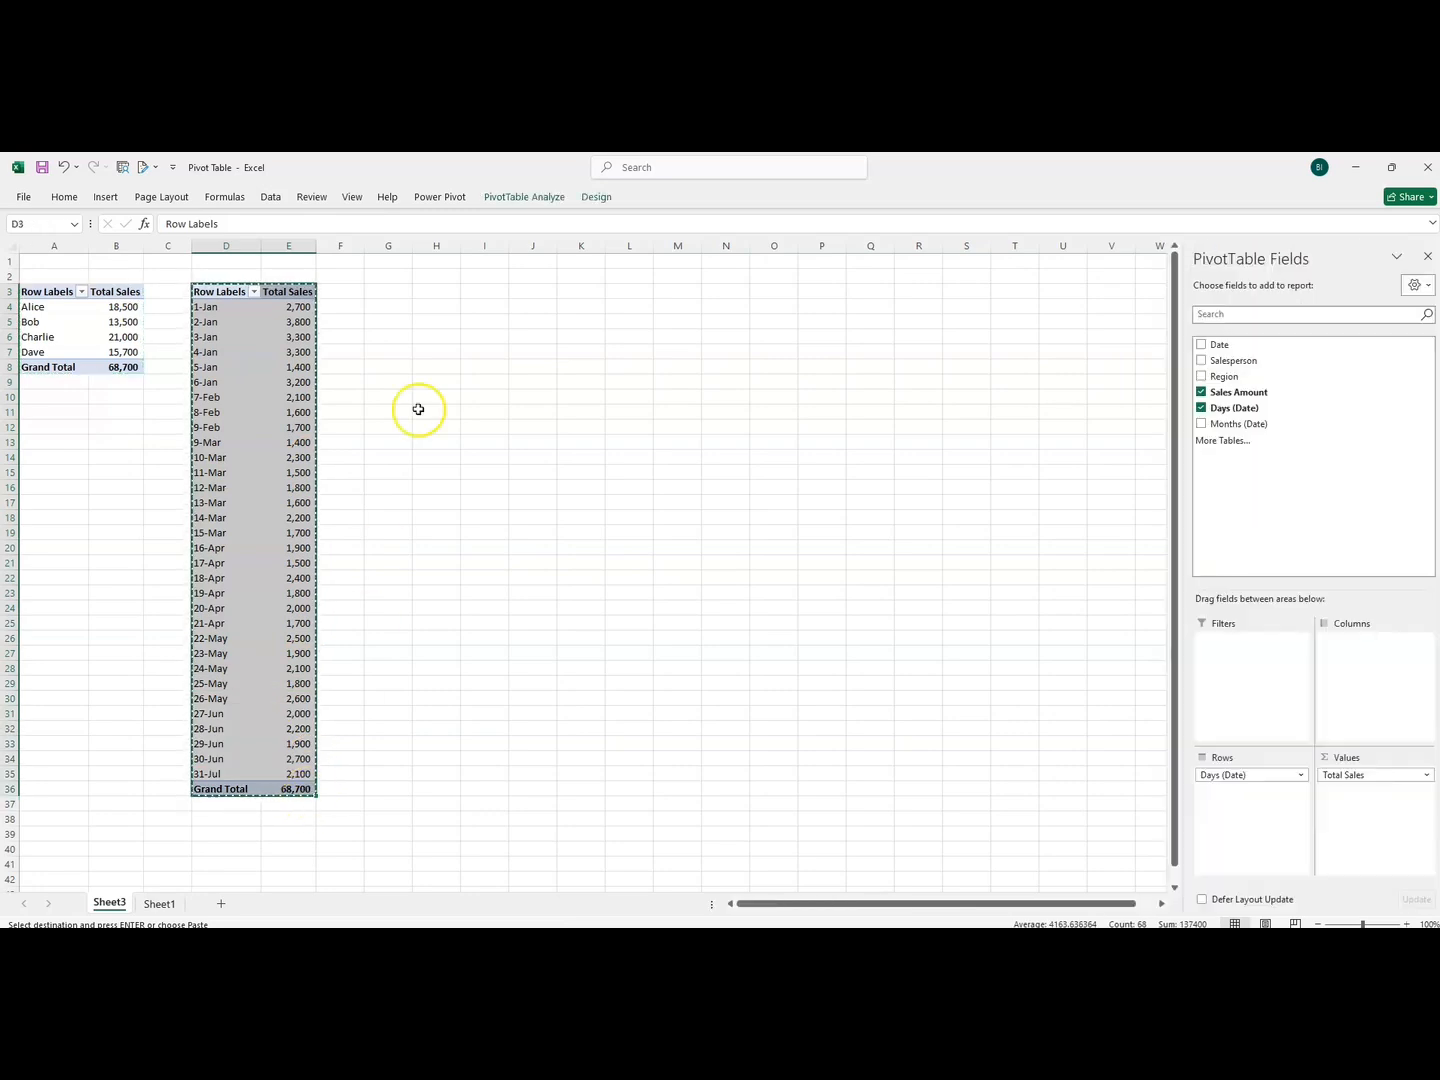
left_click(404, 292)
key("ctrl+v")
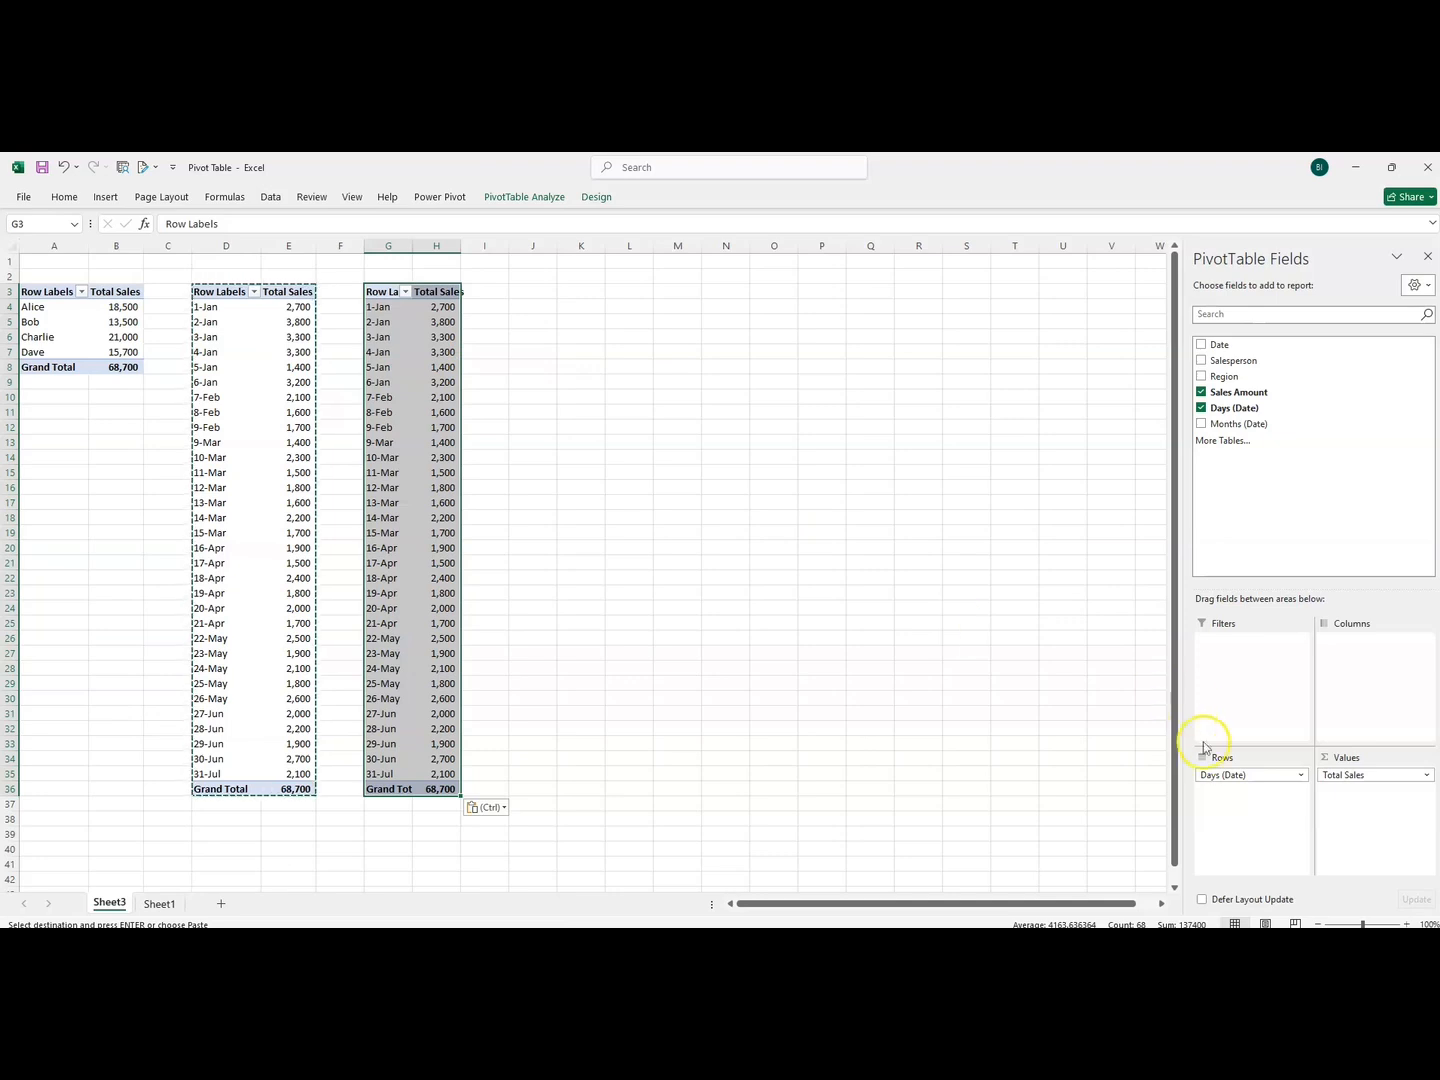
- Replace Days (Date) with Region as the row field of the PivotTable copy at G3
left_click_drag(1214, 775, 870, 774)
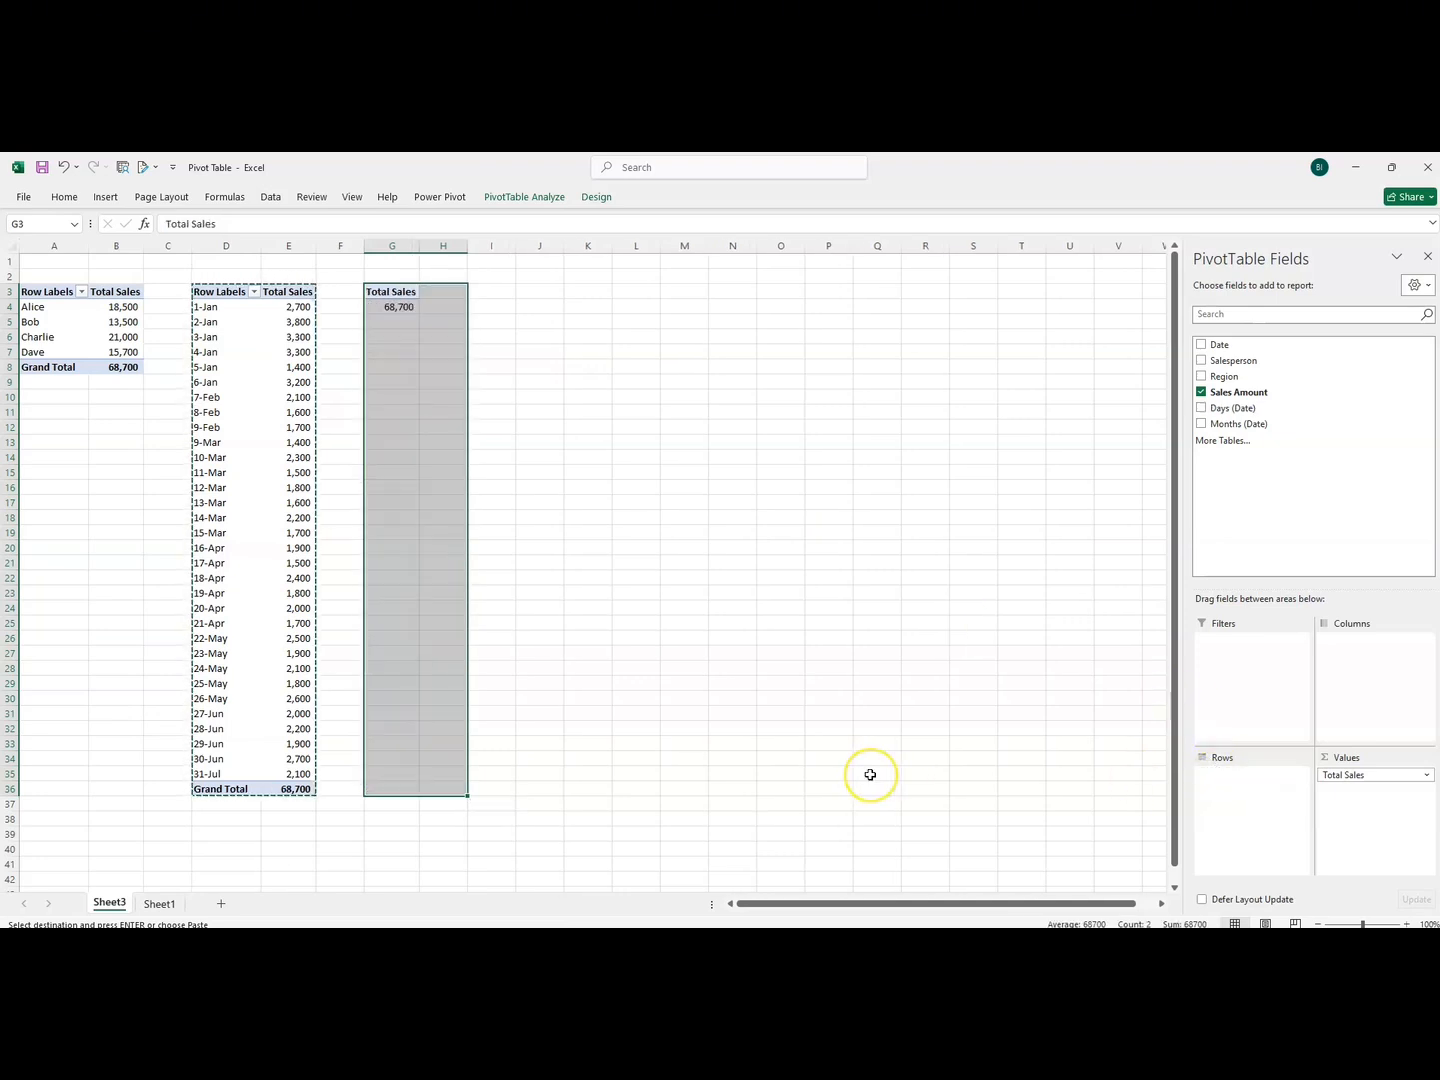
left_click(1201, 376)
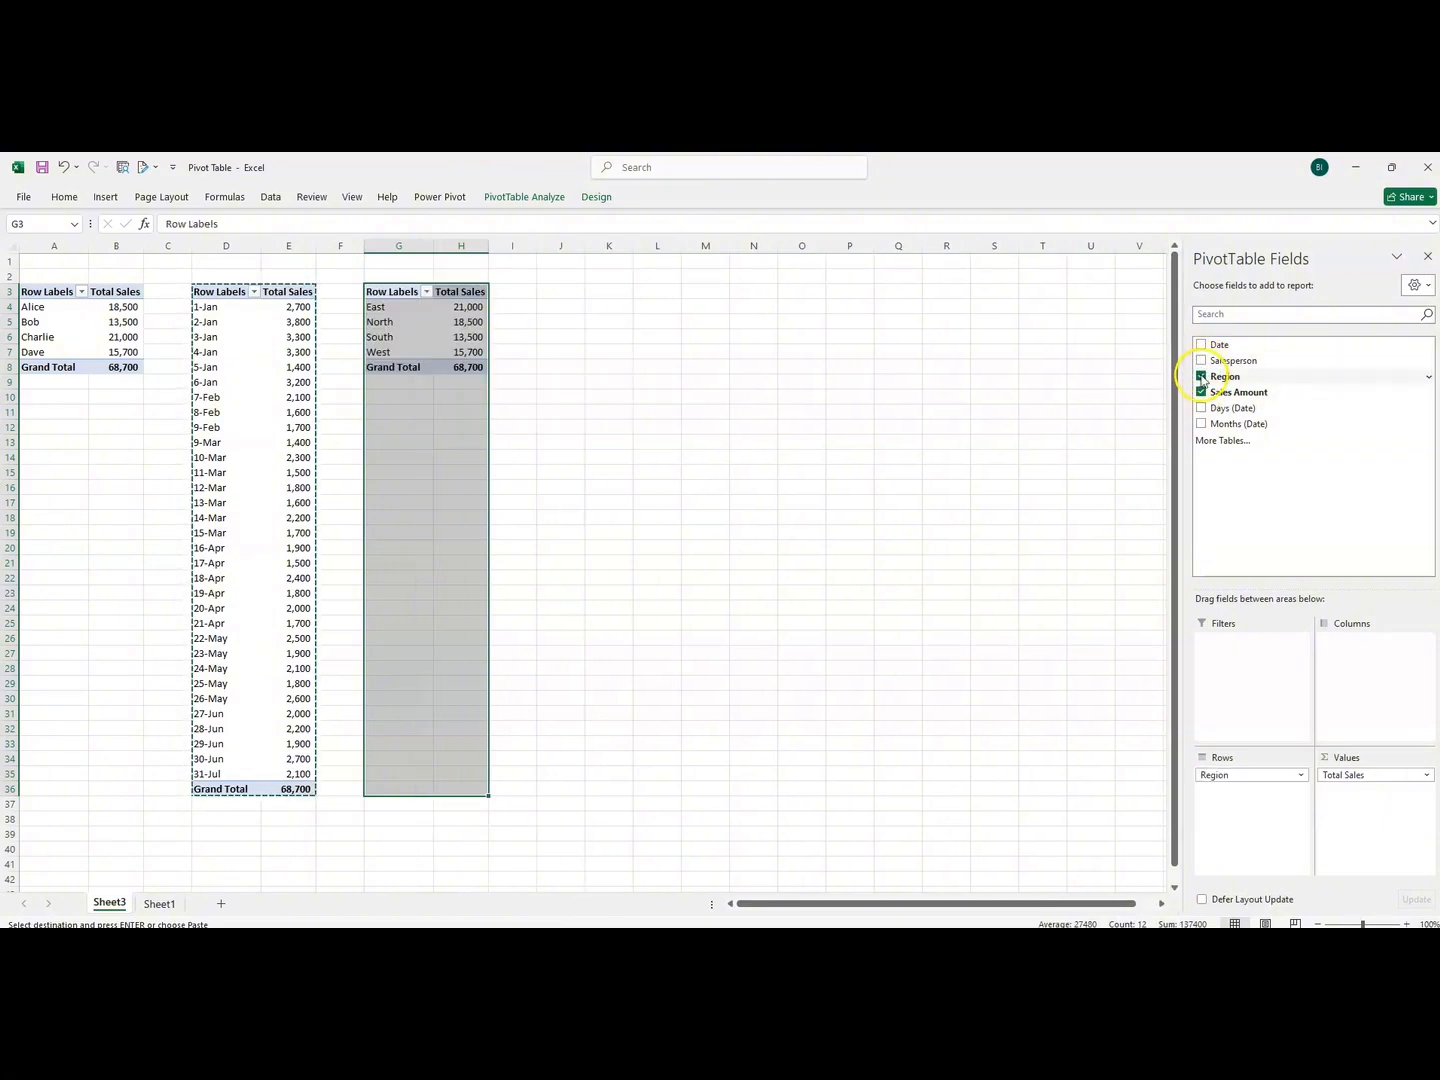
left_click(650, 546)
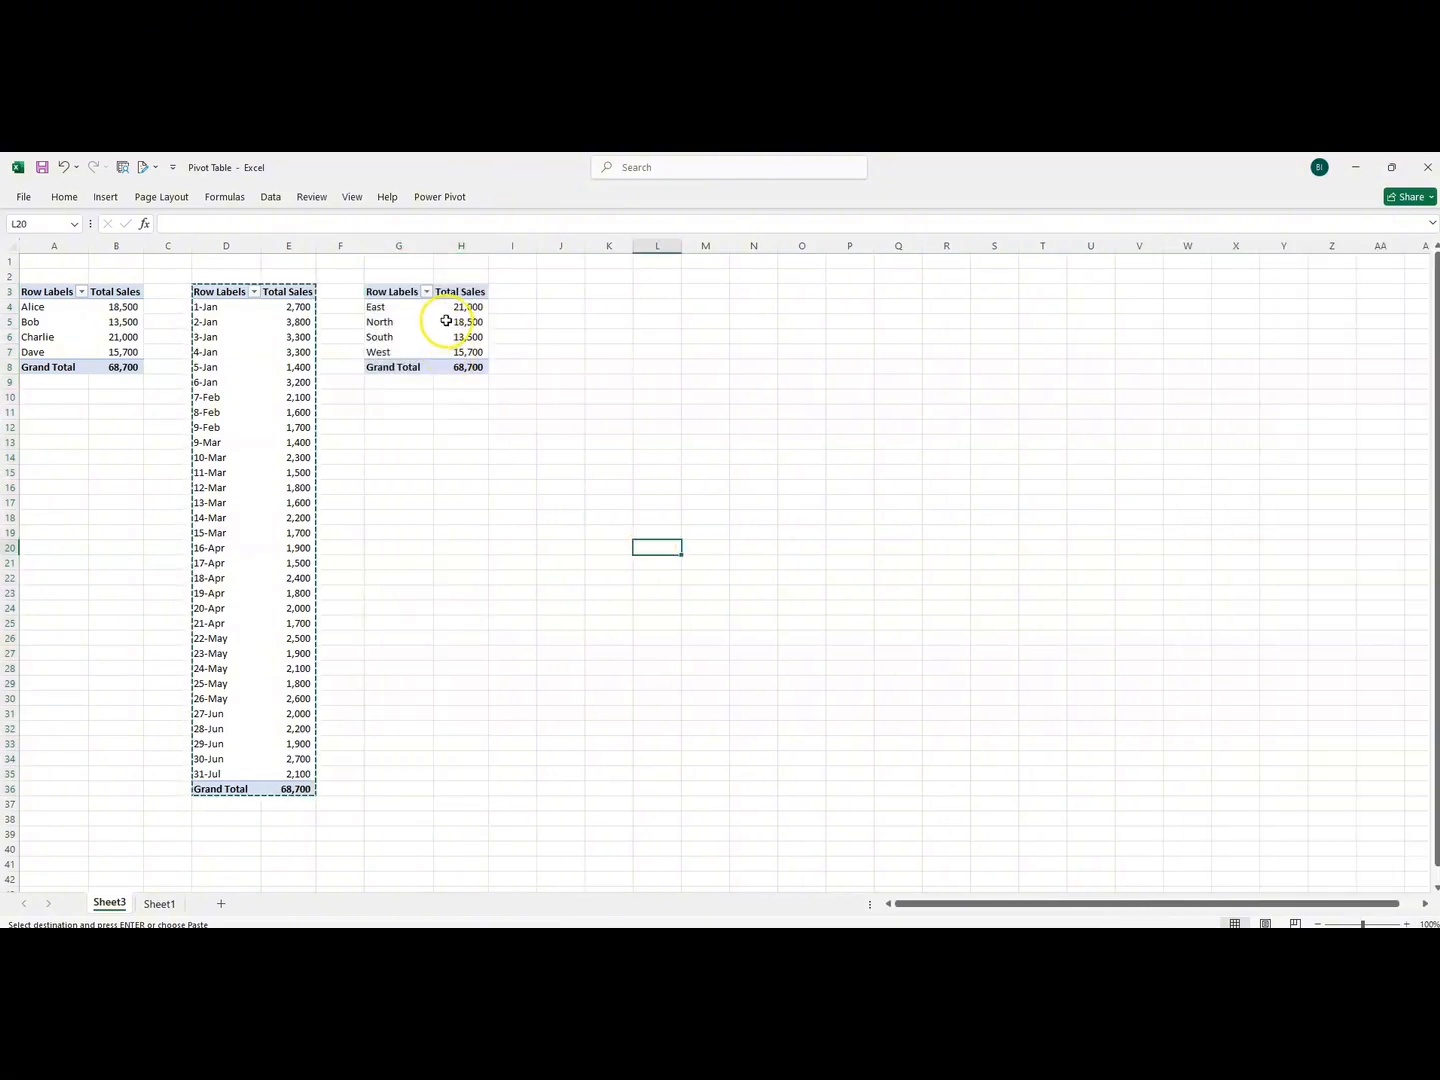
- Go through the Total Sales value of each region in the PivotTable at G3
mouse_move(446, 307)
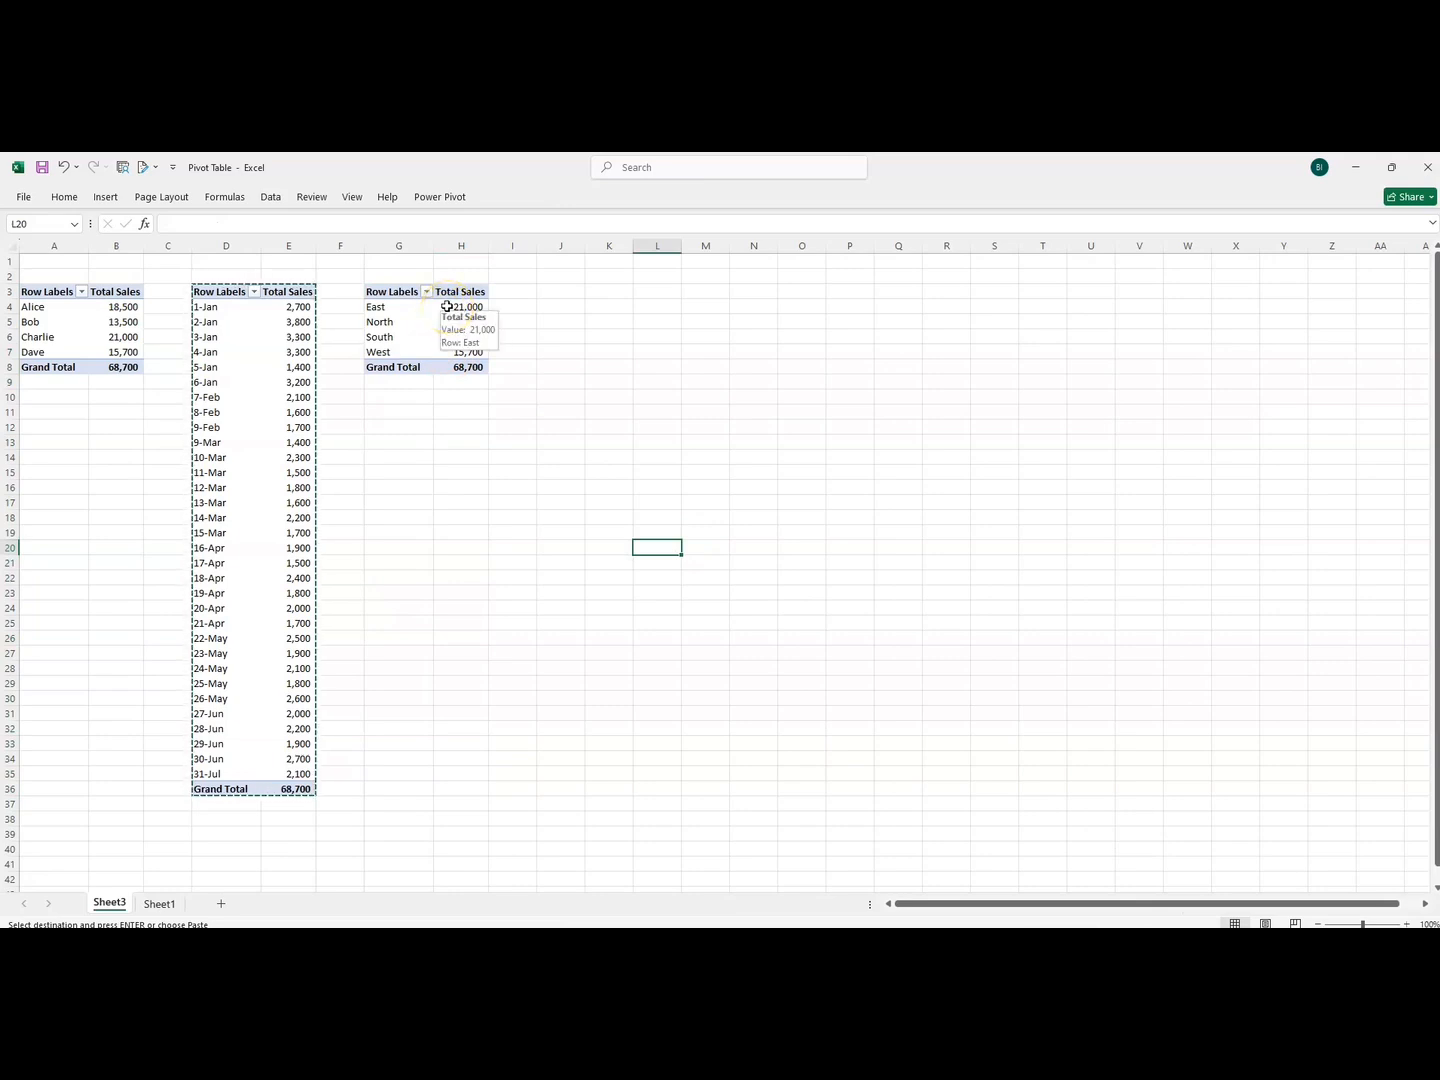
left_click(446, 307)
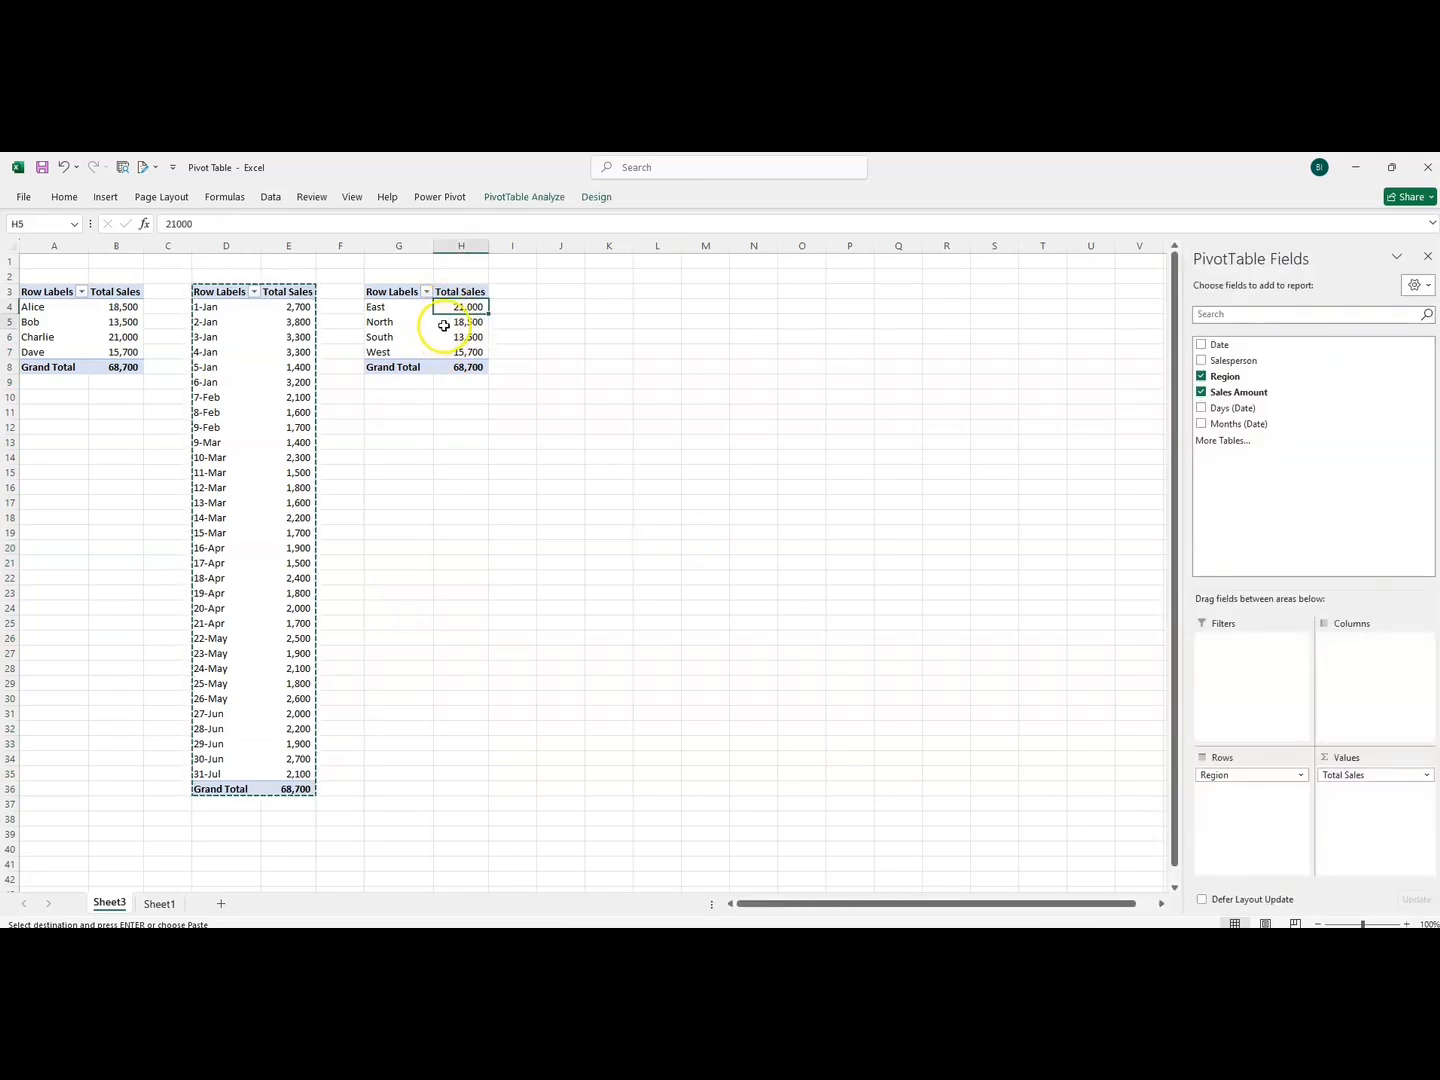
left_click(444, 324)
left_click(445, 338)
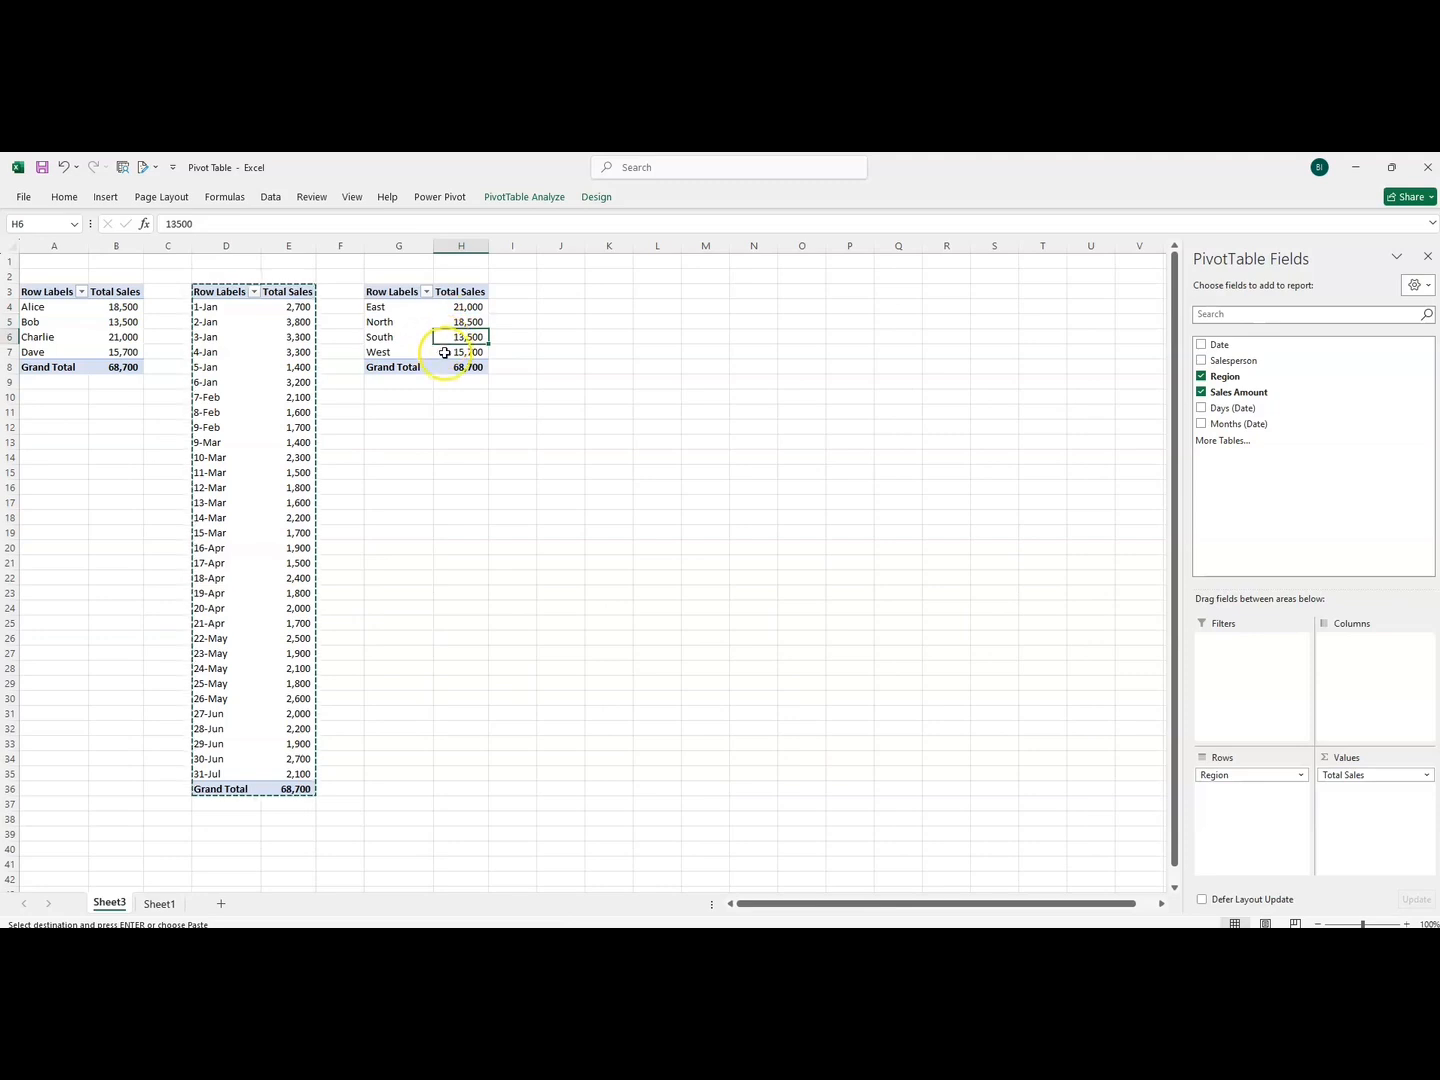
left_click(444, 354)
left_click_drag(379, 290, 448, 372)
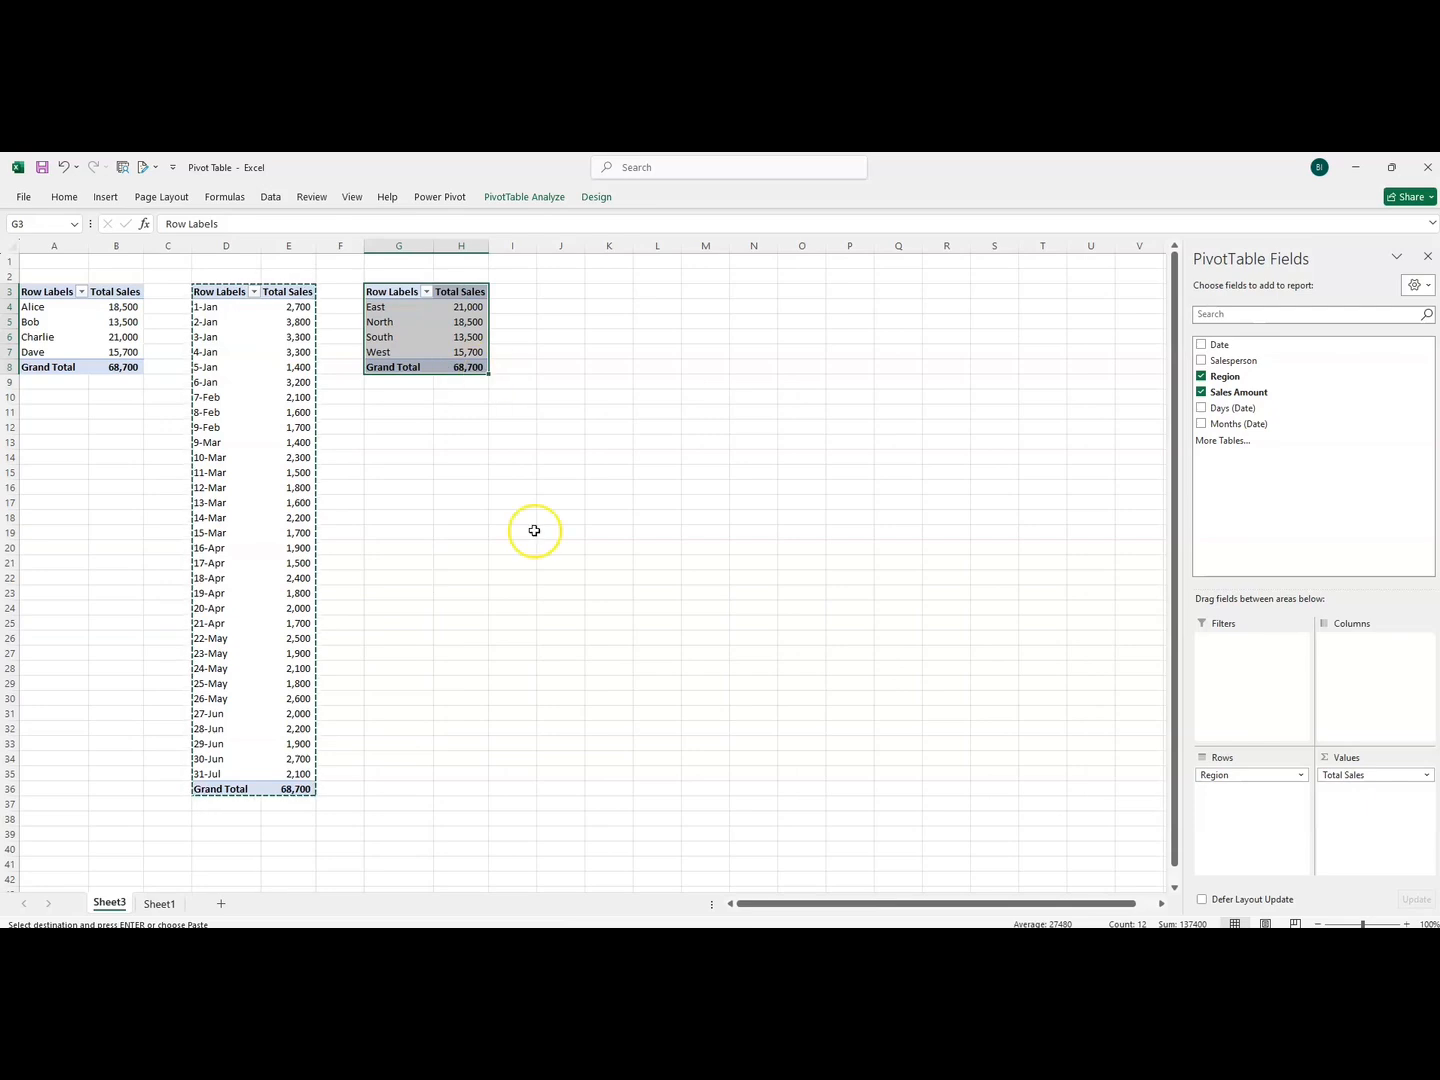
left_click(597, 296)
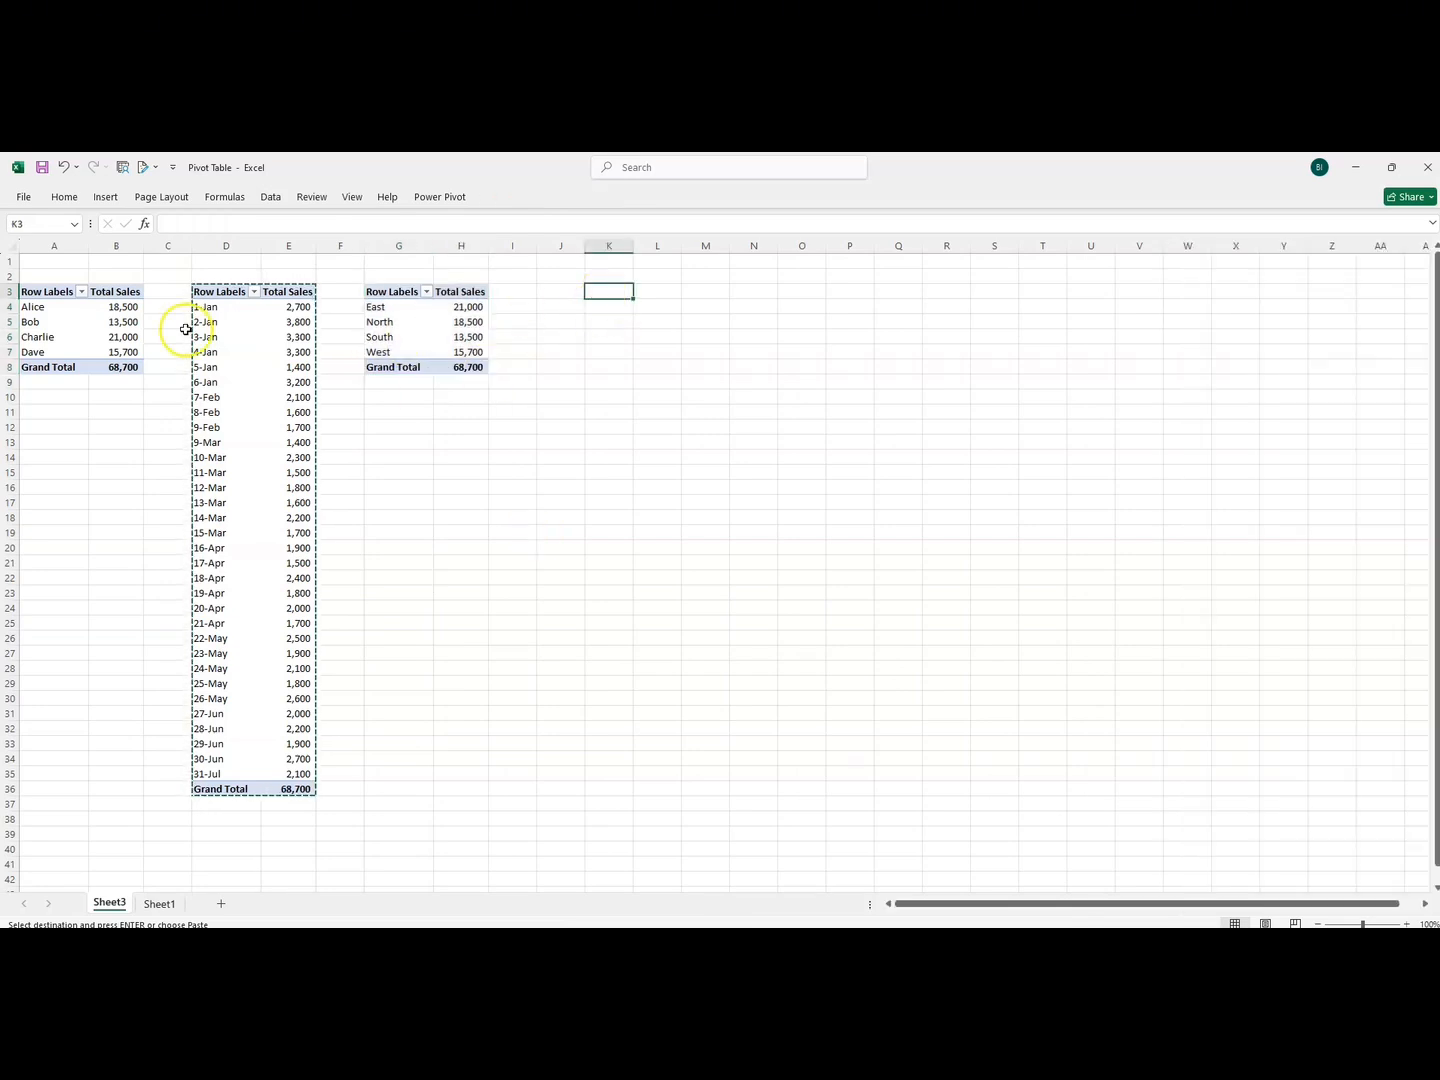
- Paste the copied daily sales PivotTable at J3 and replace its Days (Date) row field with Salesperson
left_click(565, 290)
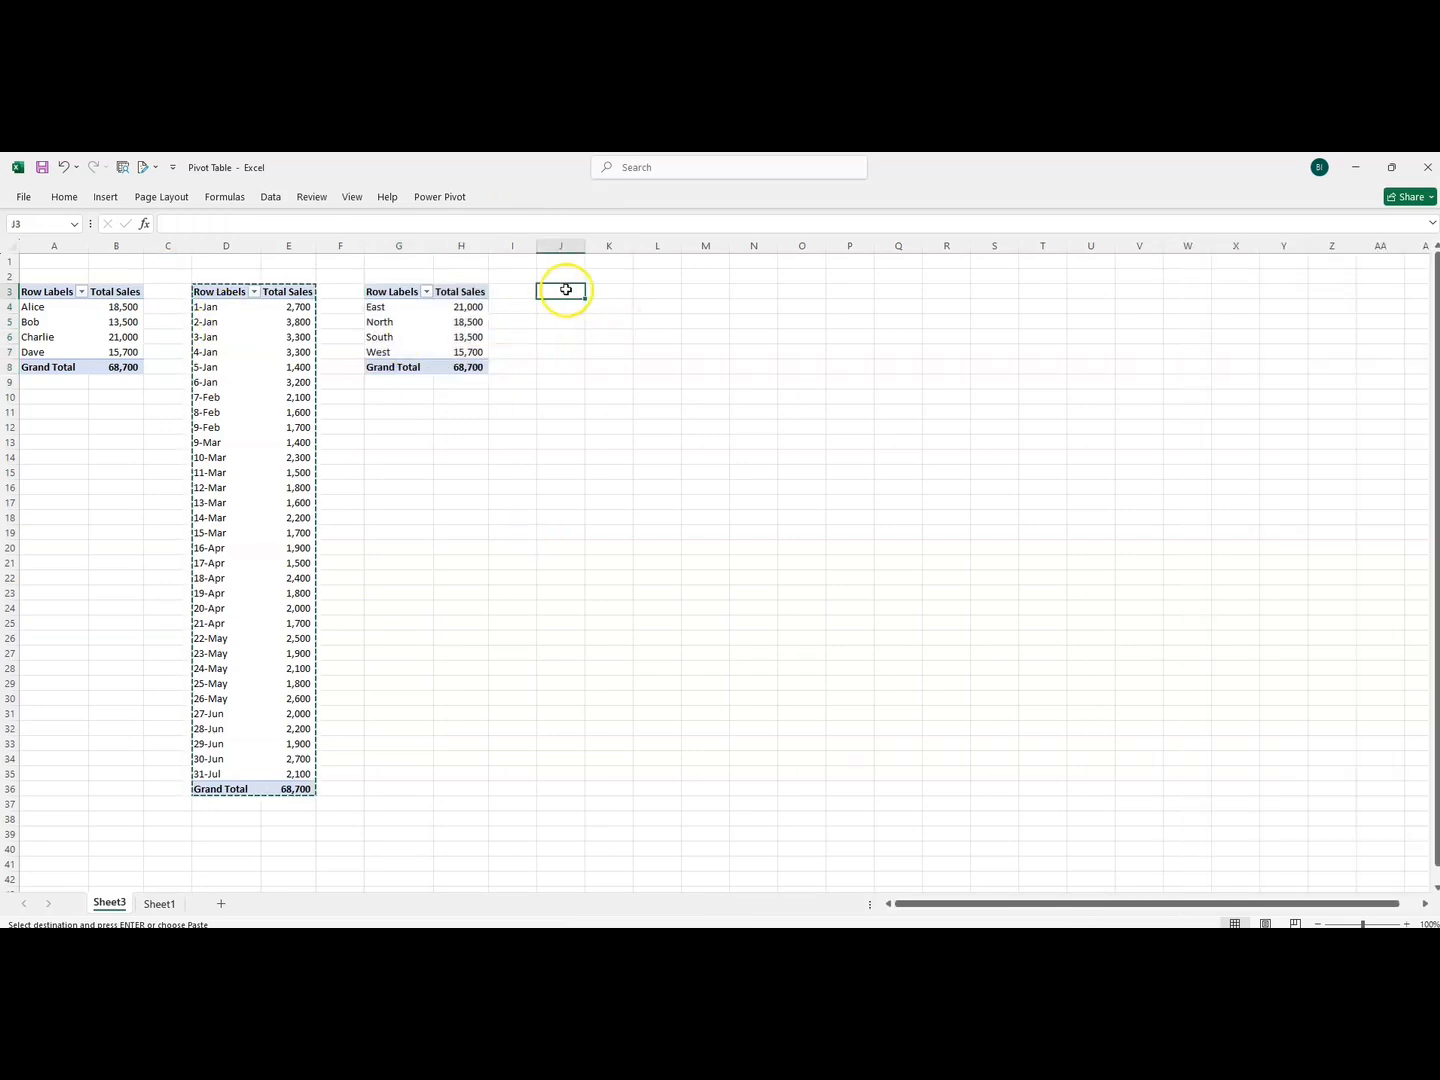
key("ctrl+v")
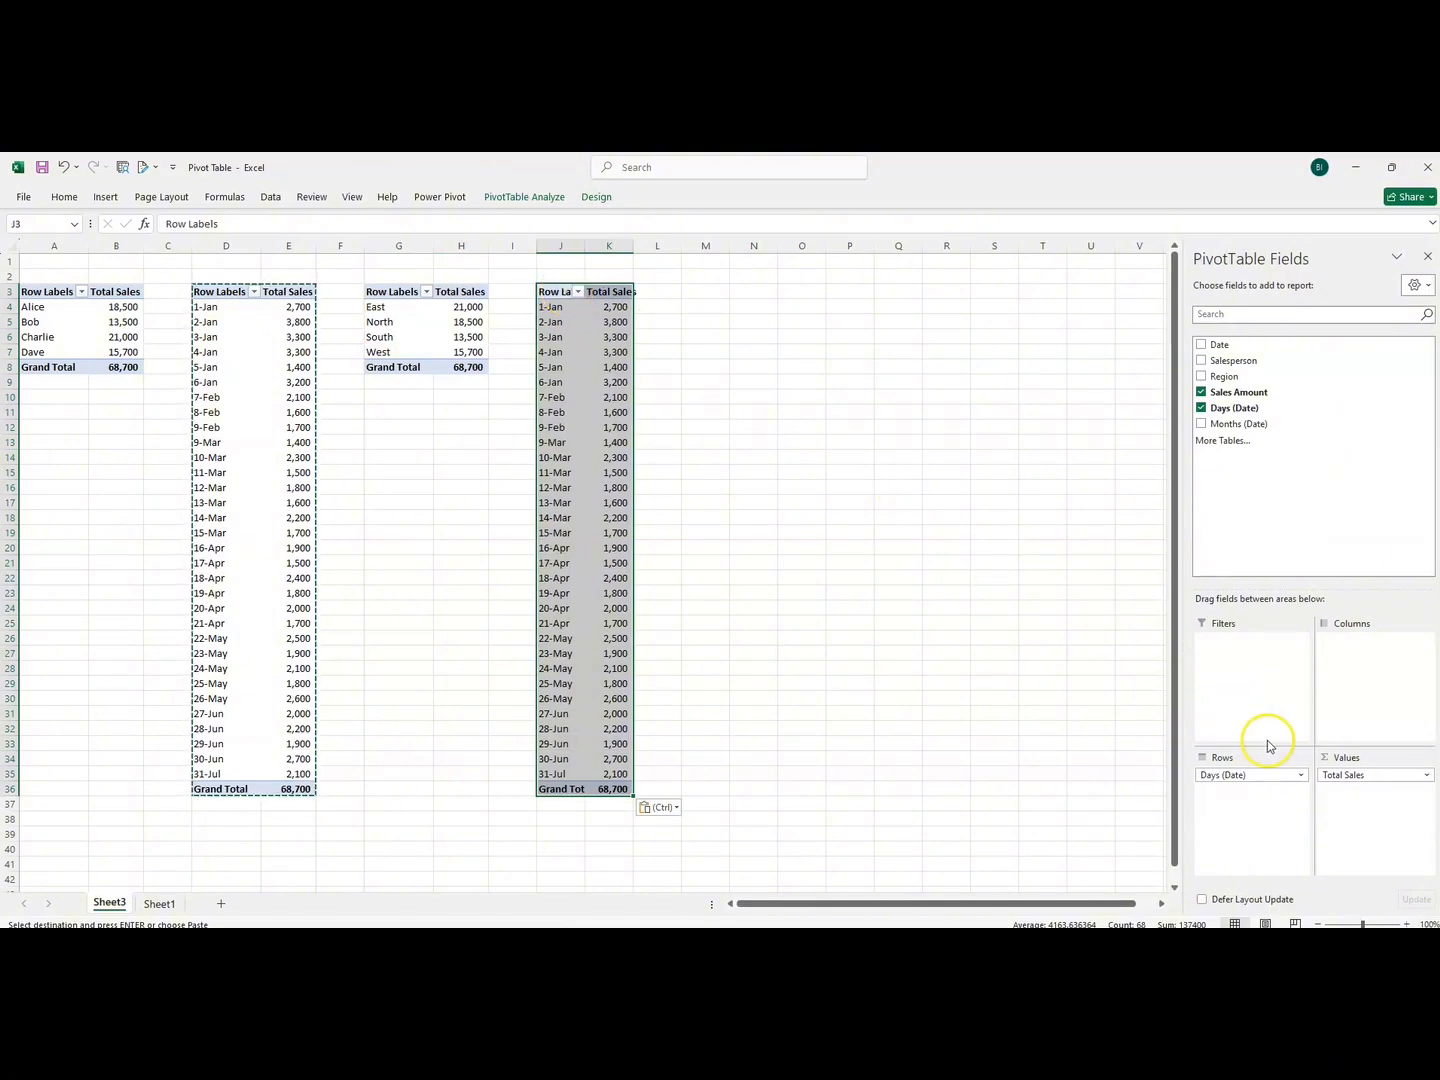
left_click_drag(1232, 790, 926, 752)
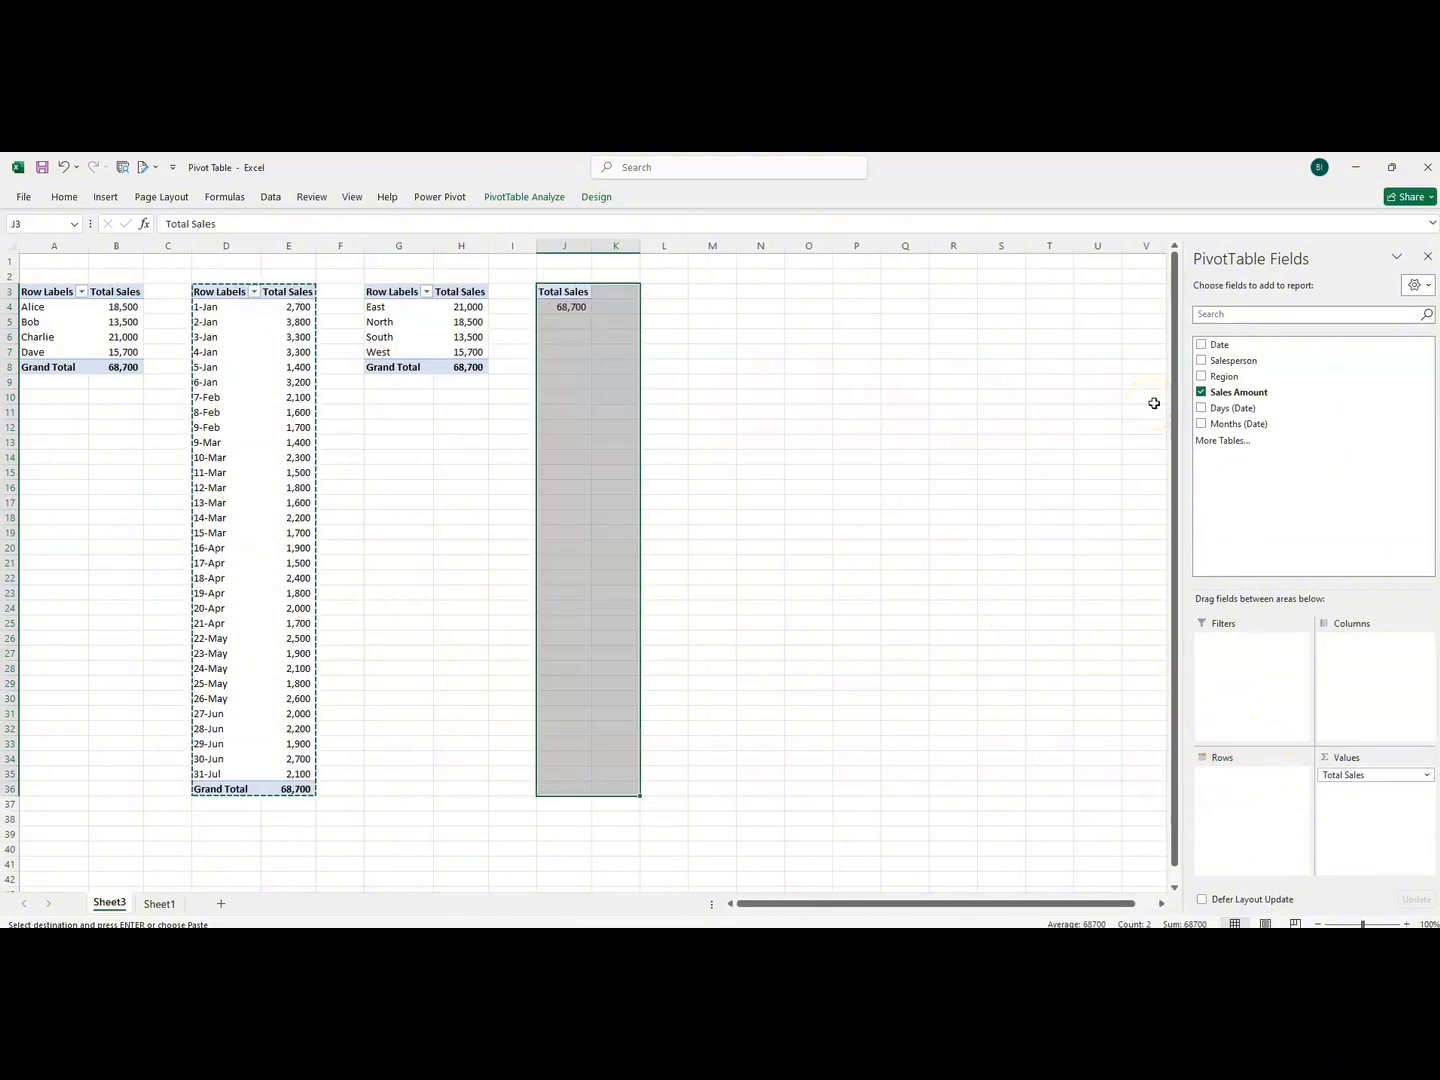
left_click(1201, 361)
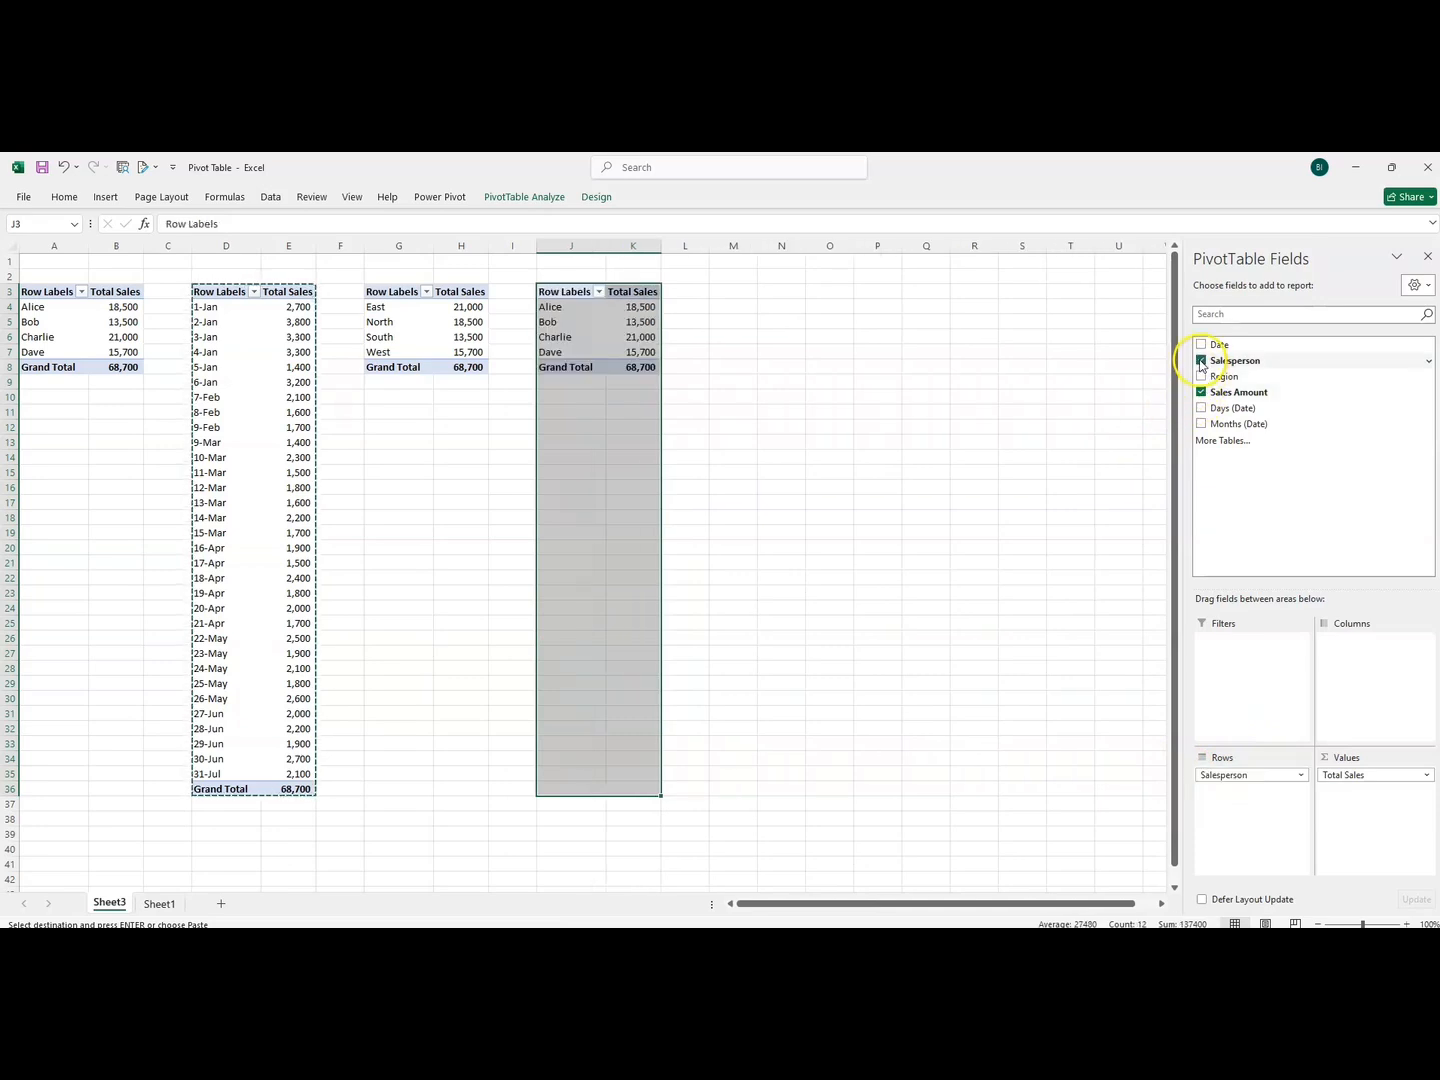
- Summarize the Sales Amount values of the PivotTable at J3 by Average instead of Sum
left_click(1425, 774)
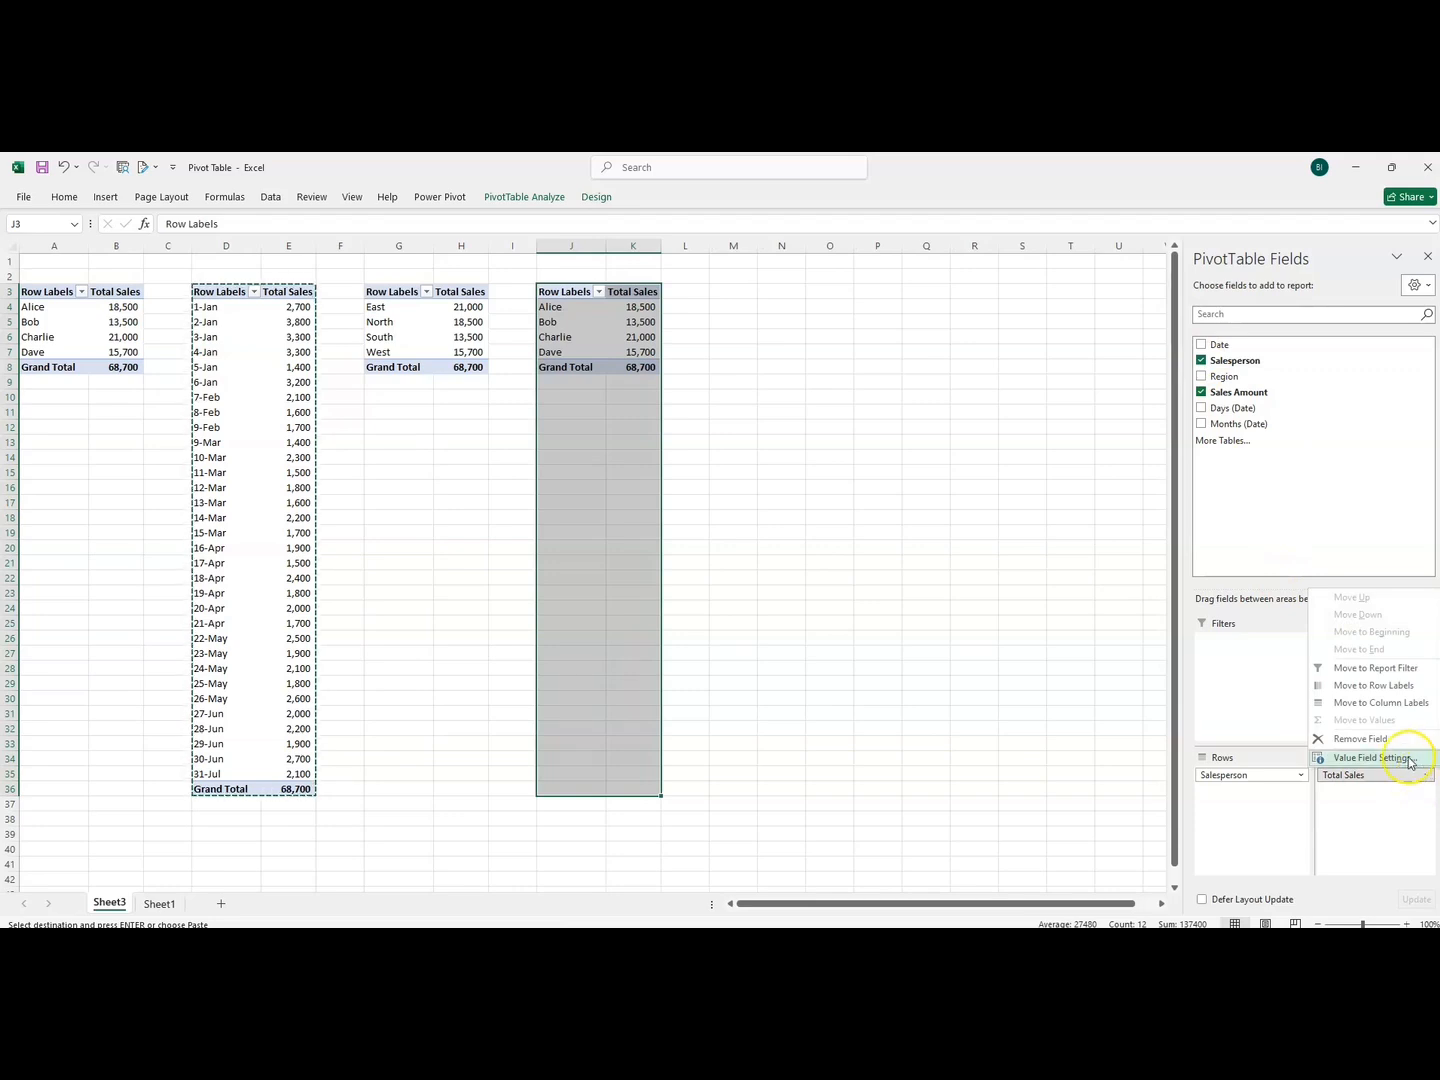
left_click(1397, 758)
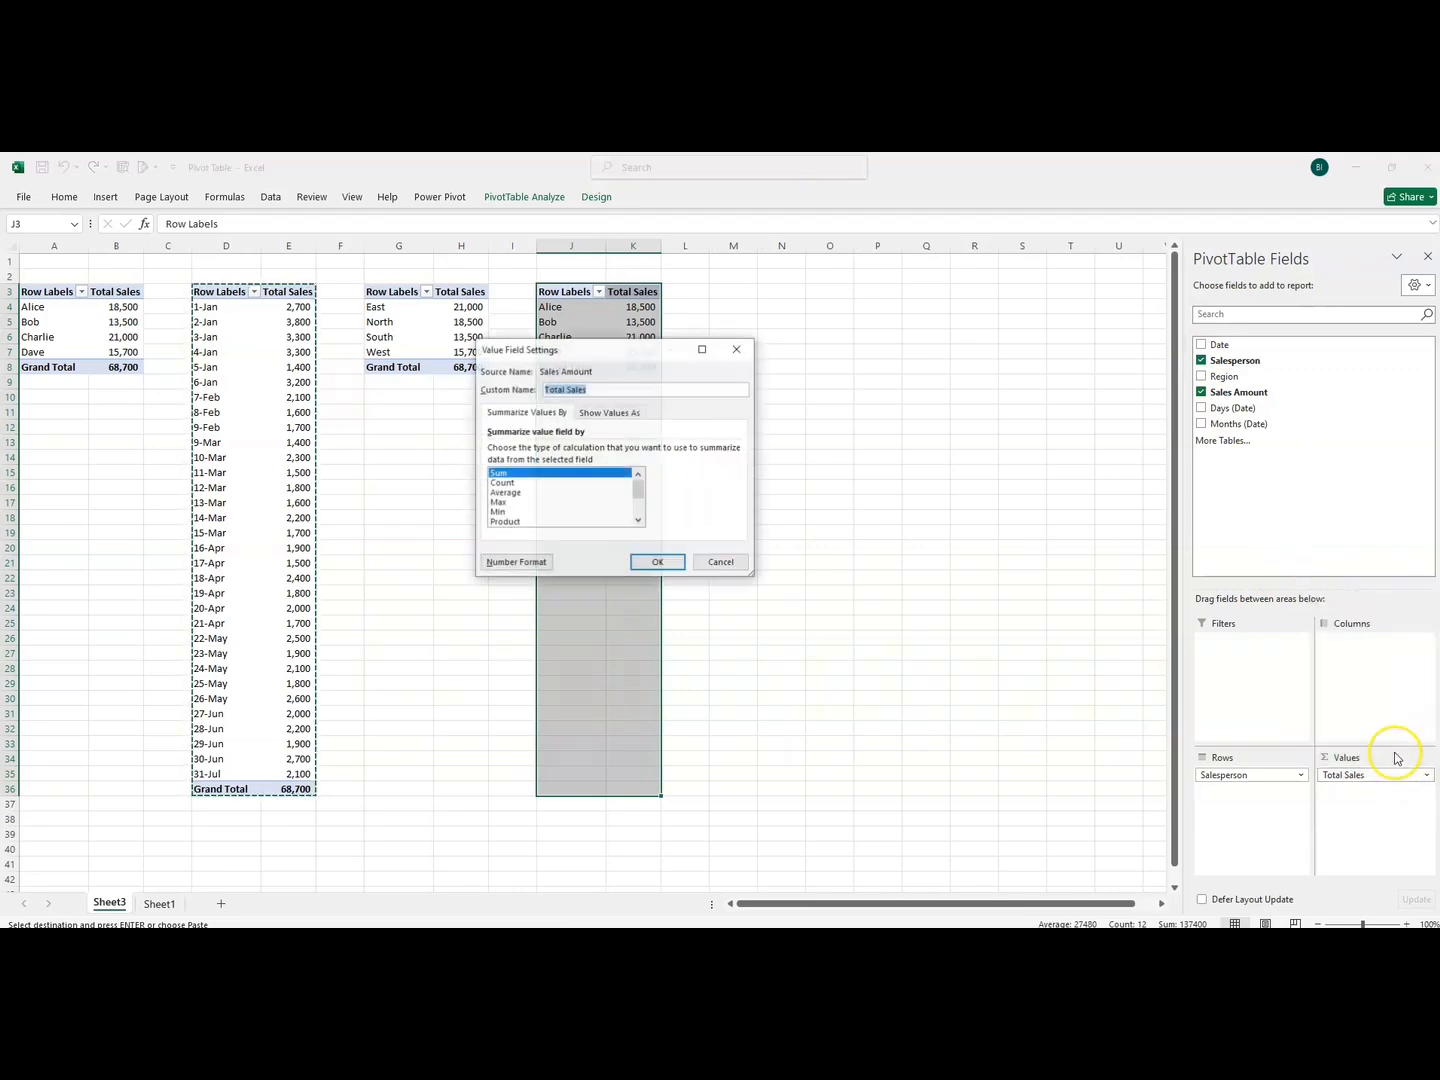
left_click(527, 494)
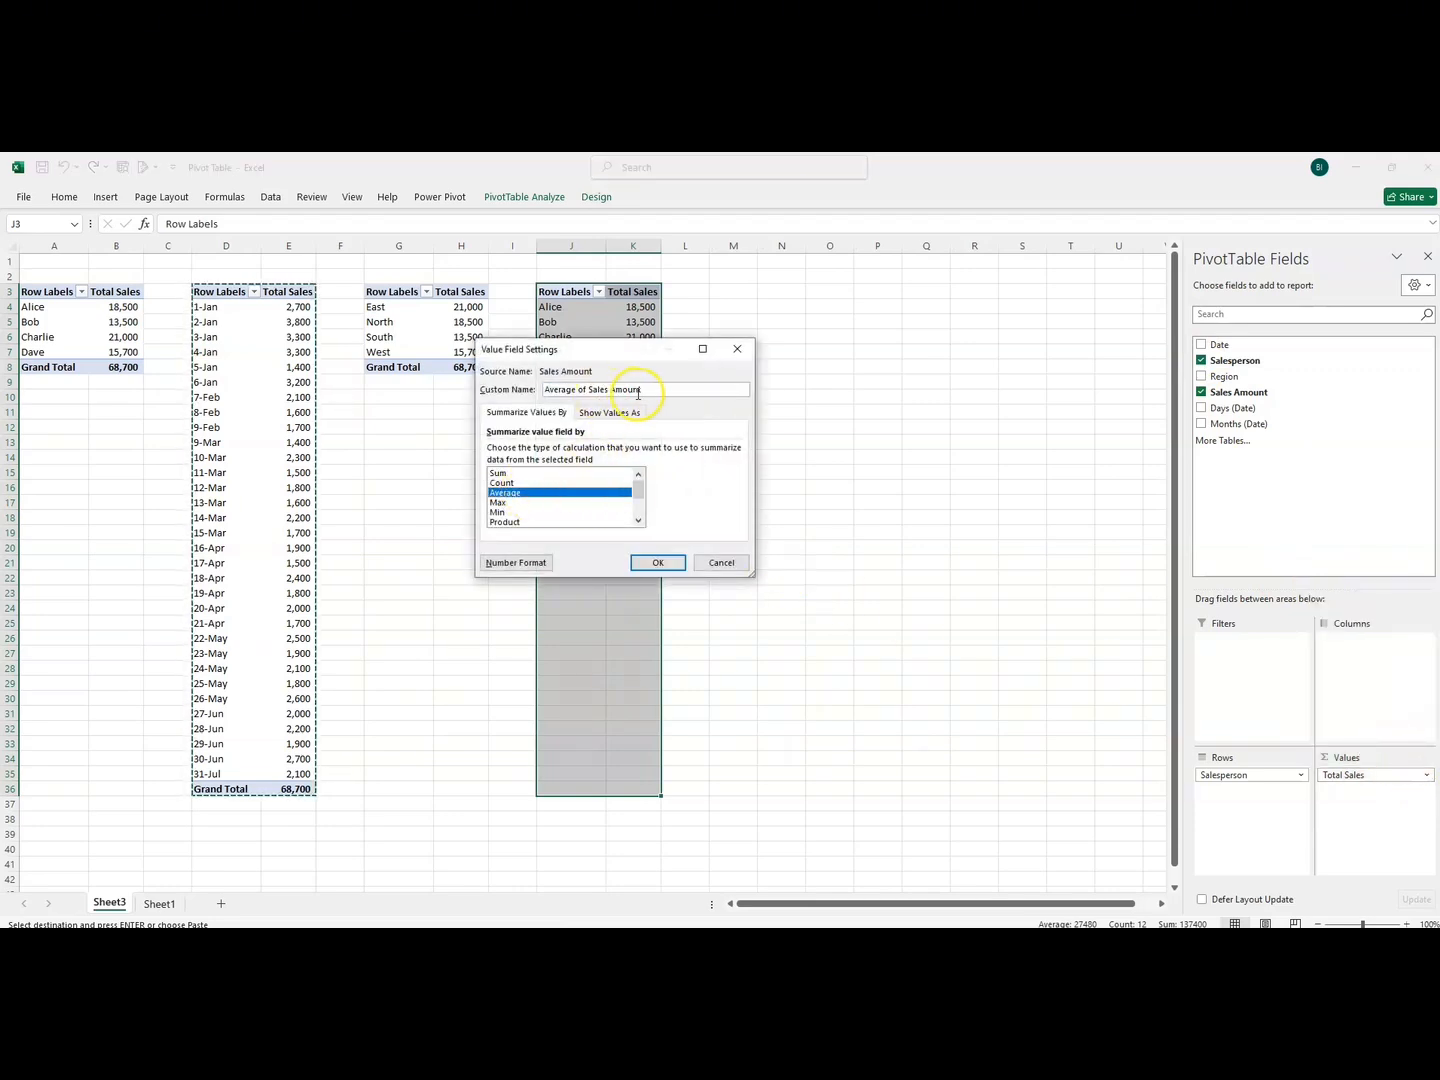
left_click(657, 565)
left_click(813, 380)
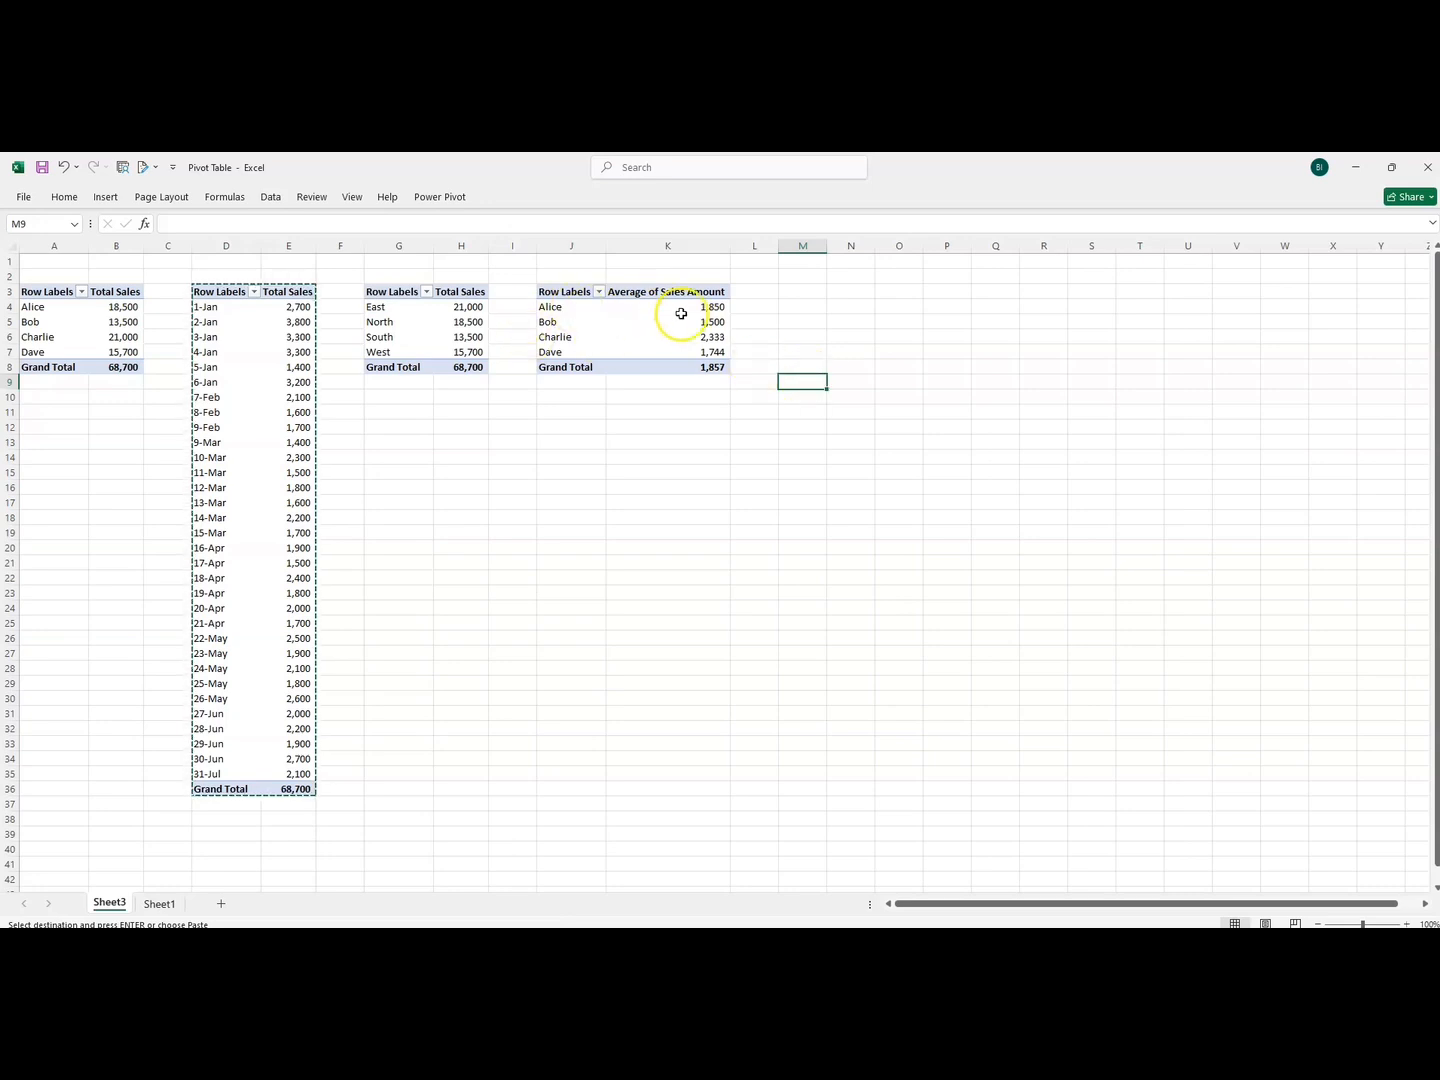
left_click_drag(681, 311, 682, 355)
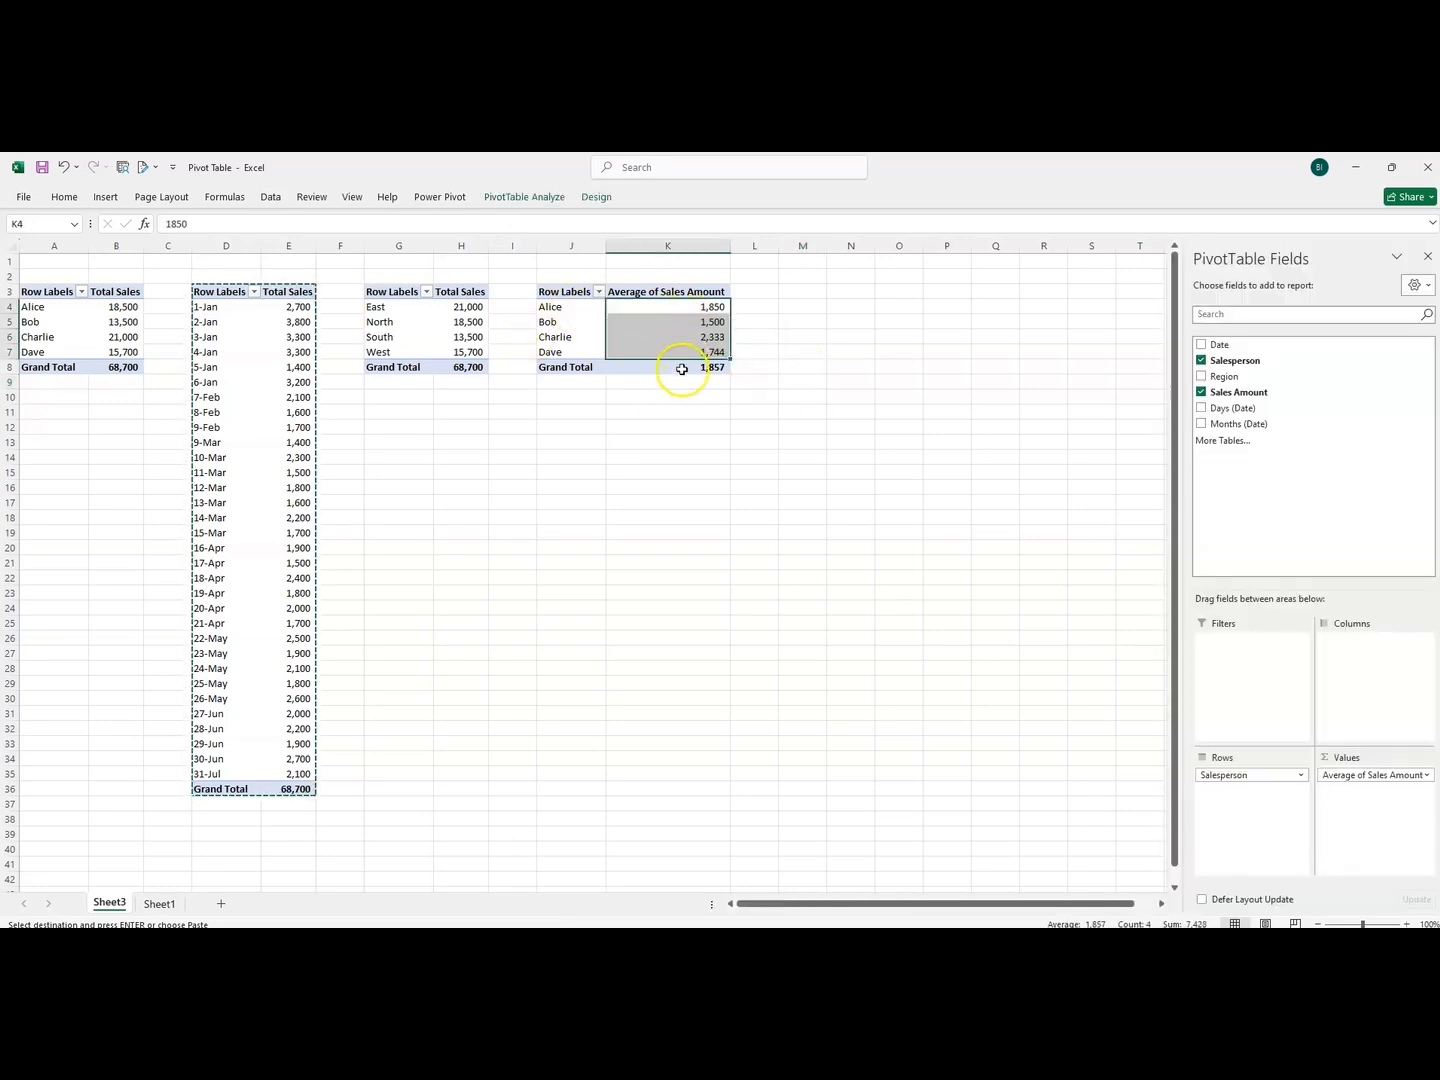
left_click(642, 306)
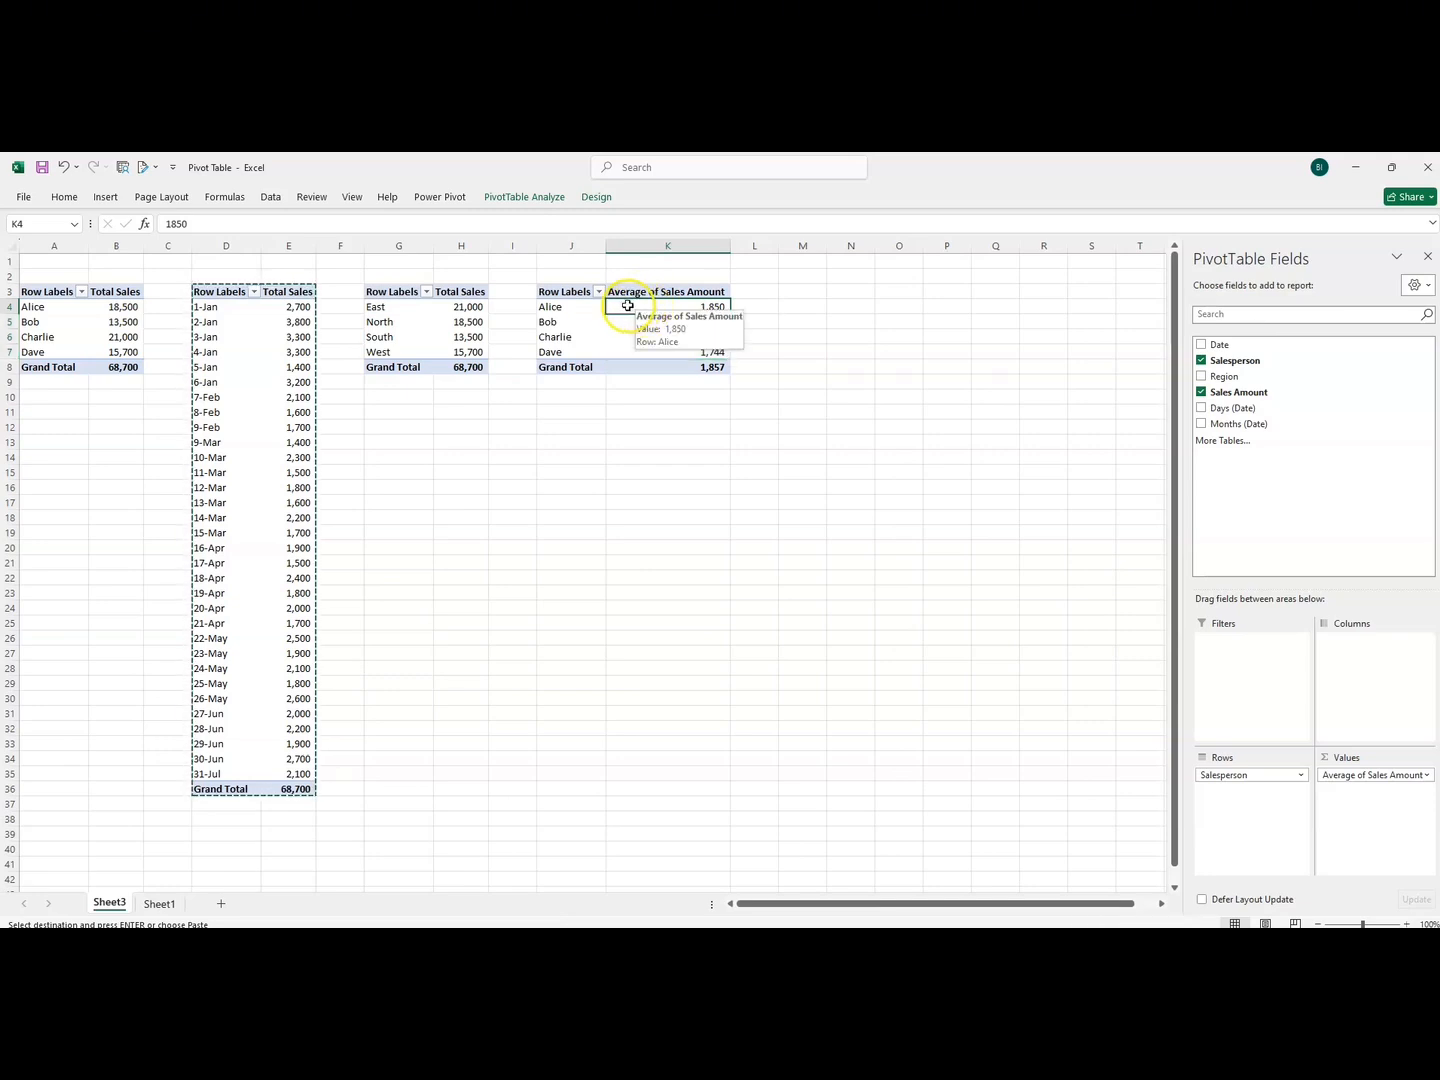
- Show the Average of Sales Amount values in the PivotTable at J3 as % of Grand Total
left_click(1421, 776)
left_click(1385, 757)
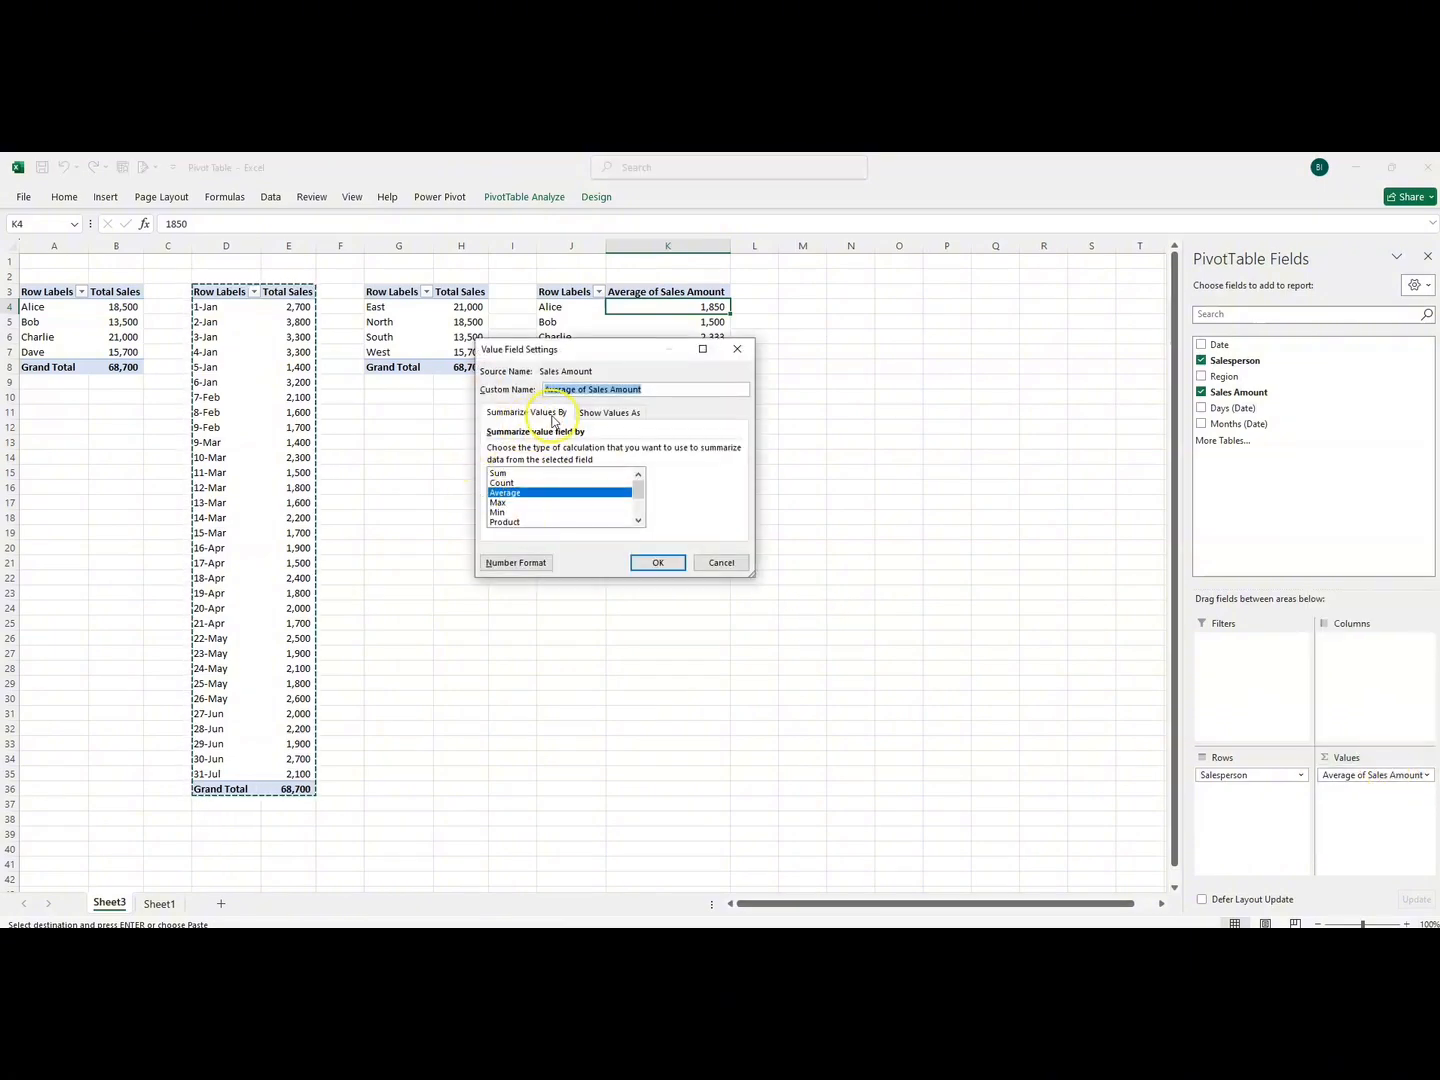
left_click(608, 413)
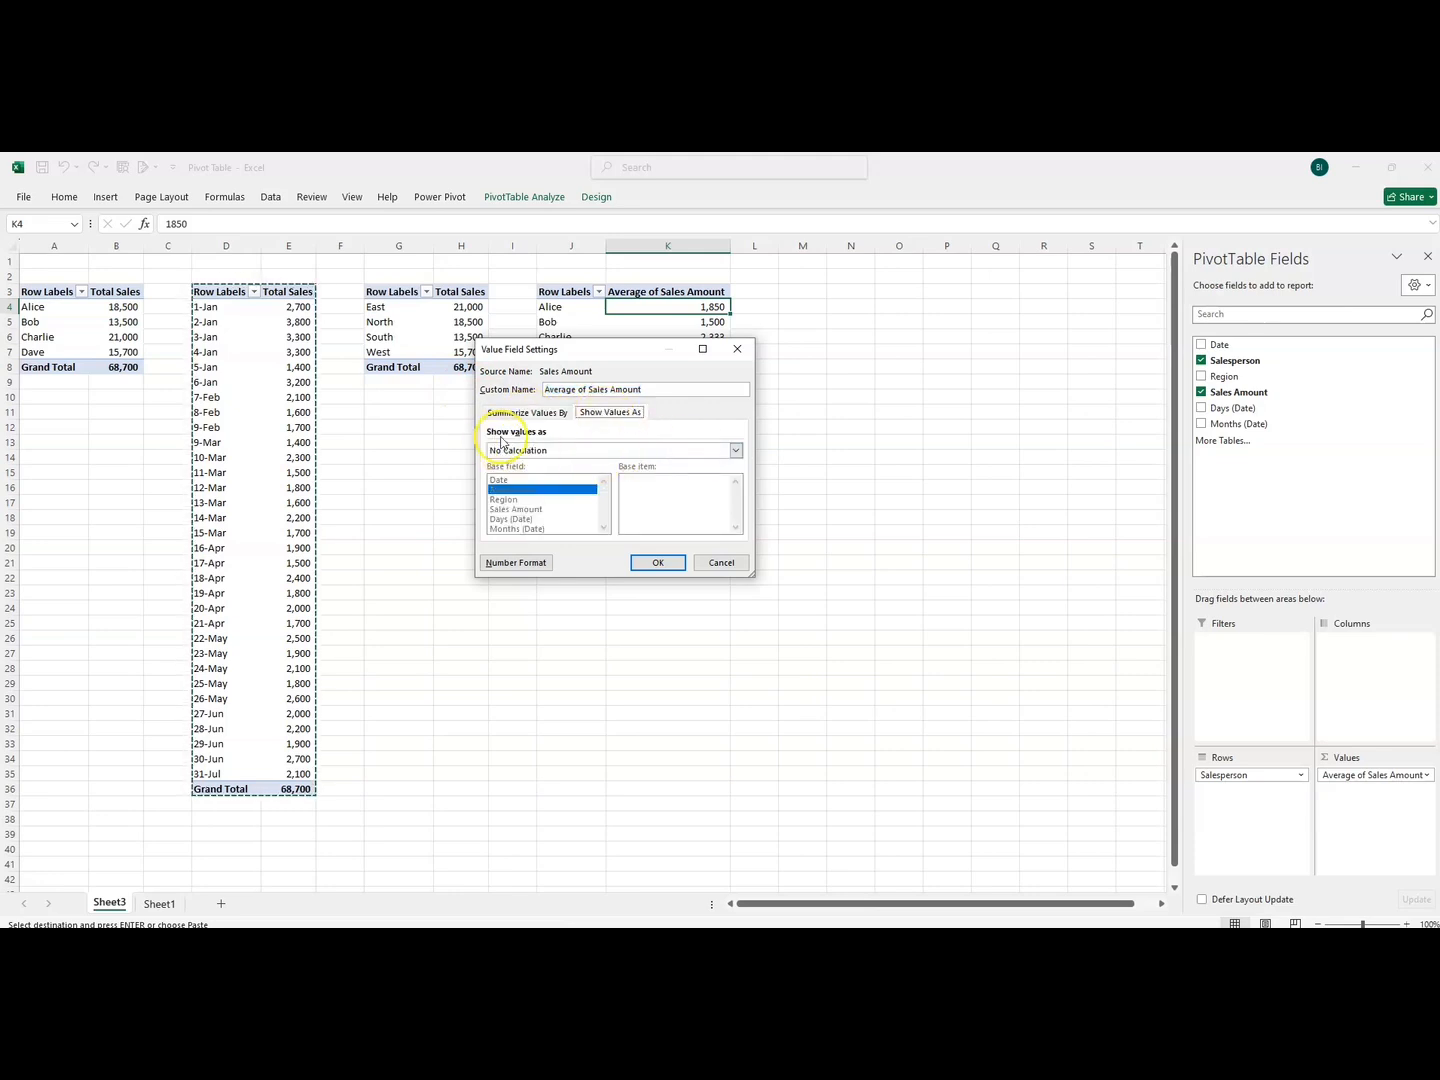
left_click(735, 451)
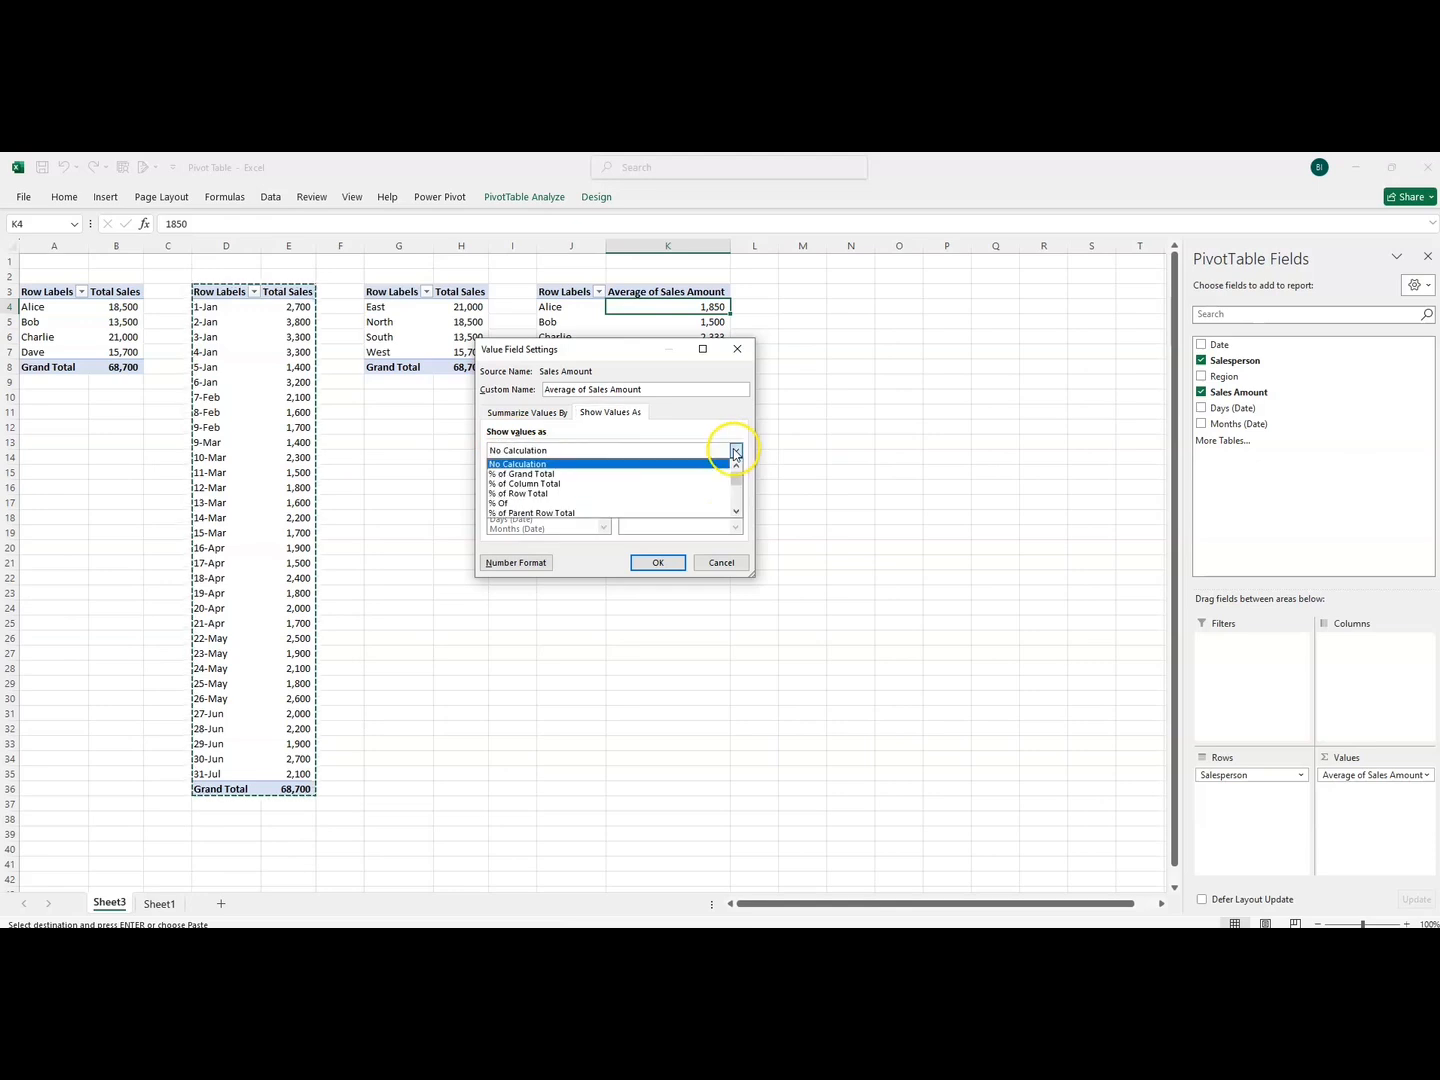
left_click(524, 475)
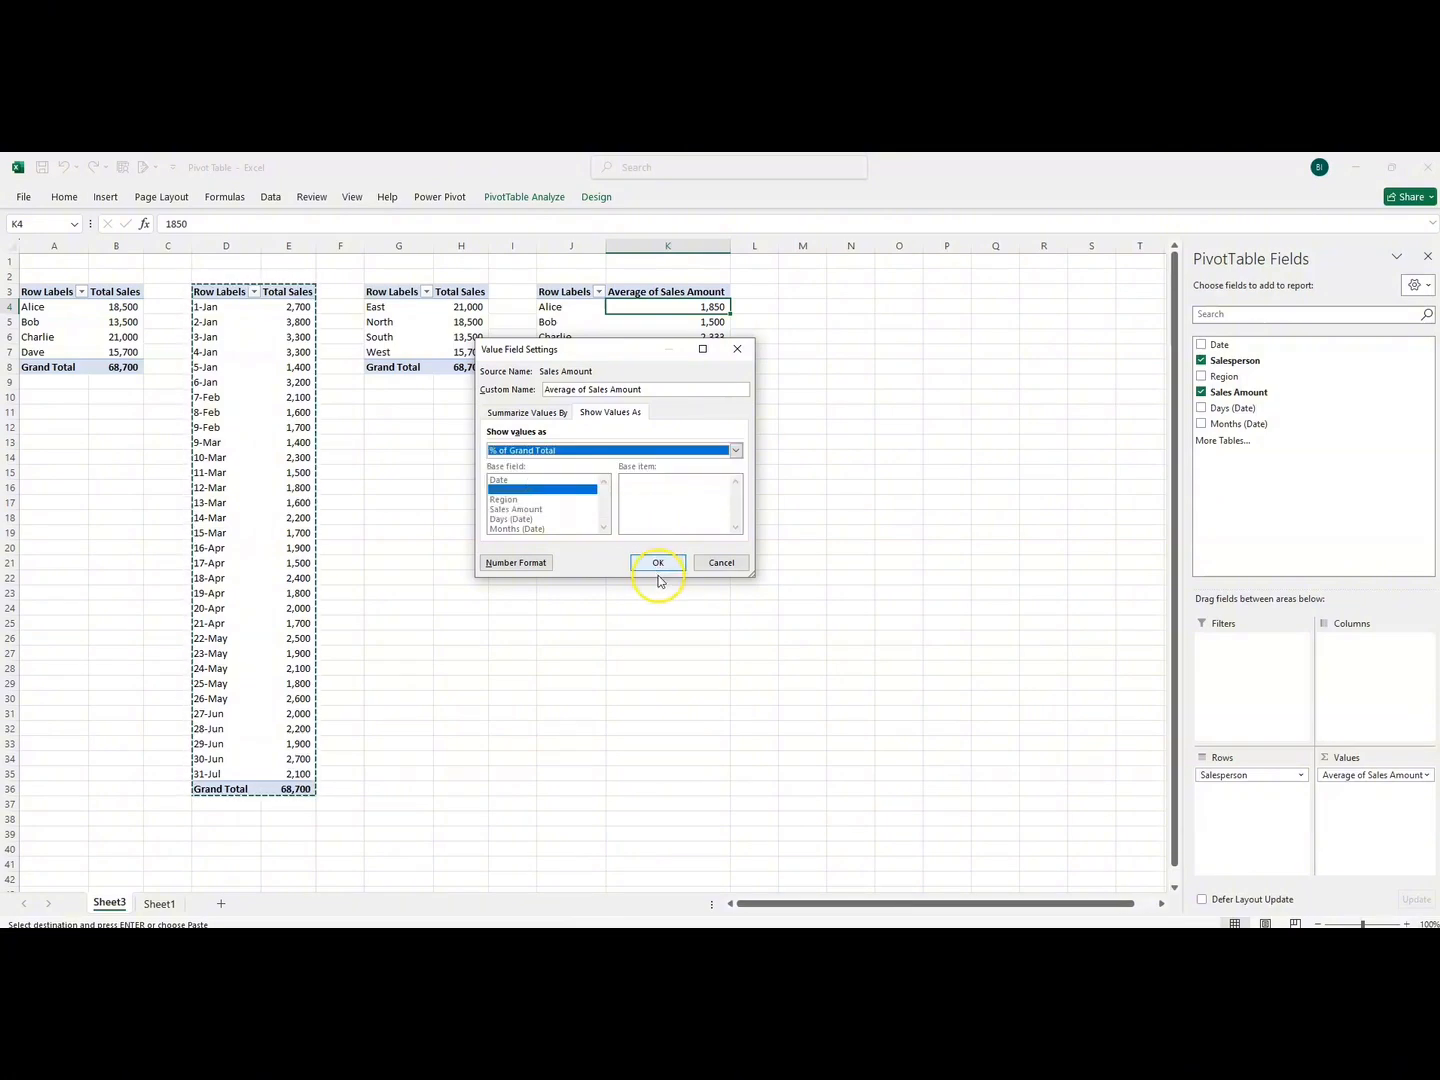
left_click(658, 563)
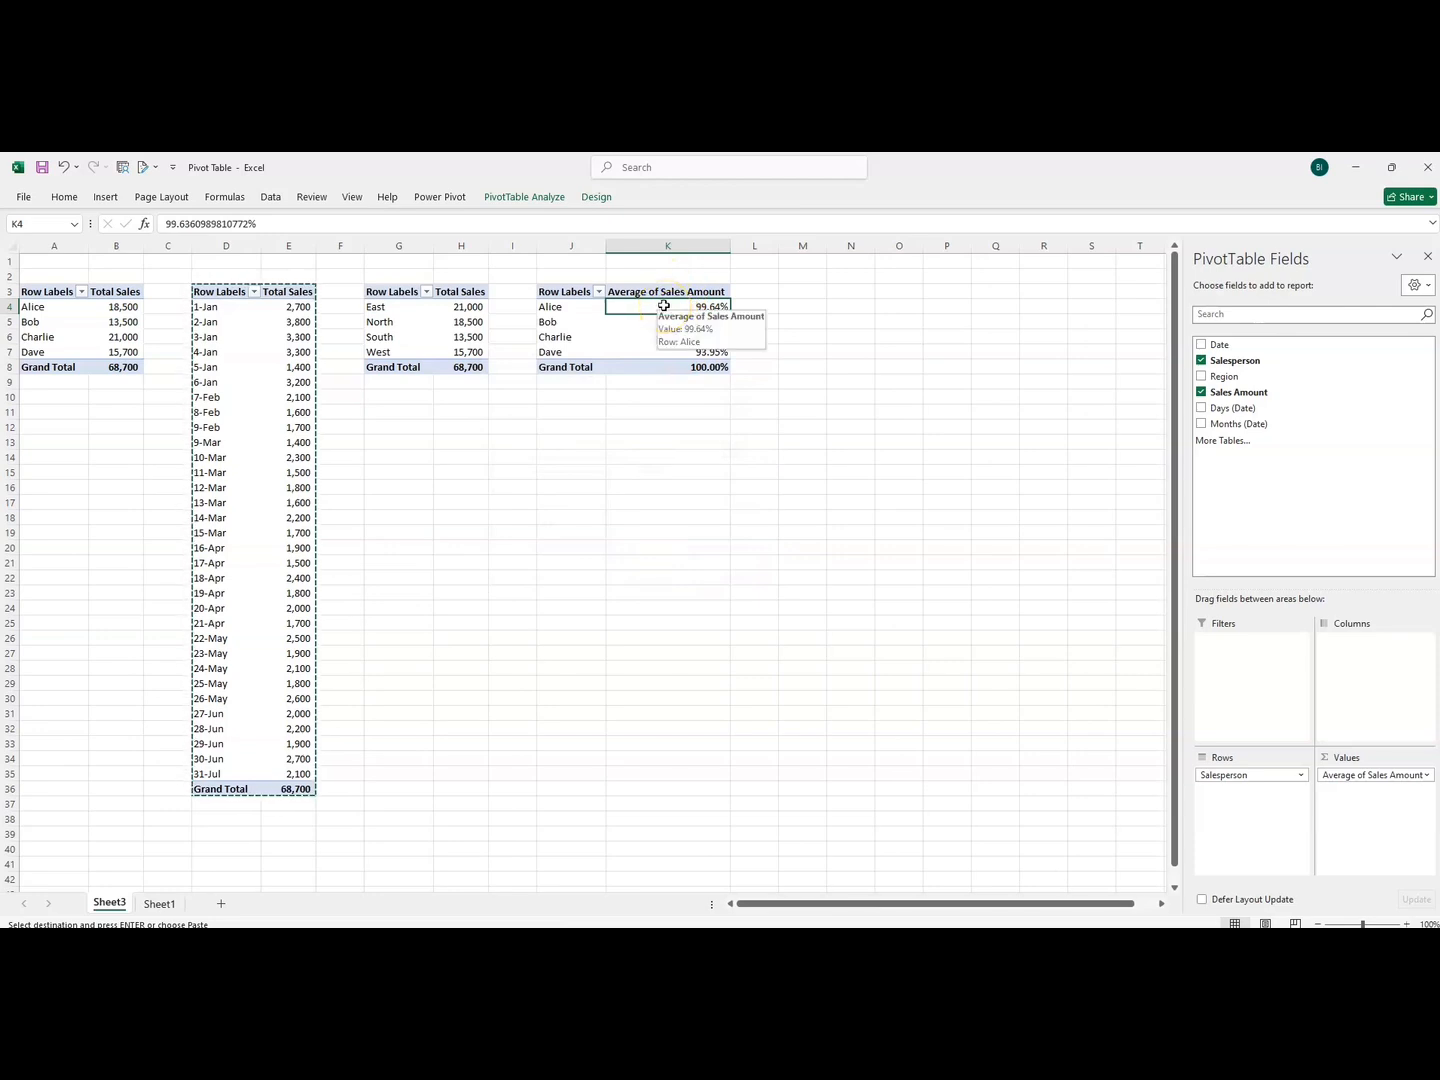
left_click_drag(644, 305, 655, 363)
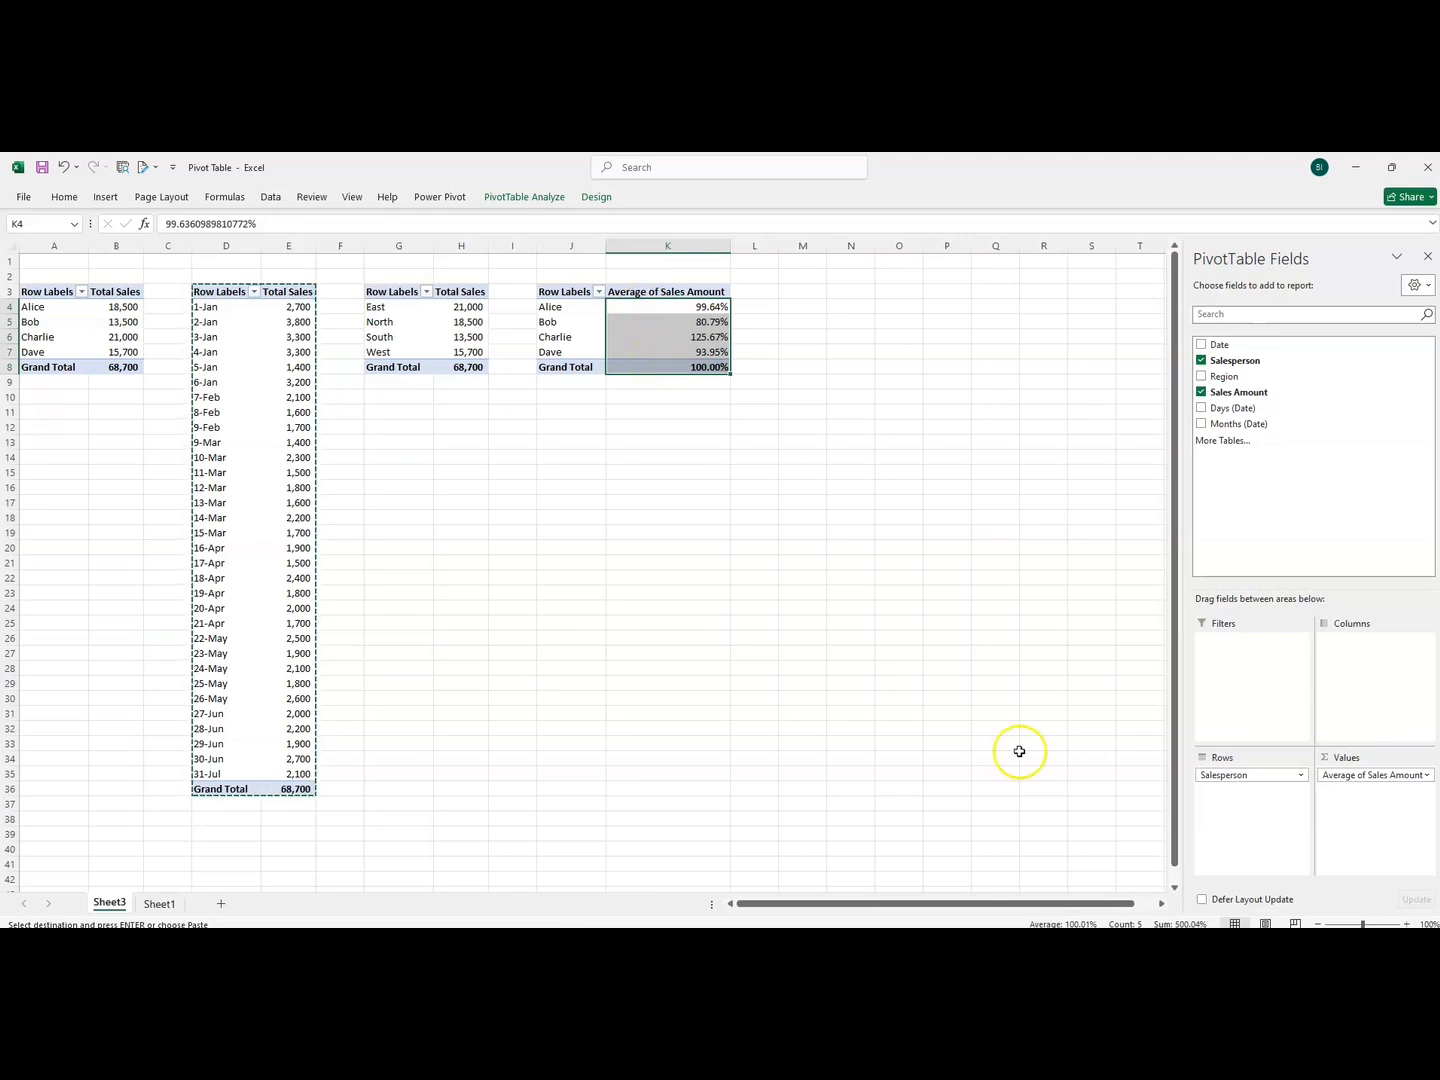
- Switch the Average of Sales Amount values in the PivotTable at J3 to % of Row Total
left_click(1429, 777)
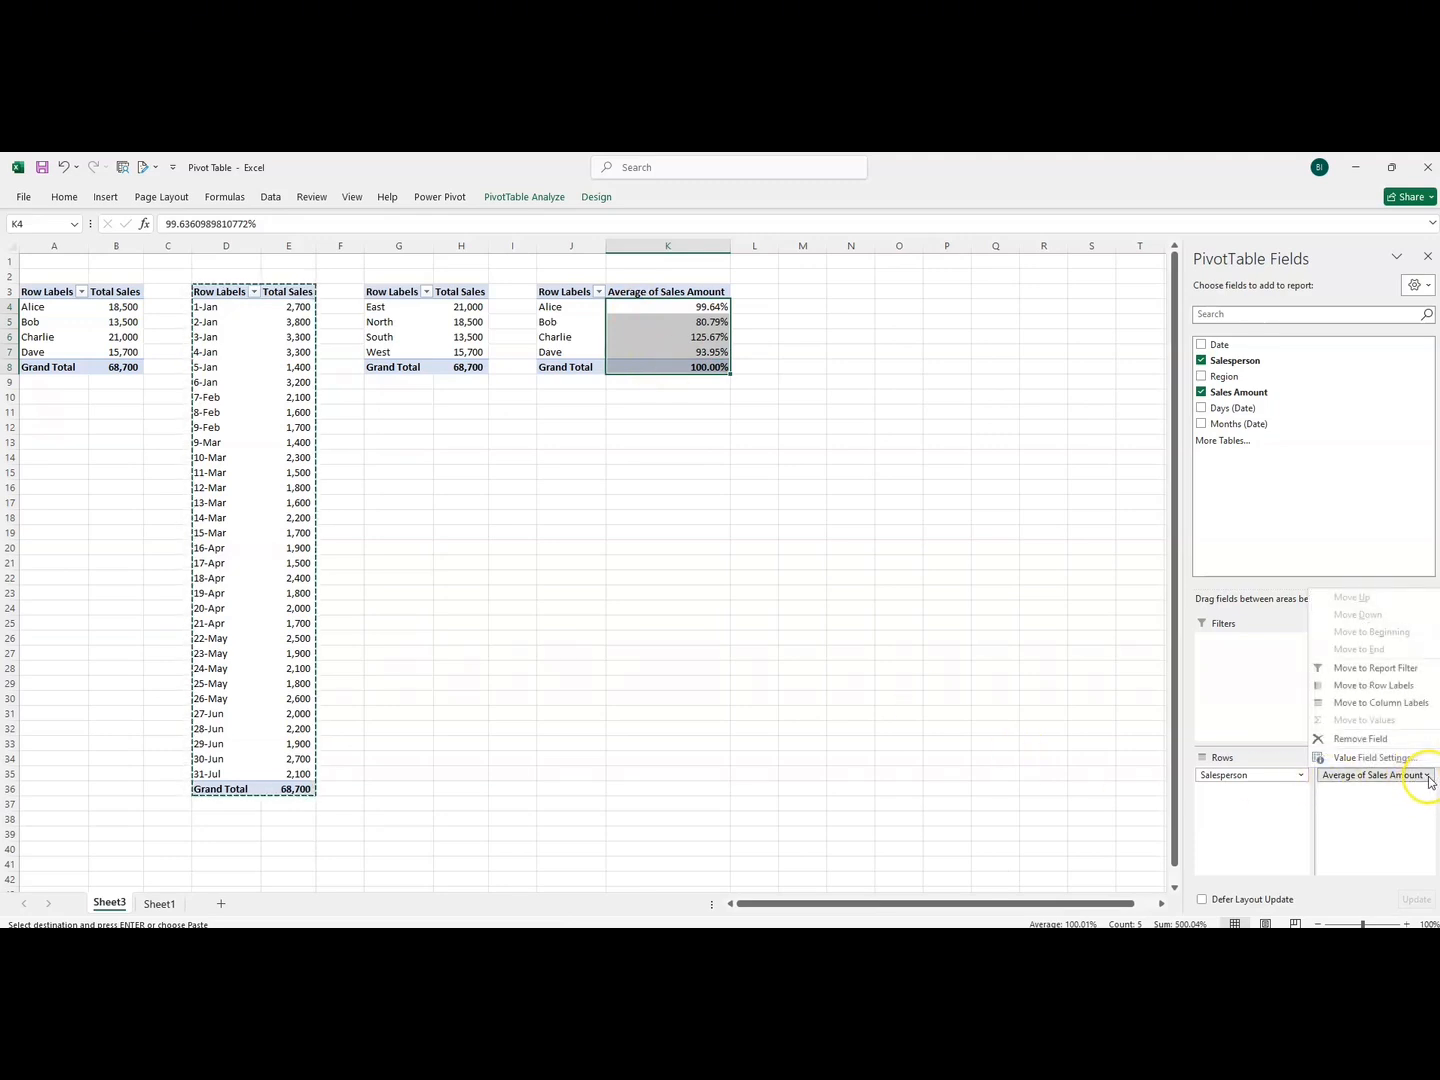
left_click(1385, 757)
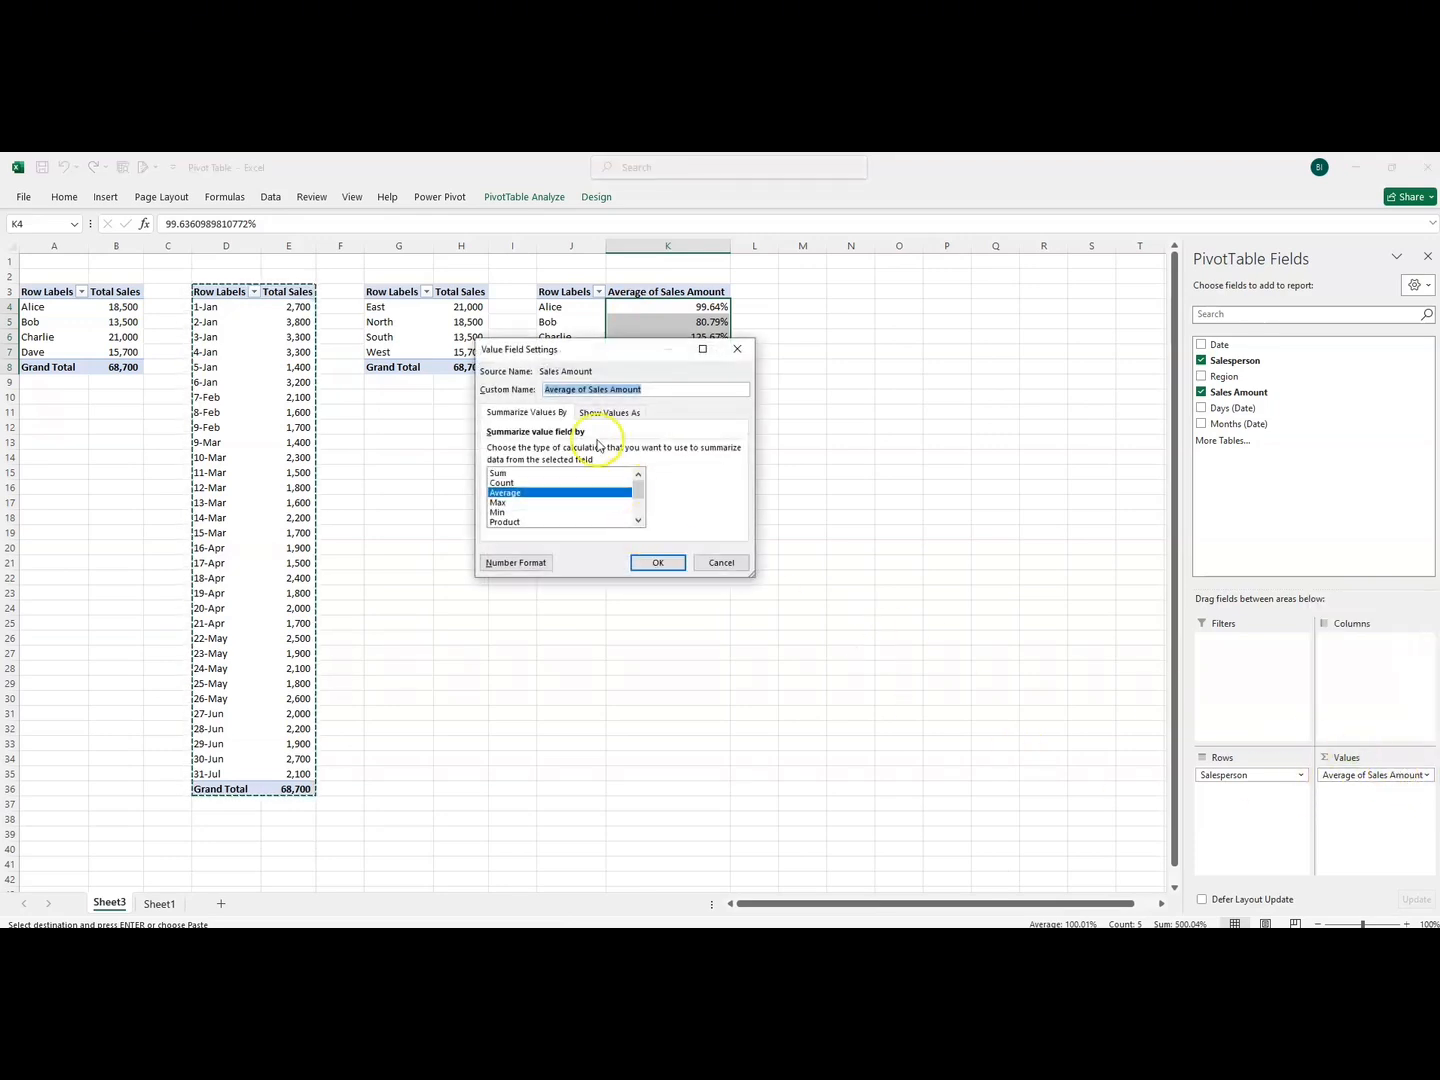
left_click(610, 412)
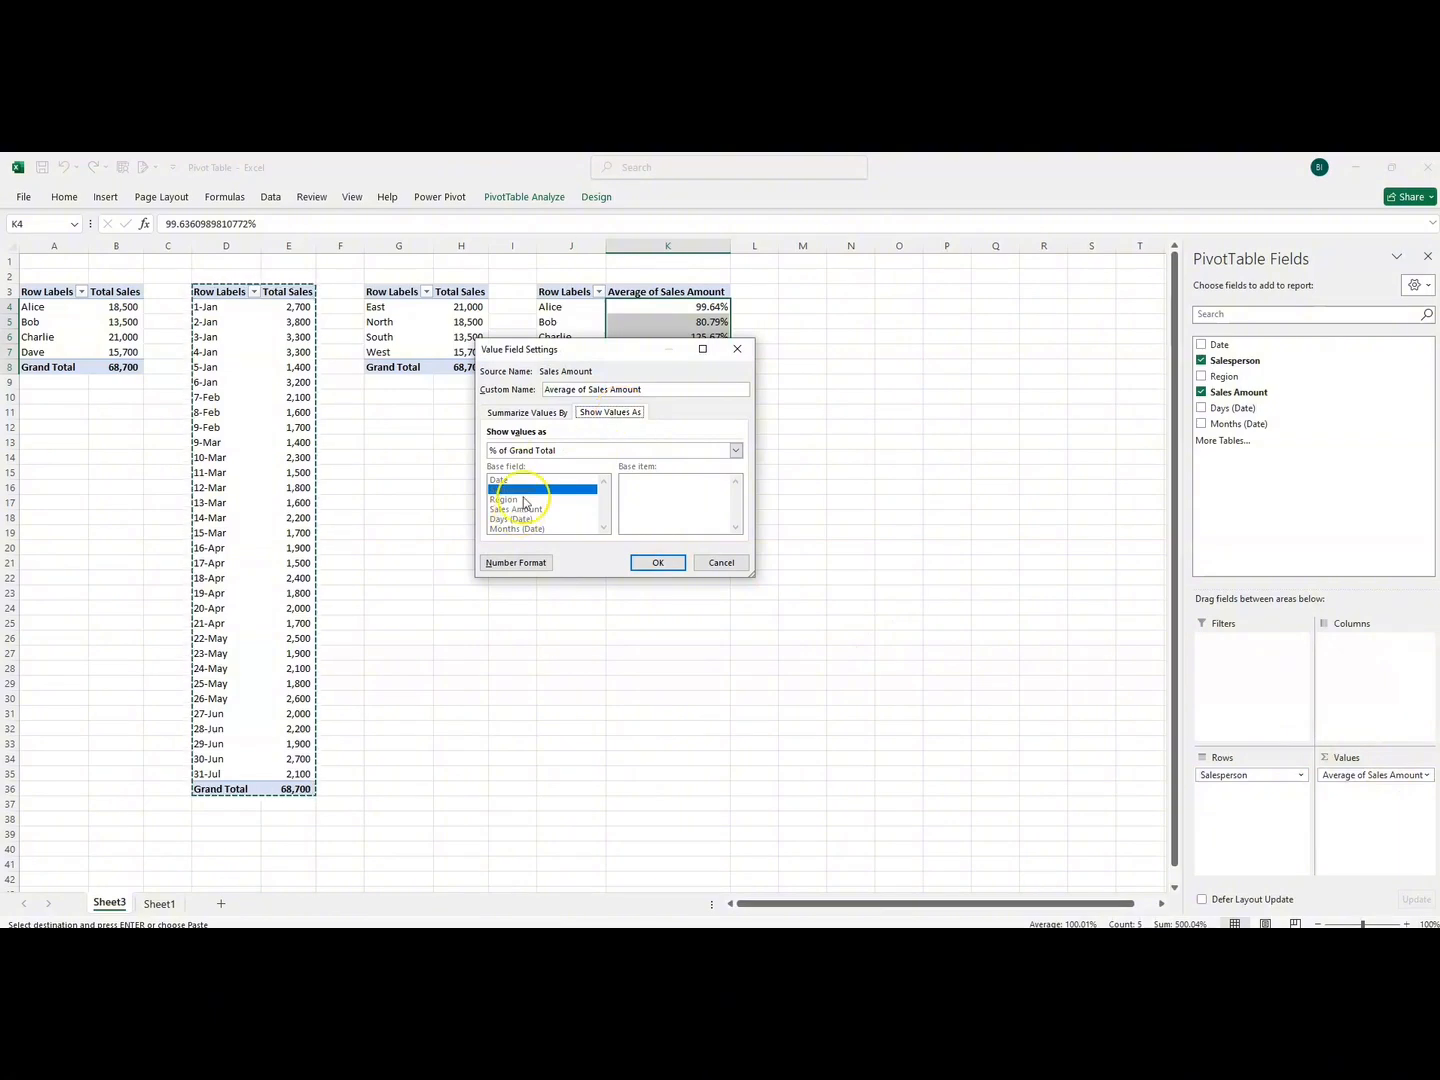
left_click(735, 451)
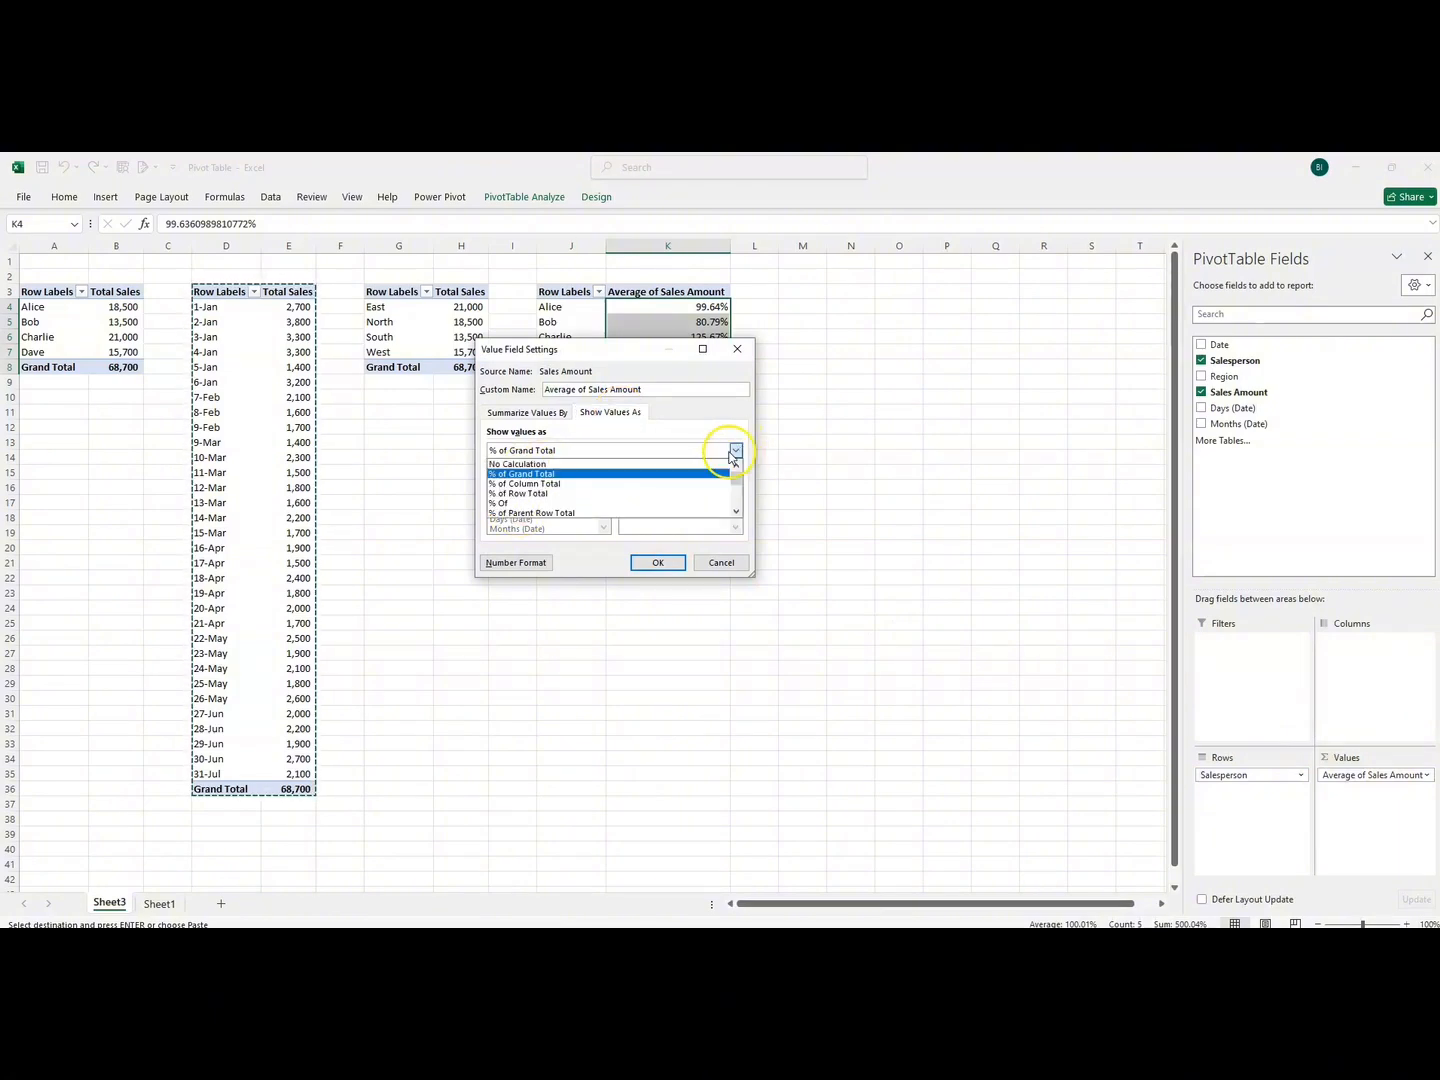
left_click(537, 494)
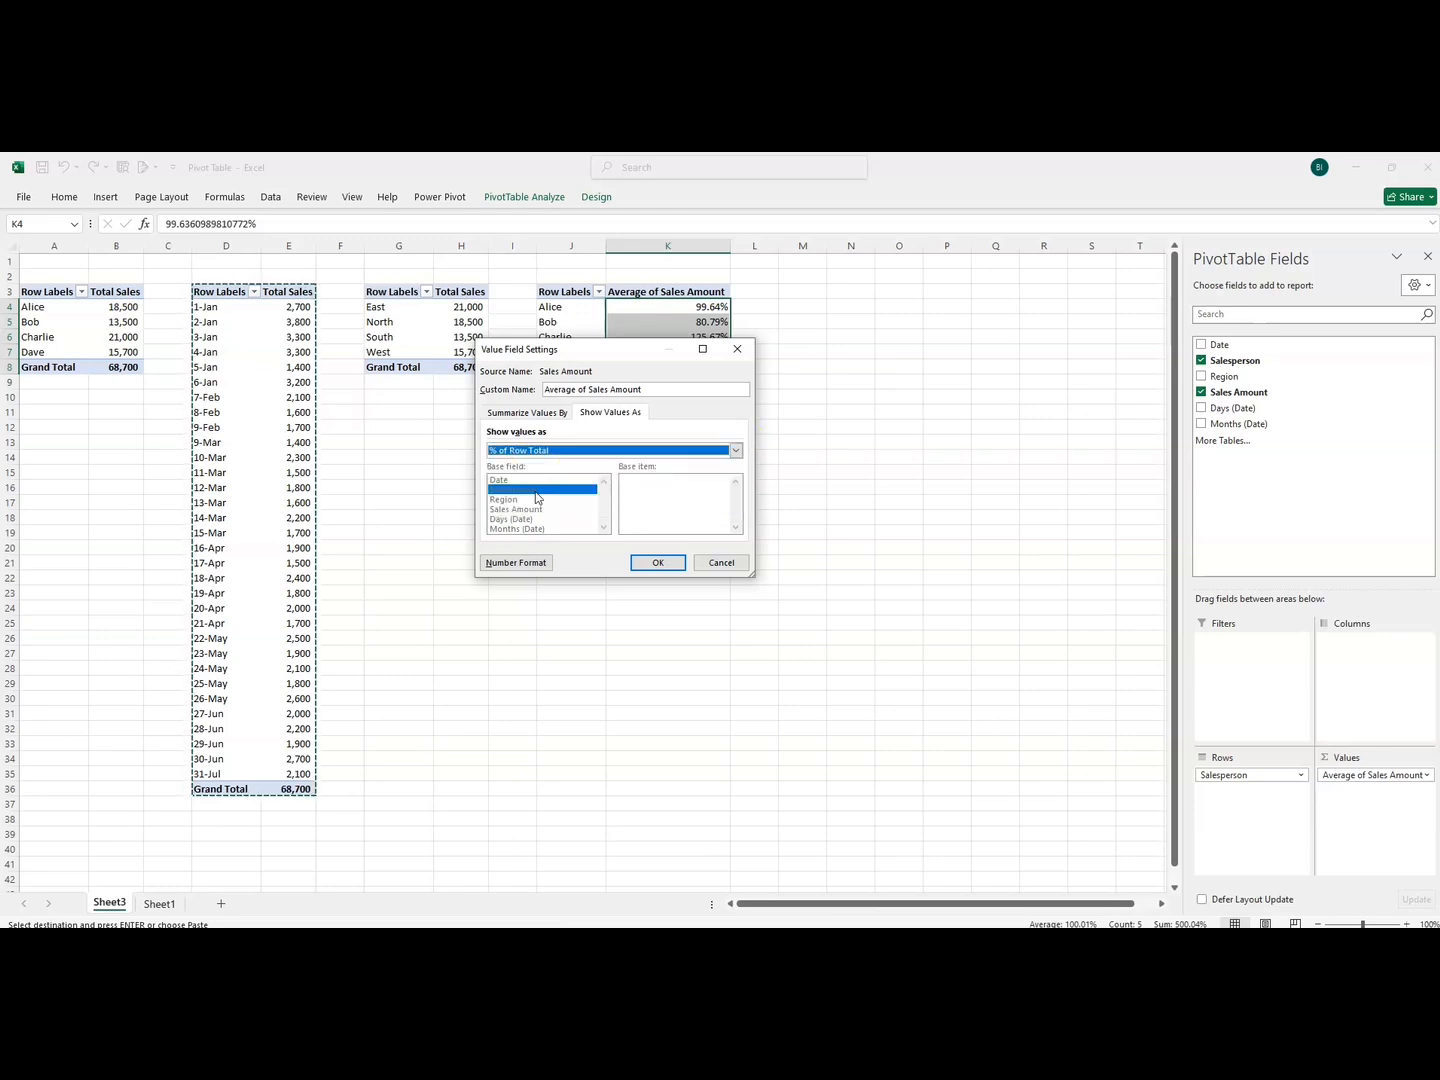
left_click(657, 563)
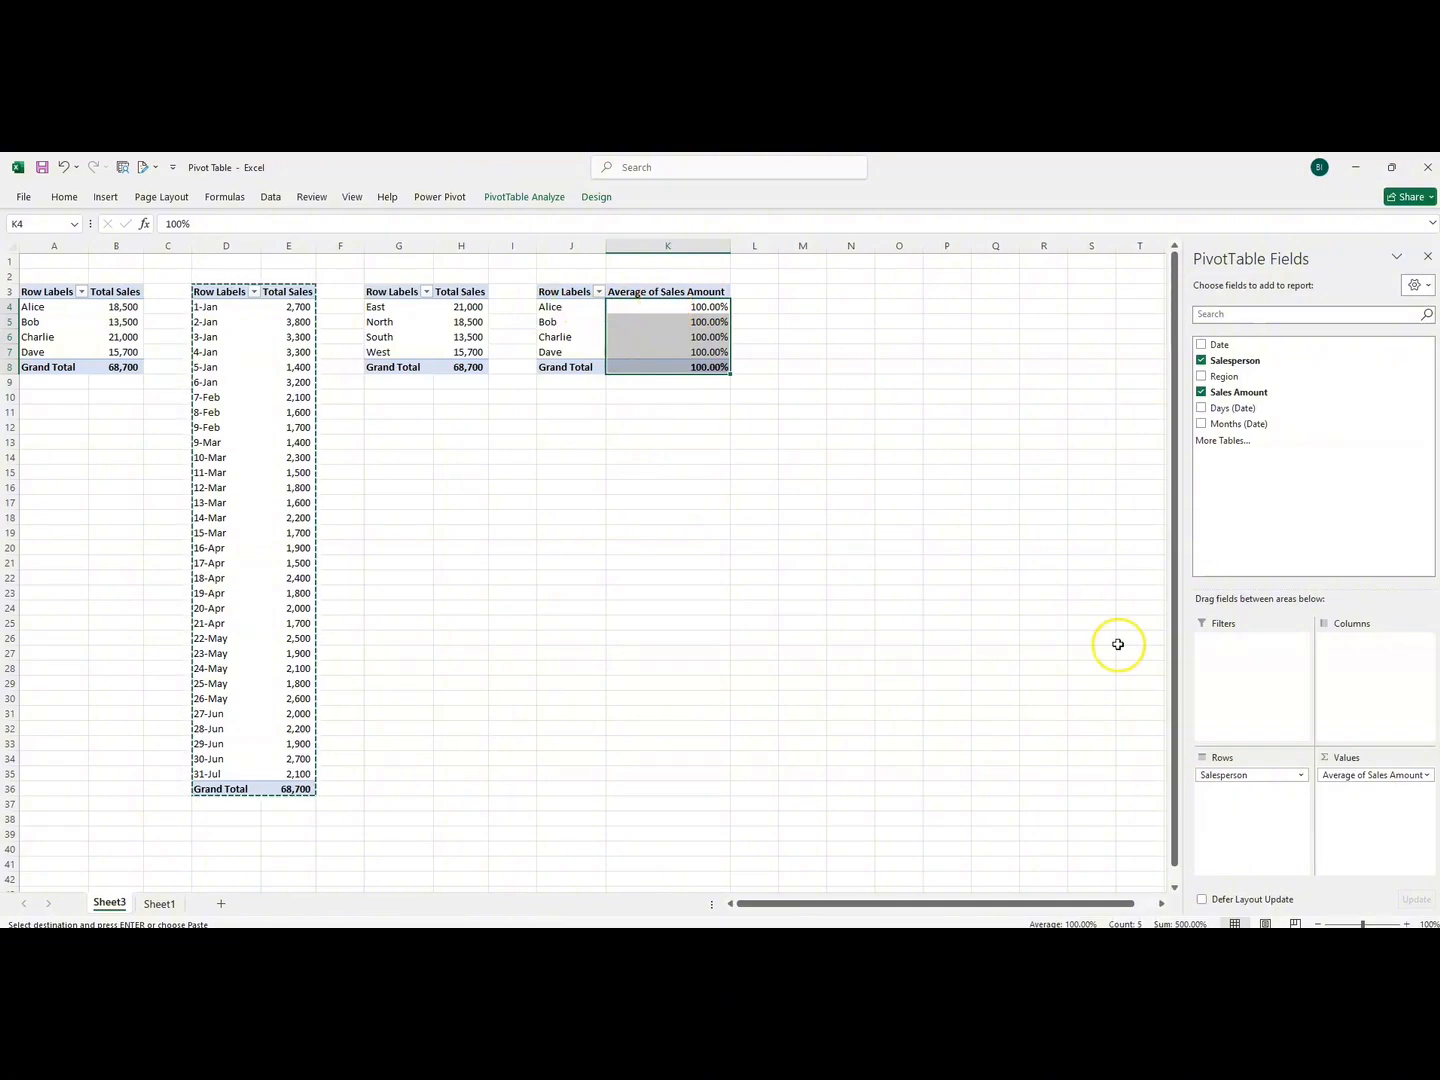
- Show the Average of Sales Amount values in the PivotTable at J3 as % of Column Total
left_click(1428, 775)
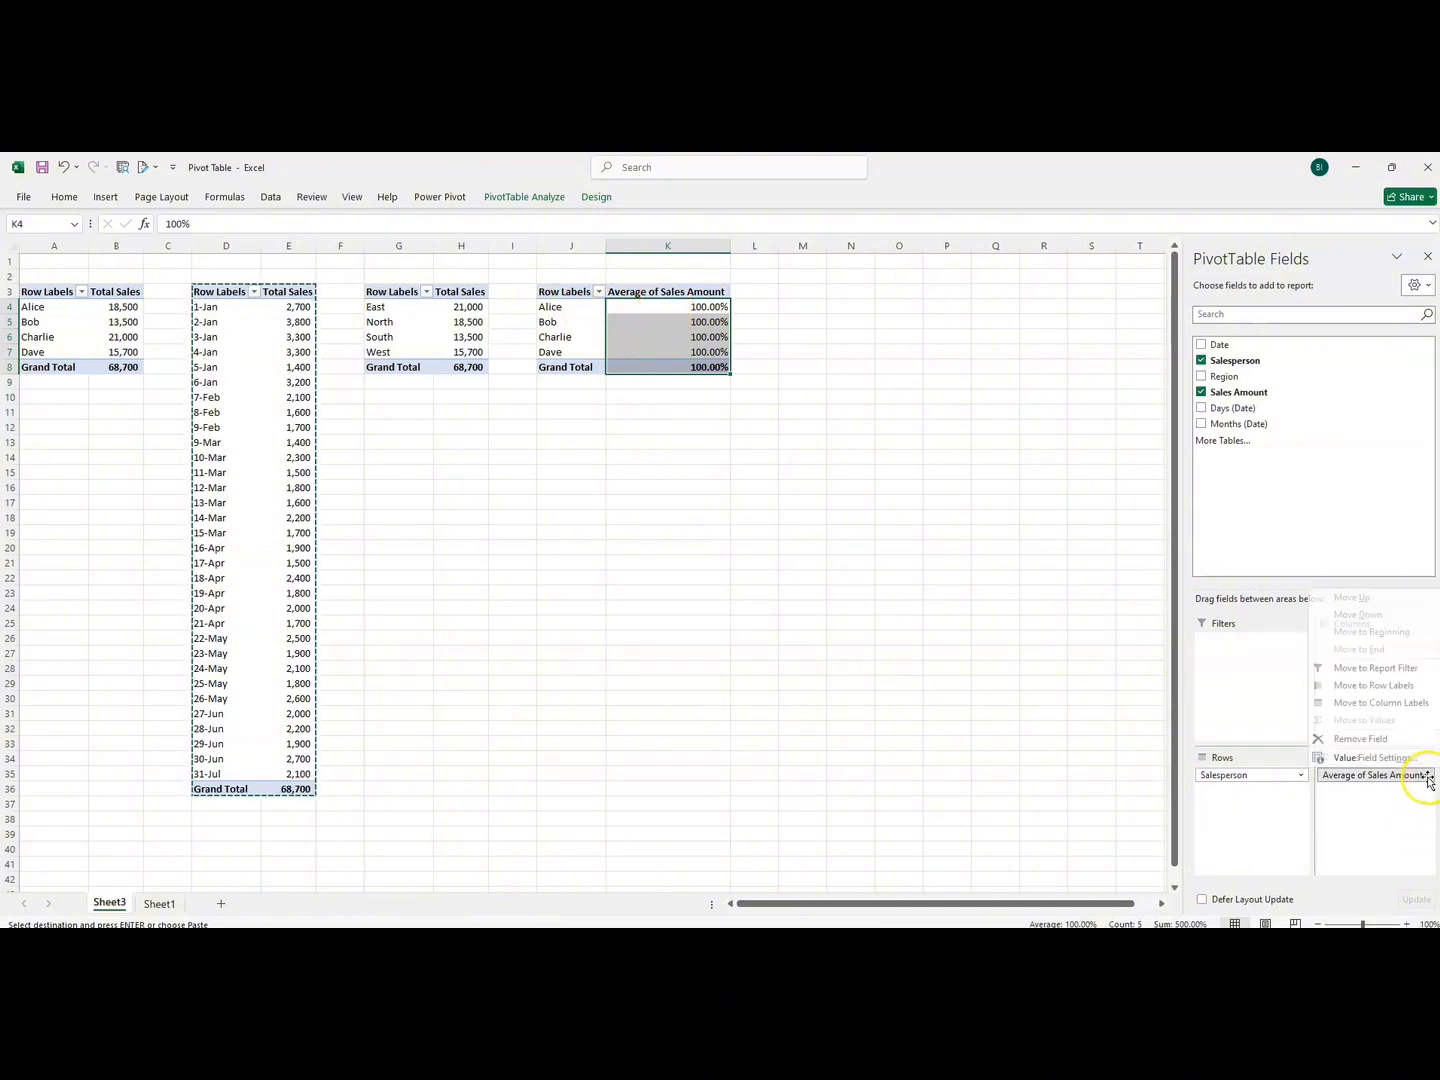
left_click(1368, 758)
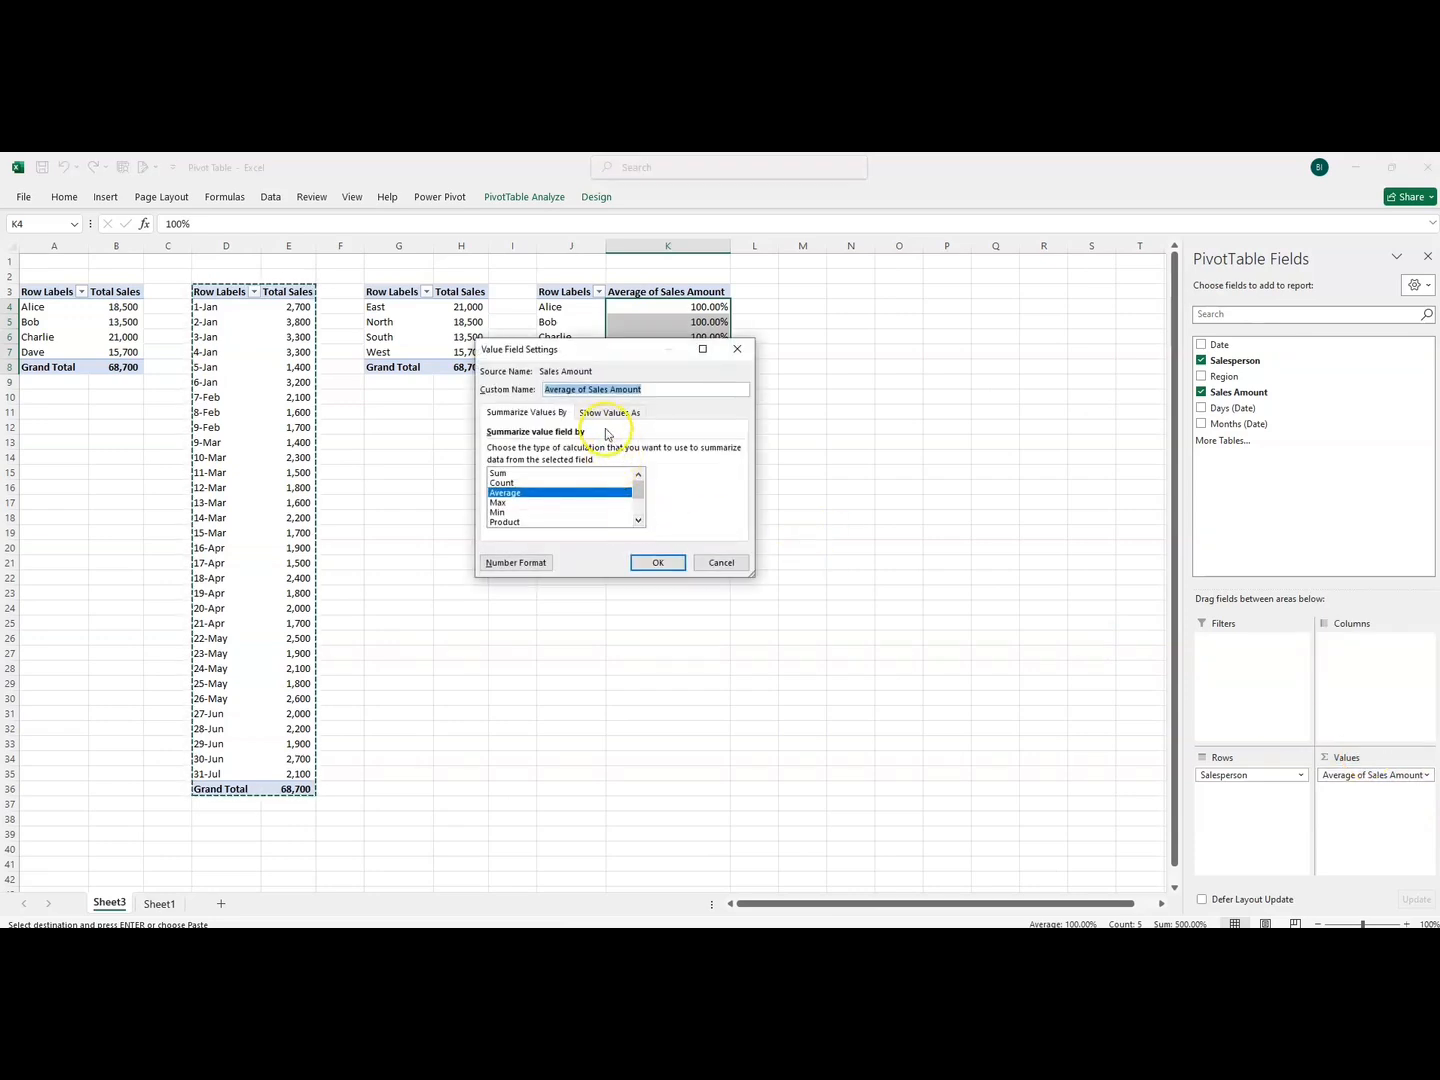
left_click(600, 413)
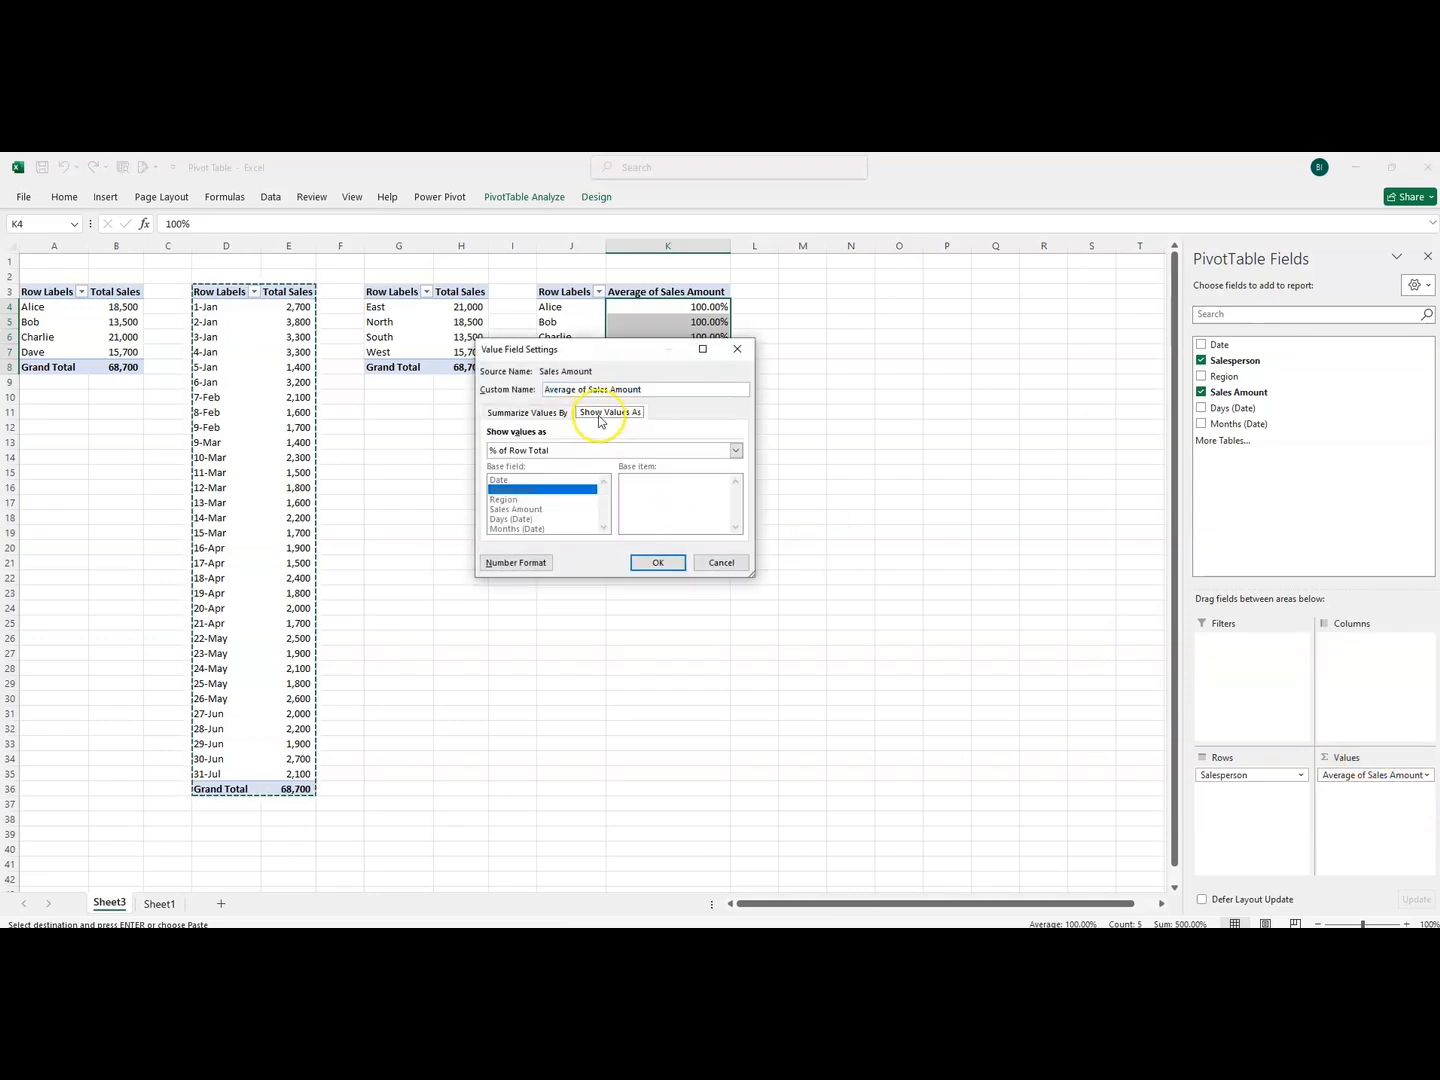
left_click(736, 450)
left_click(525, 483)
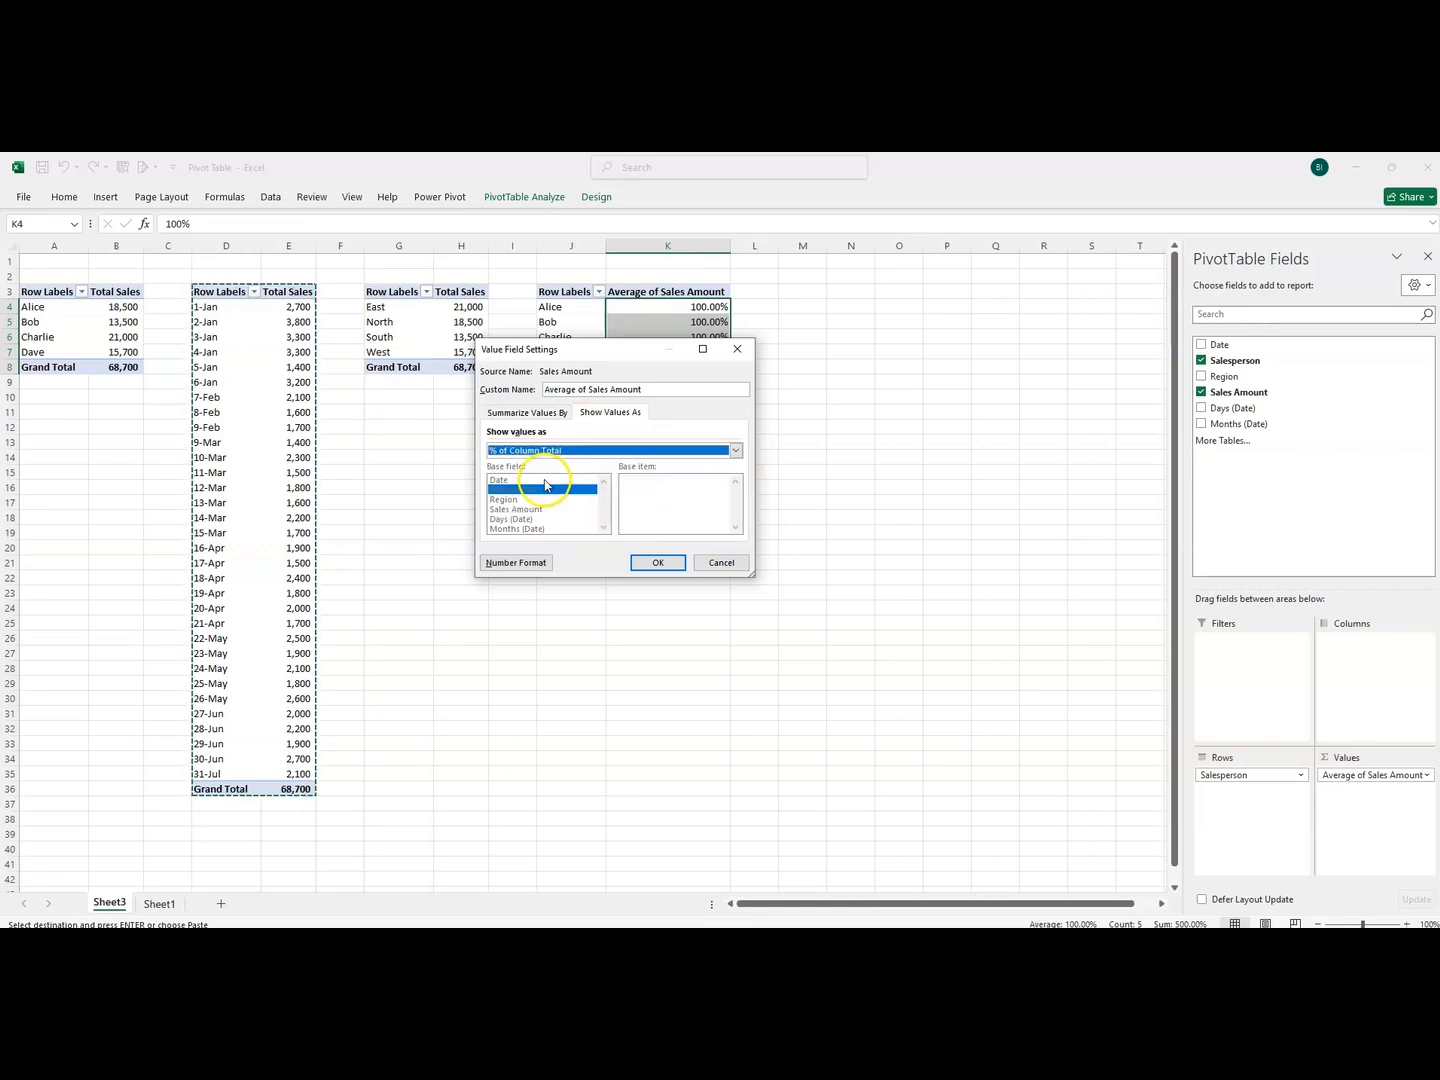
left_click(663, 563)
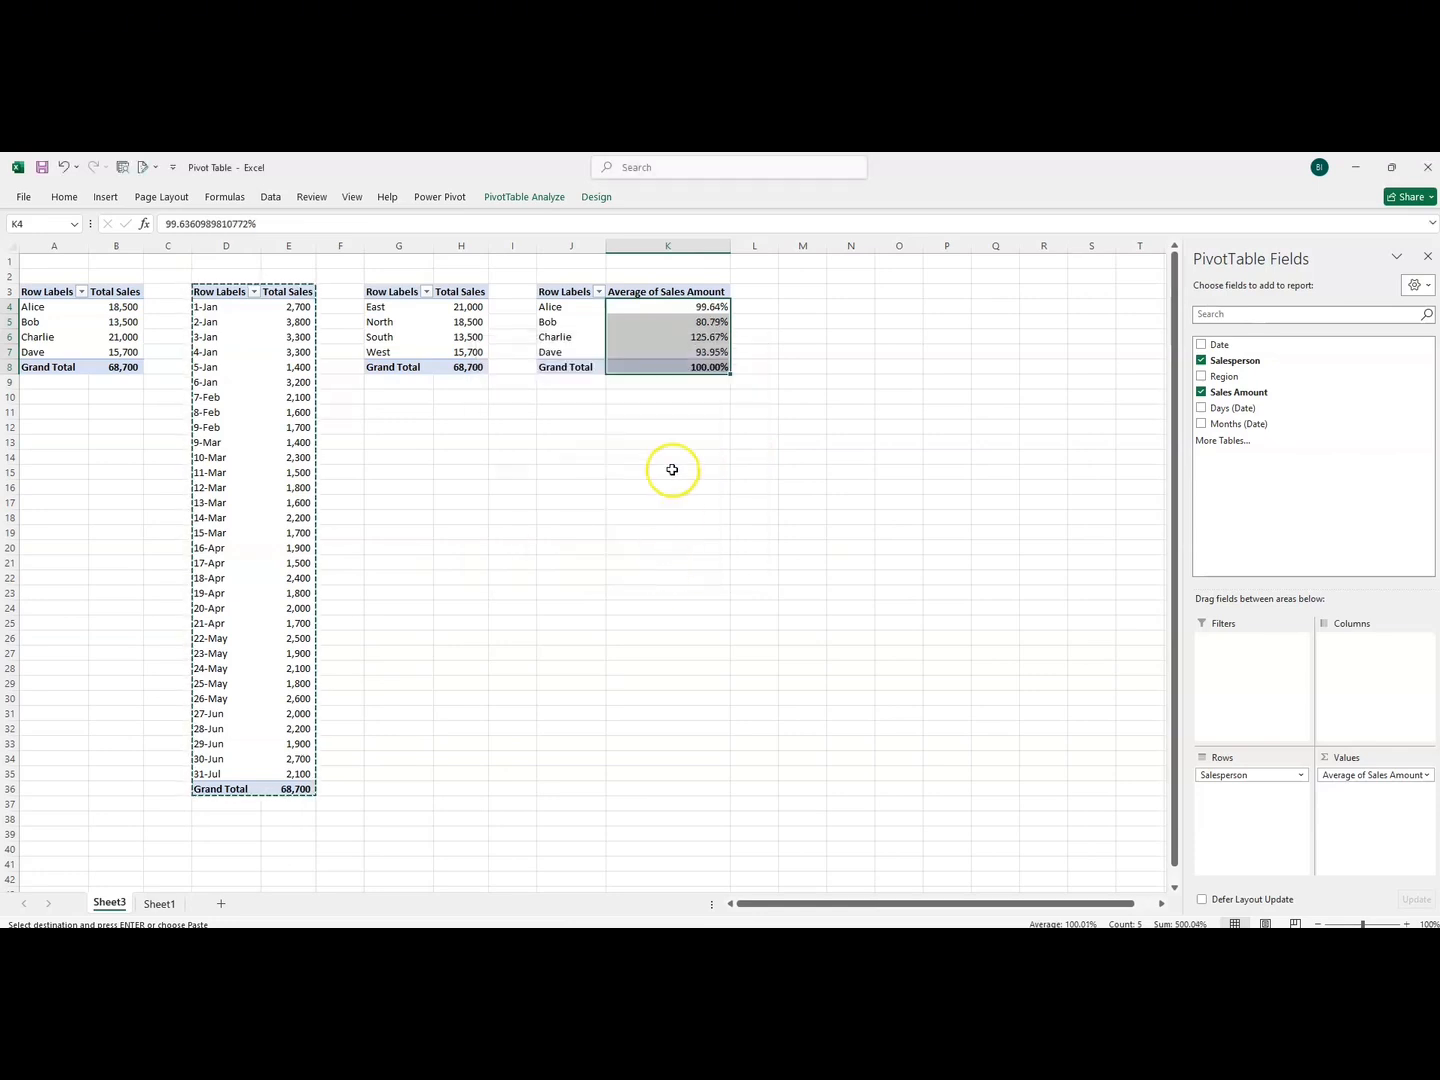
- Go through the column-total percentages of each salesperson in the PivotTable at J3
left_click(652, 424)
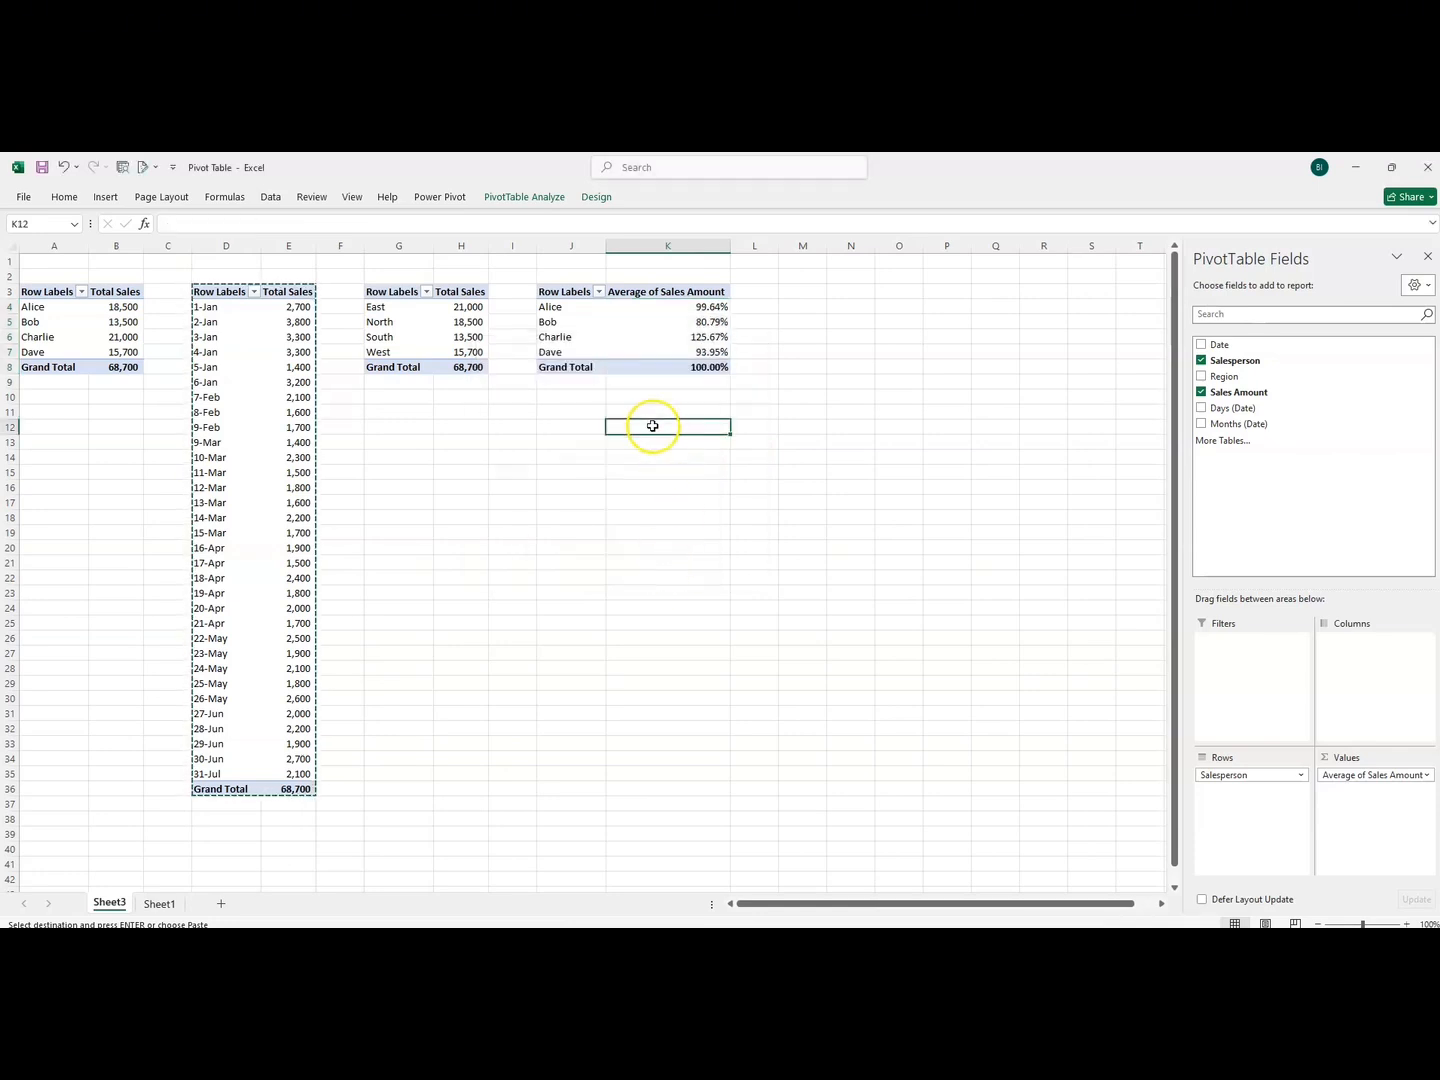
left_click(633, 310)
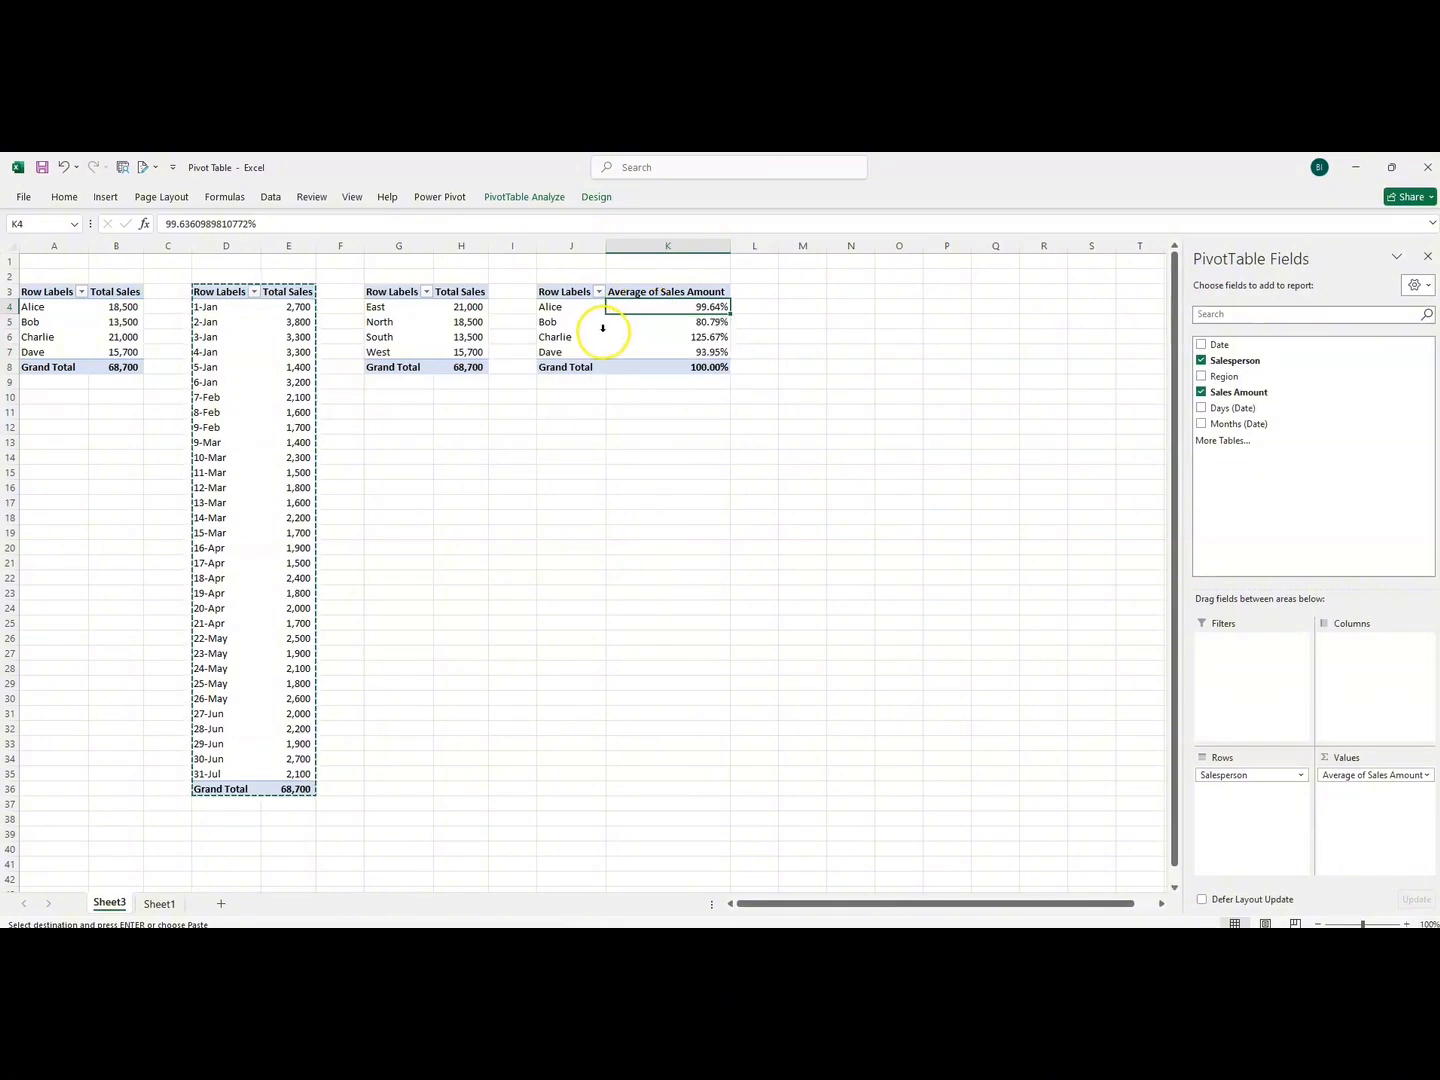
left_click(630, 322)
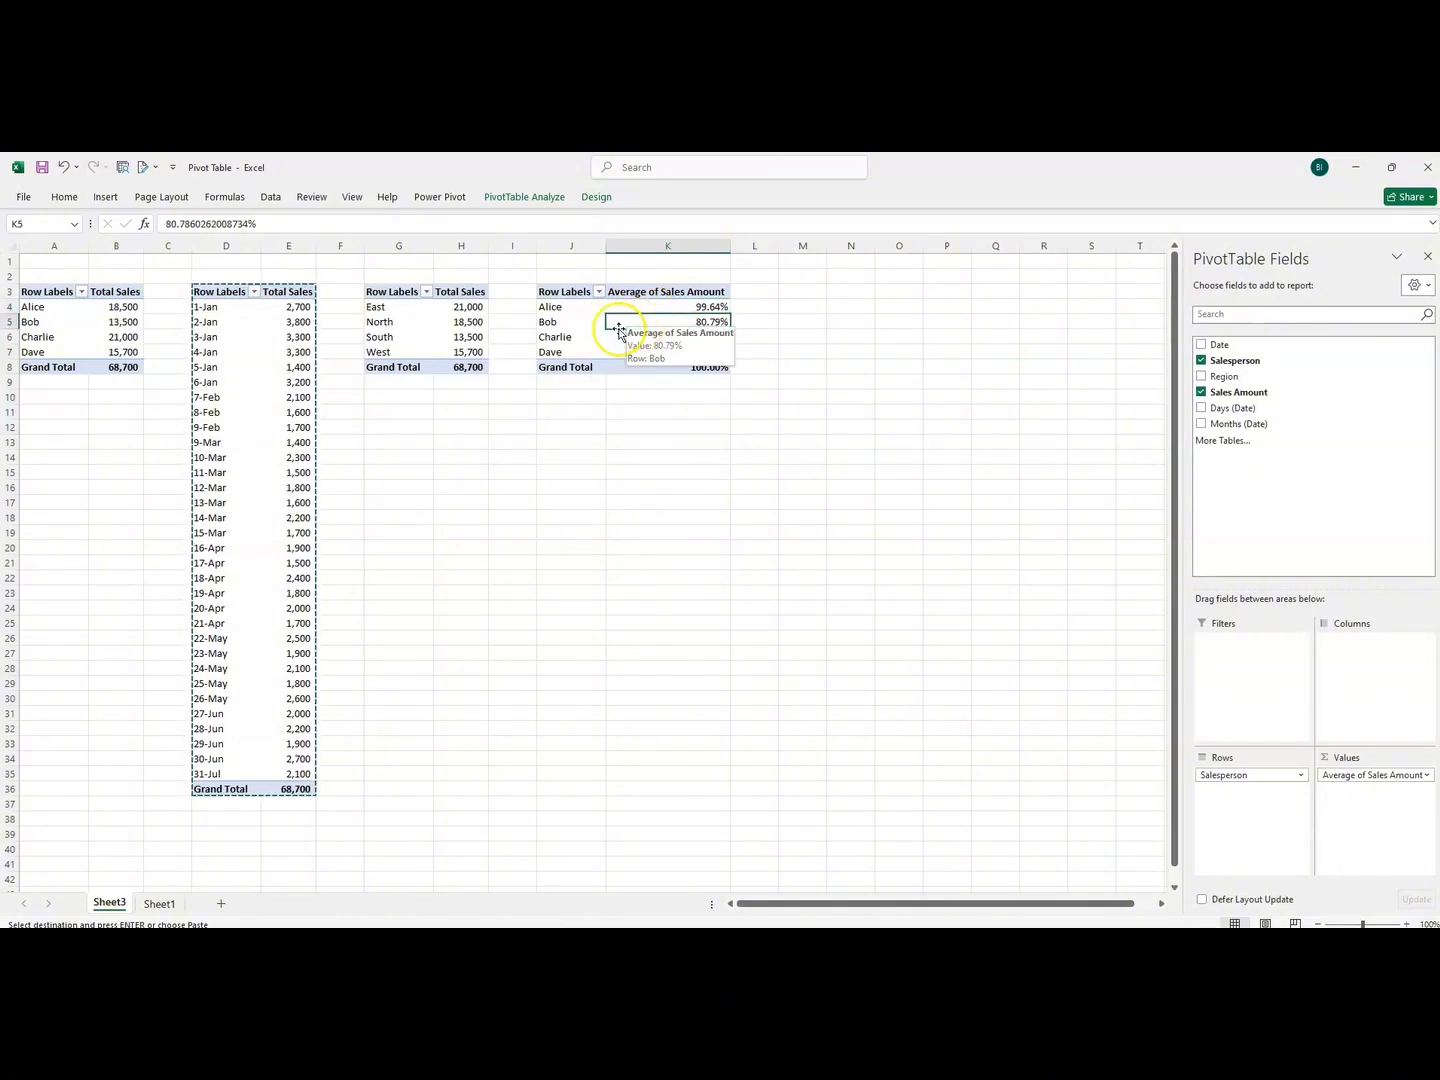
left_click(633, 337)
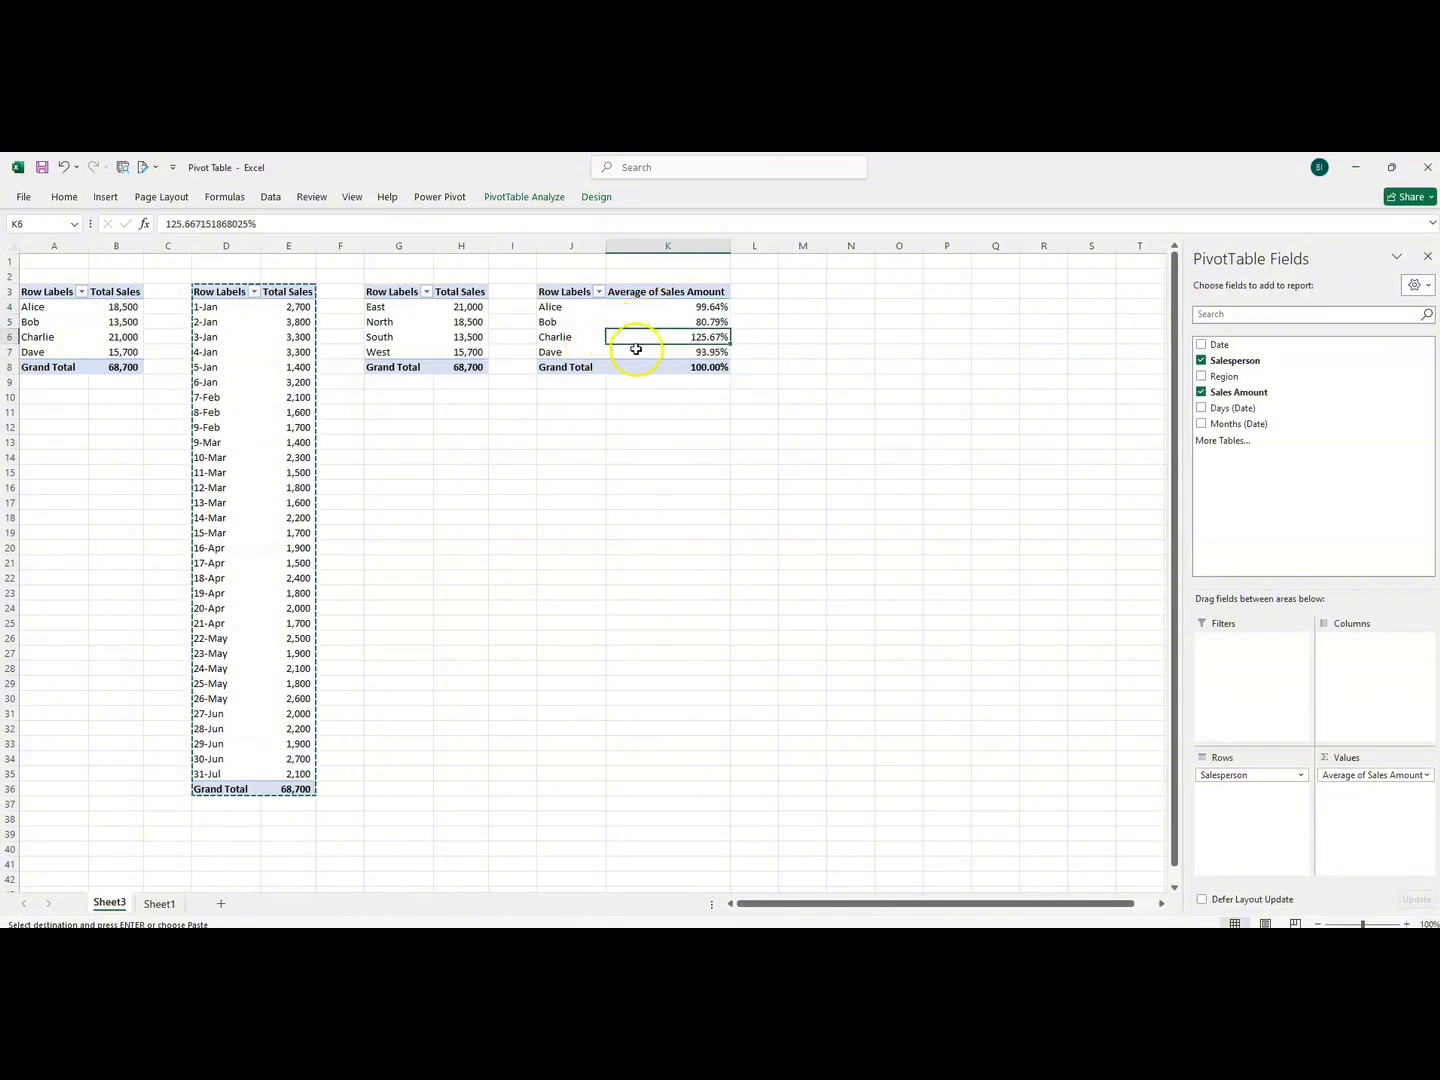
left_click_drag(656, 302, 661, 365)
mouse_move(641, 302)
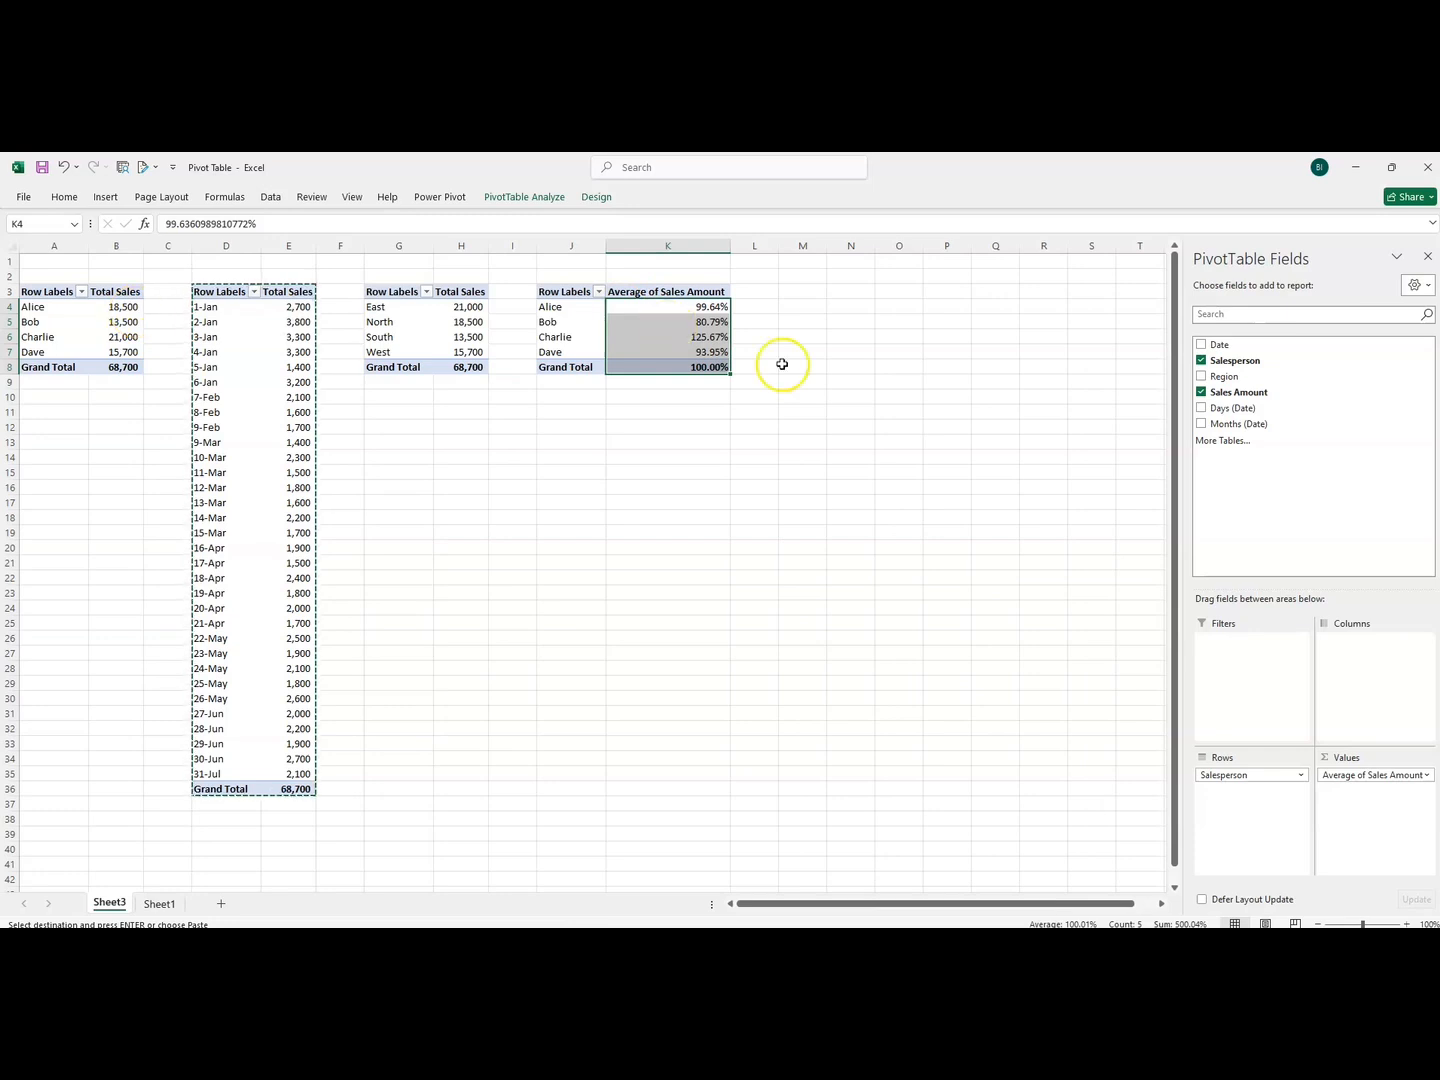
left_click(1427, 778)
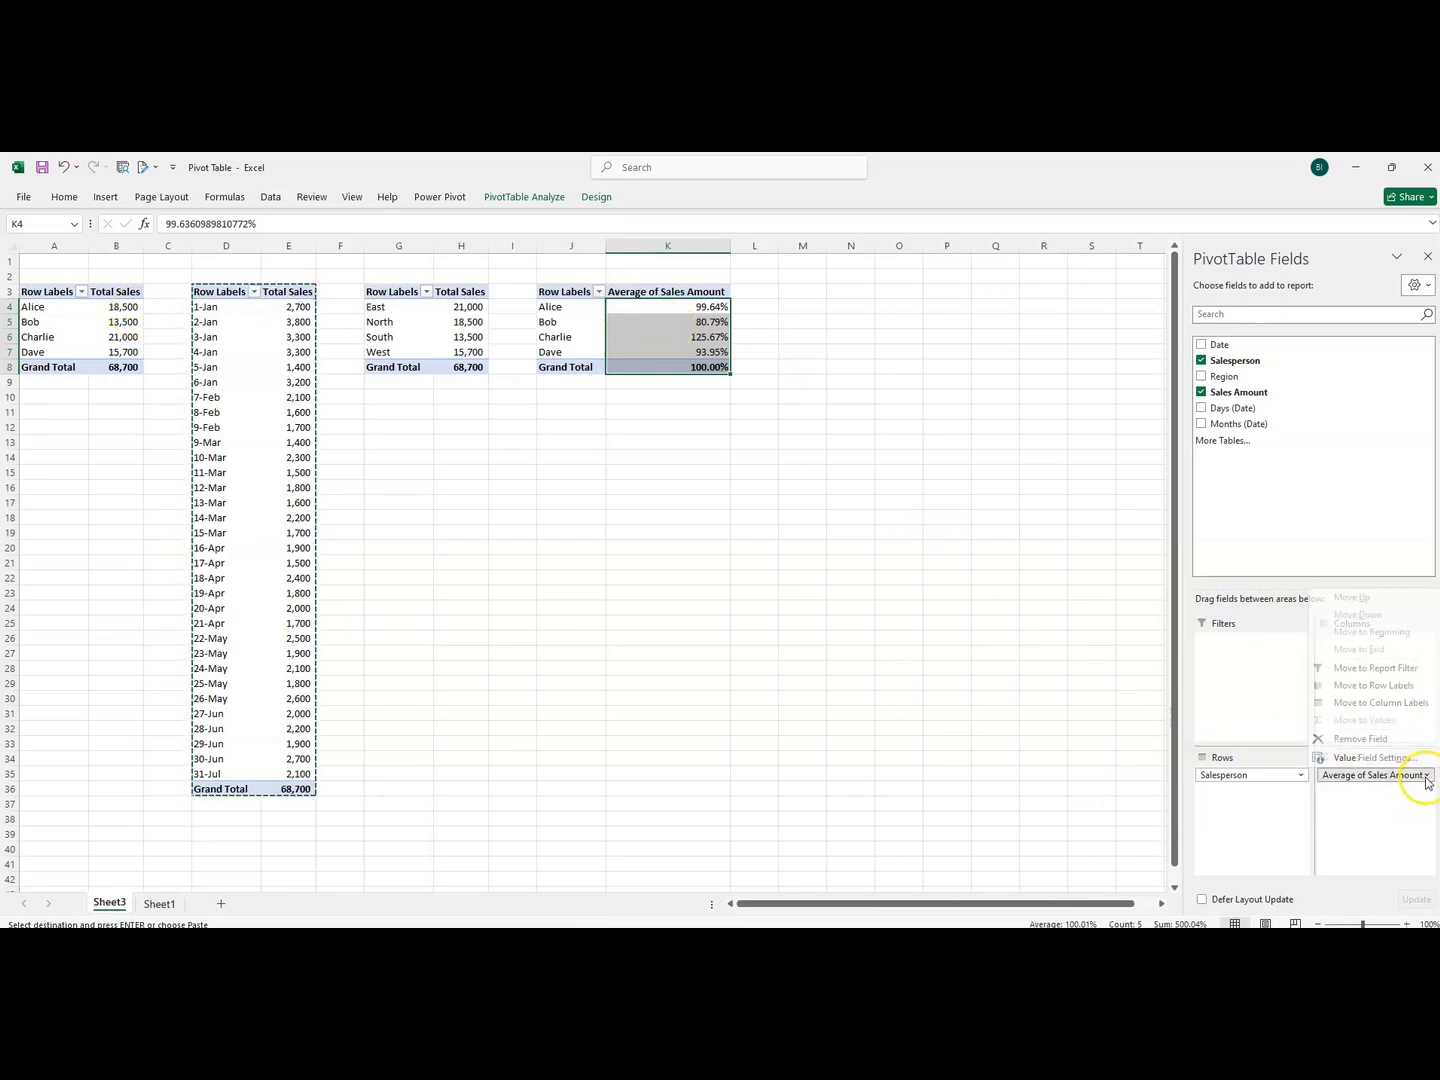
left_click(1384, 760)
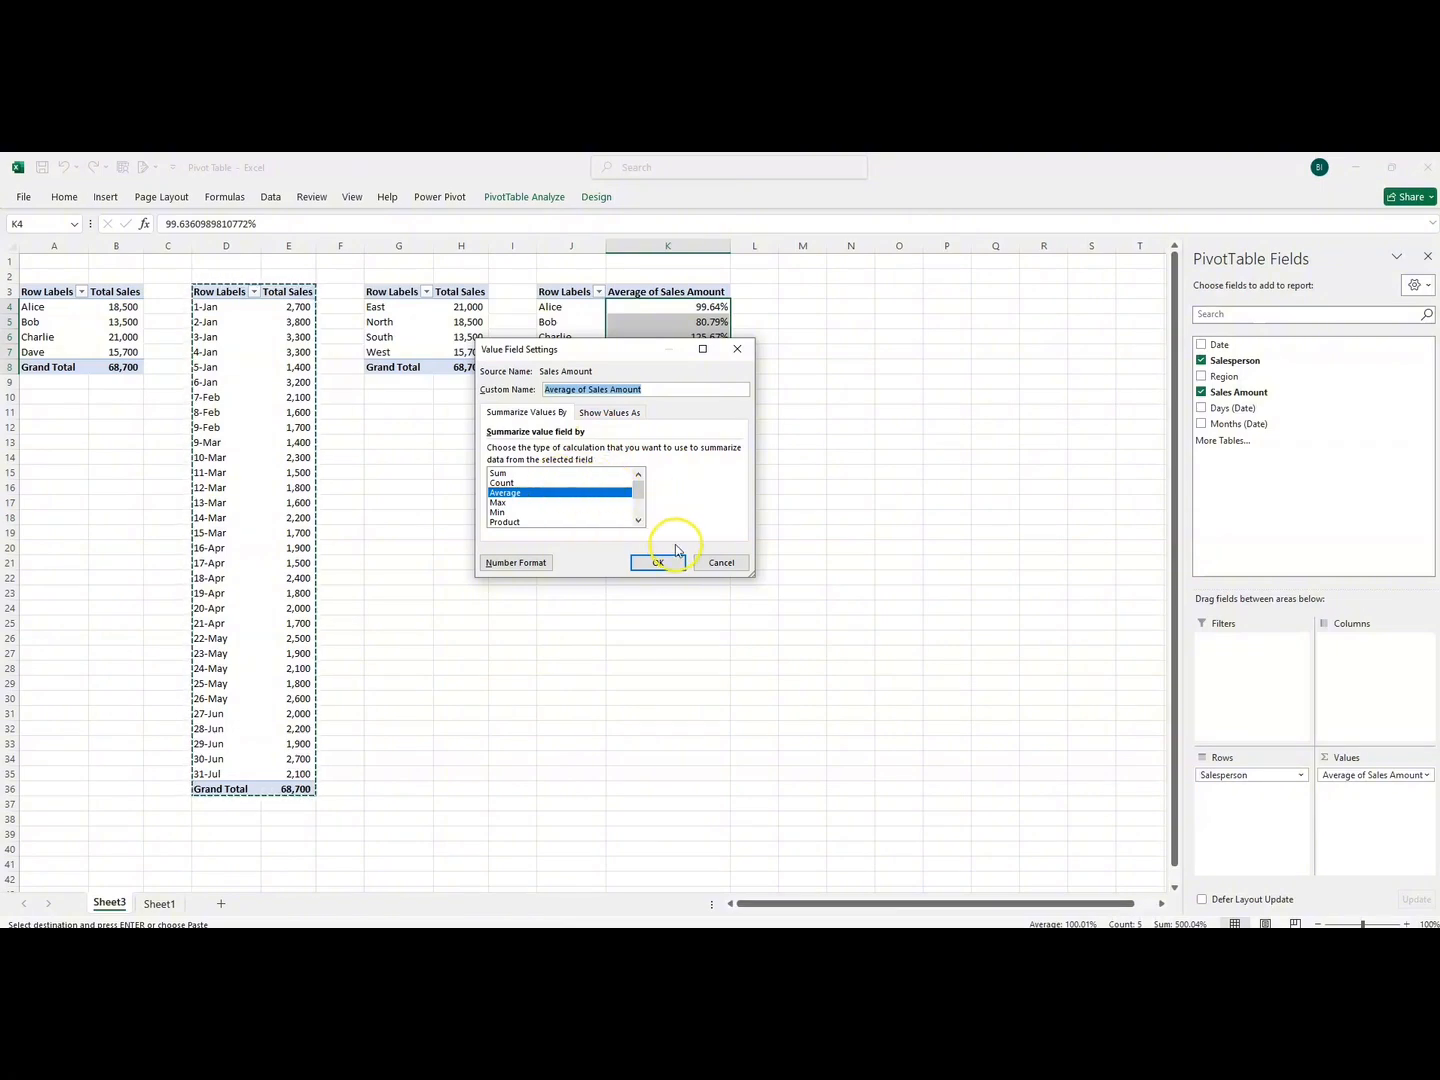
left_click(547, 414)
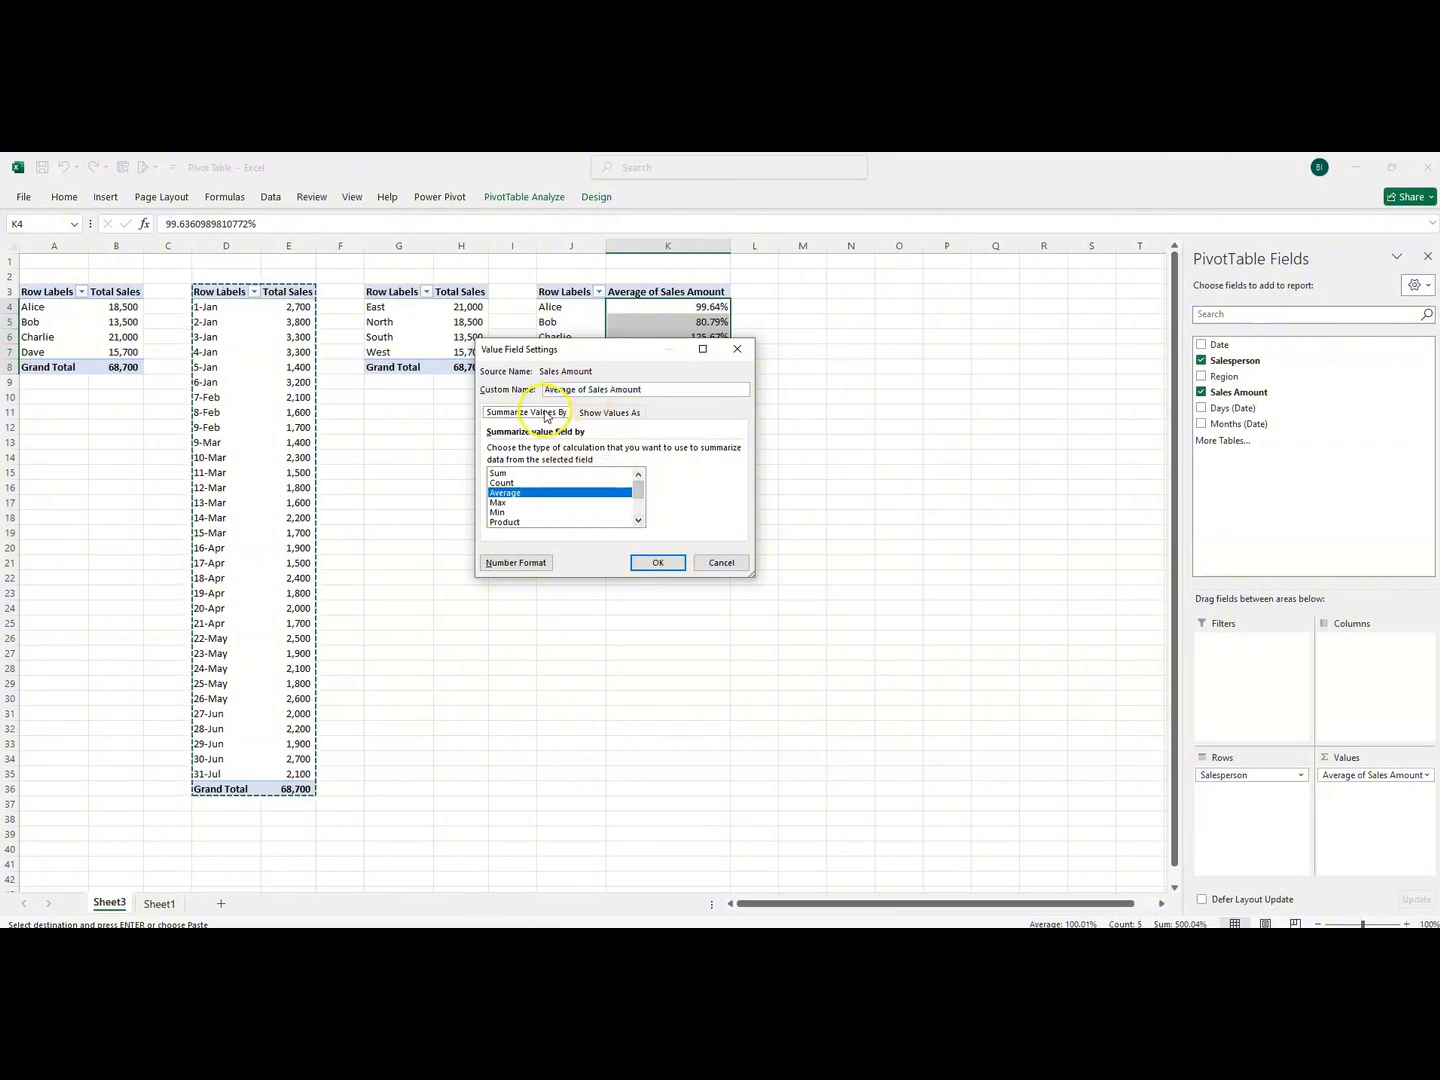
left_click(657, 562)
- Undo the percentage displays applied to Average of Sales Amount in the PivotTable at J3
left_click(687, 494)
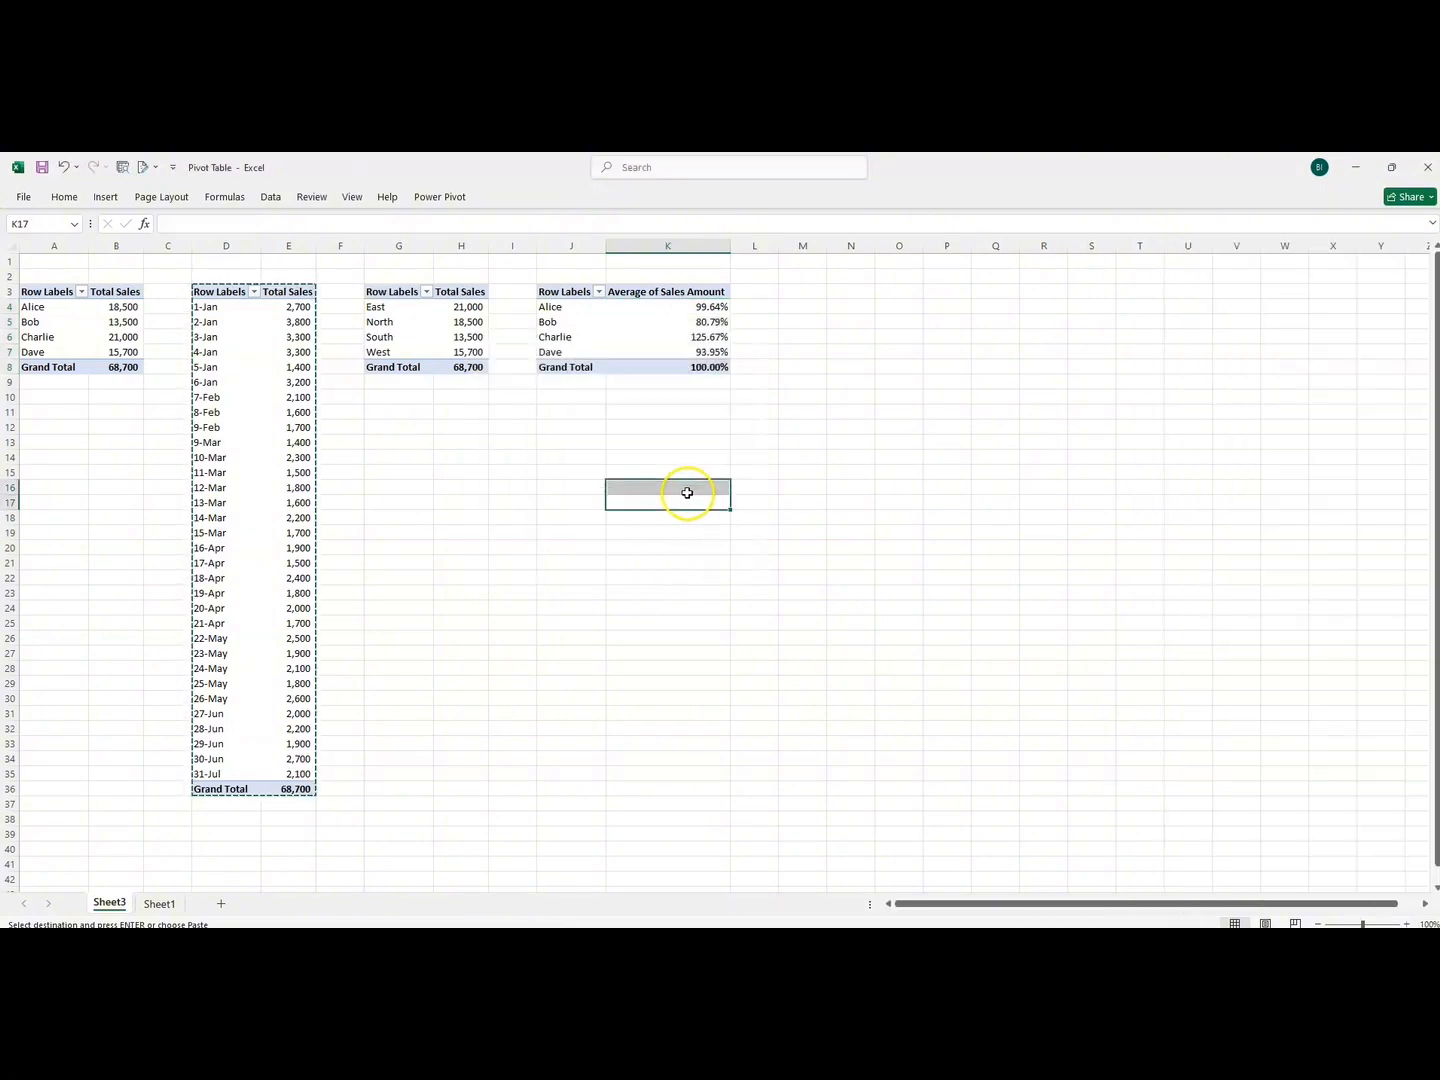
key("ctrl+z")
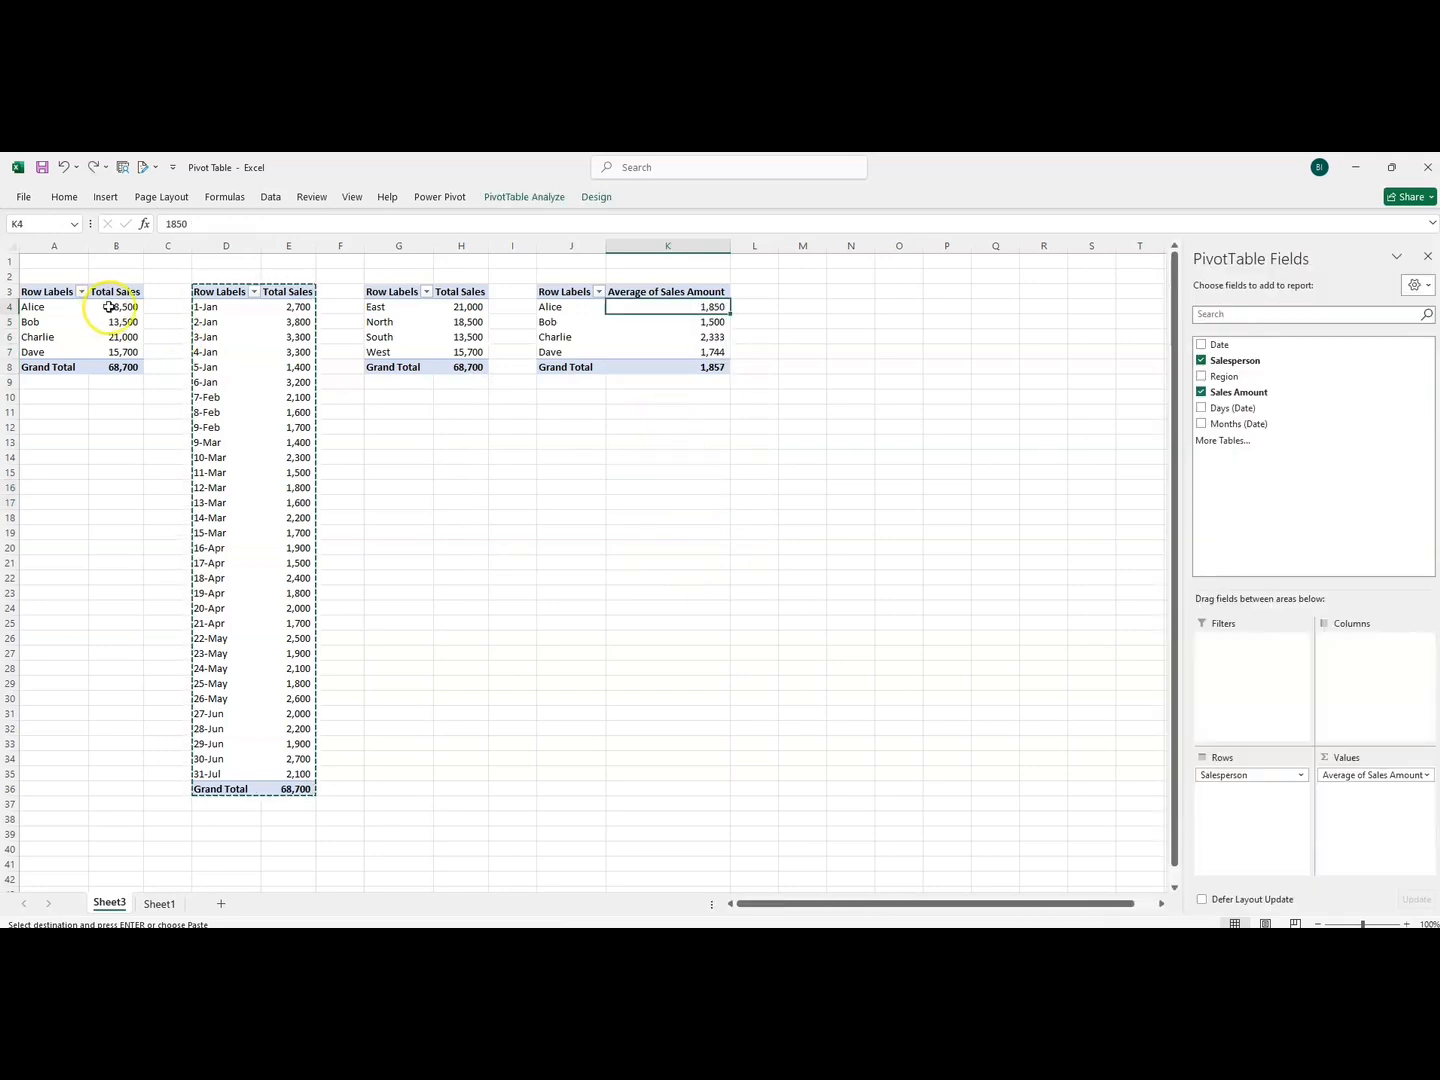
- Show the Total Sales values in the PivotTable at A3 as % of Grand Total
left_click_drag(116, 313, 117, 367)
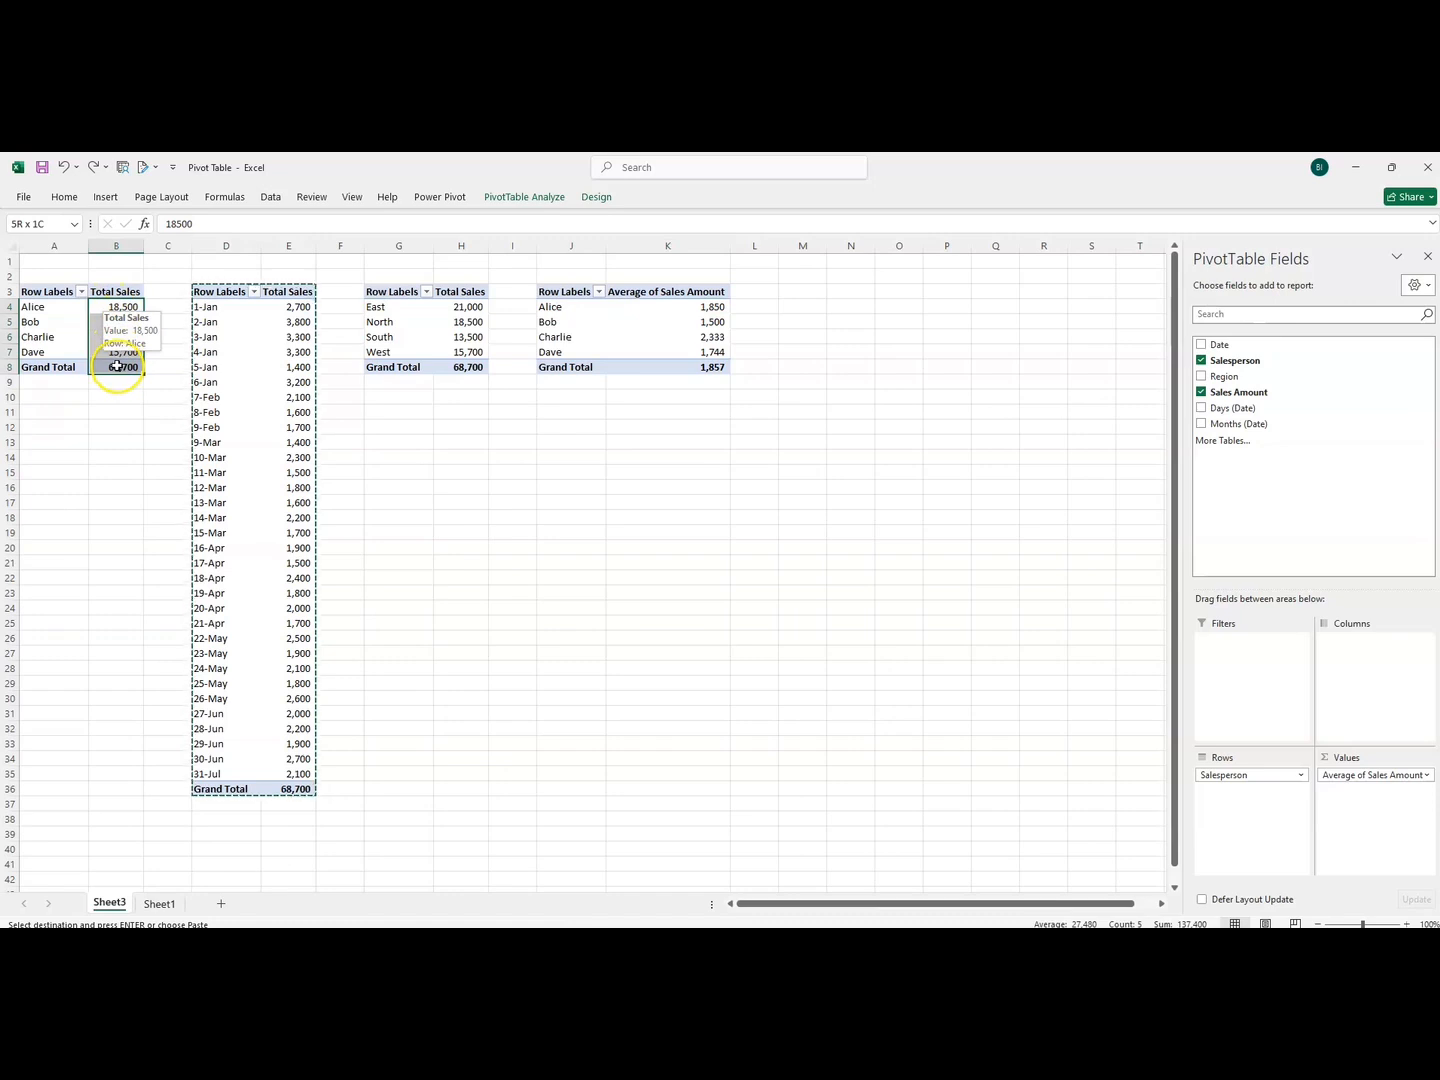
left_click(1427, 775)
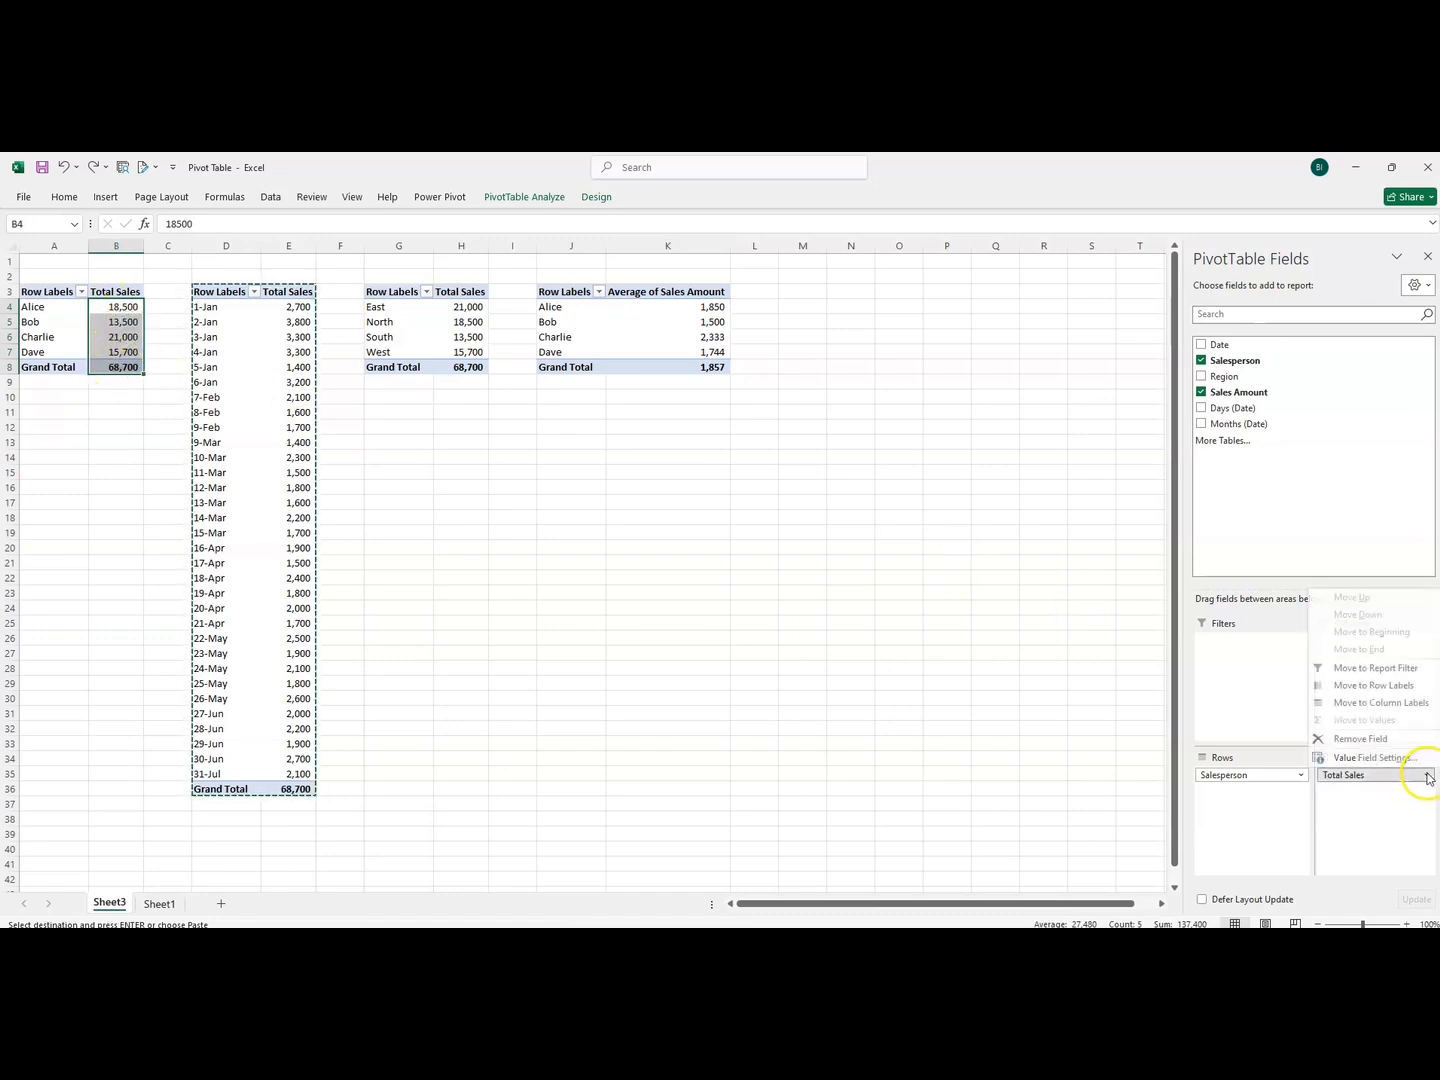
left_click(1397, 759)
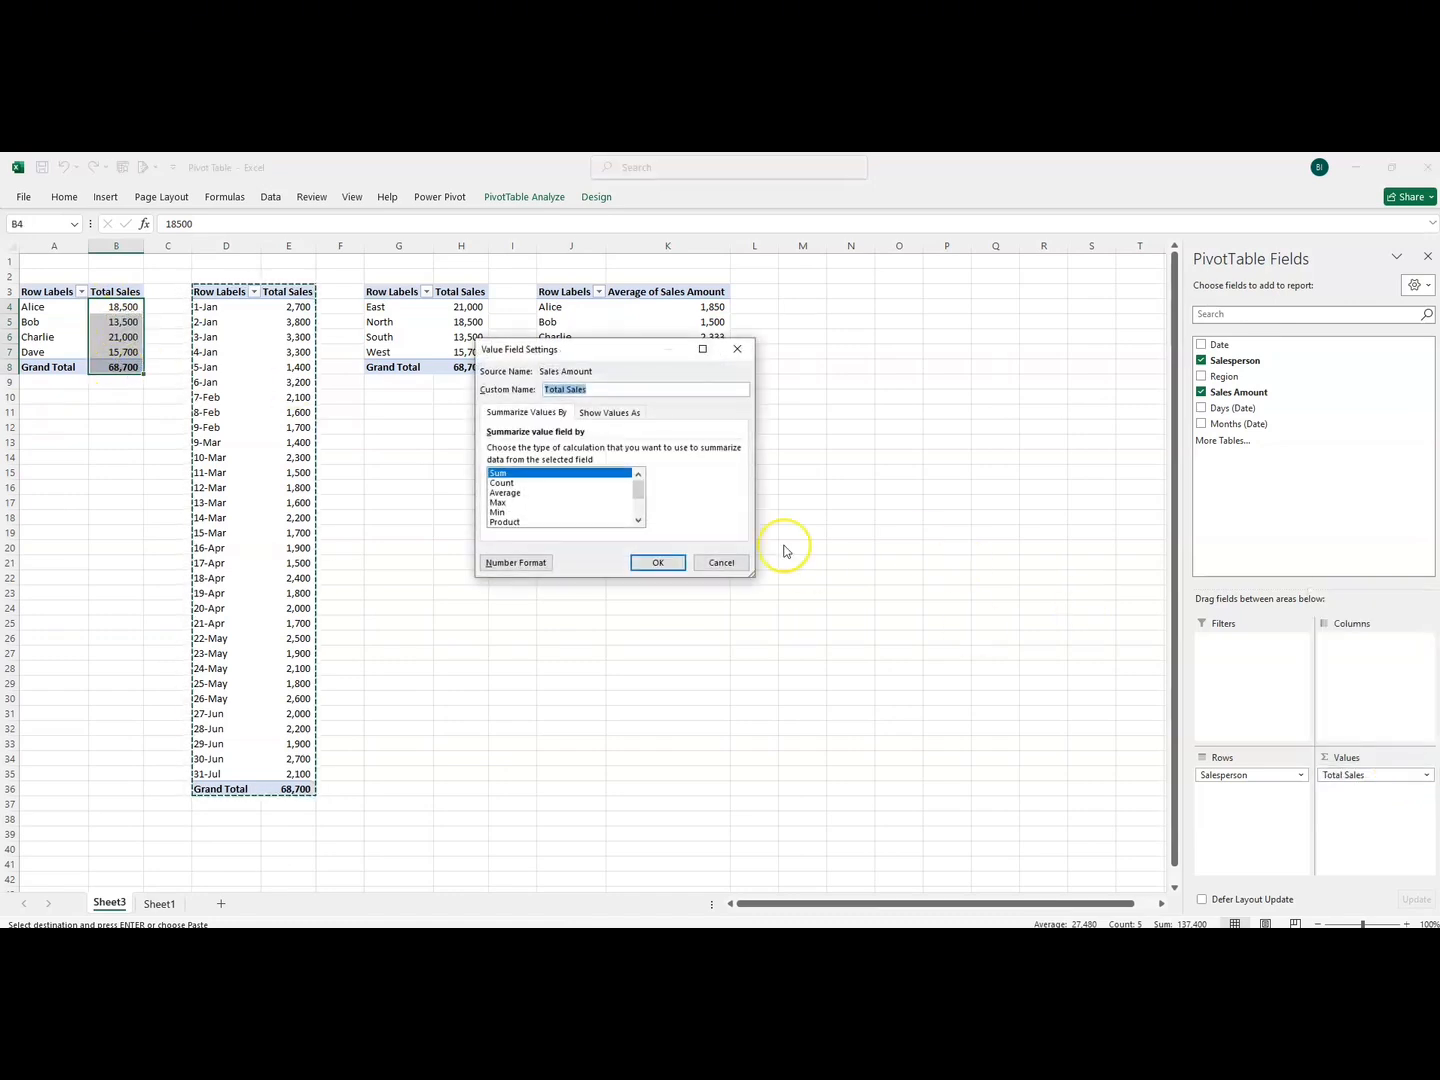
left_click(607, 415)
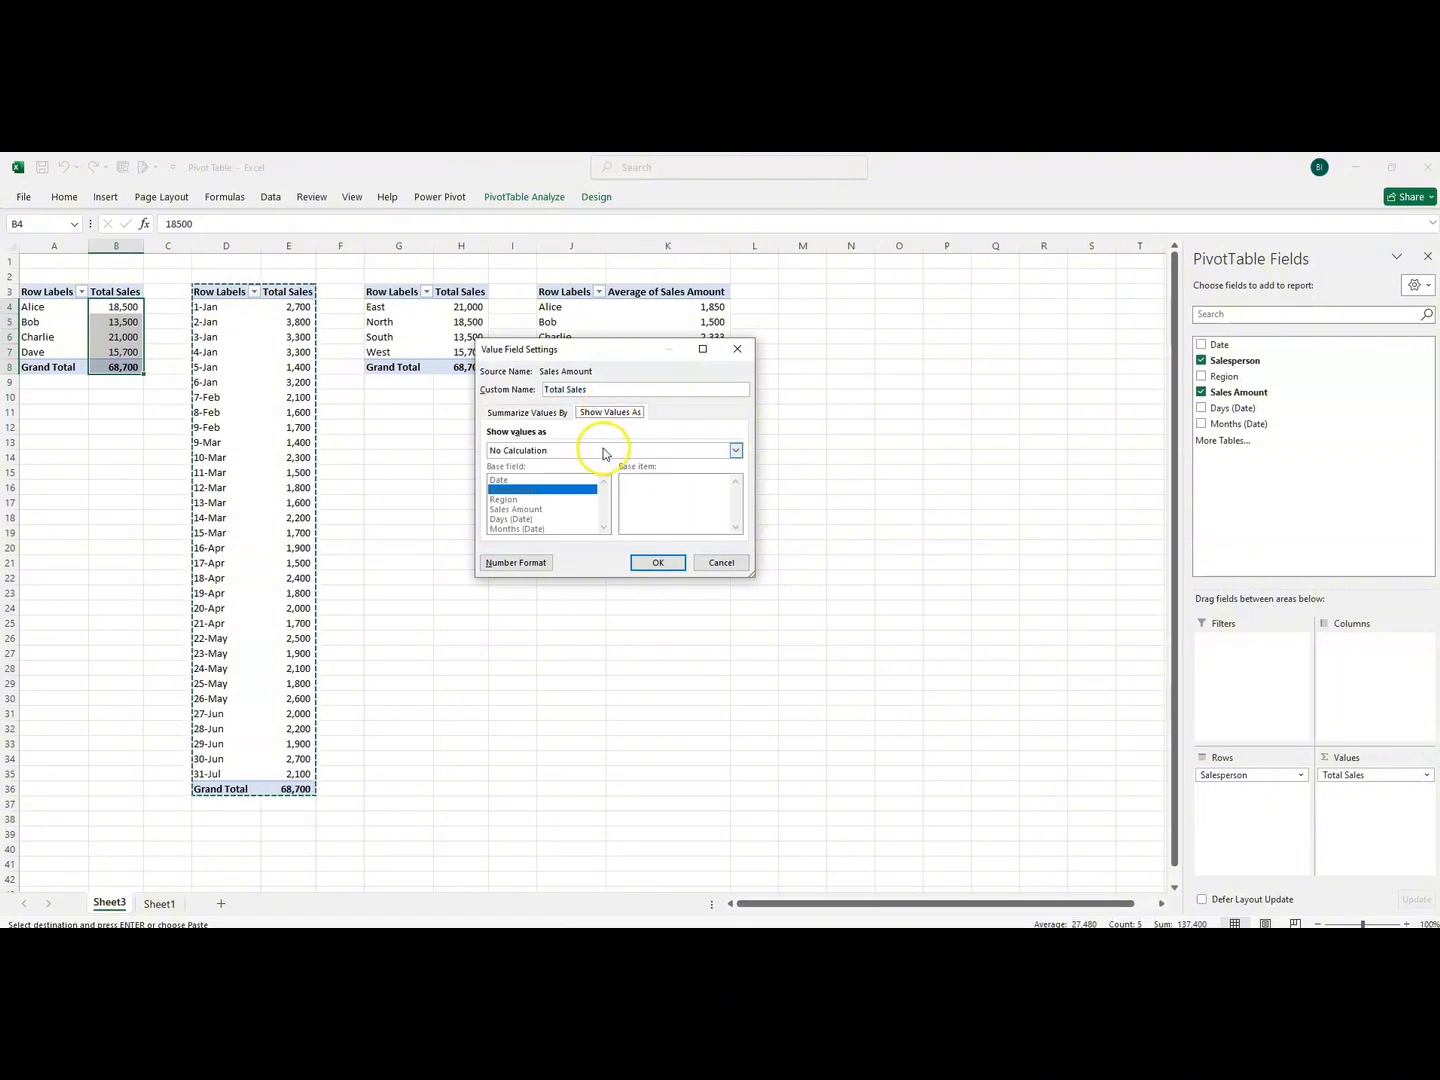
left_click(735, 452)
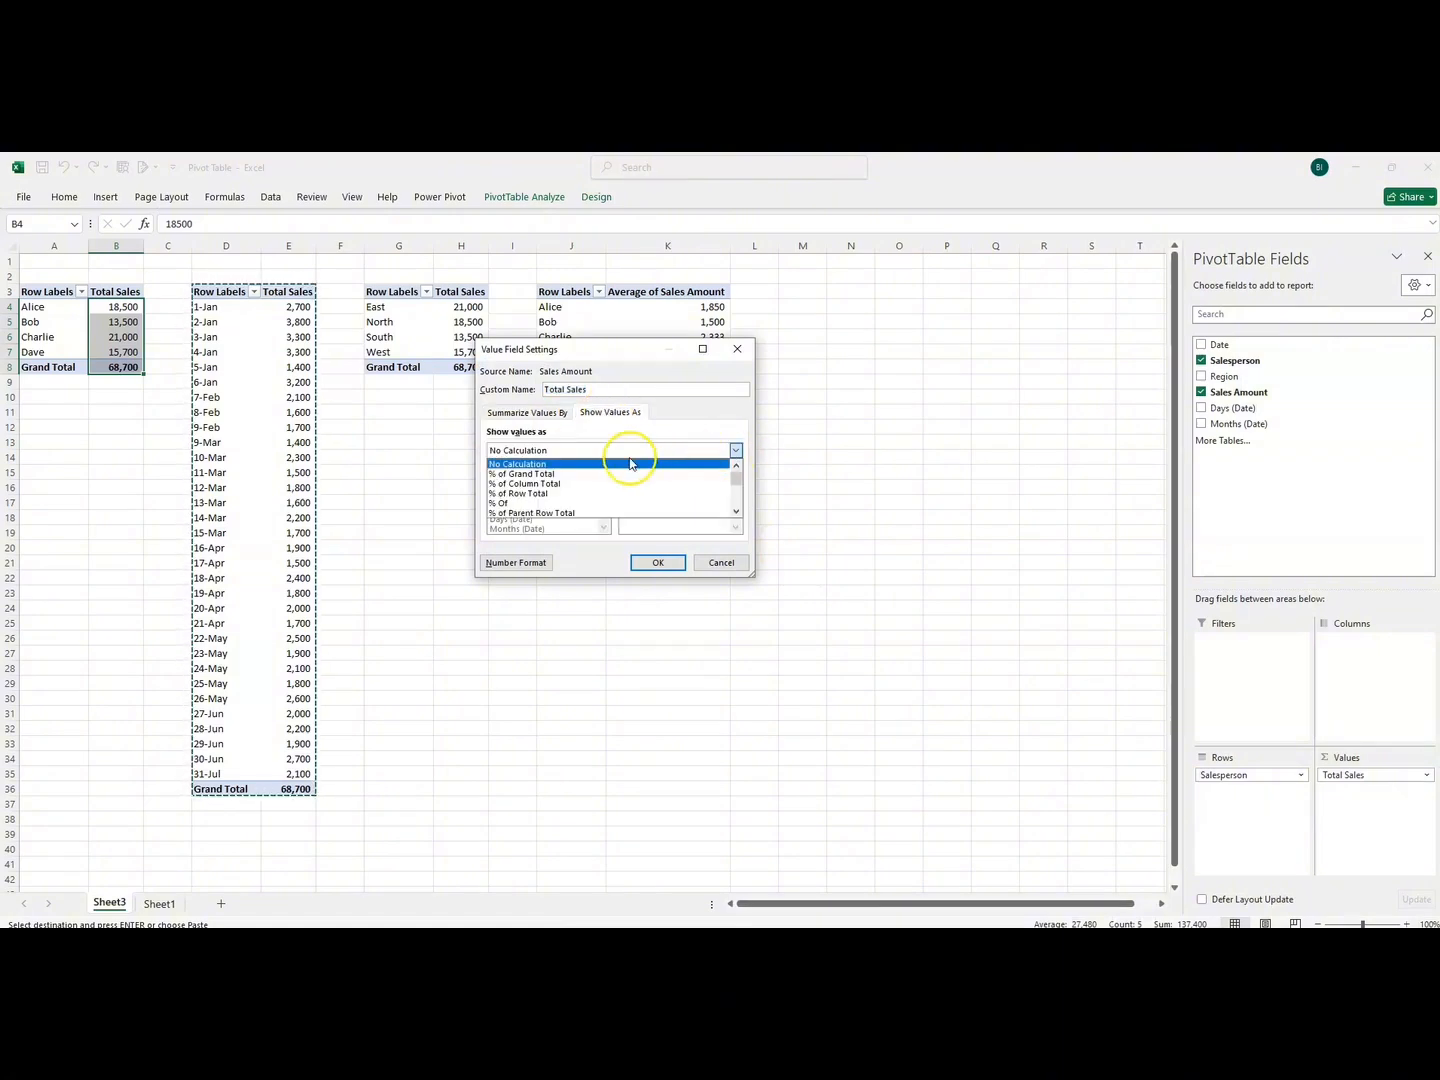
left_click(550, 474)
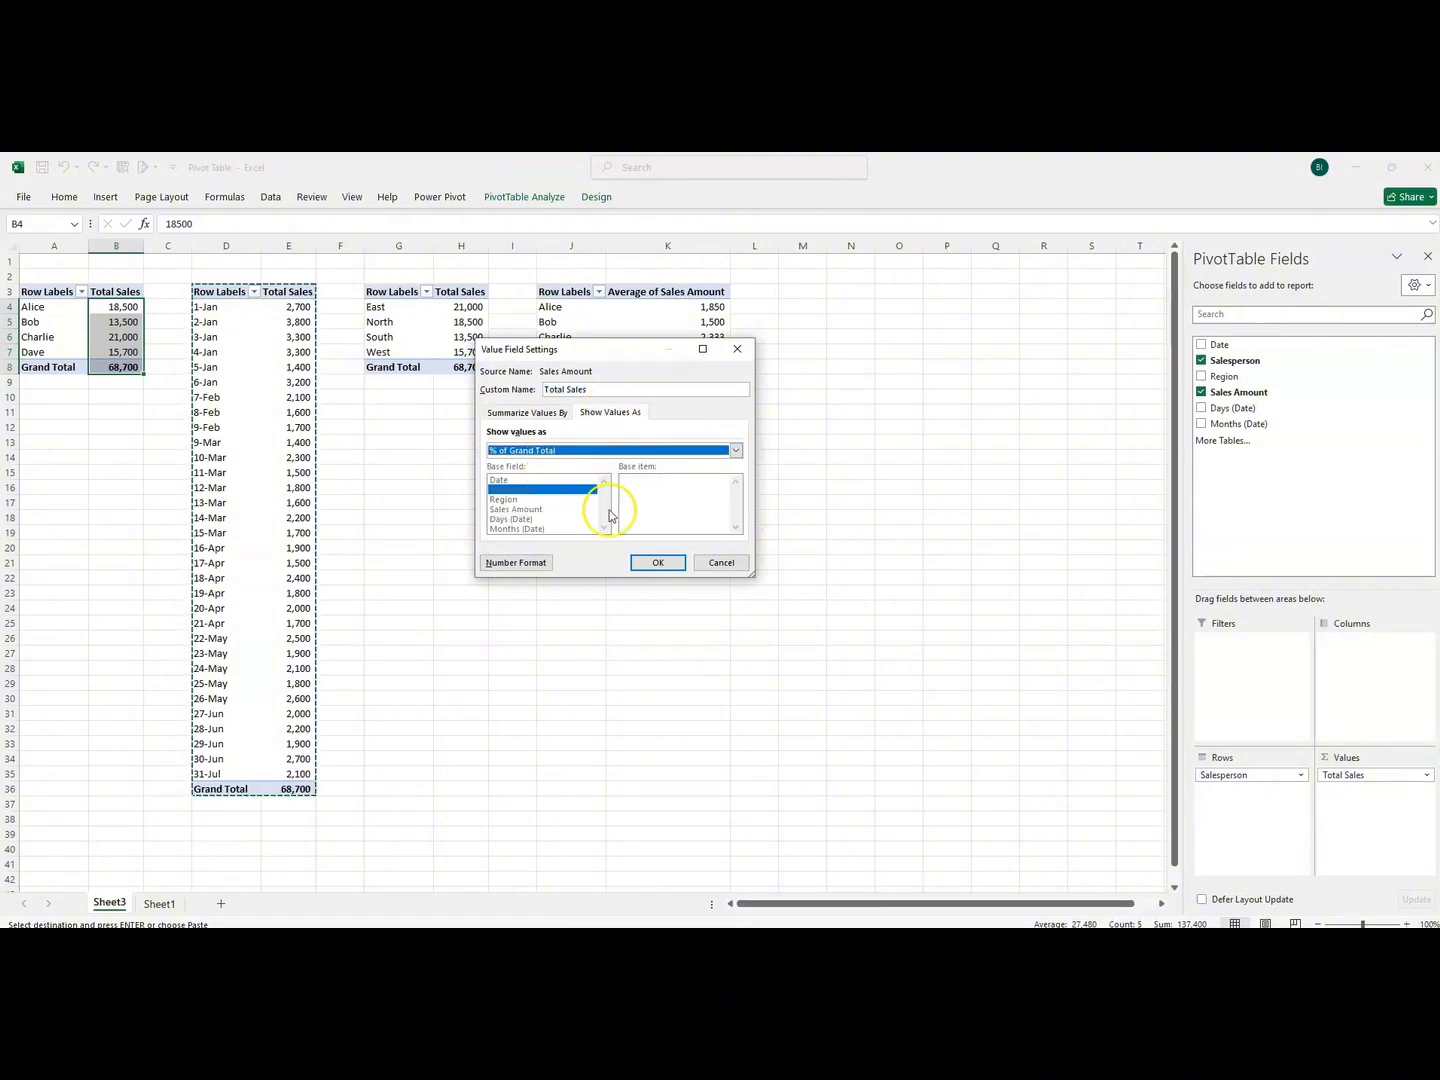
left_click(658, 562)
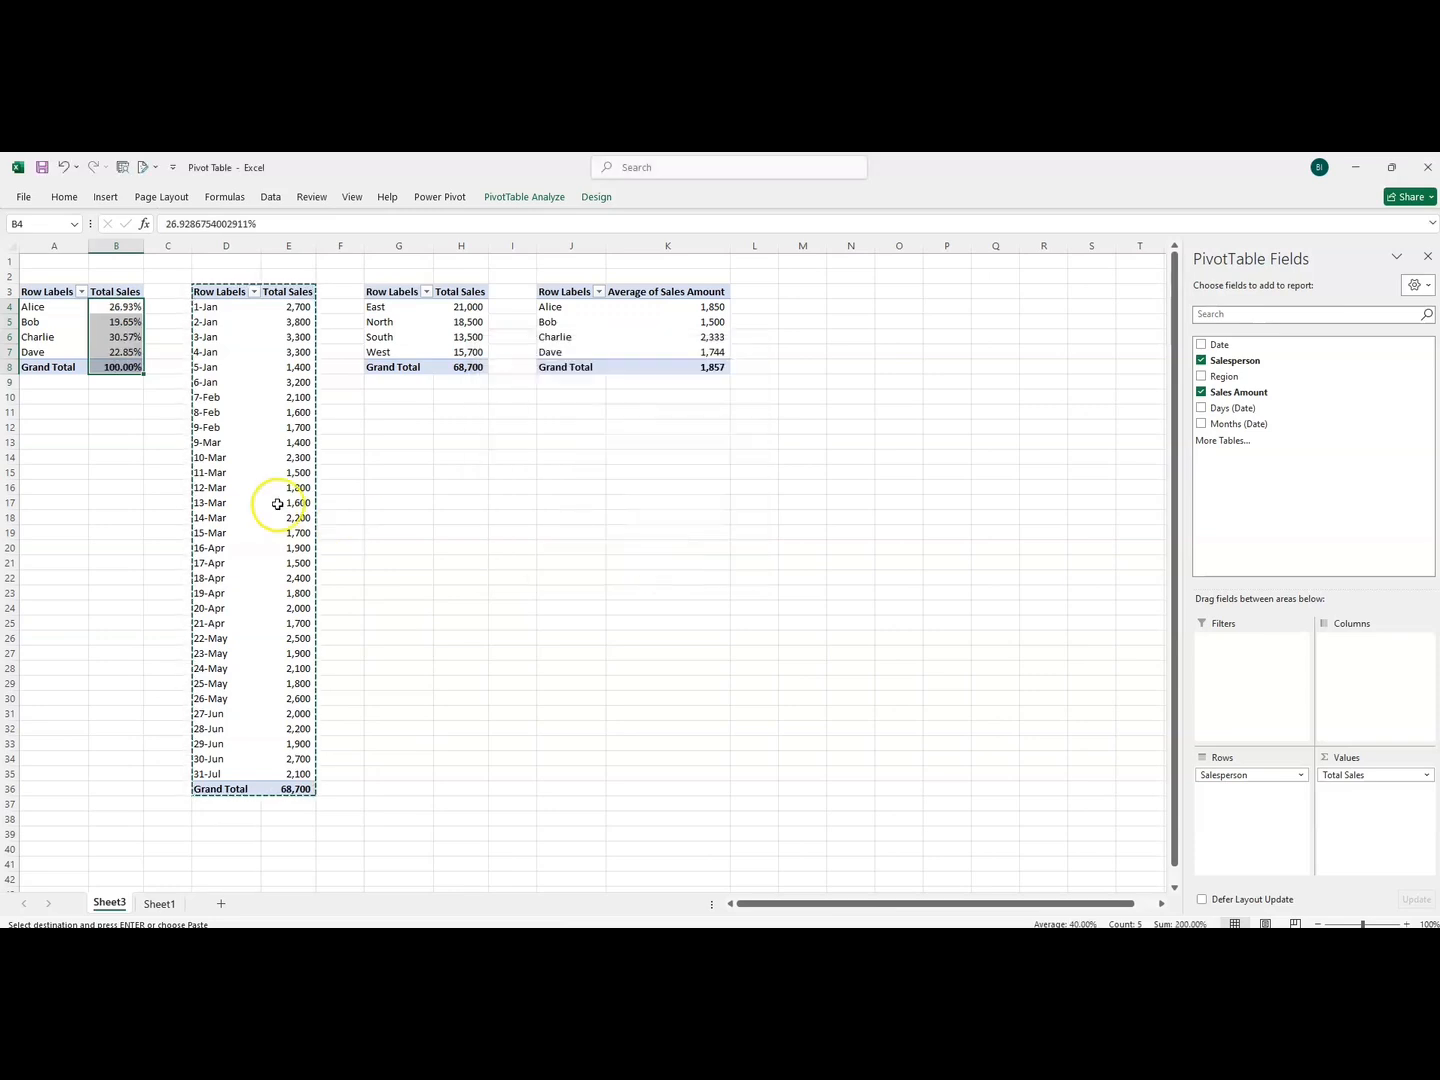
- Go through each salesperson's percentage of the grand total in the PivotTable at A3
left_click(104, 307)
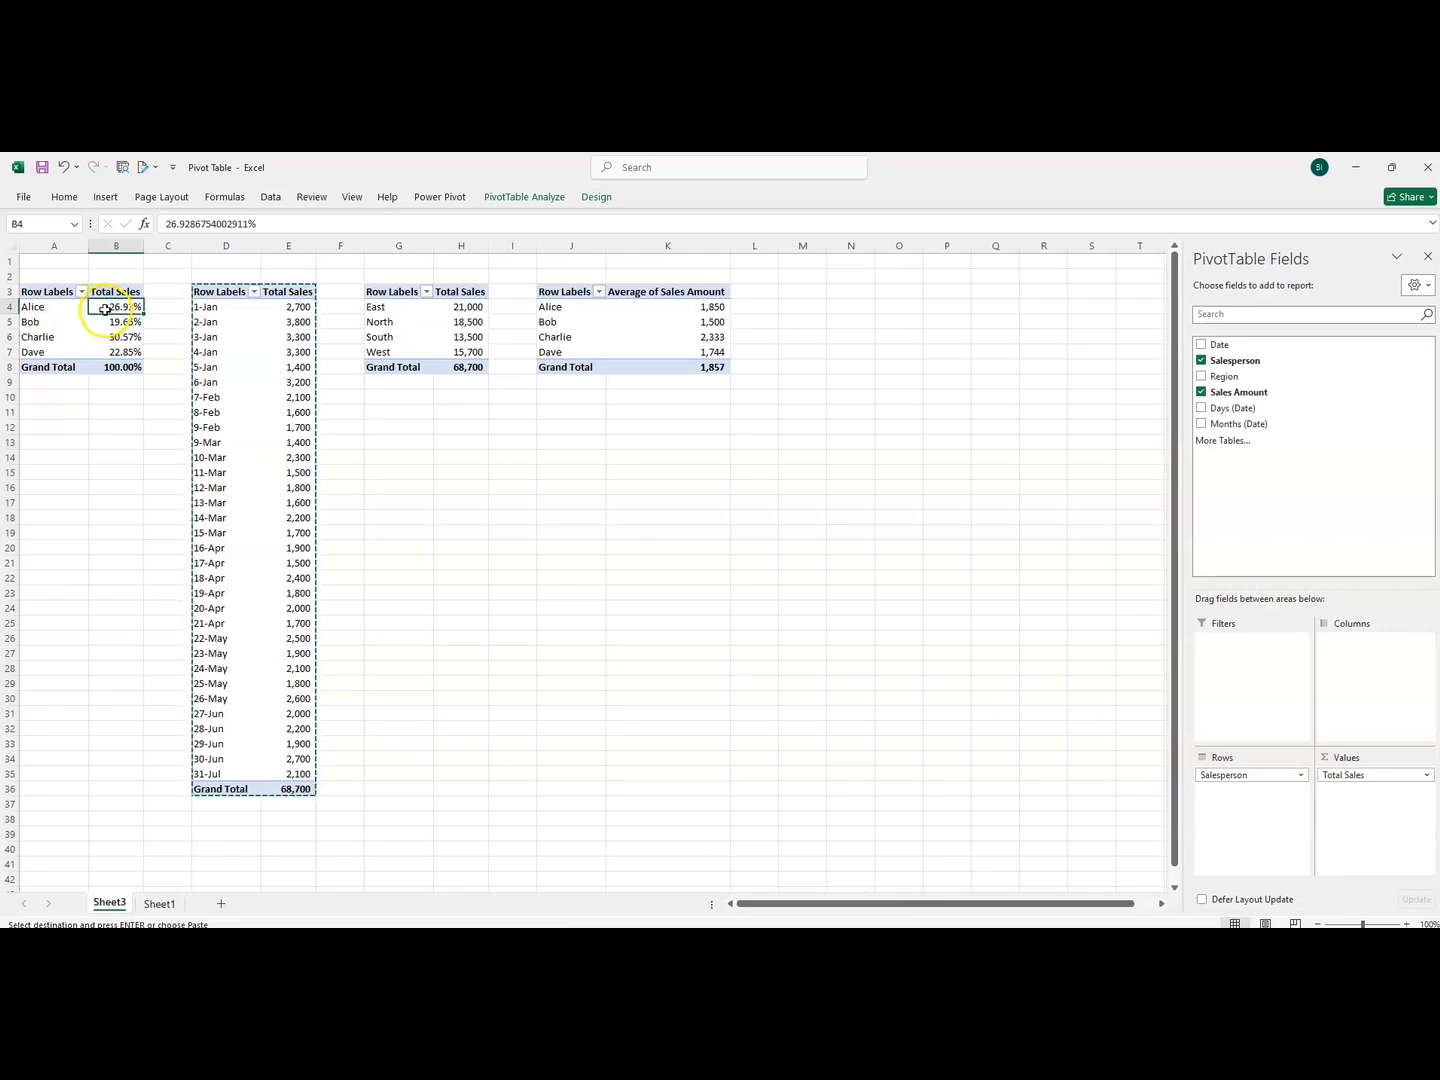
left_click(108, 368)
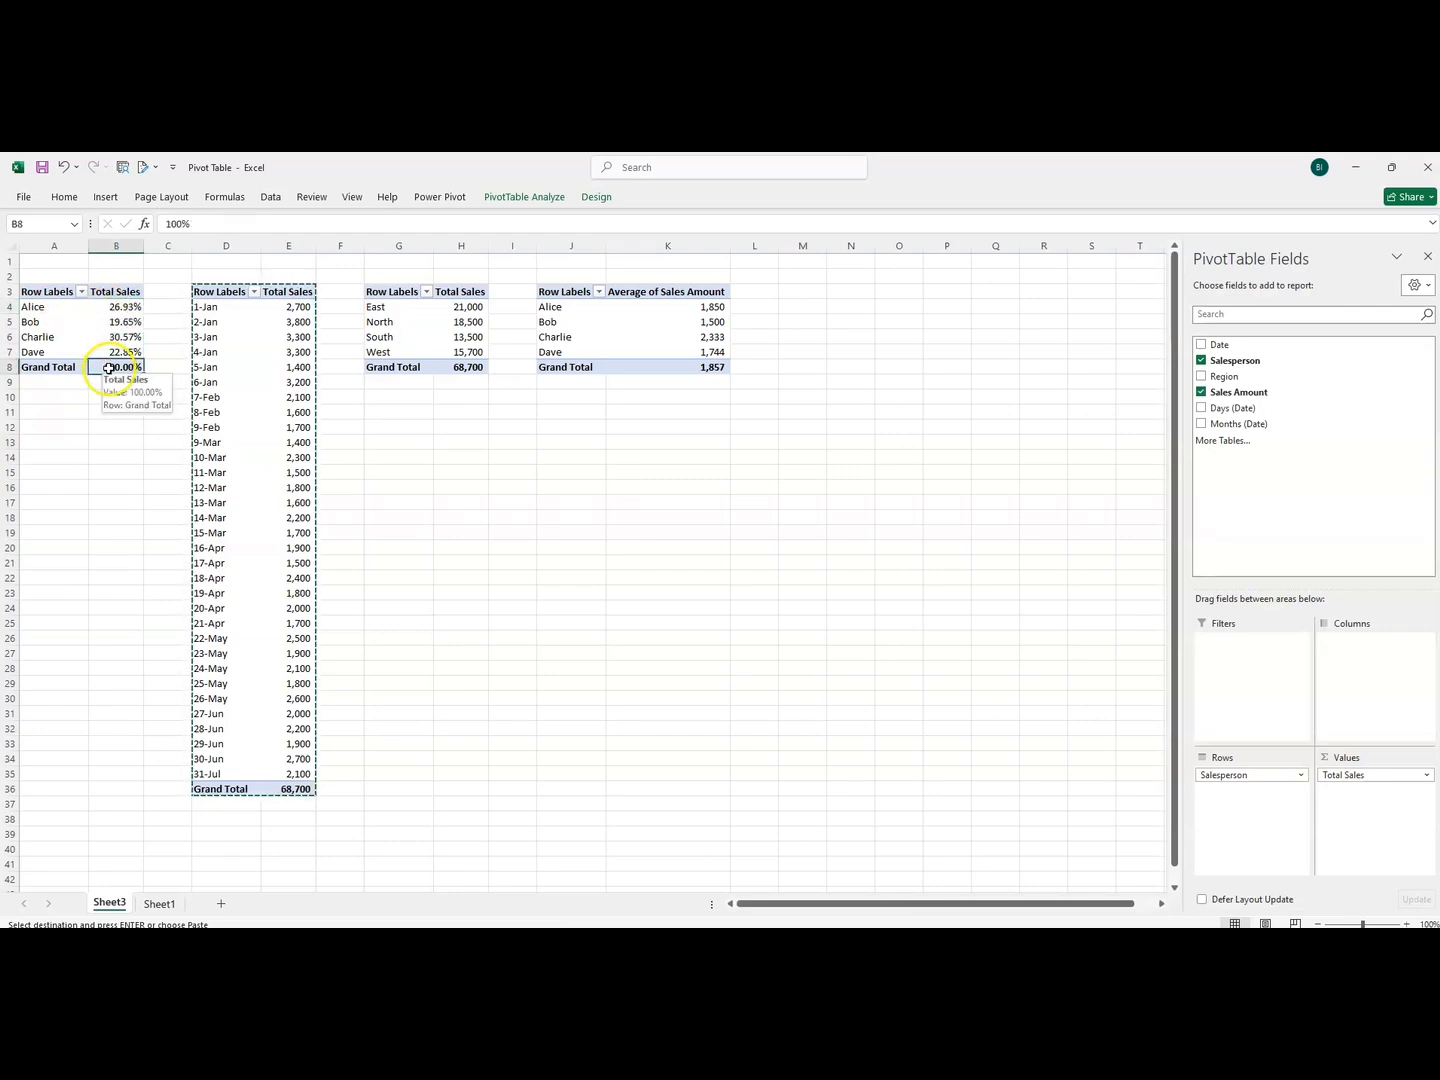
left_click(42, 320)
left_click(121, 321)
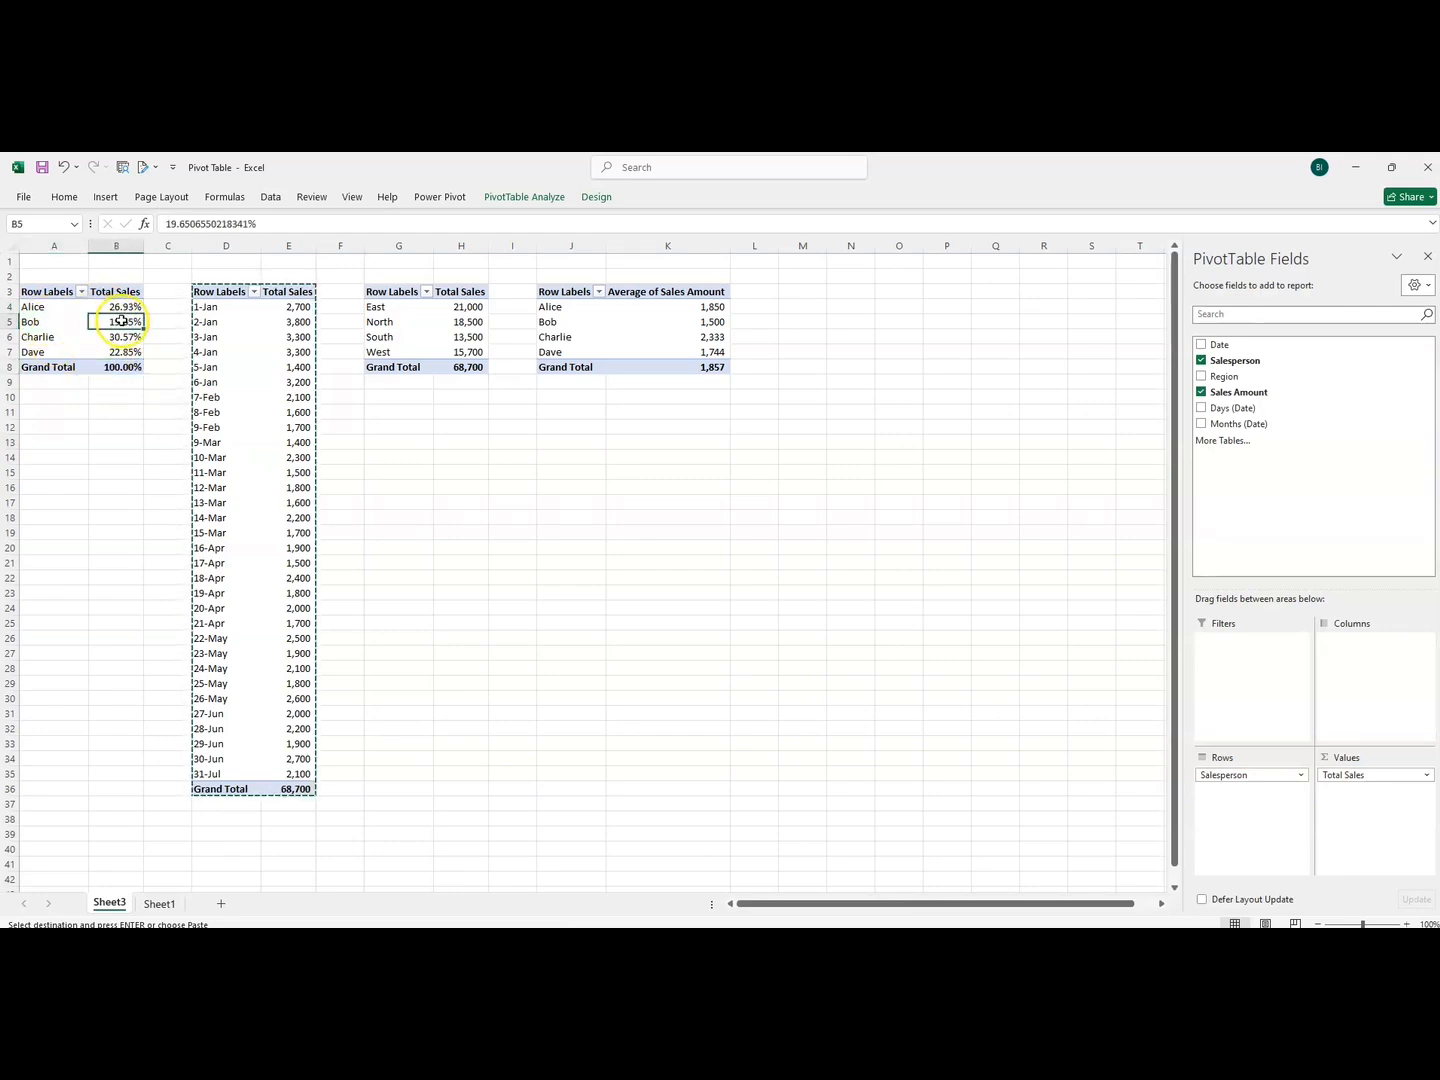
left_click_drag(38, 337, 109, 338)
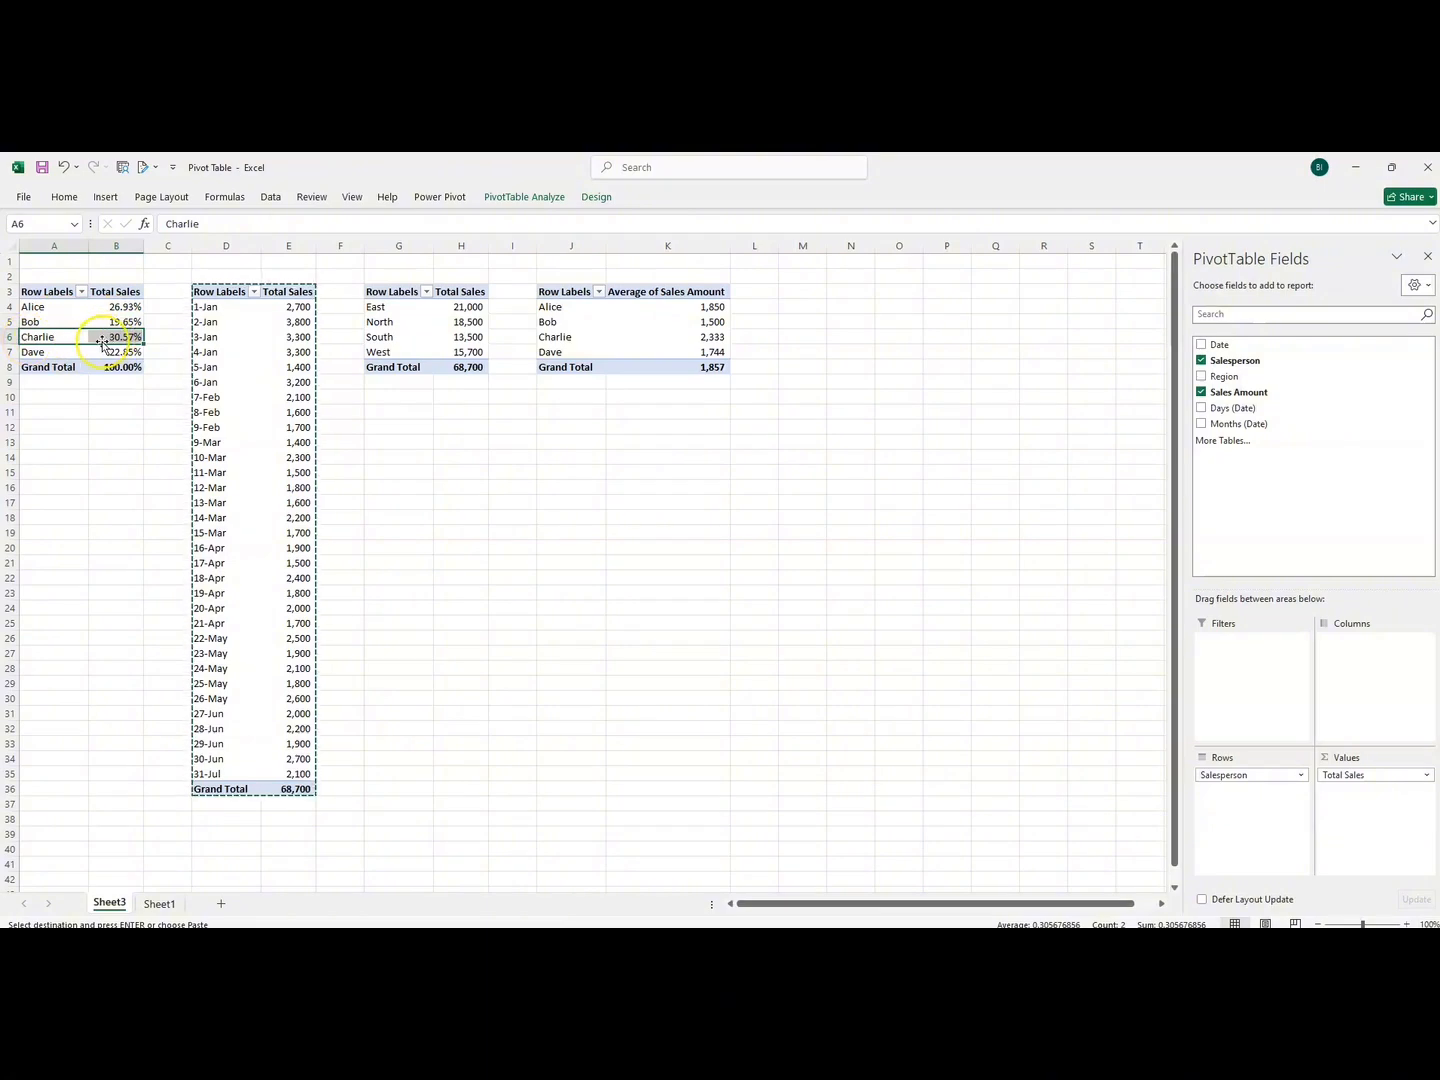
left_click(54, 346)
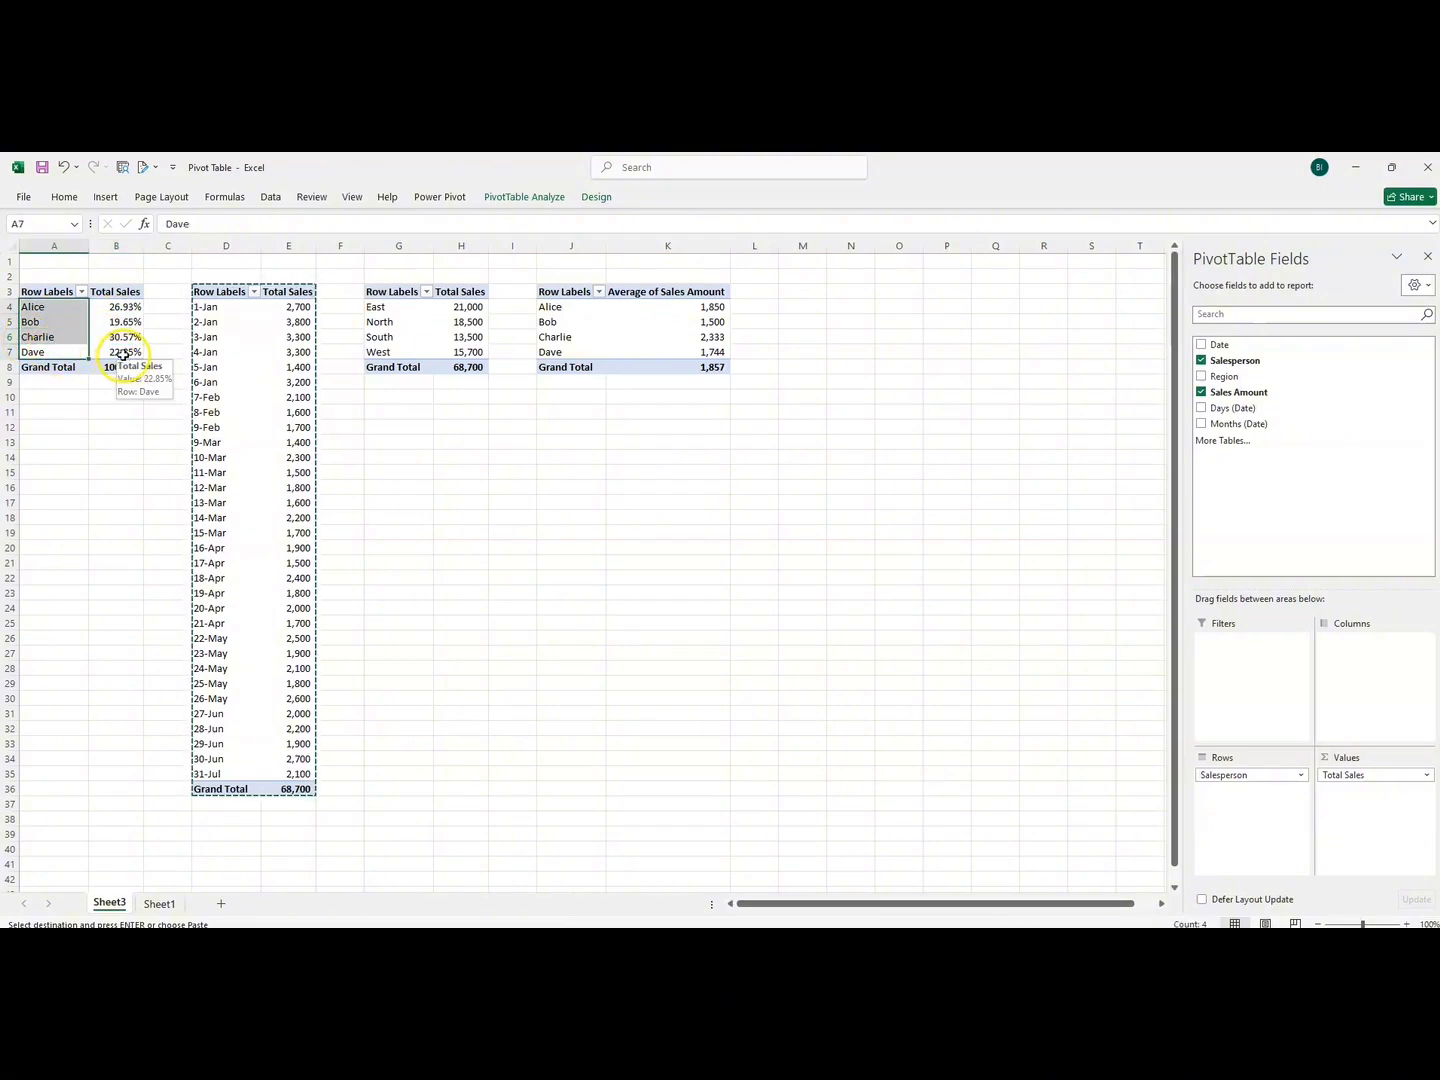
left_click(118, 352)
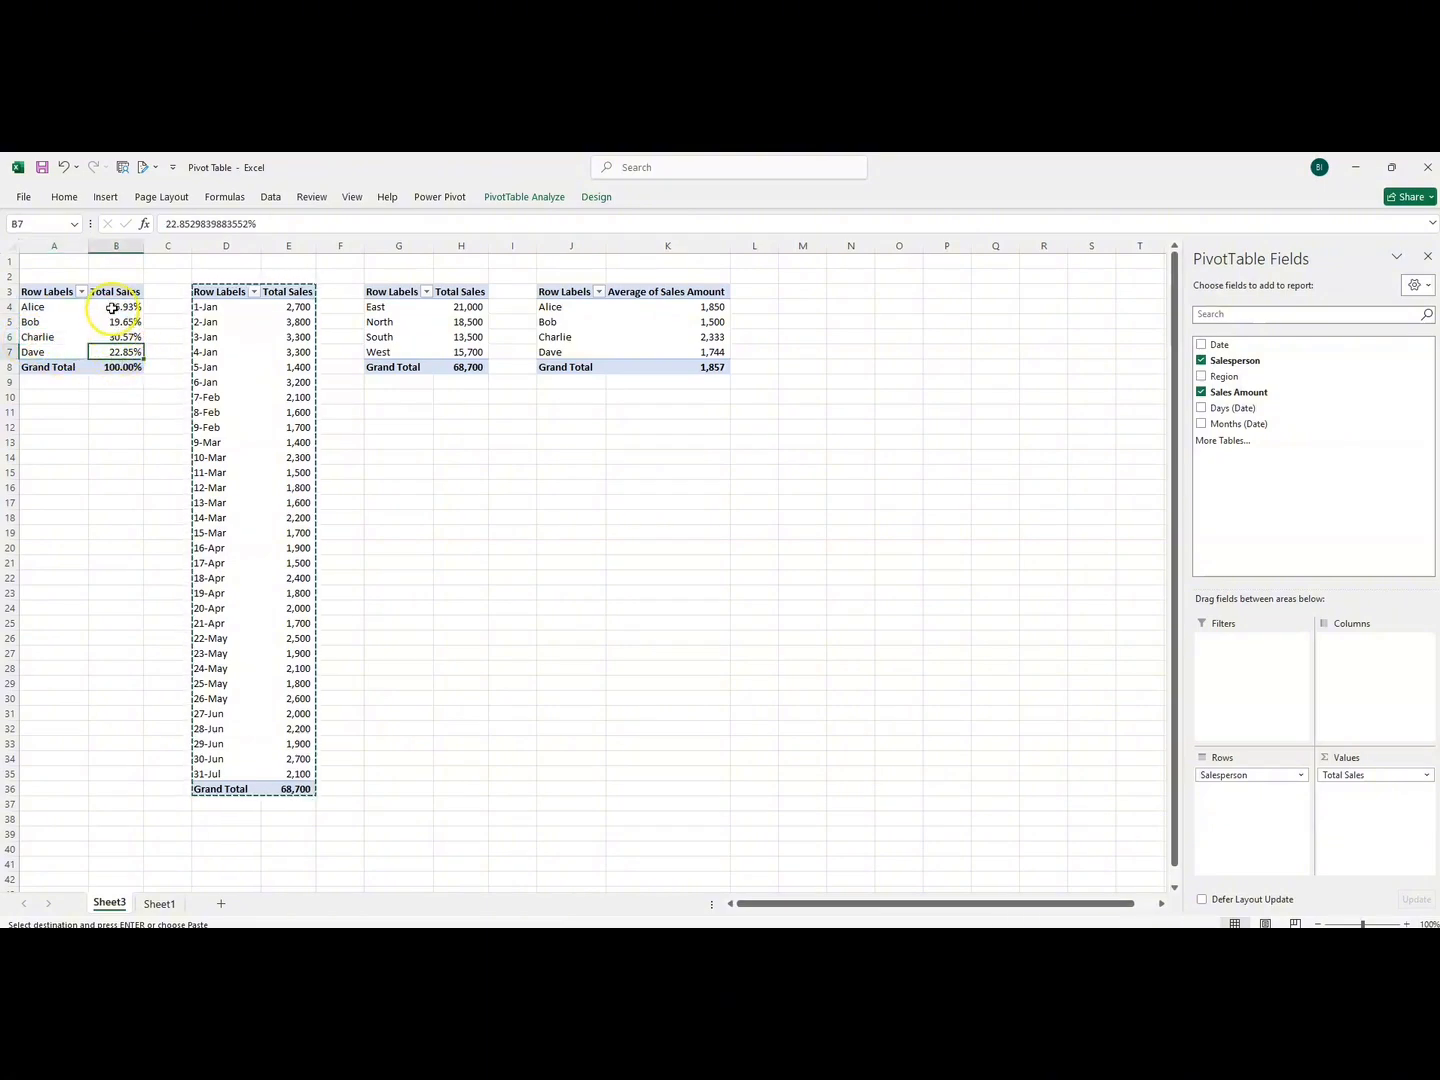
left_click(422, 472)
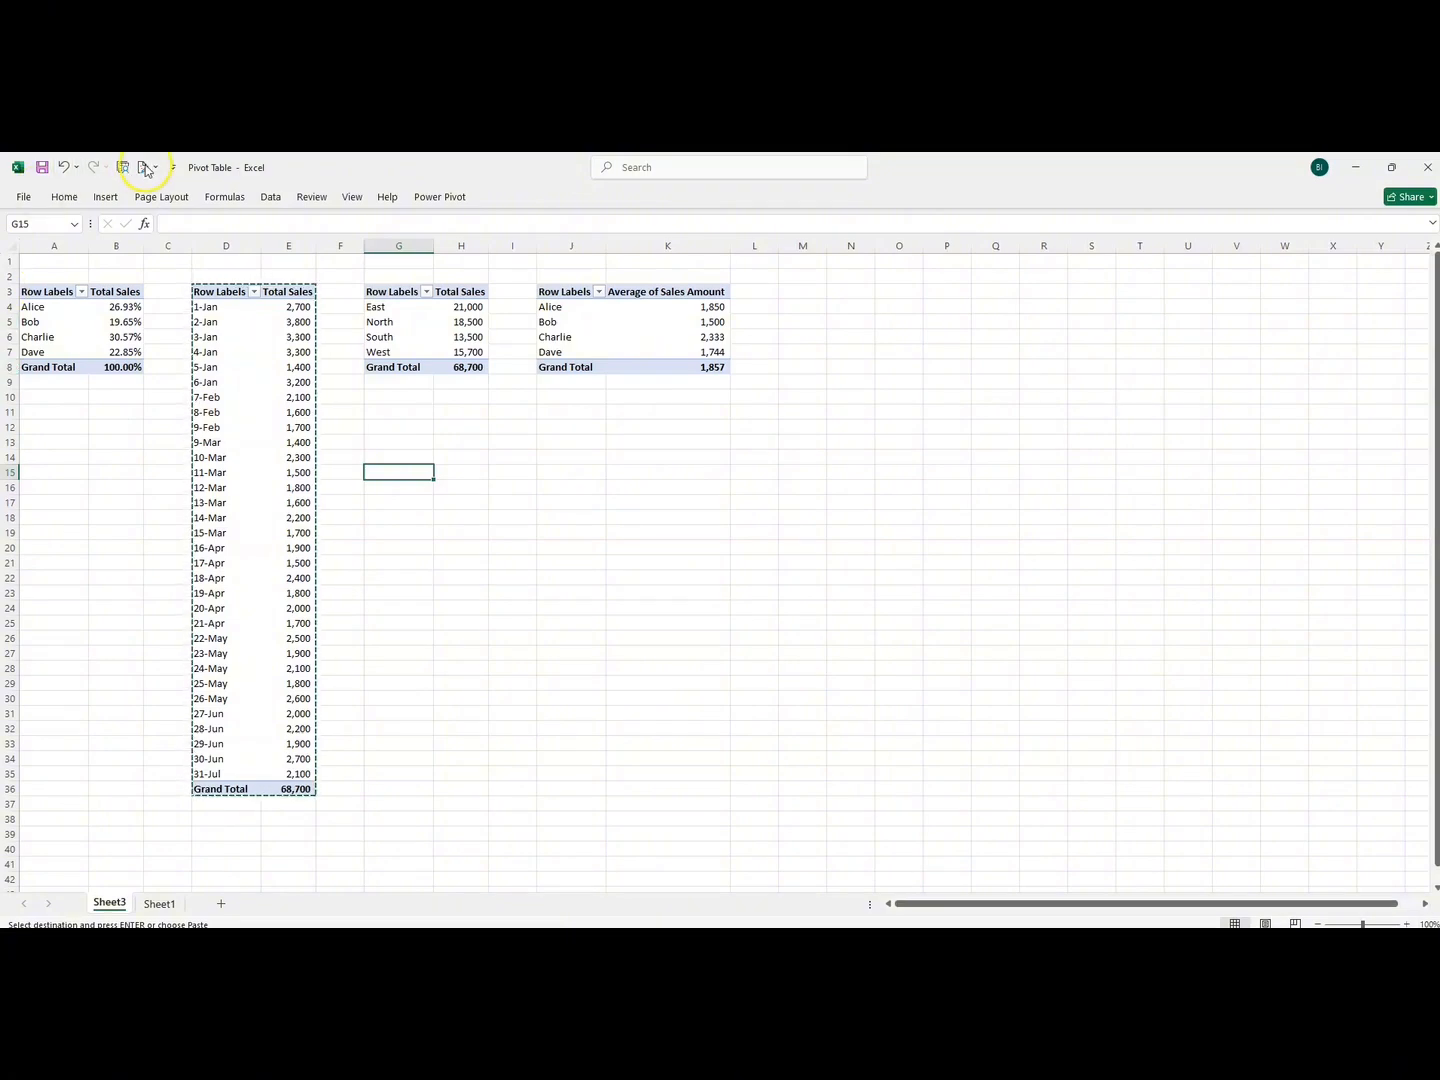
- Copy the PivotTable at J3 to cell N3 and autofit the widths of columns N and O
left_click_drag(556, 293, 681, 368)
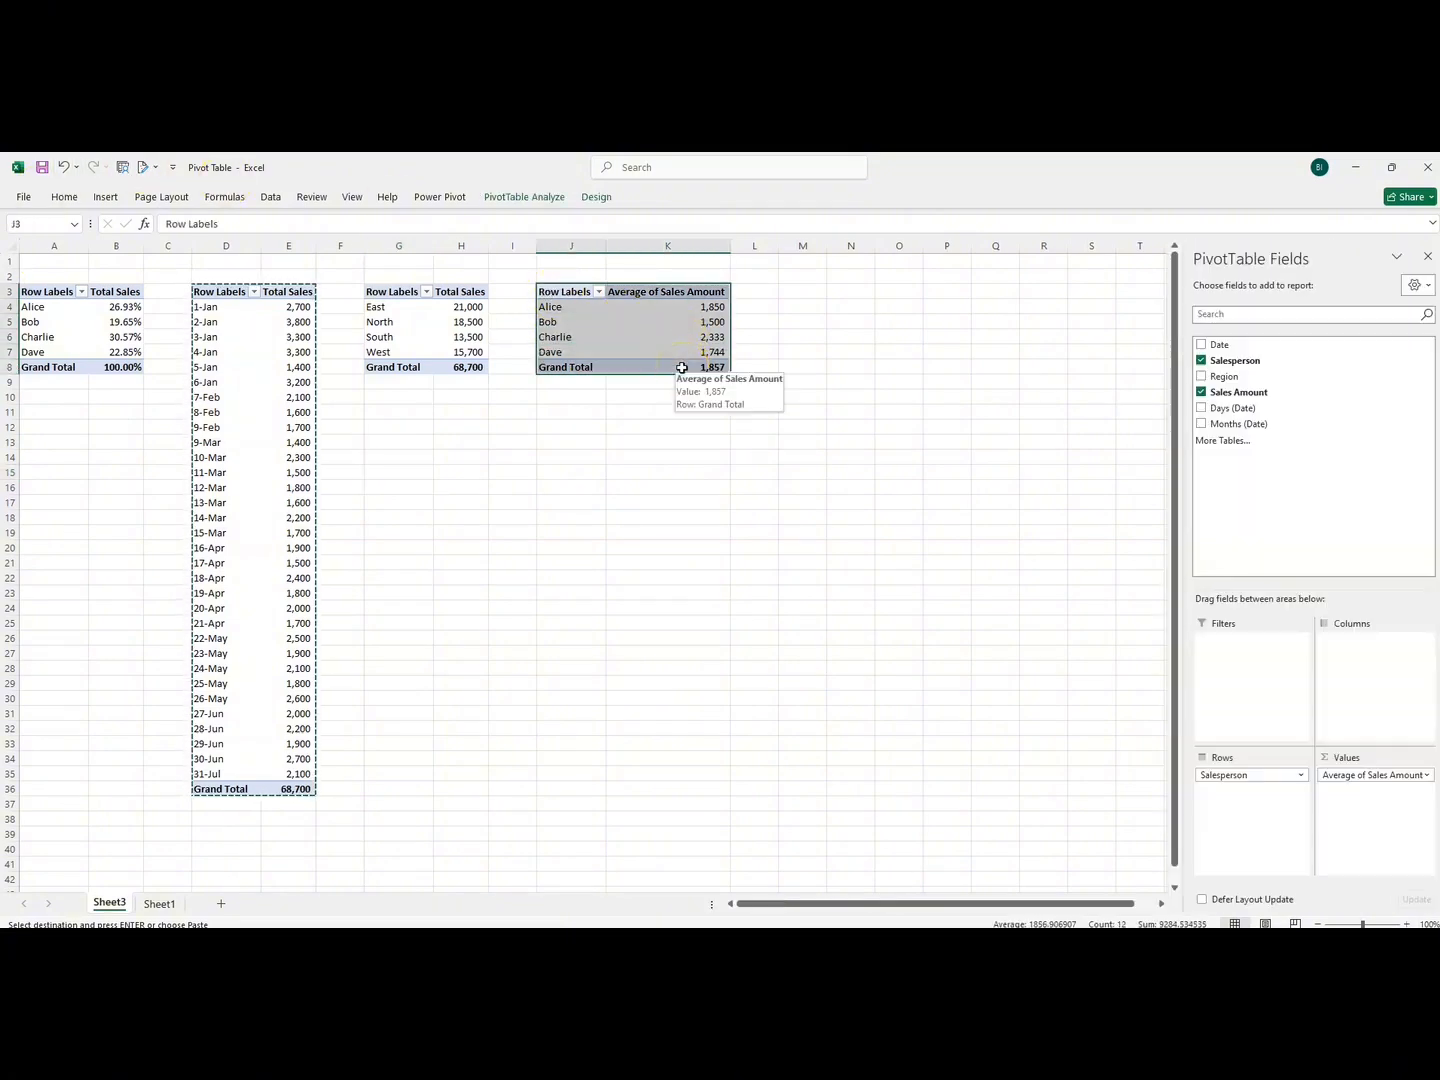
key("ctrl+c")
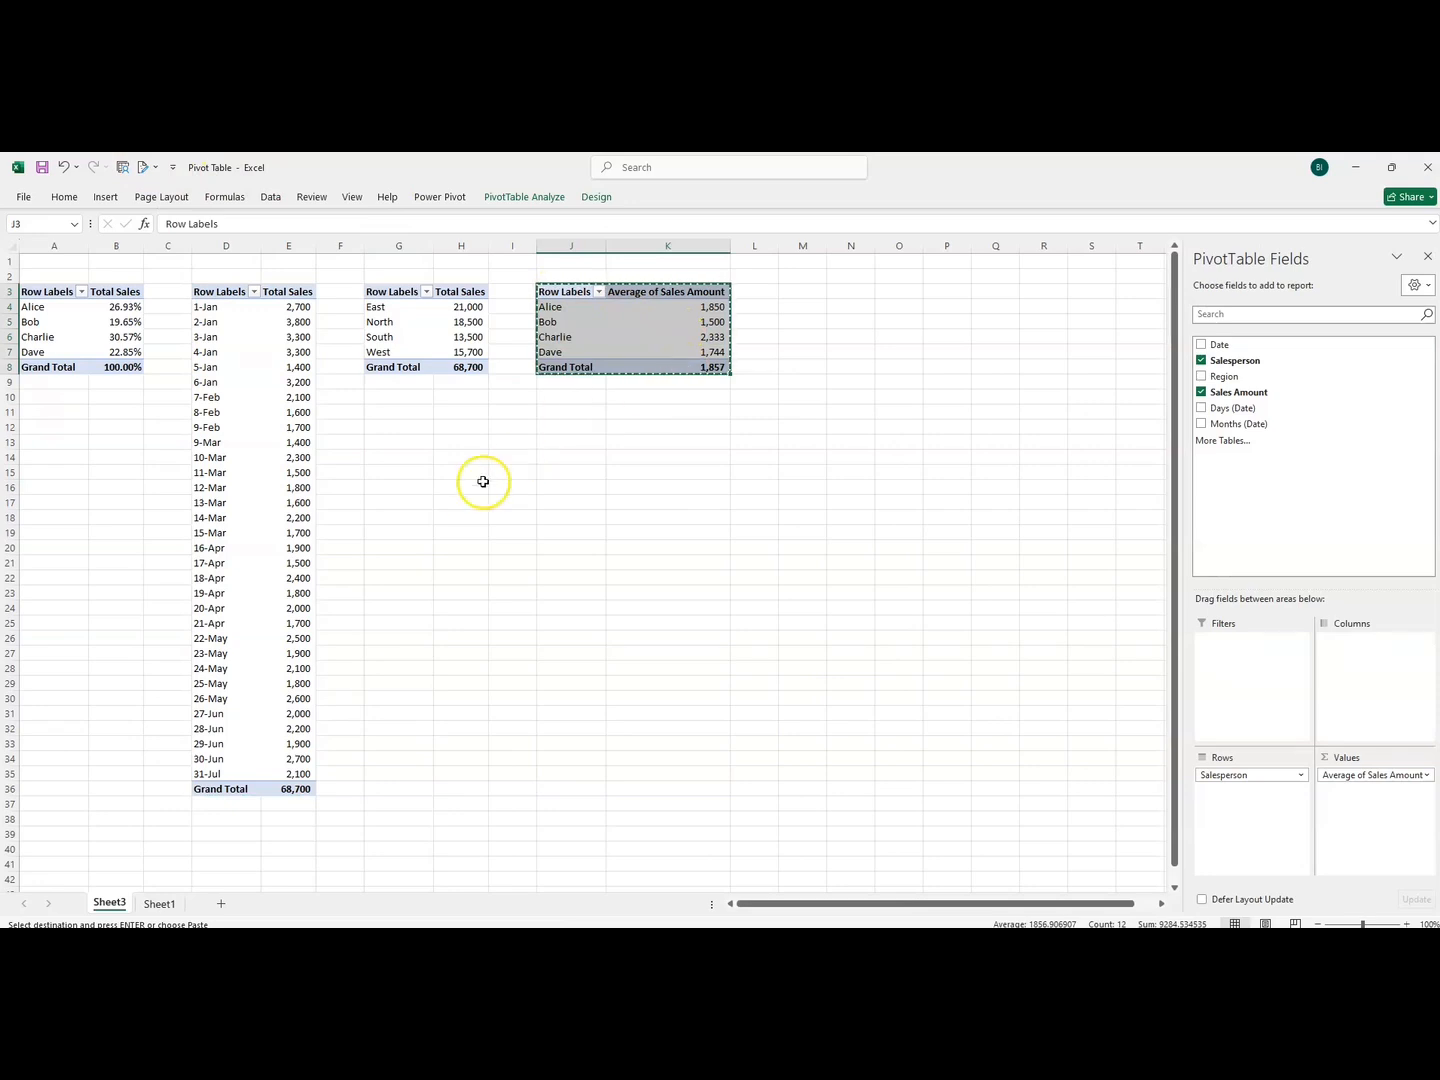
left_click(842, 293)
key("ctrl+v")
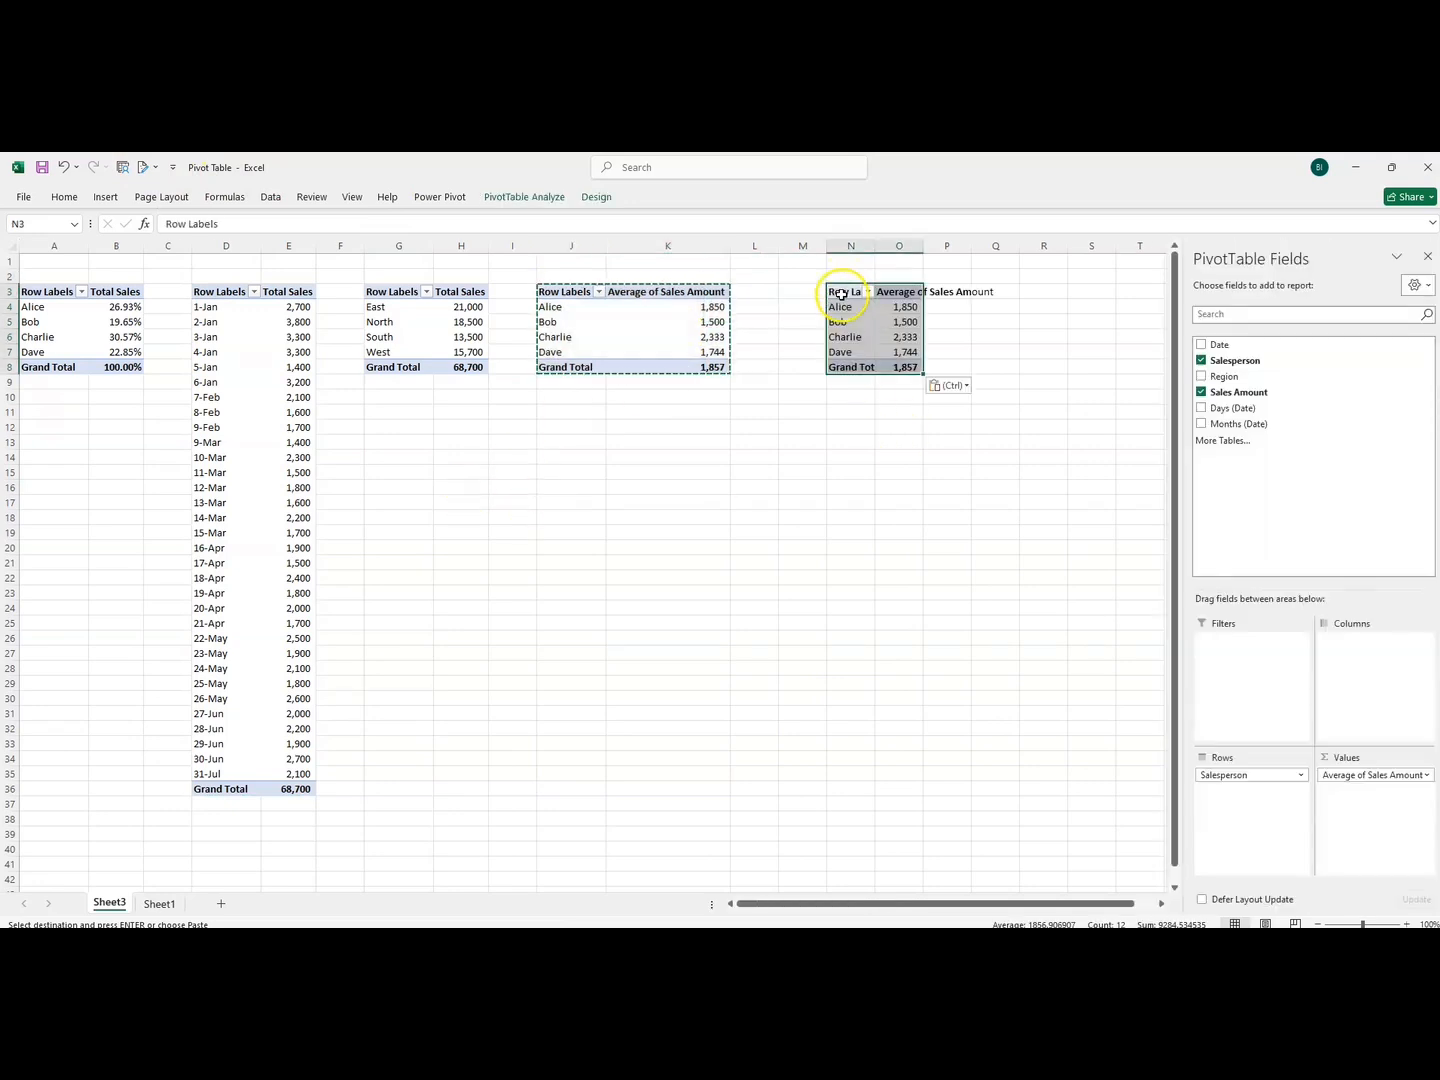
double_click(875, 246)
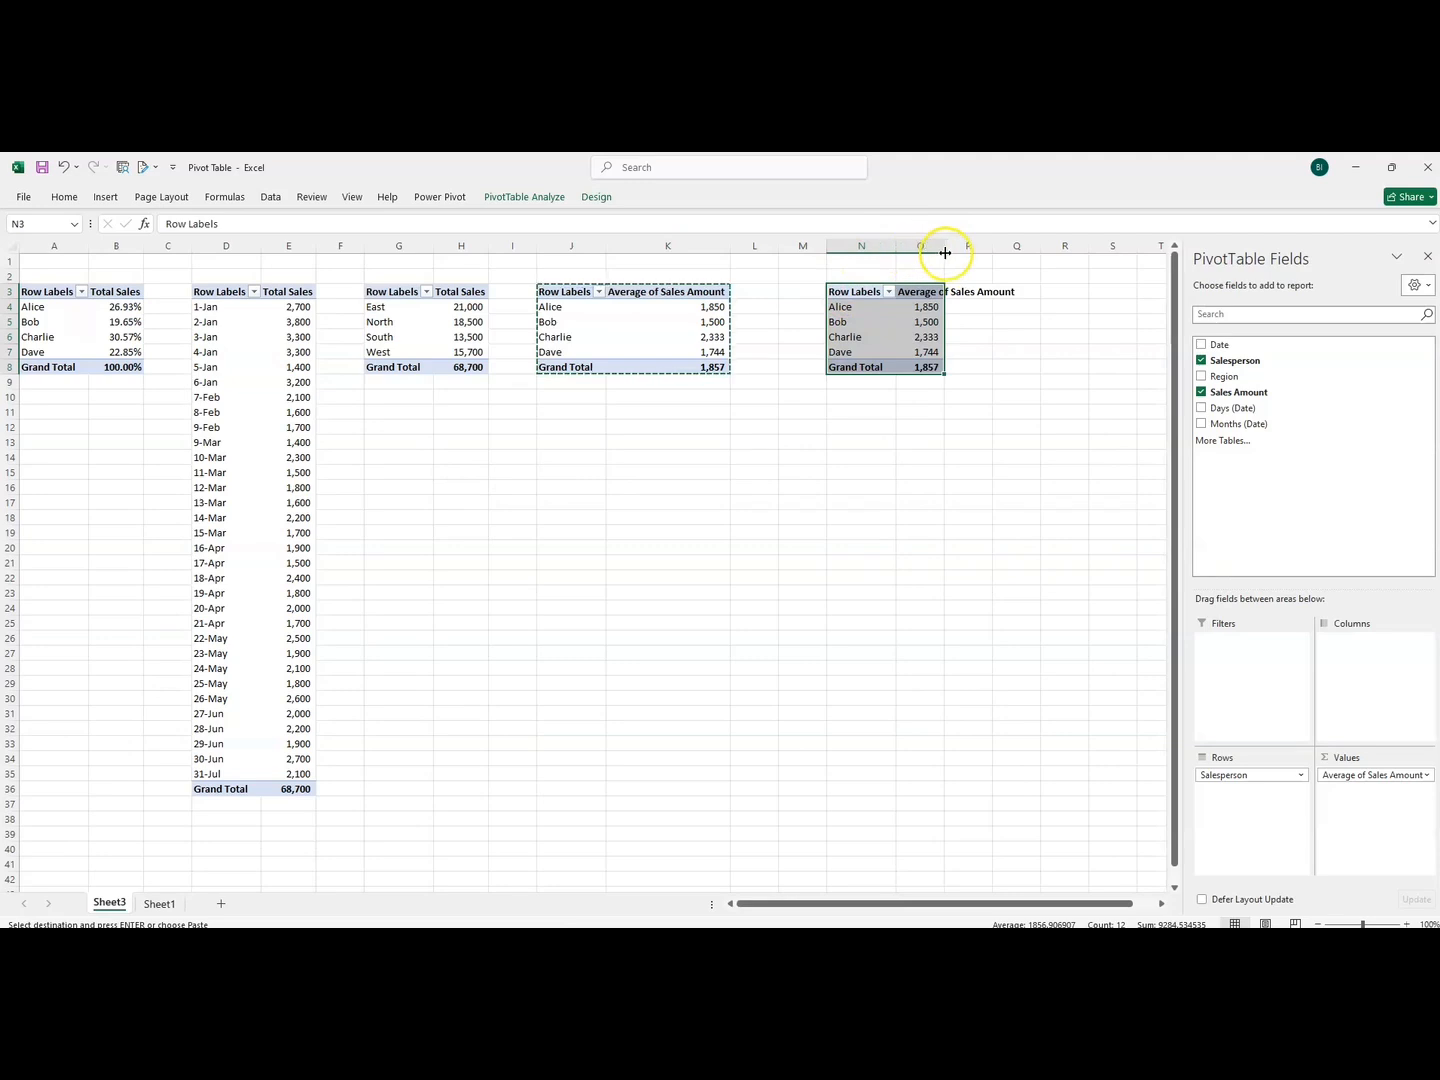
double_click(944, 246)
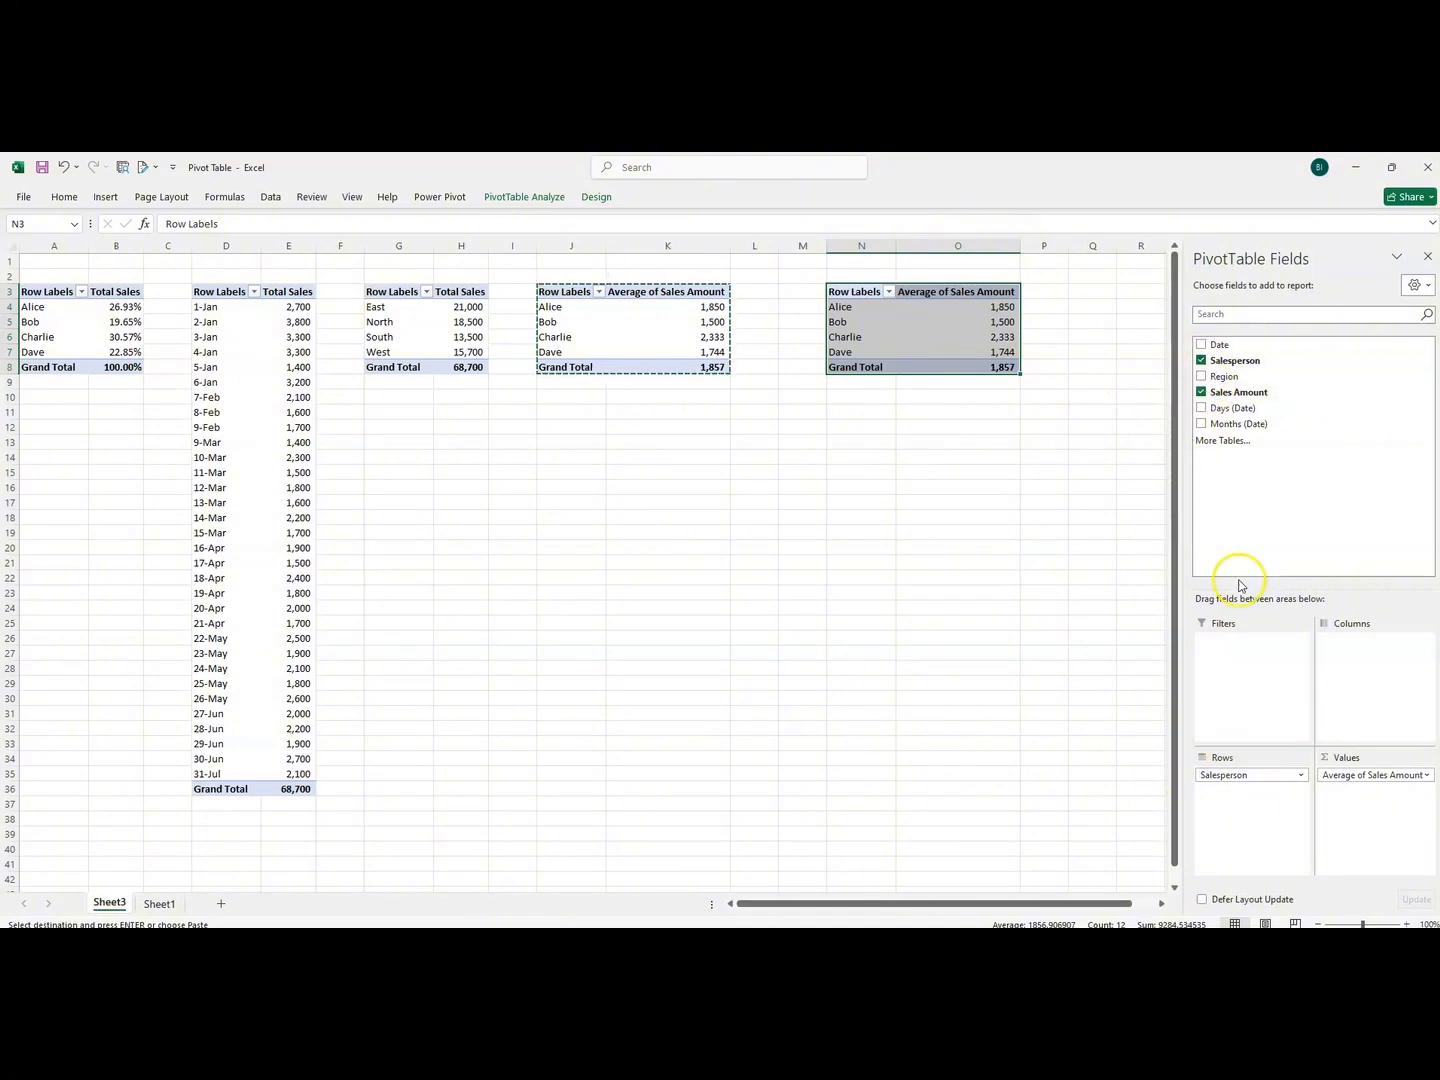
- Summarize Sales Amount by Sum instead of Average in the PivotTable at N3
left_click(1427, 778)
left_click(1372, 758)
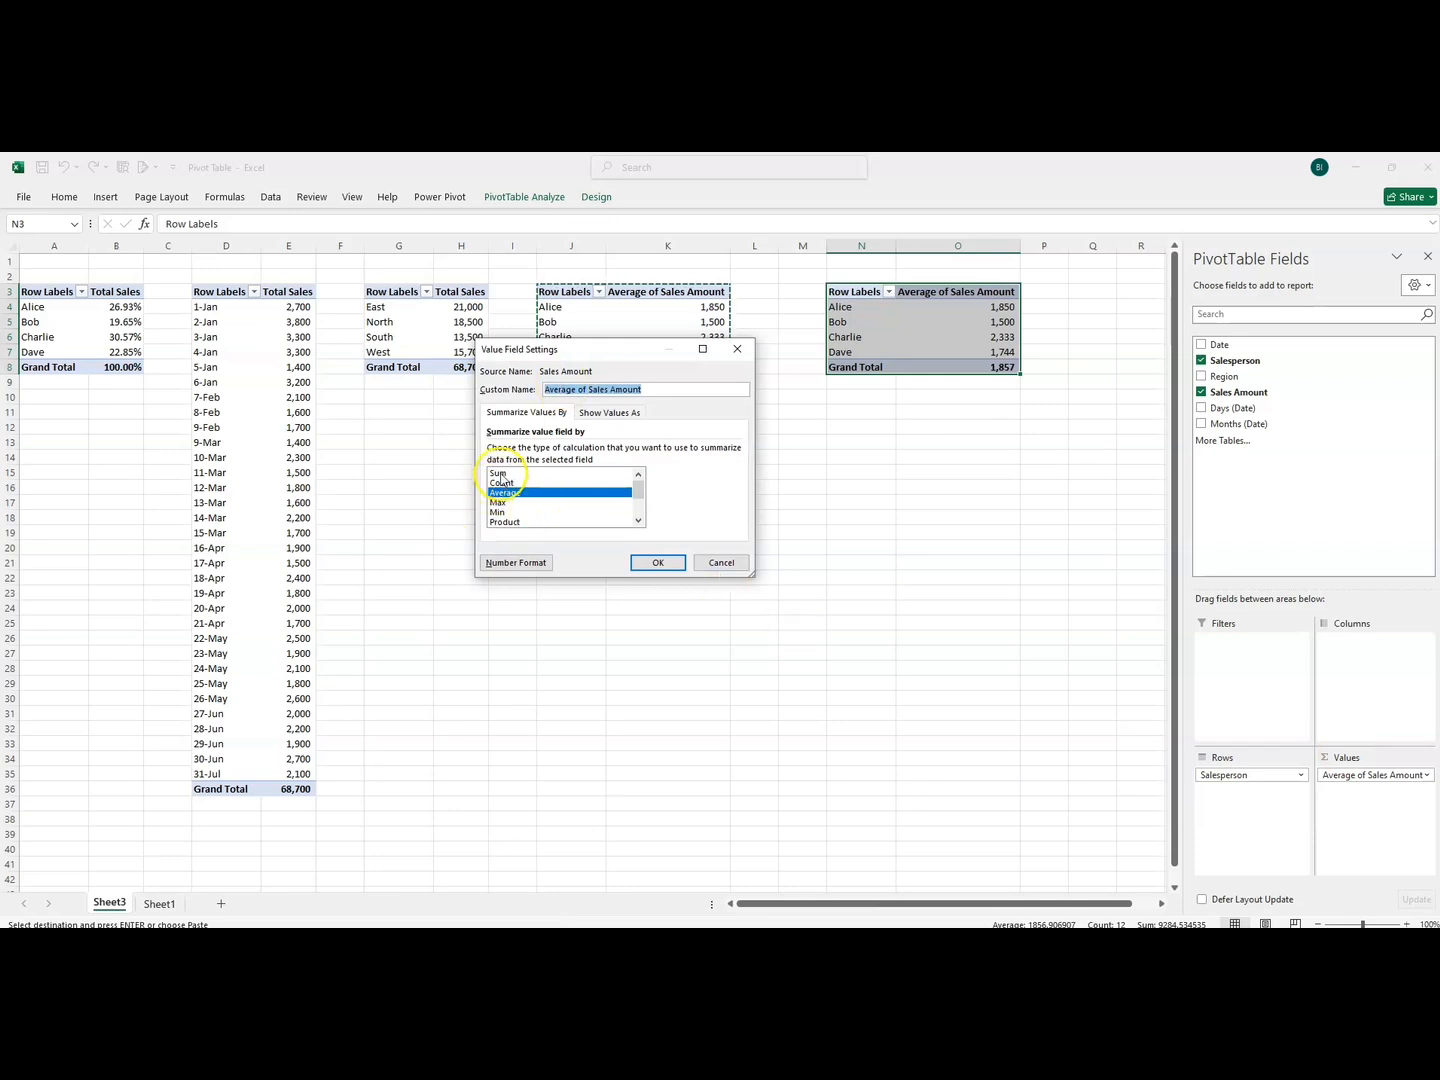
left_click(499, 474)
left_click(657, 563)
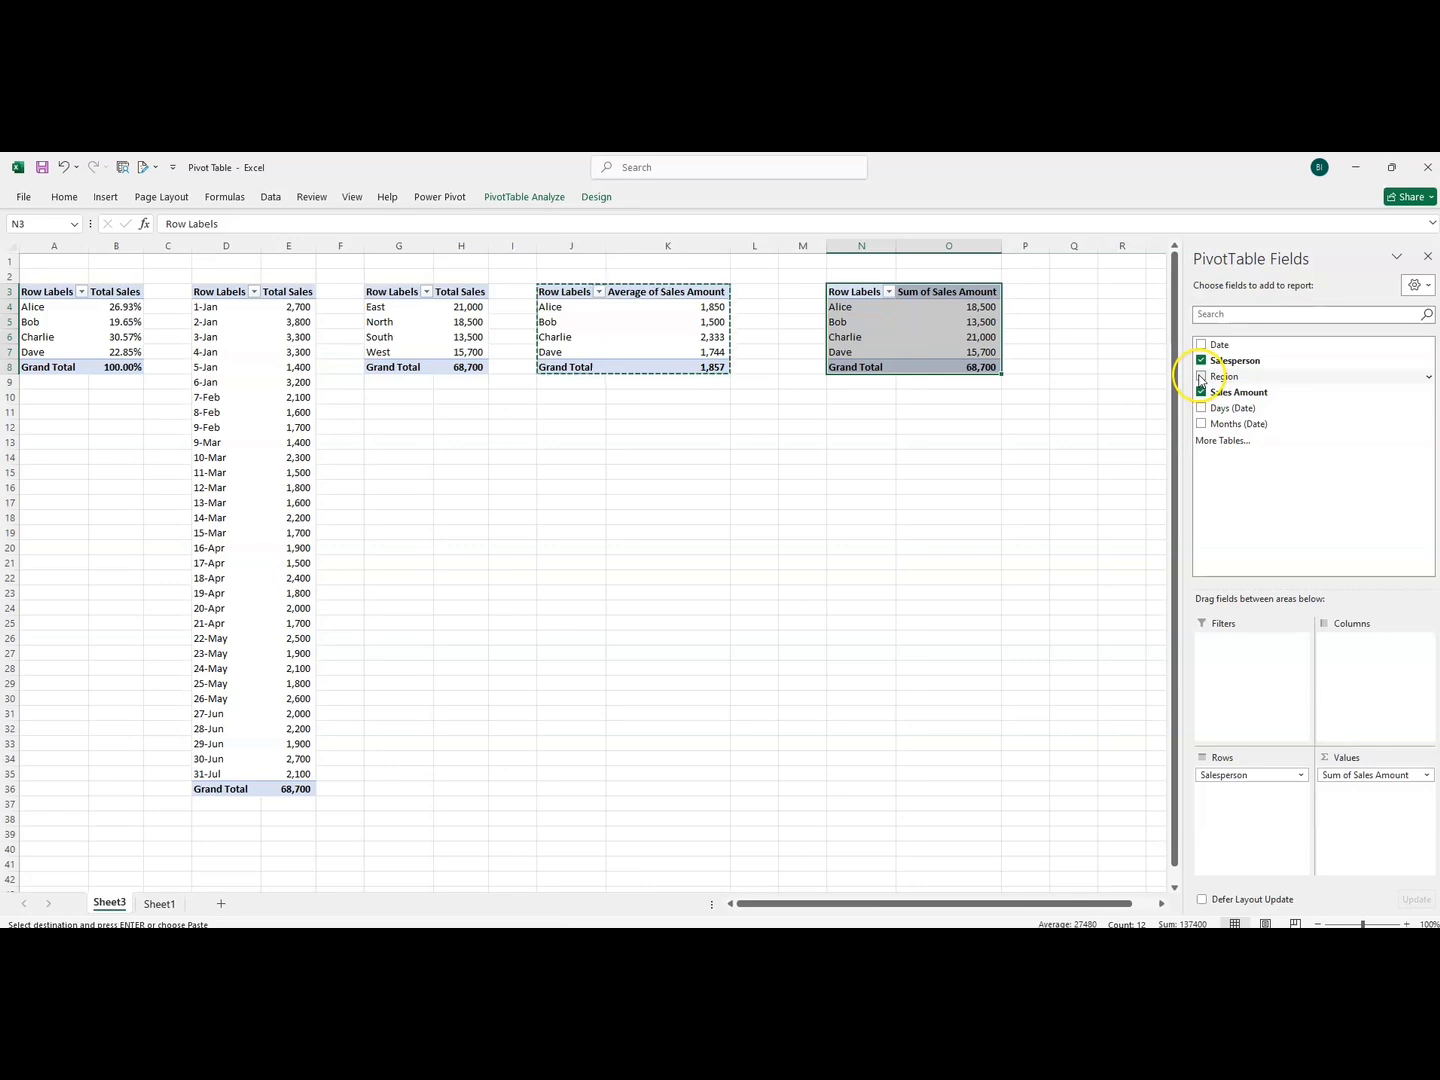
- Add the Region field as columns in the PivotTable at N3
left_click_drag(1201, 378, 1352, 662)
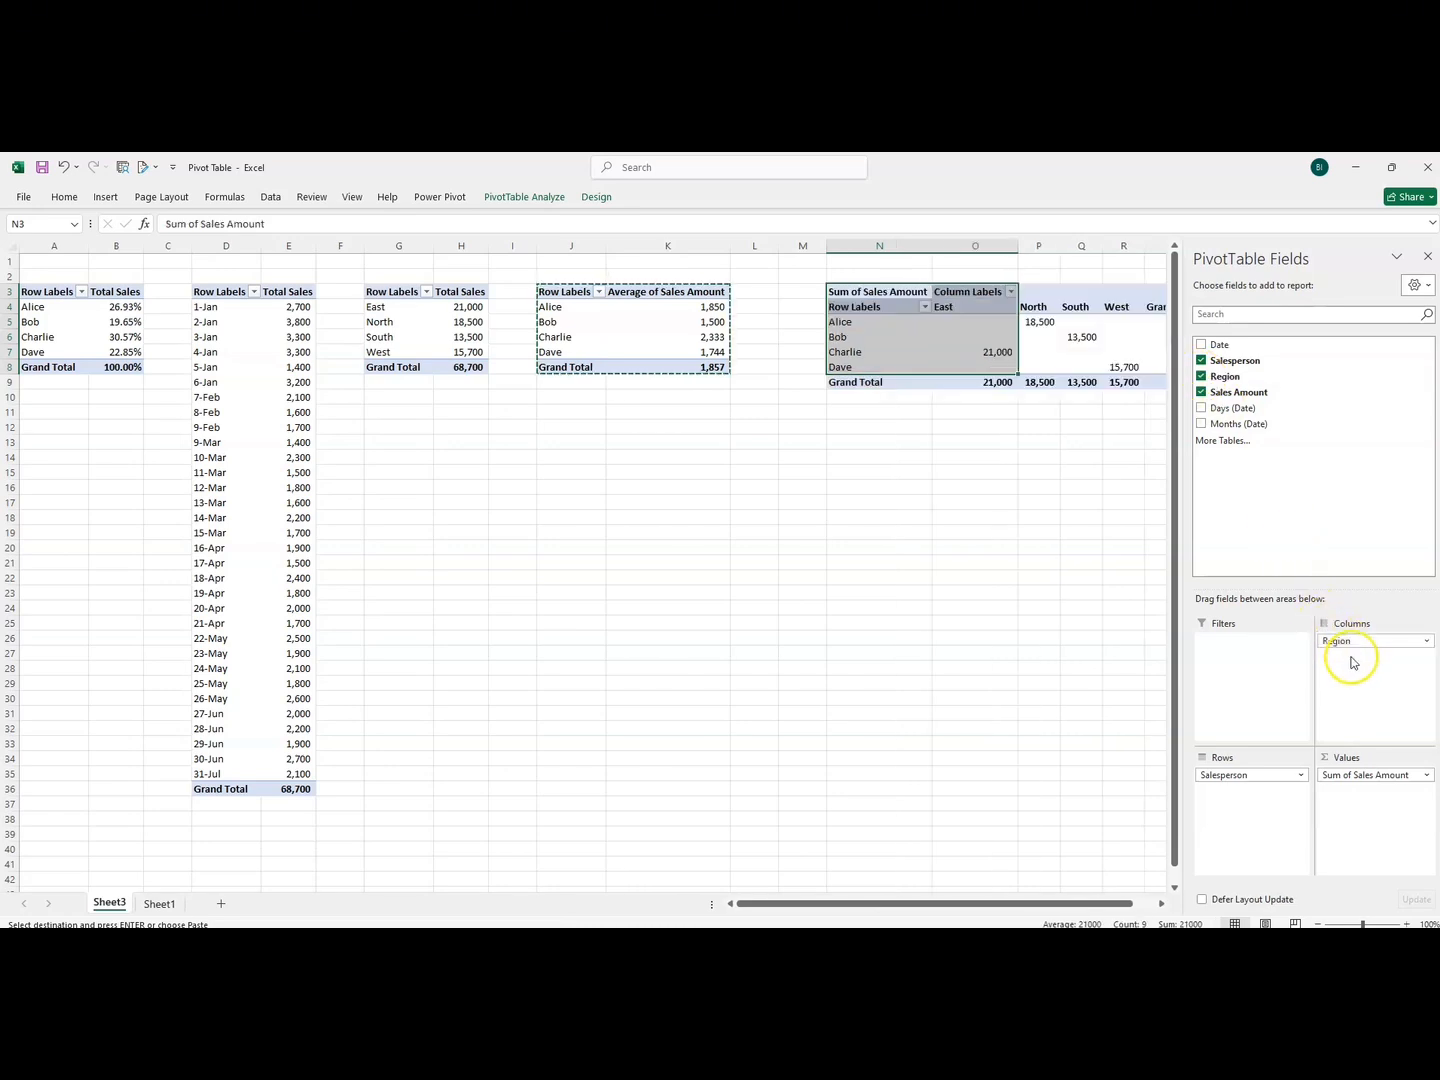
left_click_drag(888, 910, 1003, 887)
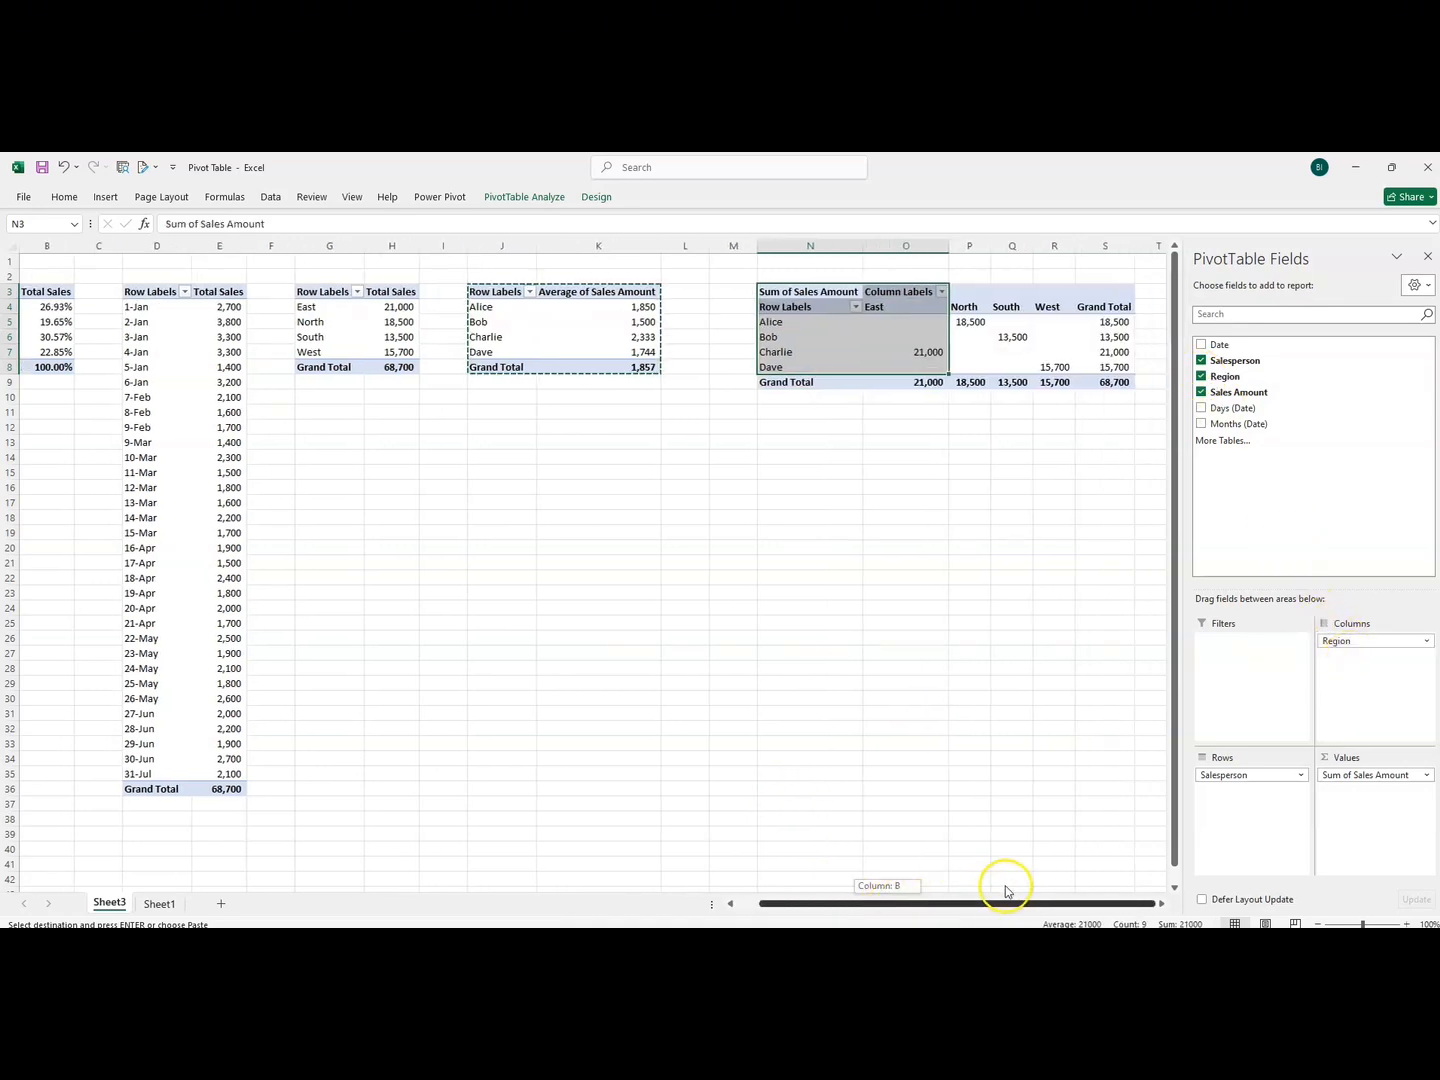
left_click(903, 580)
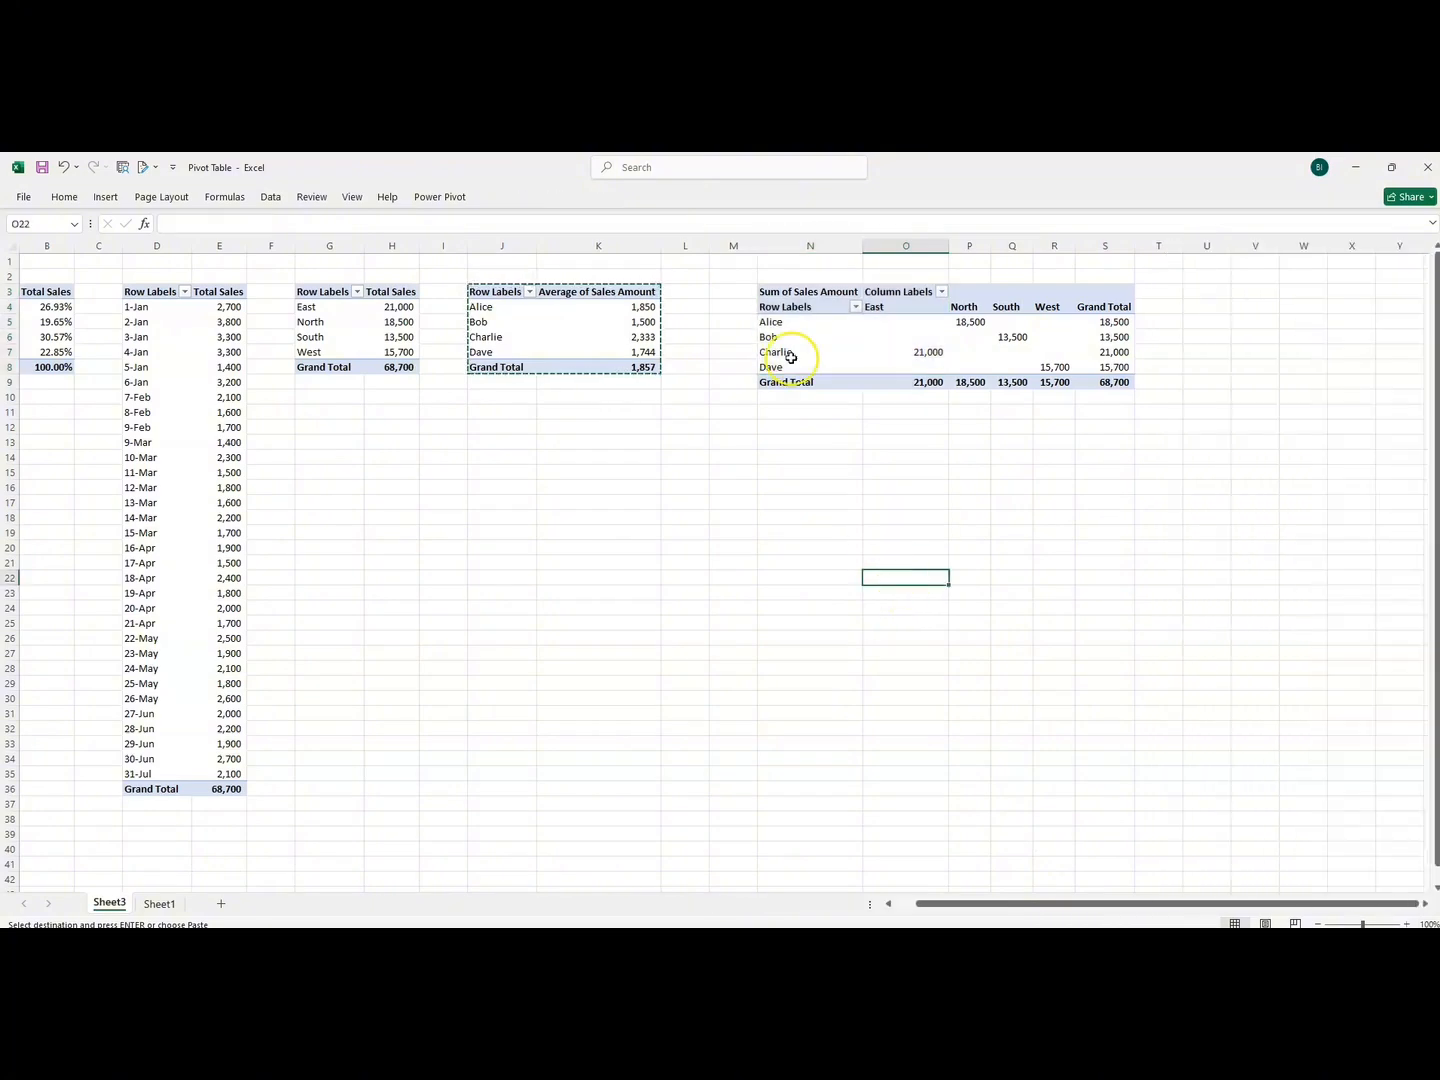
- Go through the sales amount of each salesperson by region in the PivotTable at N3
left_click(768, 294)
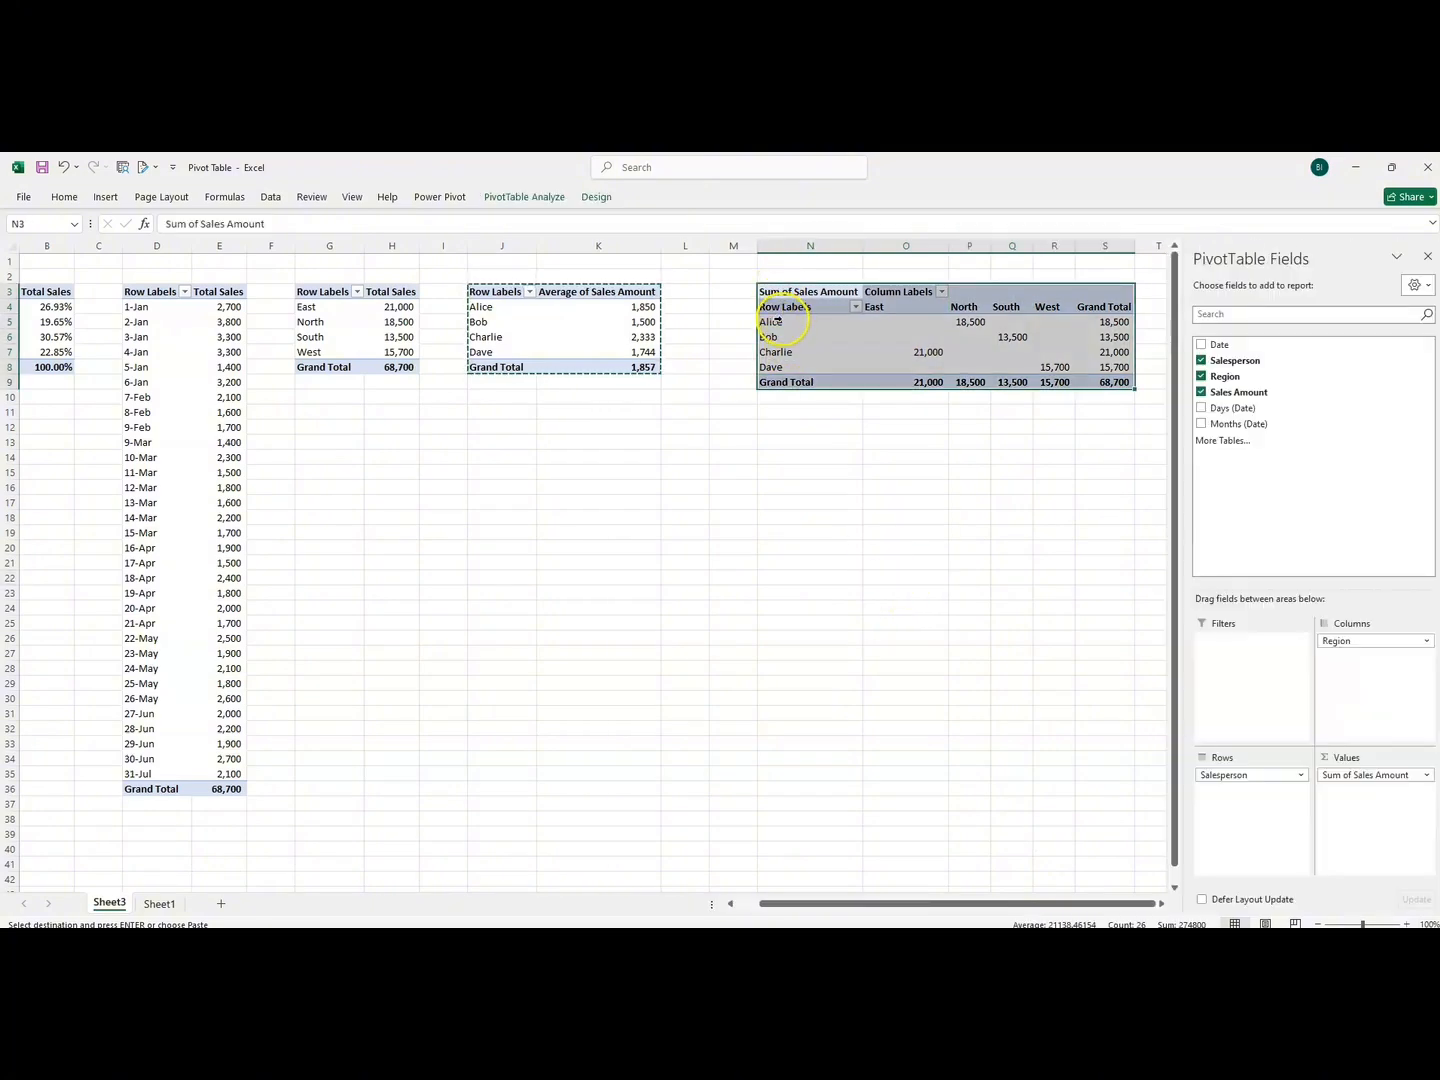
left_click_drag(778, 321, 778, 362)
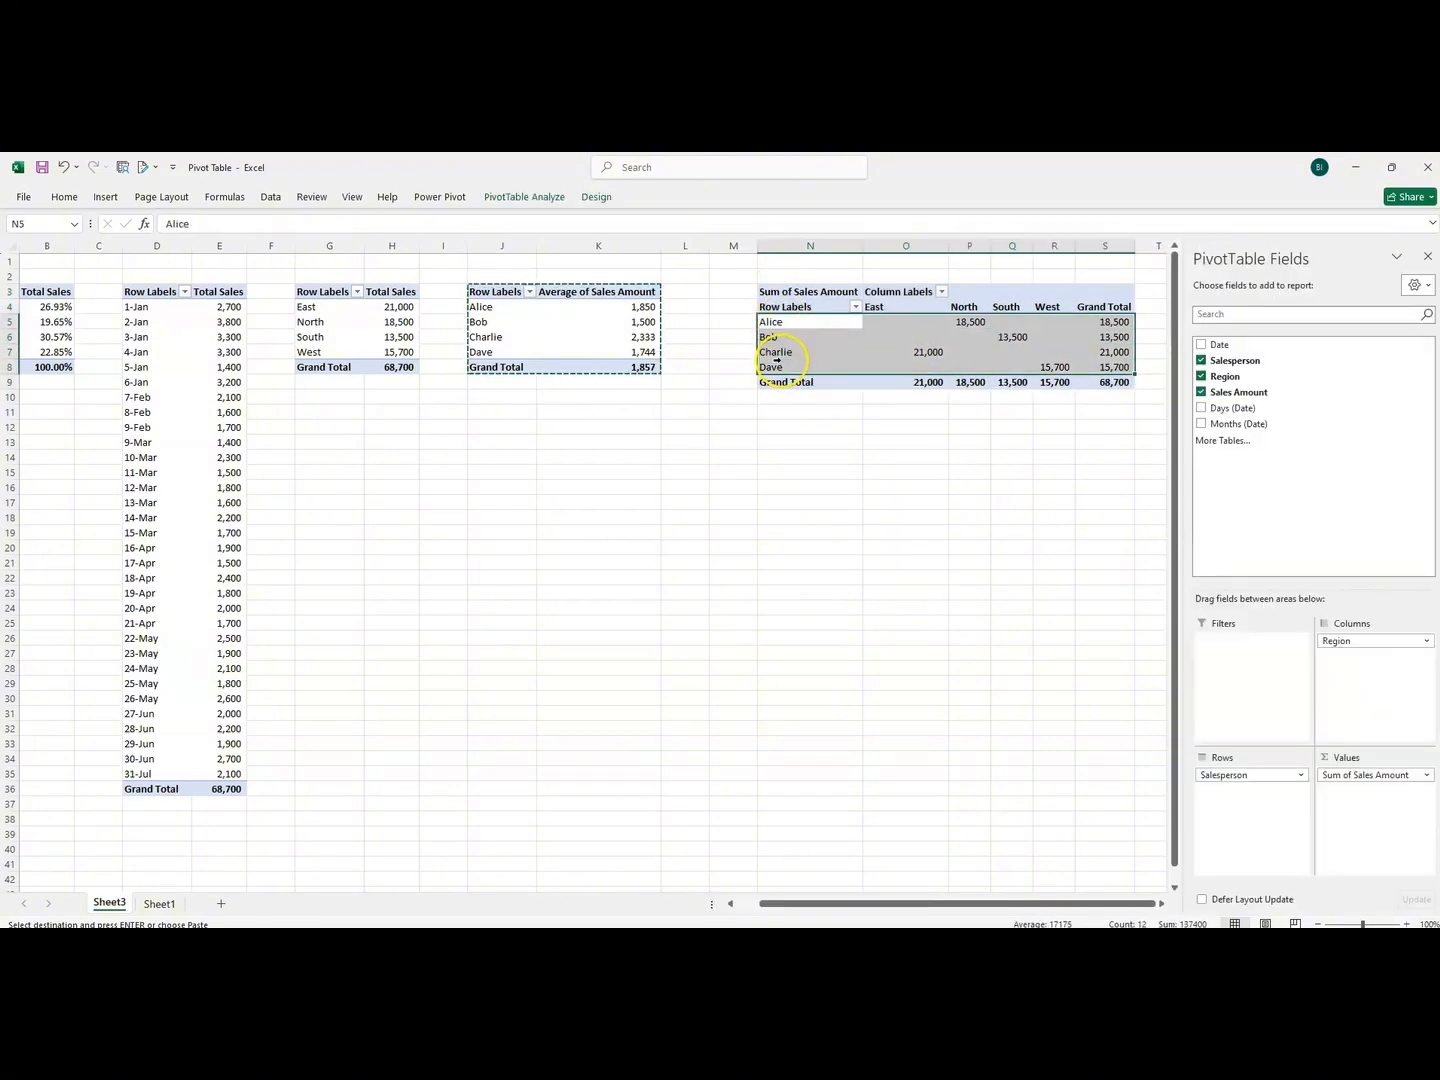
left_click(878, 309)
left_click(906, 352)
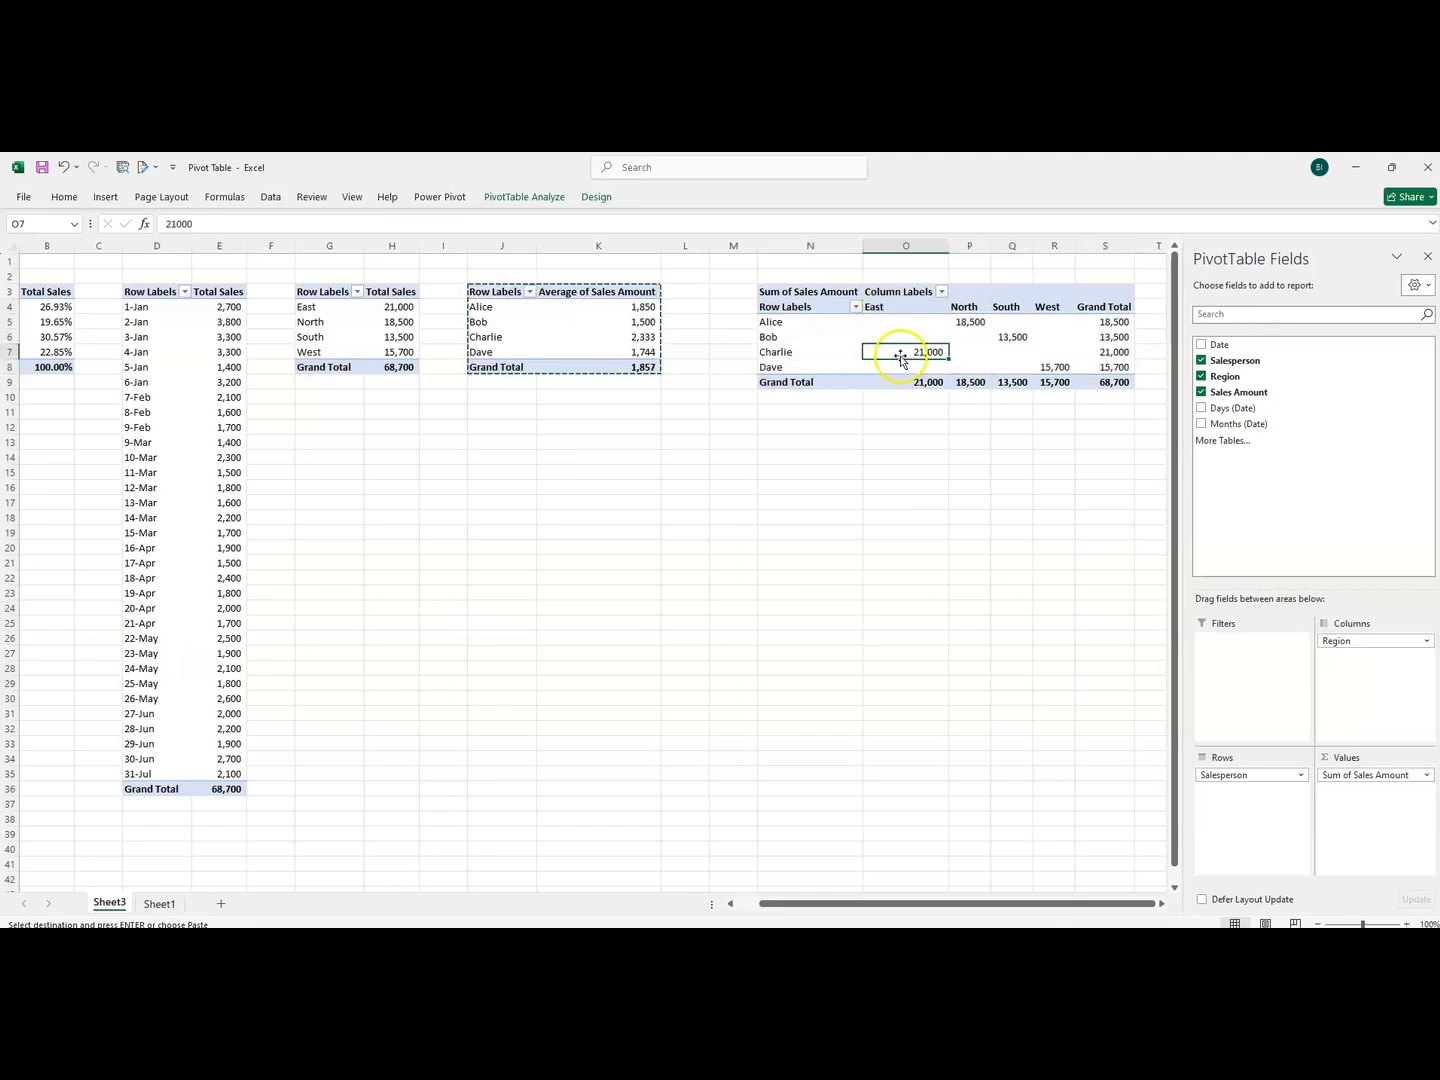
left_click(964, 322)
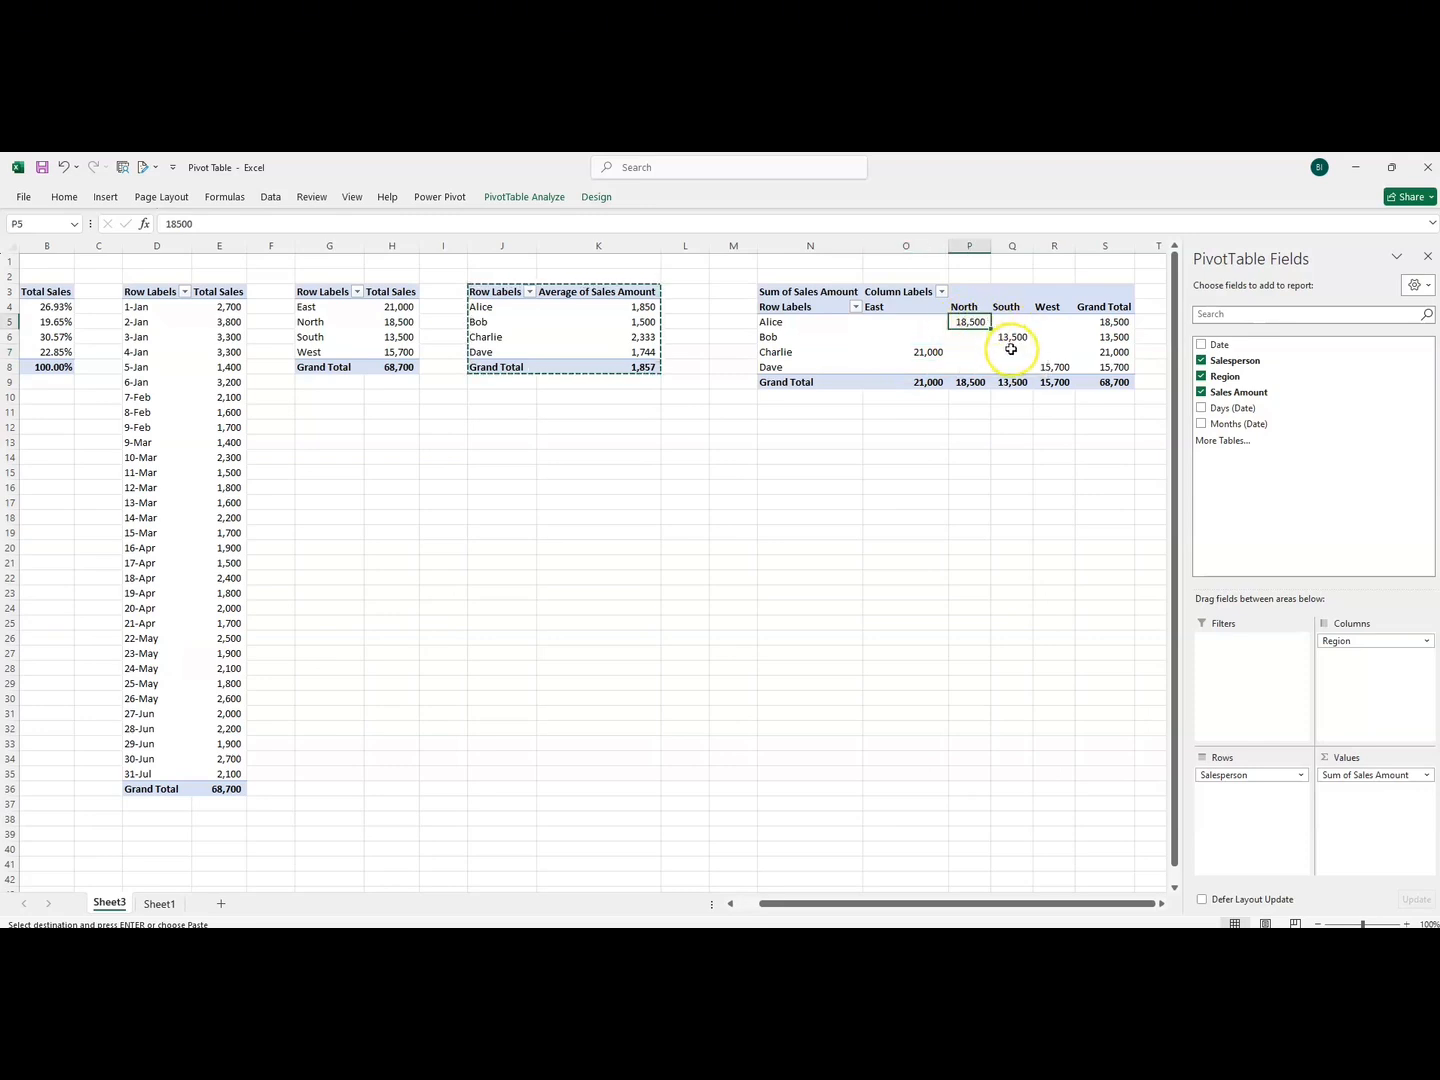
left_click(1010, 337)
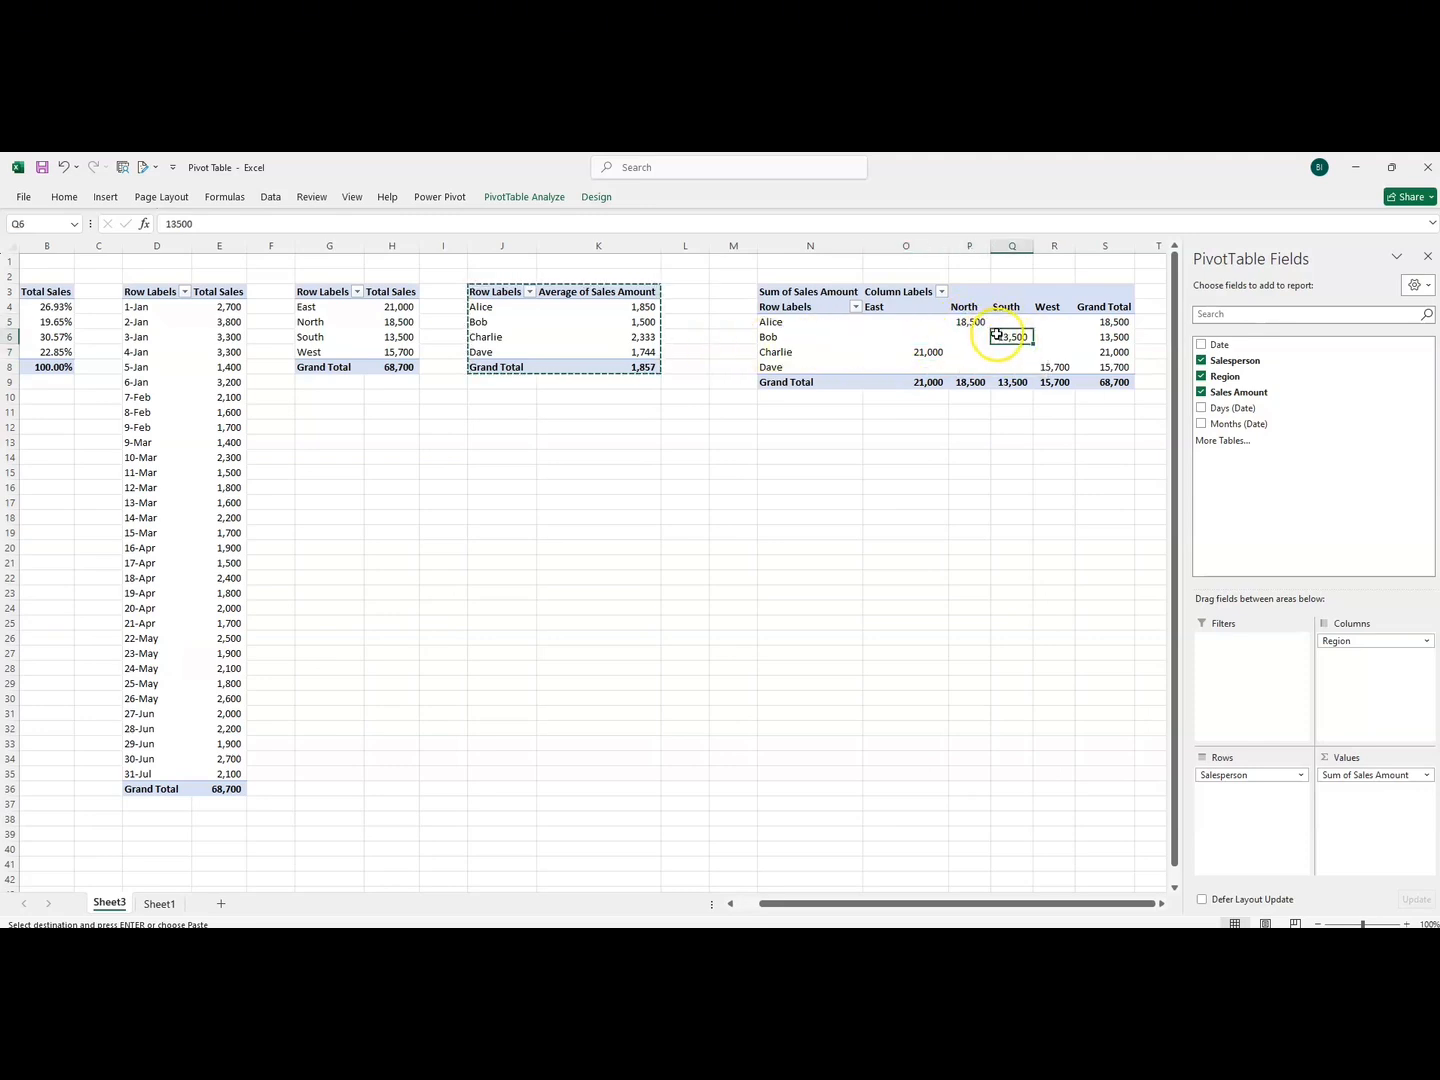
left_click(1061, 368)
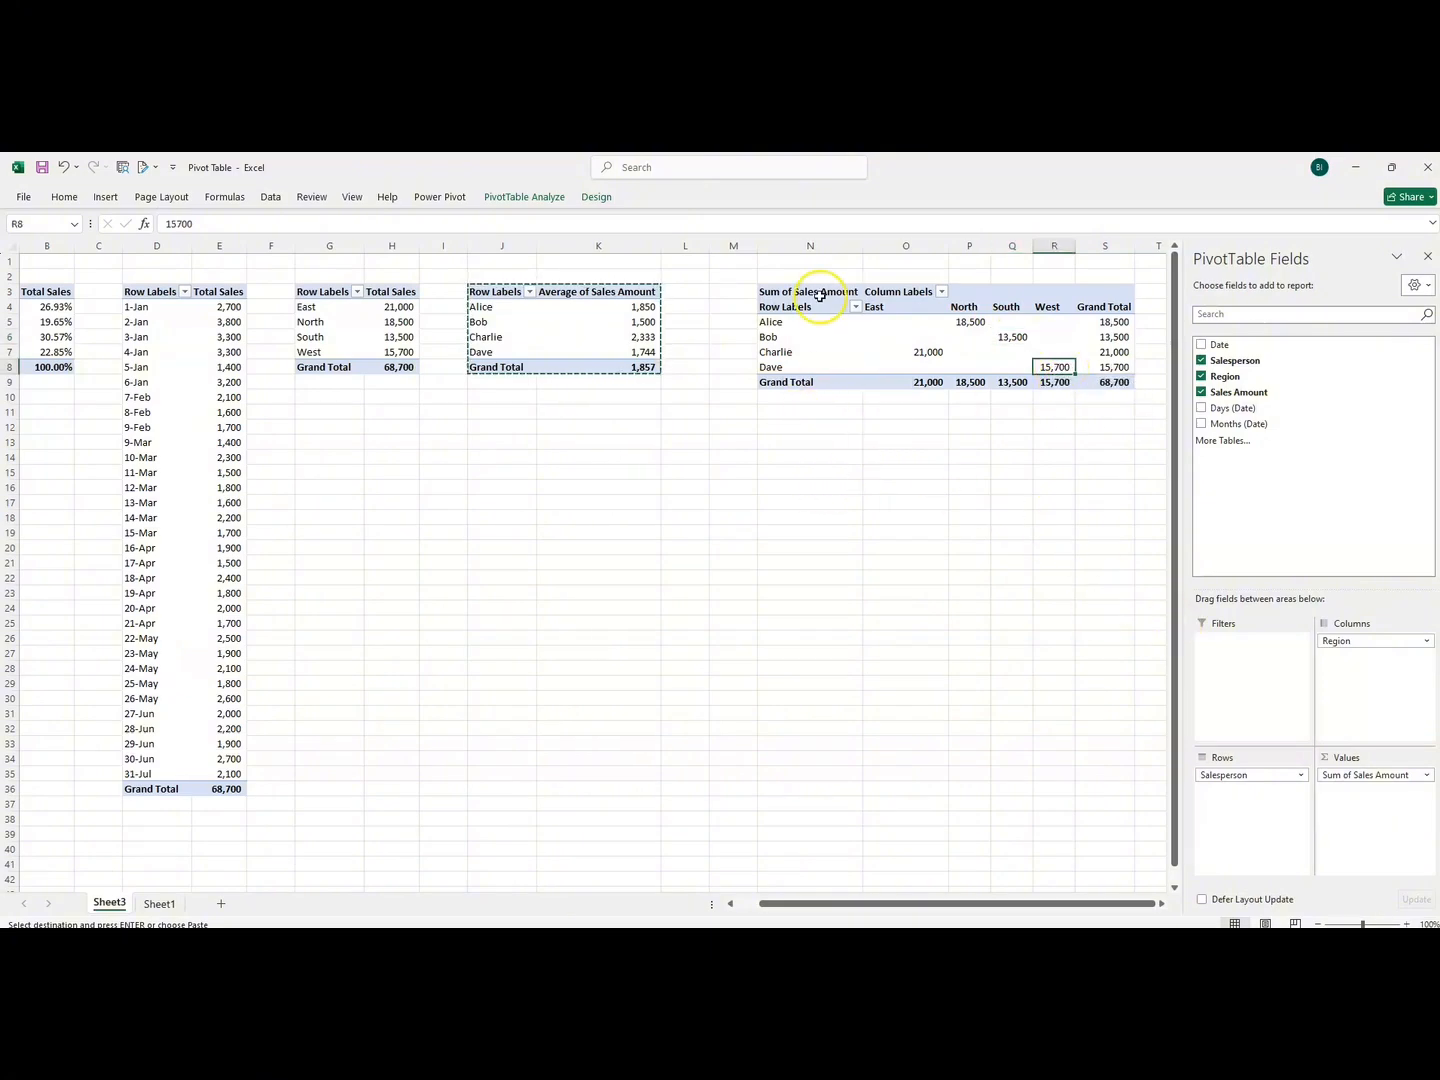
- Move the Region field from columns to rows beneath Salesperson in the PivotTable at N3
left_click(771, 292)
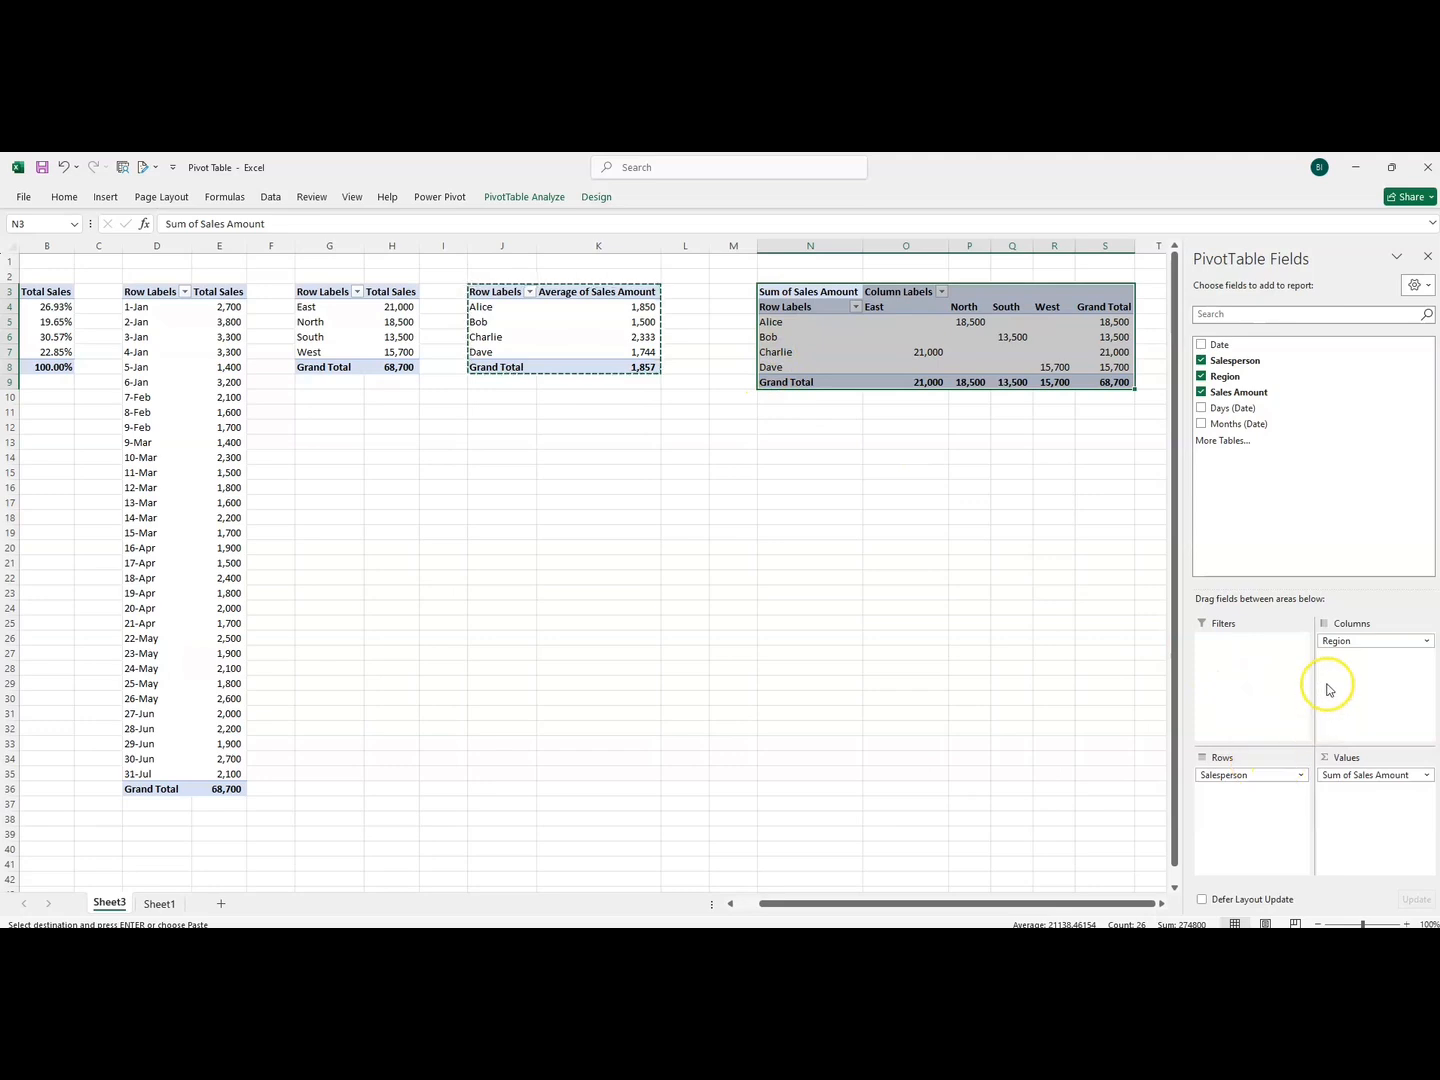
left_click_drag(1335, 648, 1248, 805)
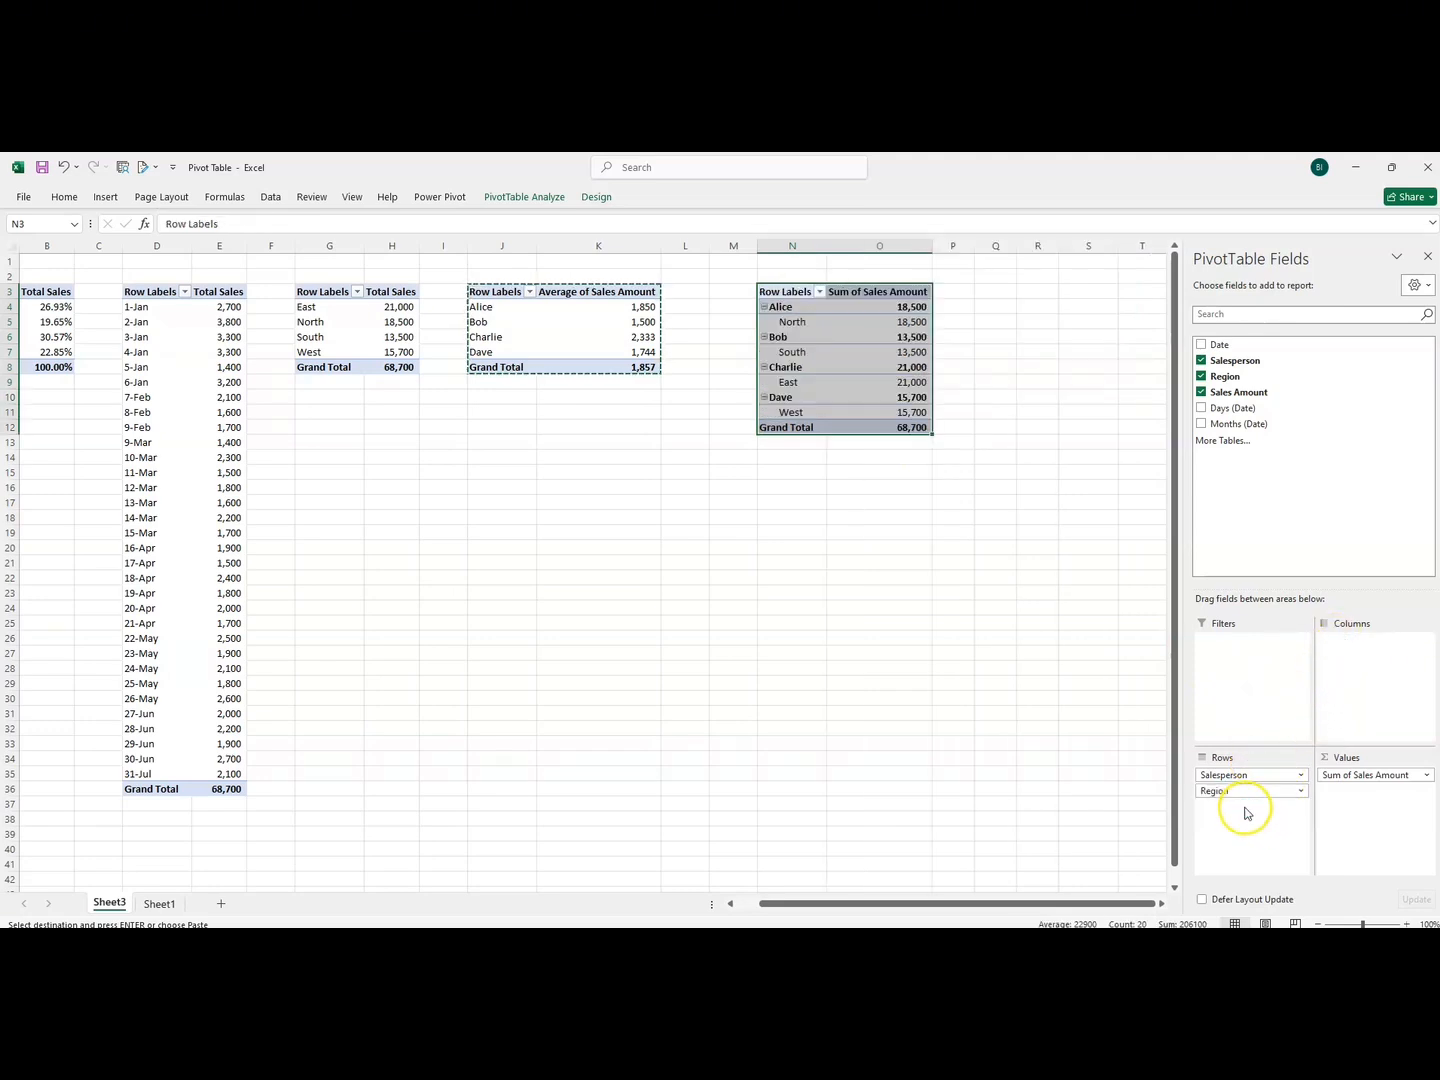
left_click(766, 557)
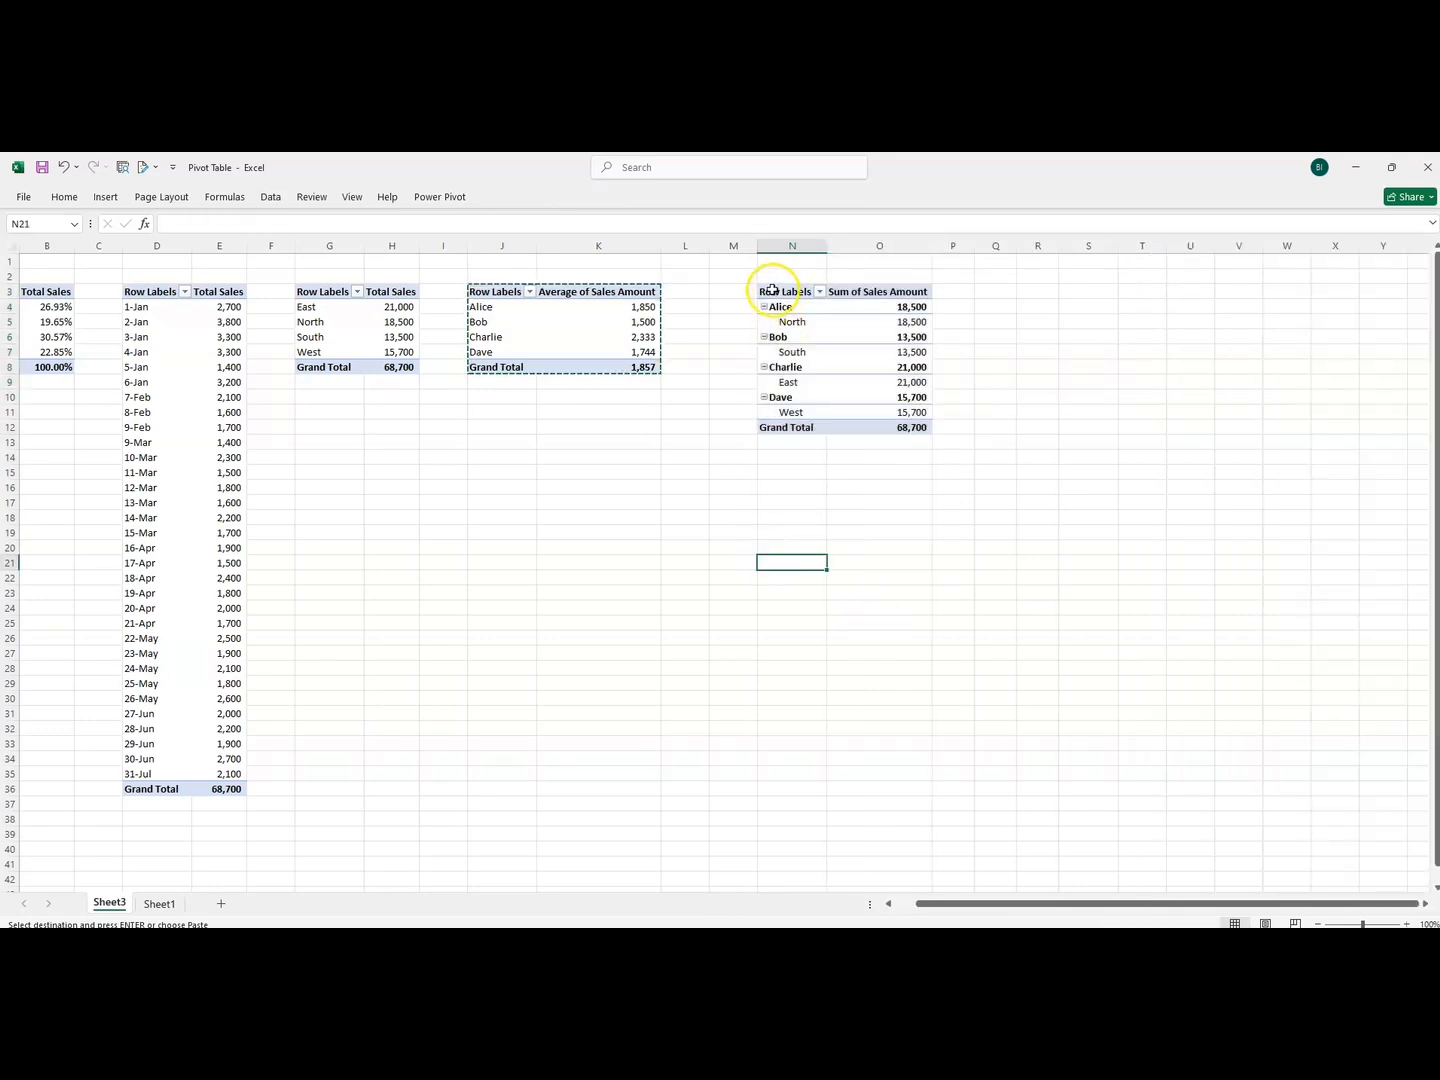
- Reorder the row fields of the PivotTable at N3 so Region comes above Salesperson
left_click_drag(772, 291, 865, 410)
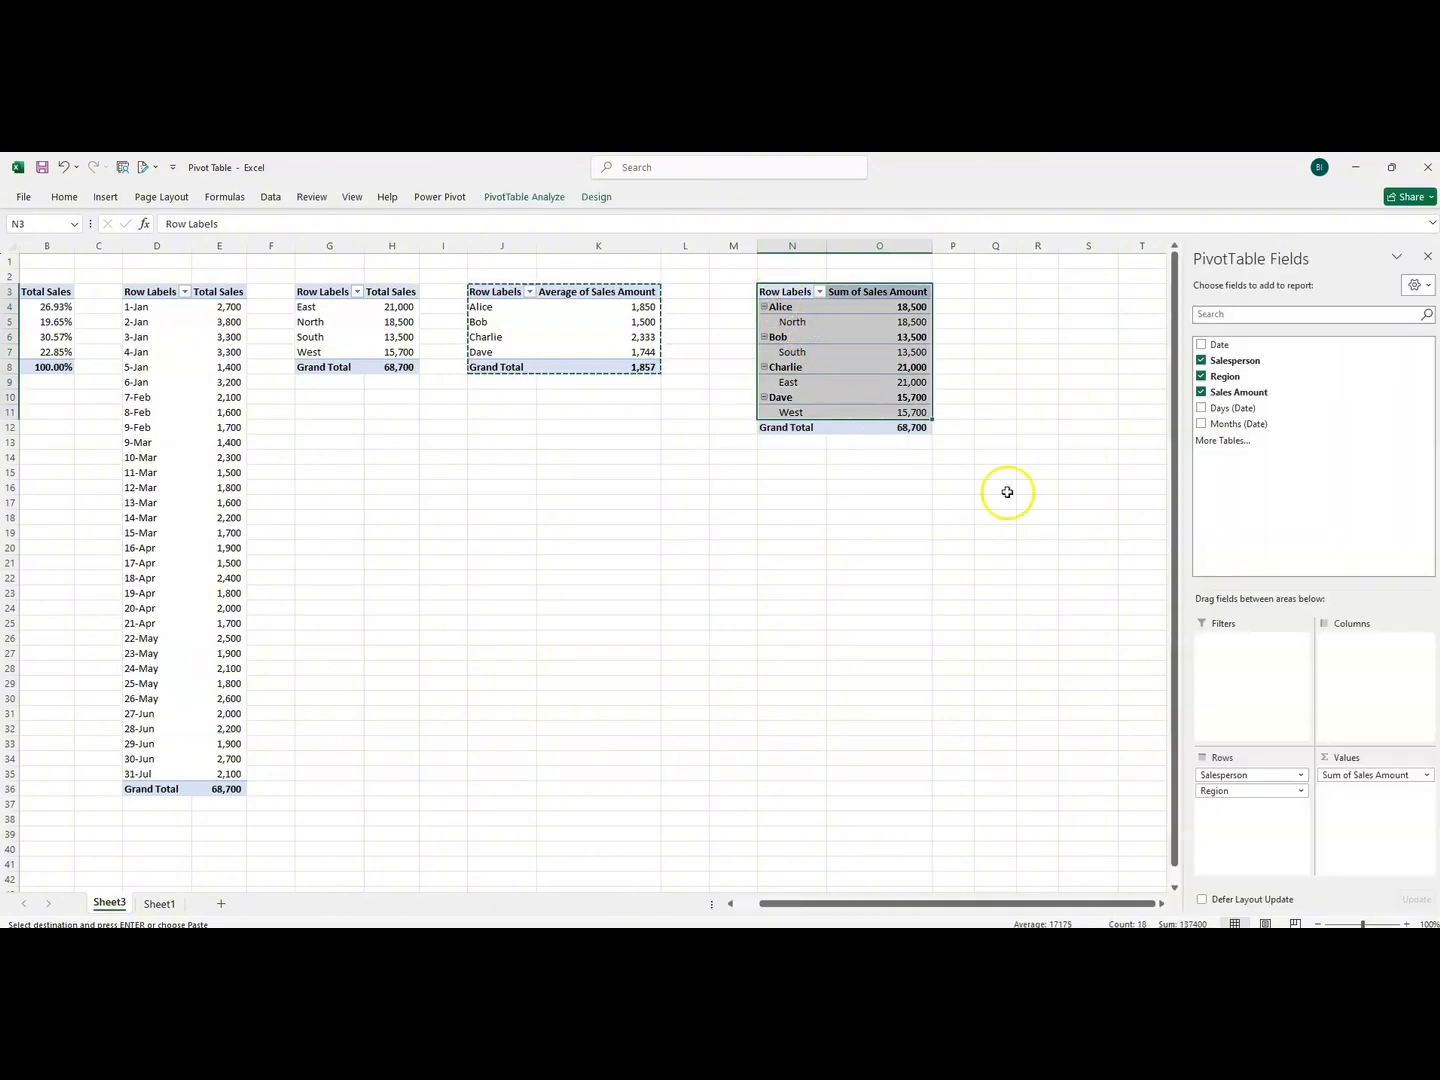
left_click_drag(1231, 795, 1218, 772)
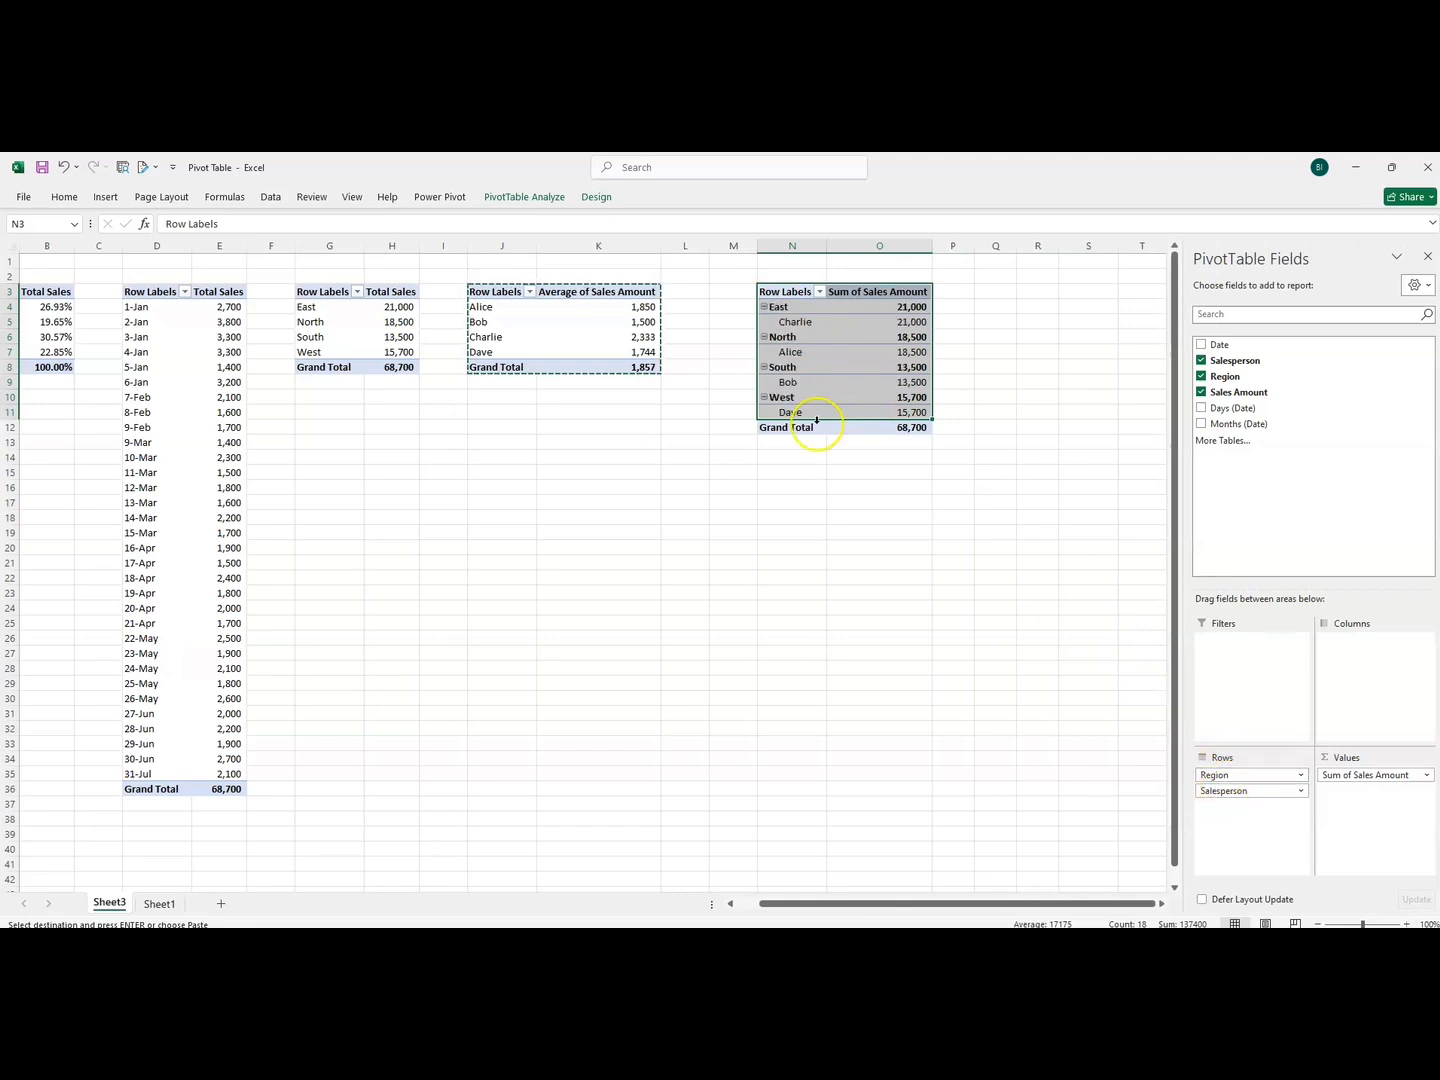
- Go through the salesperson listed under each region and their sales amounts in the PivotTable at N3
left_click(743, 470)
left_click(795, 321)
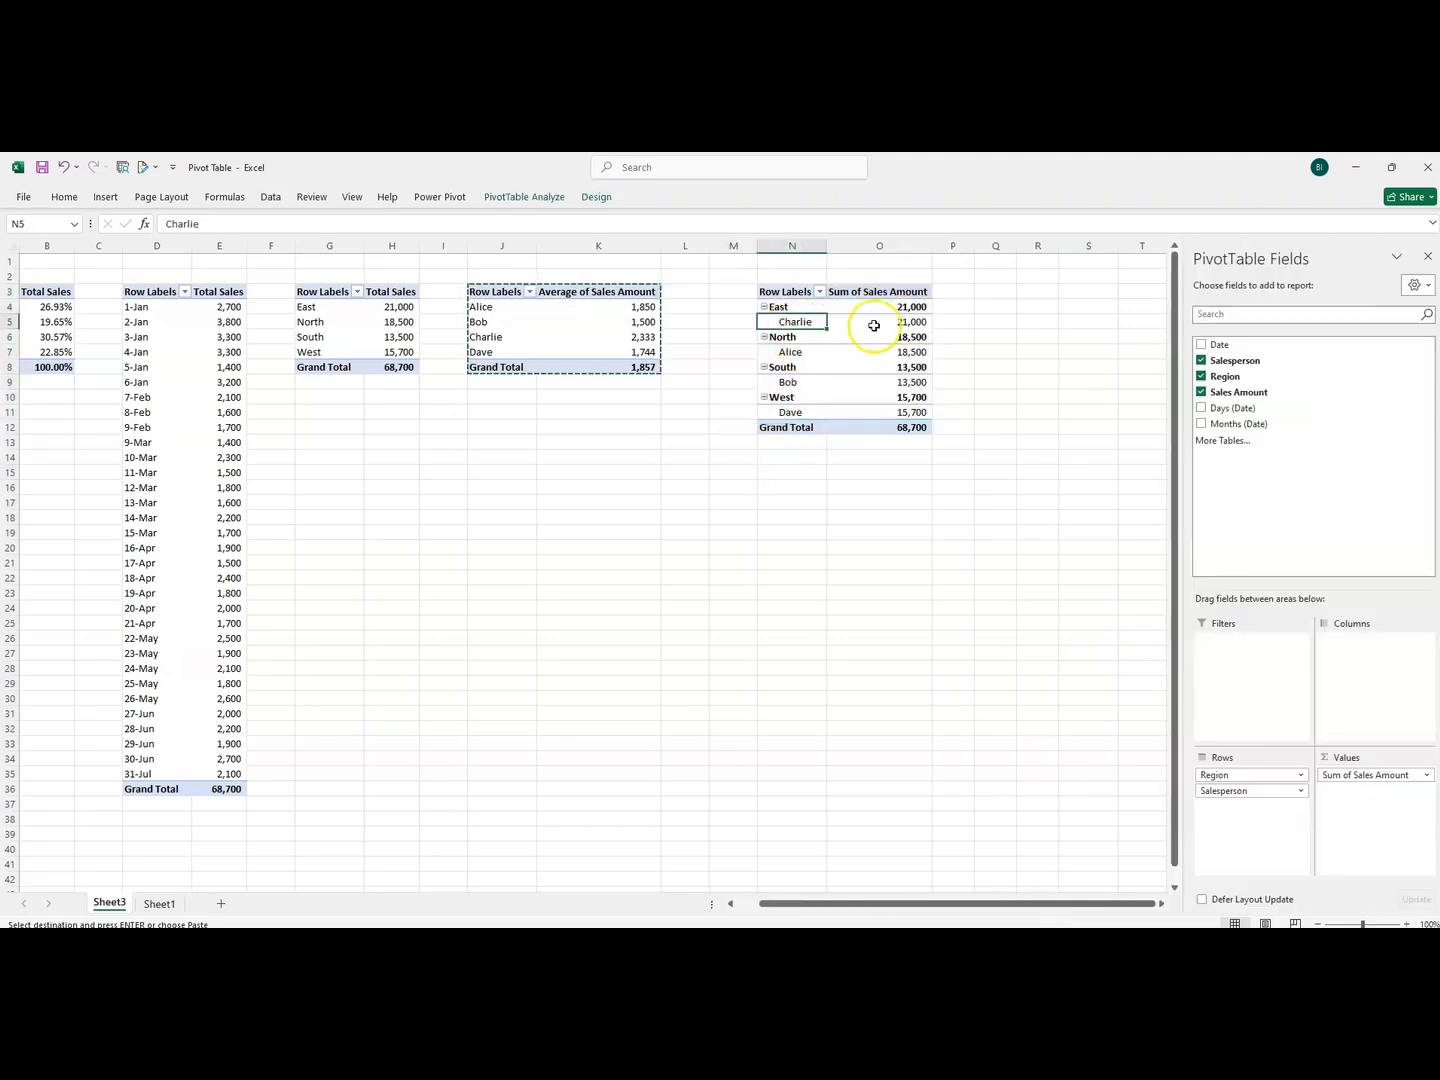
left_click(788, 353)
left_click(890, 354)
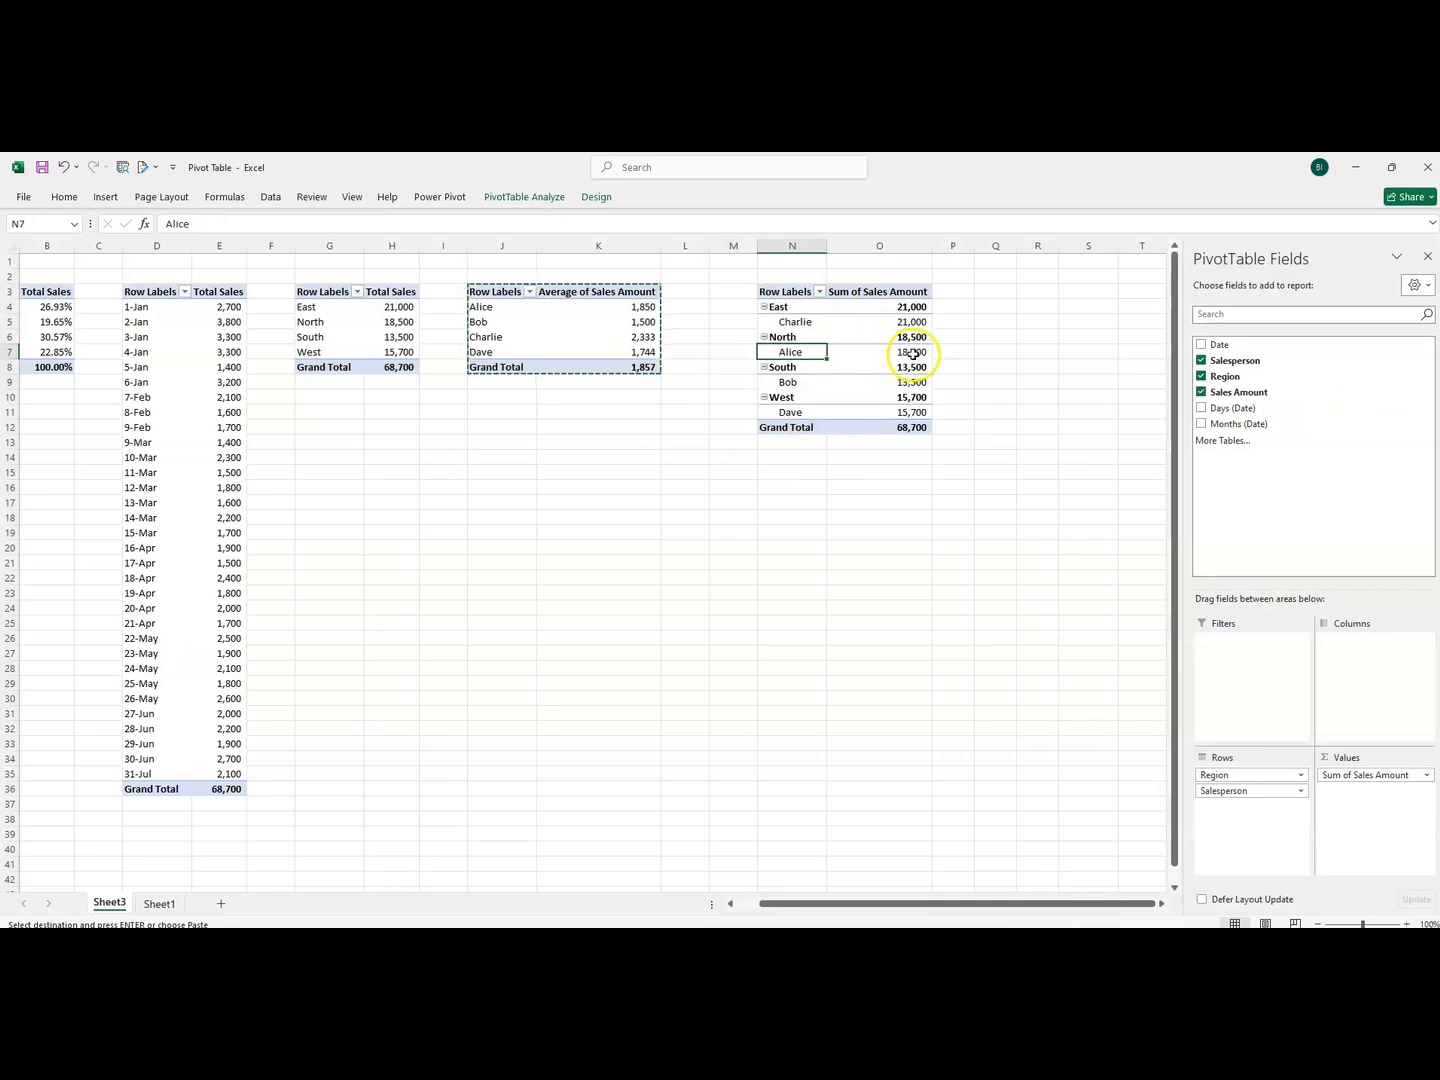
left_click(788, 382)
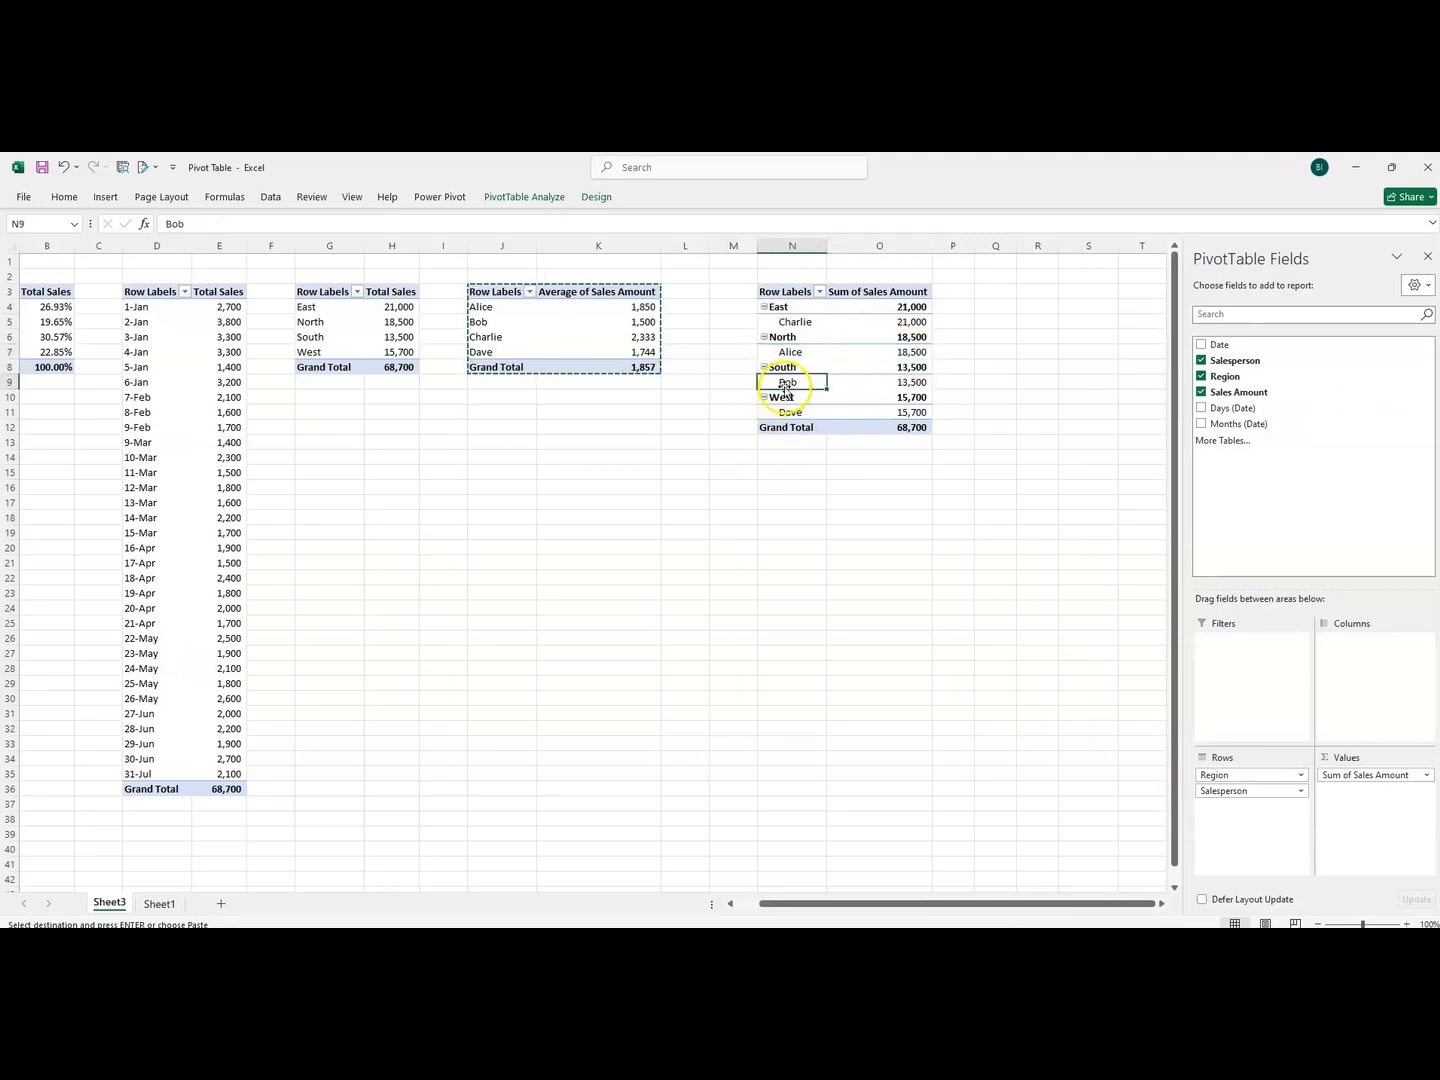
left_click(889, 385)
left_click(789, 412)
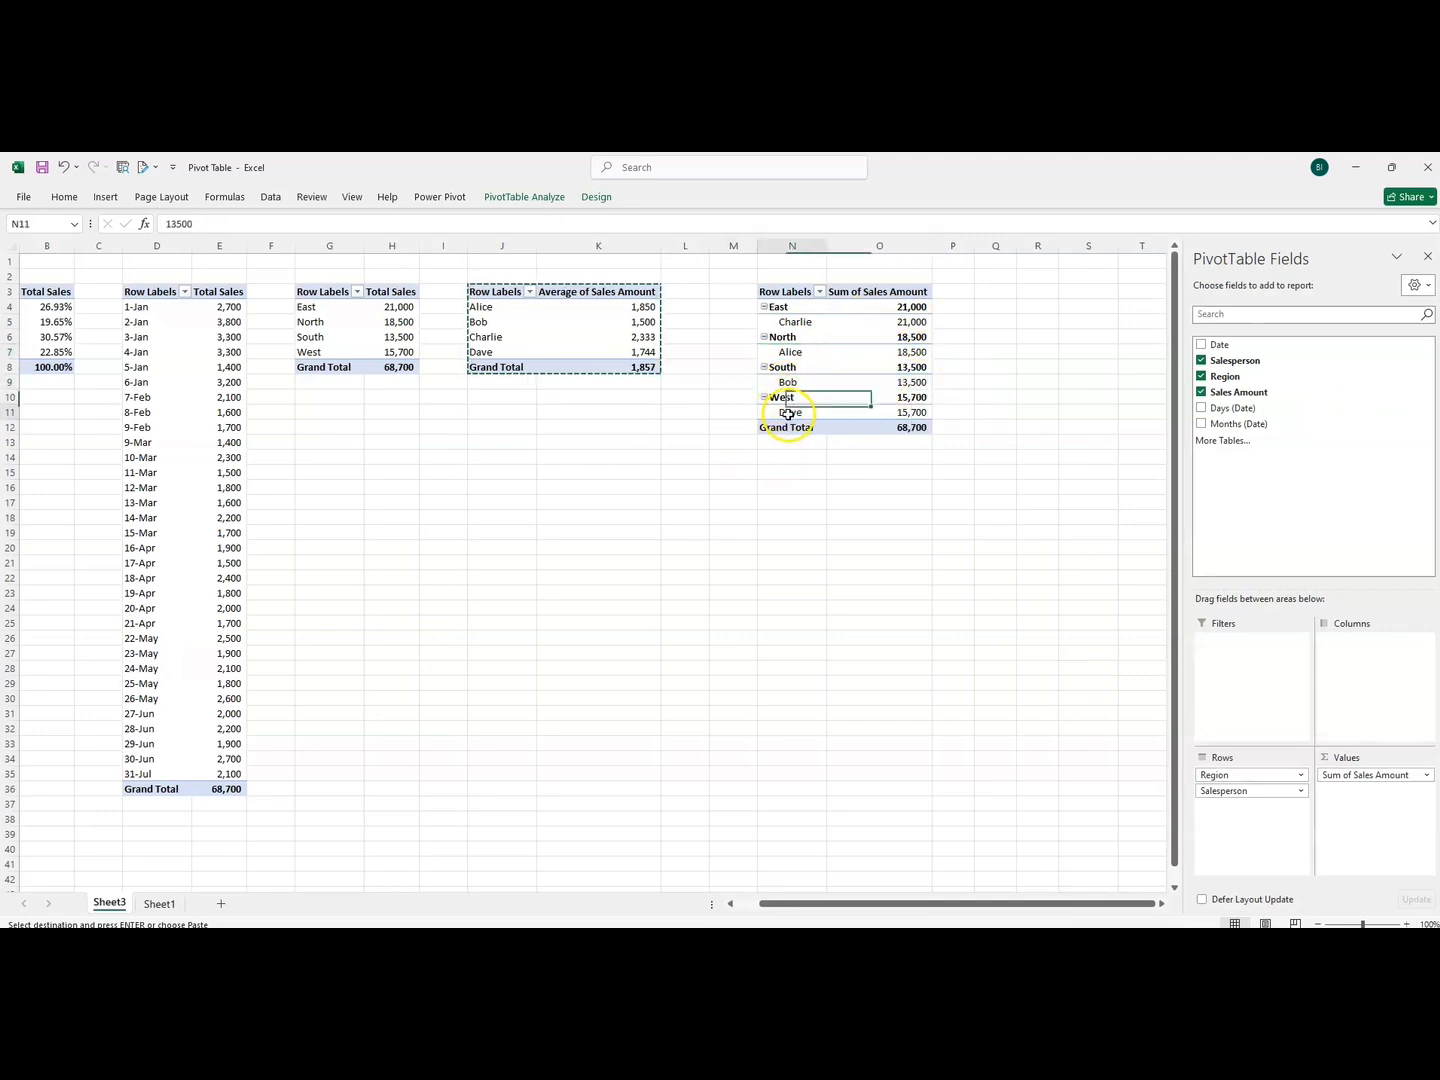
left_click(900, 412)
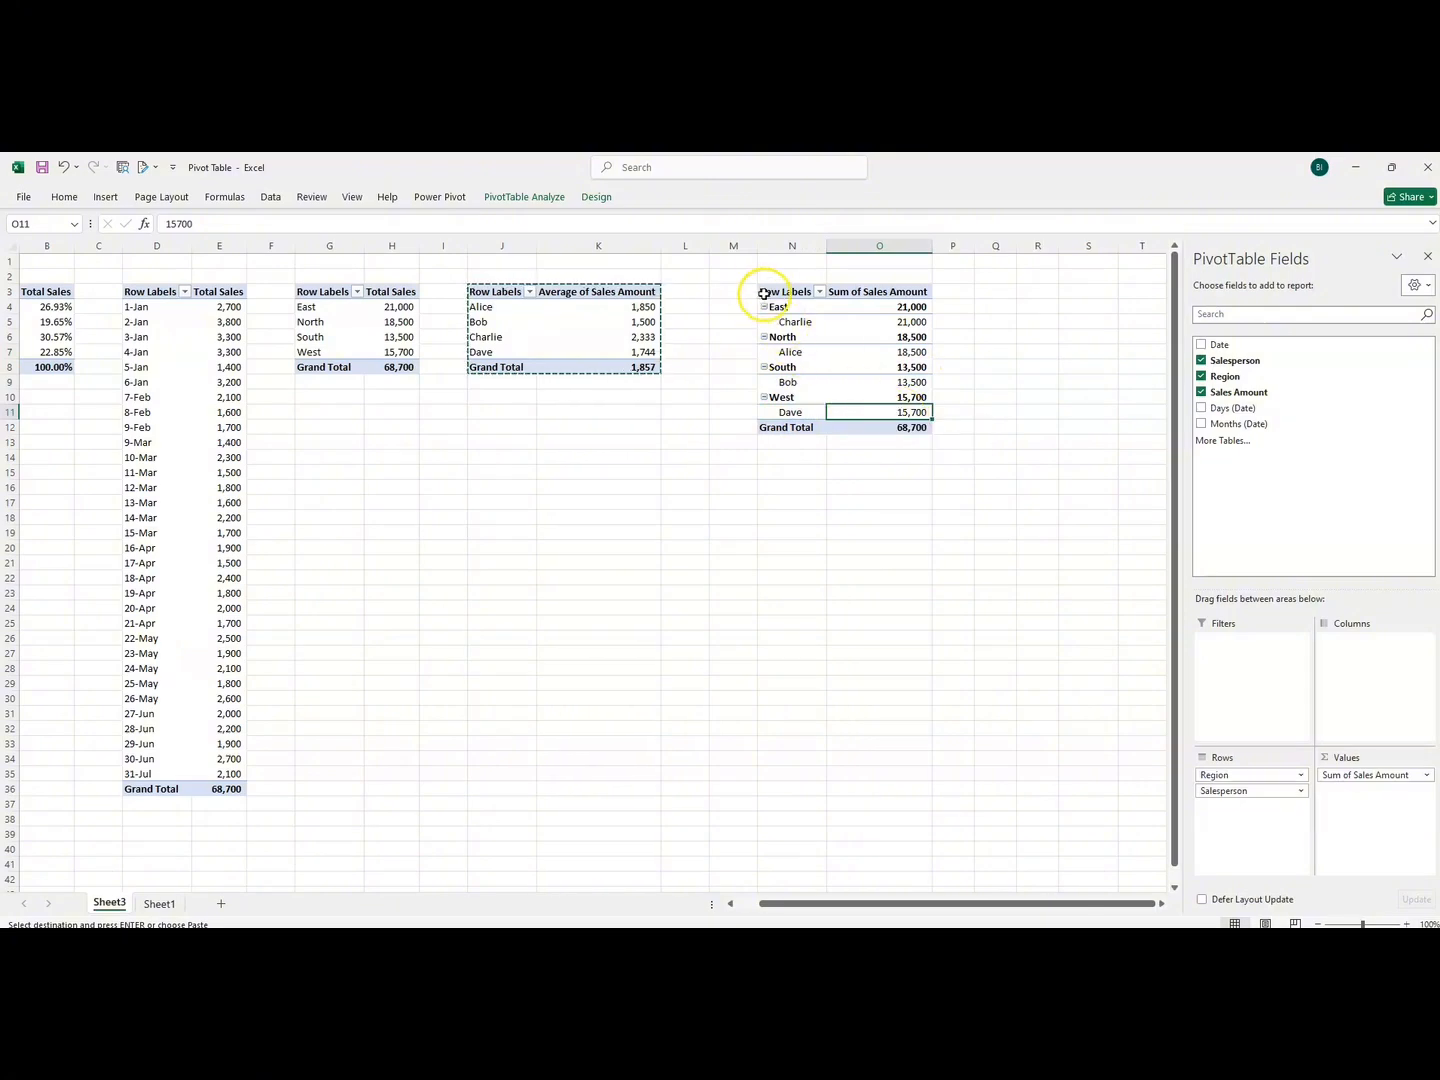
- Show the PivotTable at N3 in Tabular Form
left_click_drag(768, 291, 888, 432)
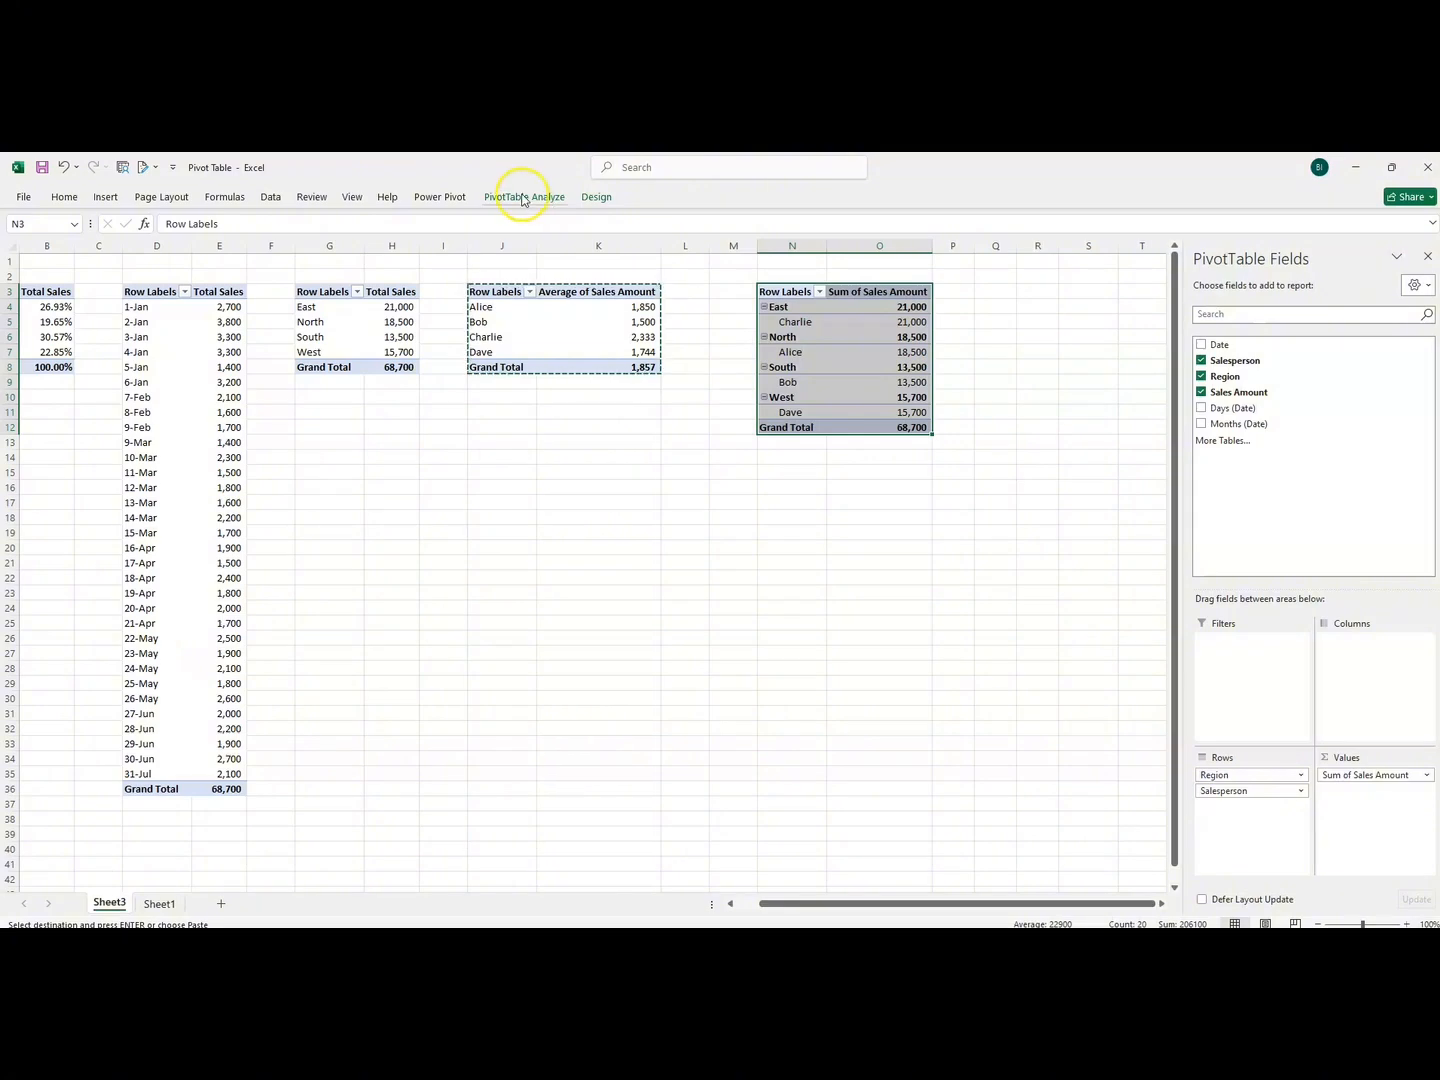
left_click(600, 200)
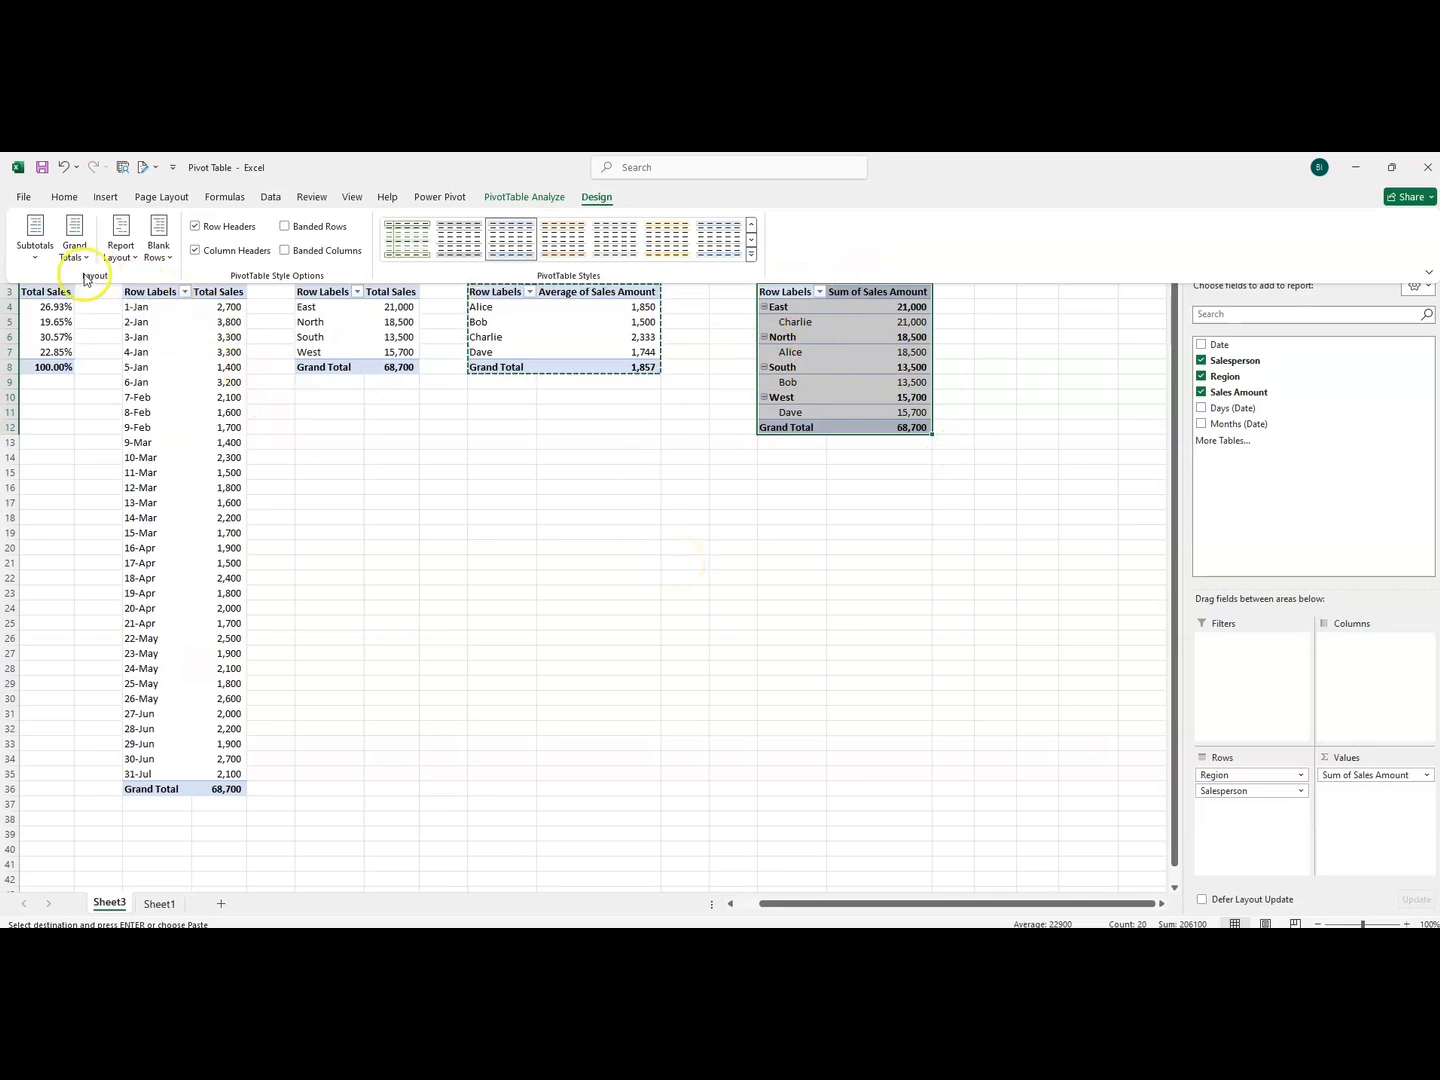
left_click(136, 258)
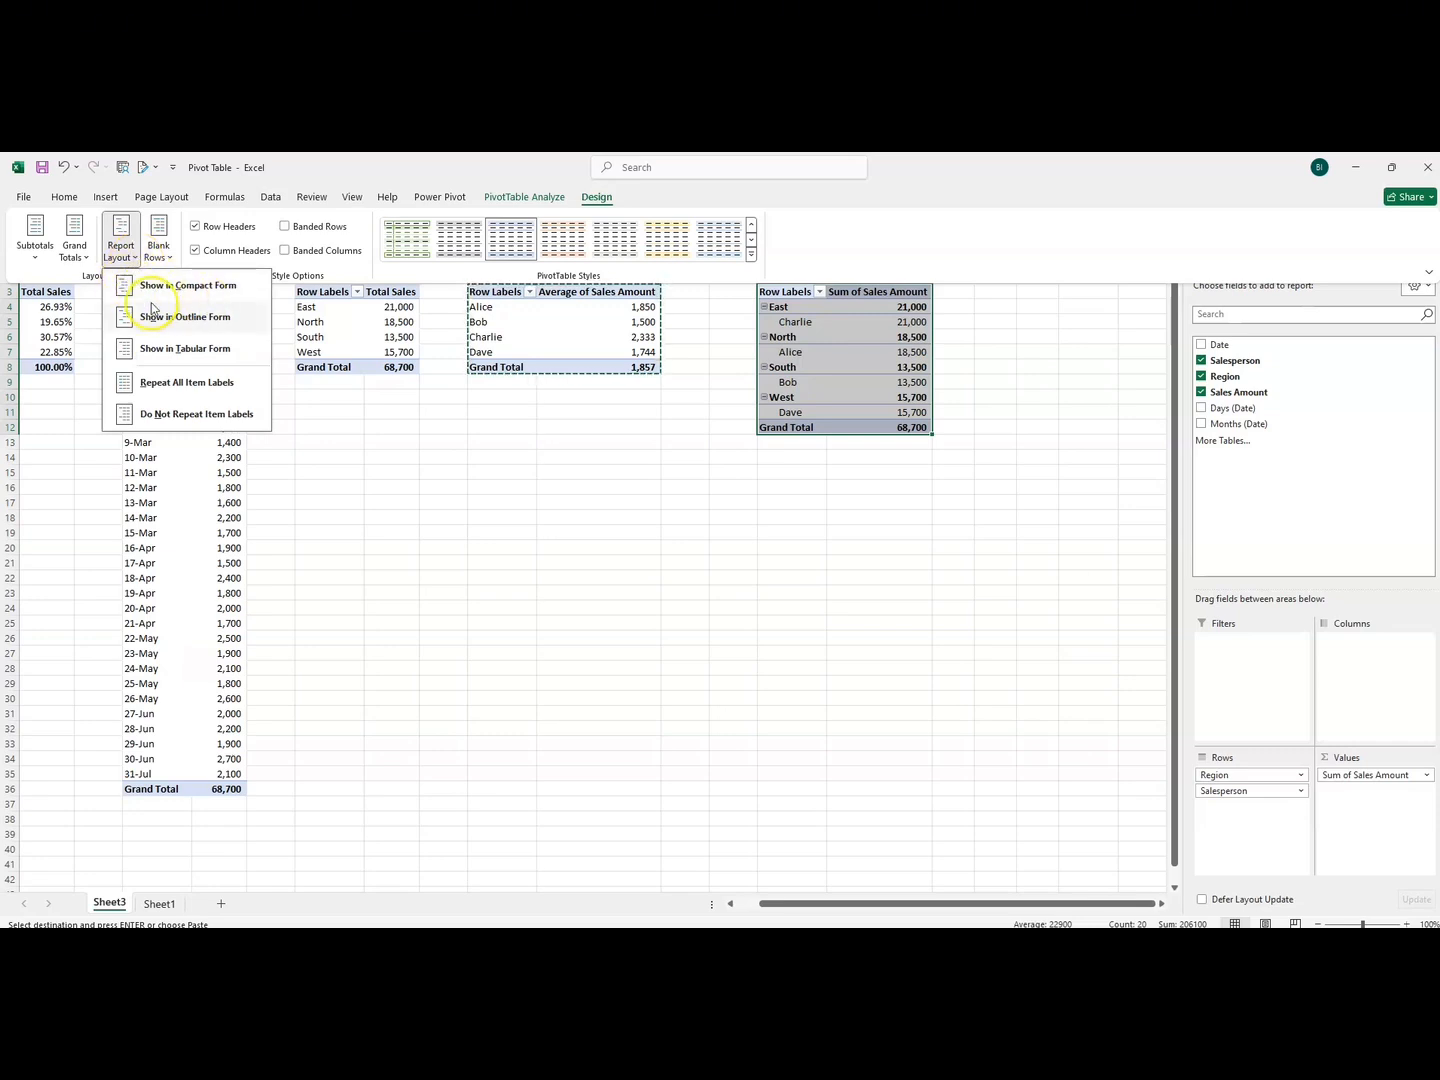
left_click(168, 348)
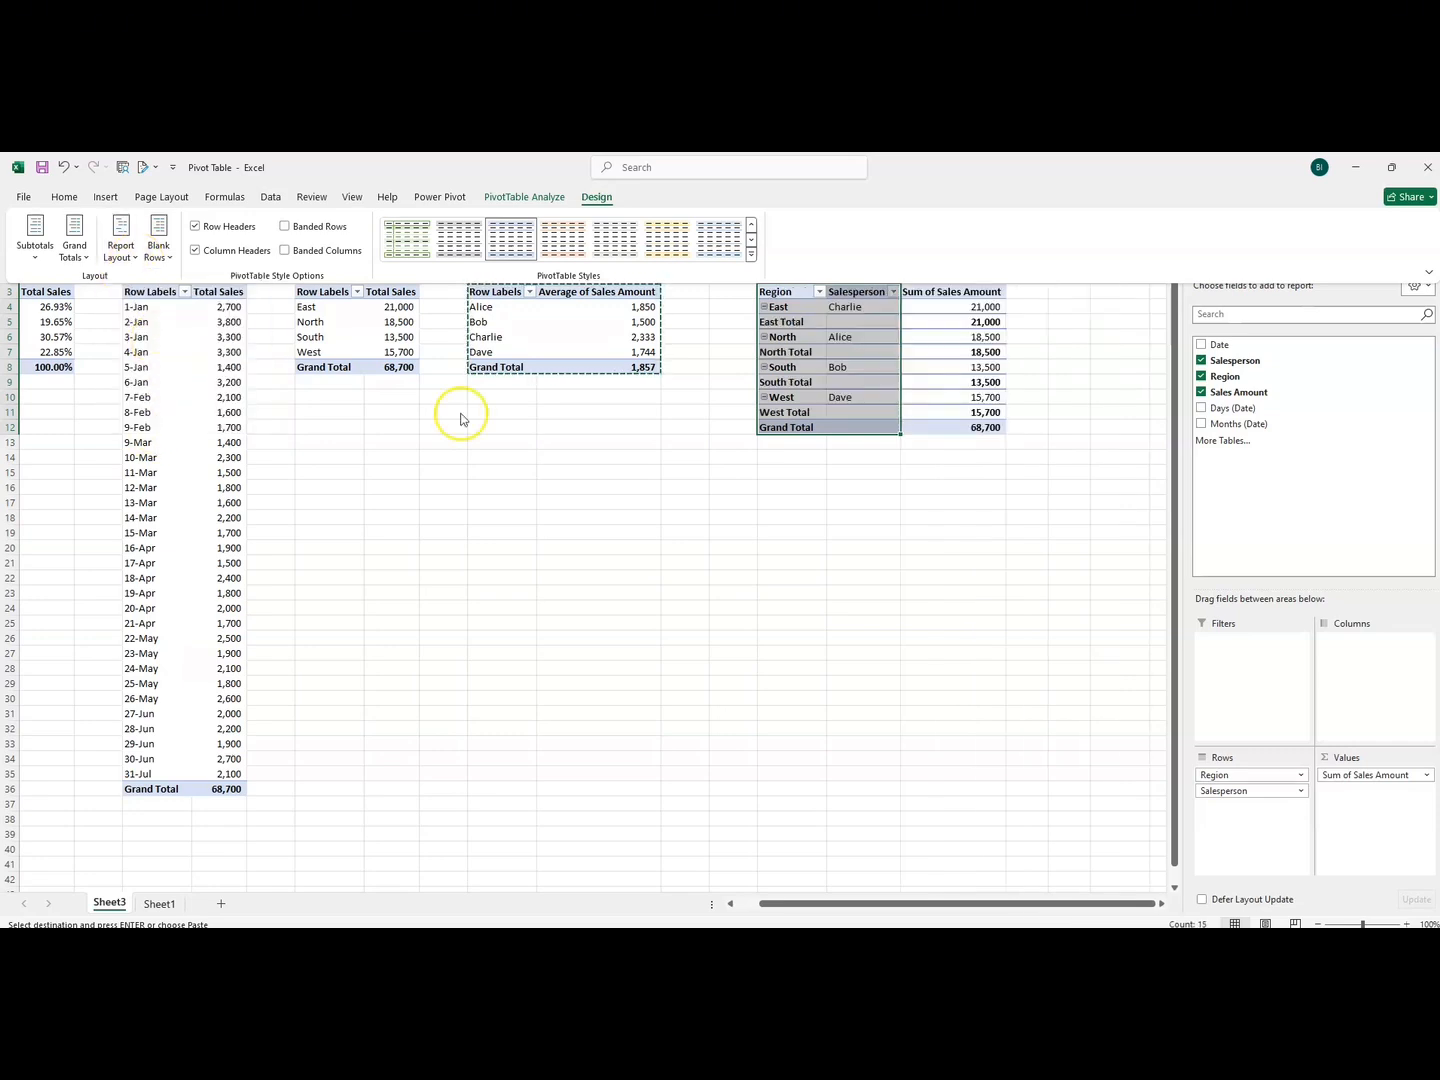
left_click(766, 487)
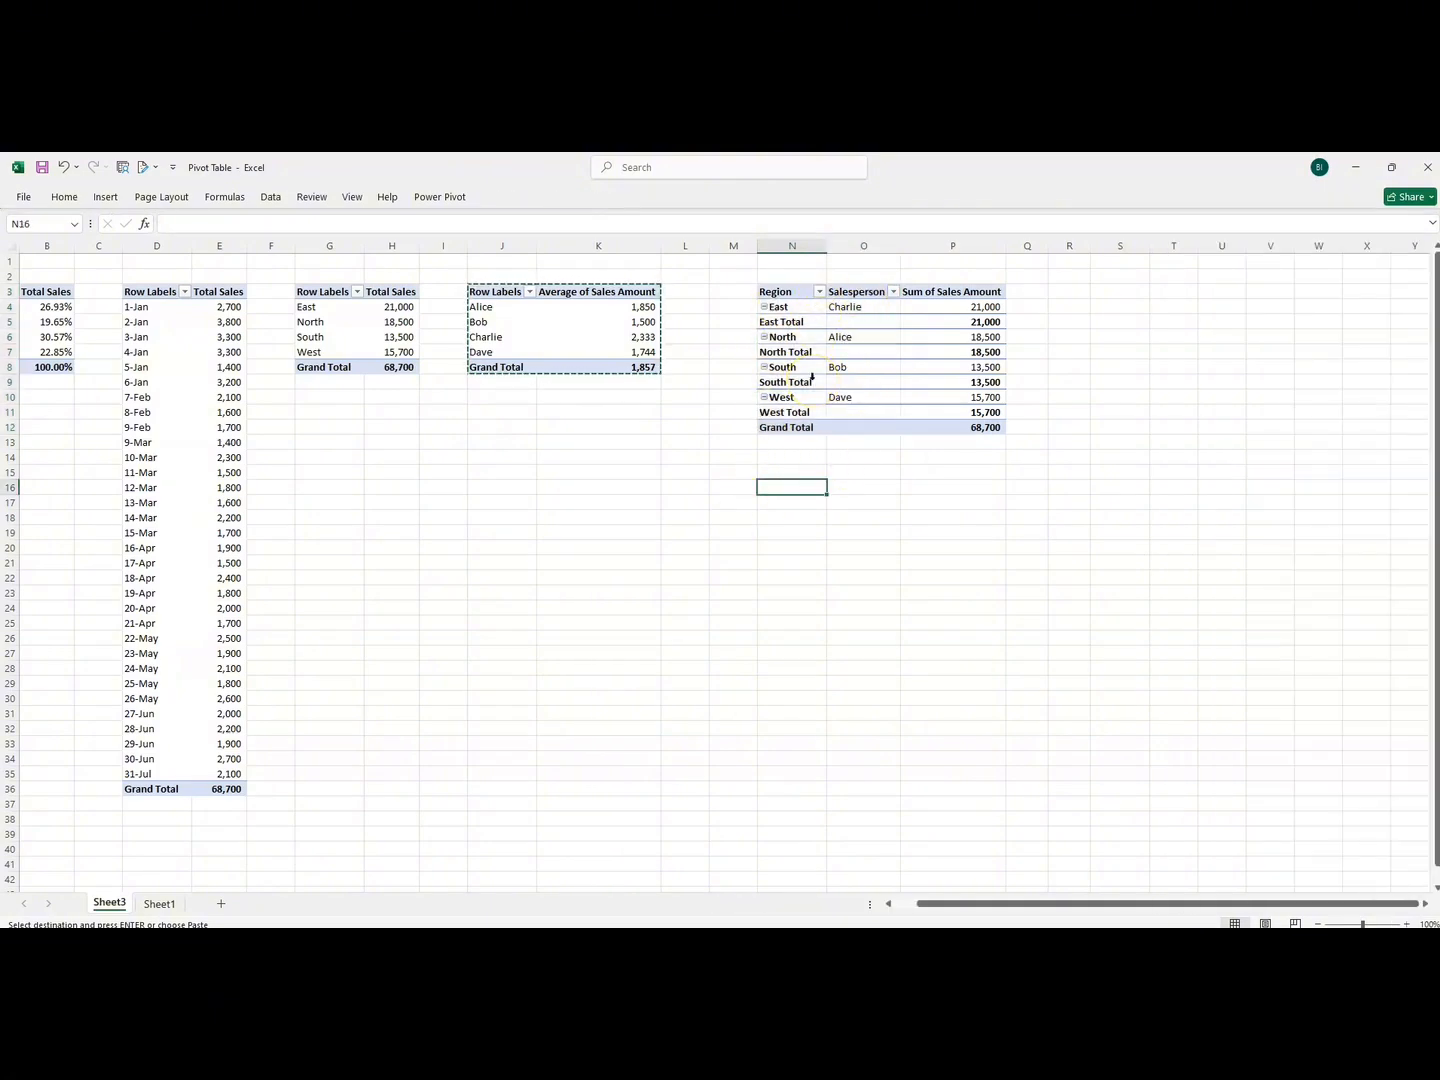
- Turn grand totals off for rows and columns in the PivotTable at N3 and check the row beneath it
left_click(770, 289)
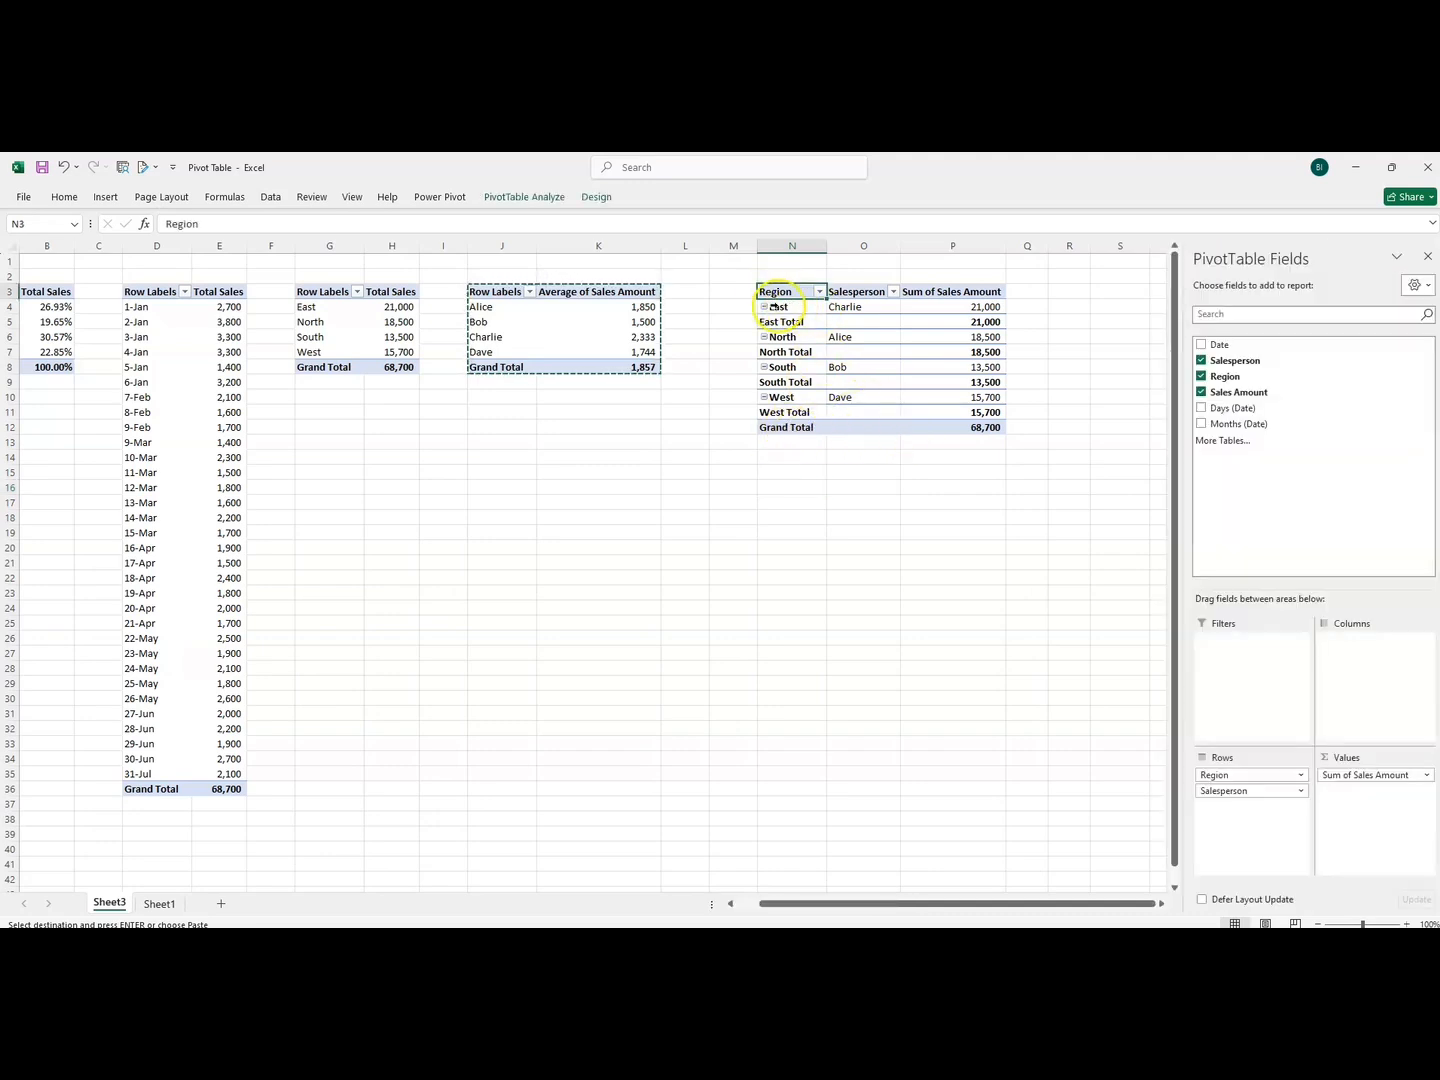
left_click(597, 197)
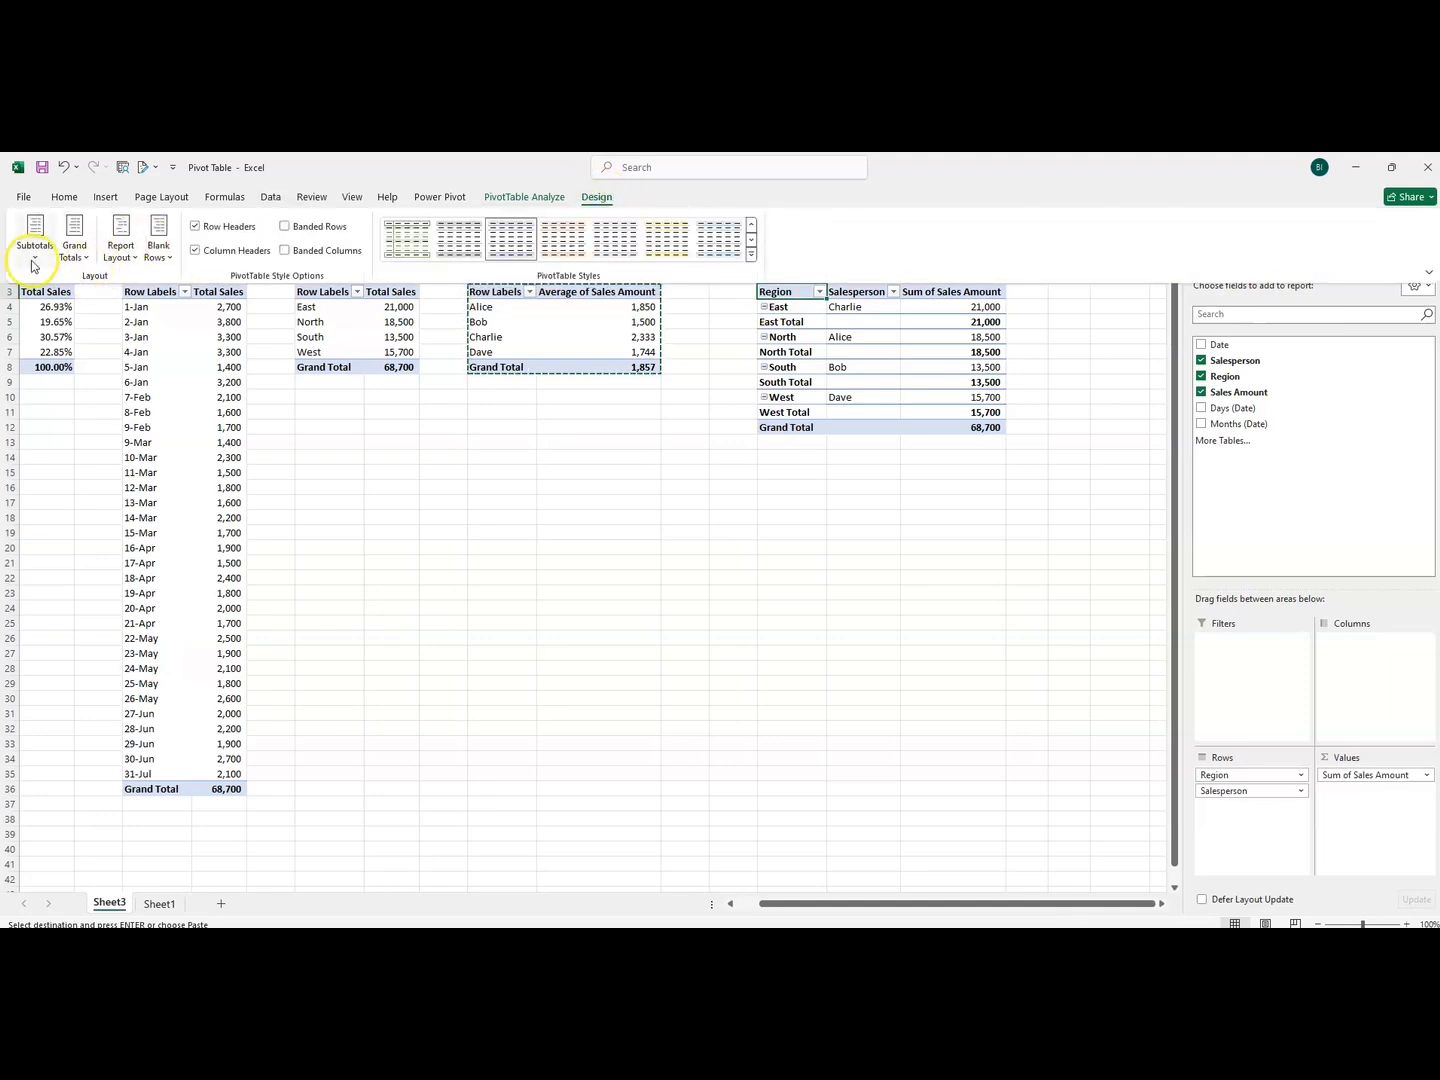
left_click(74, 250)
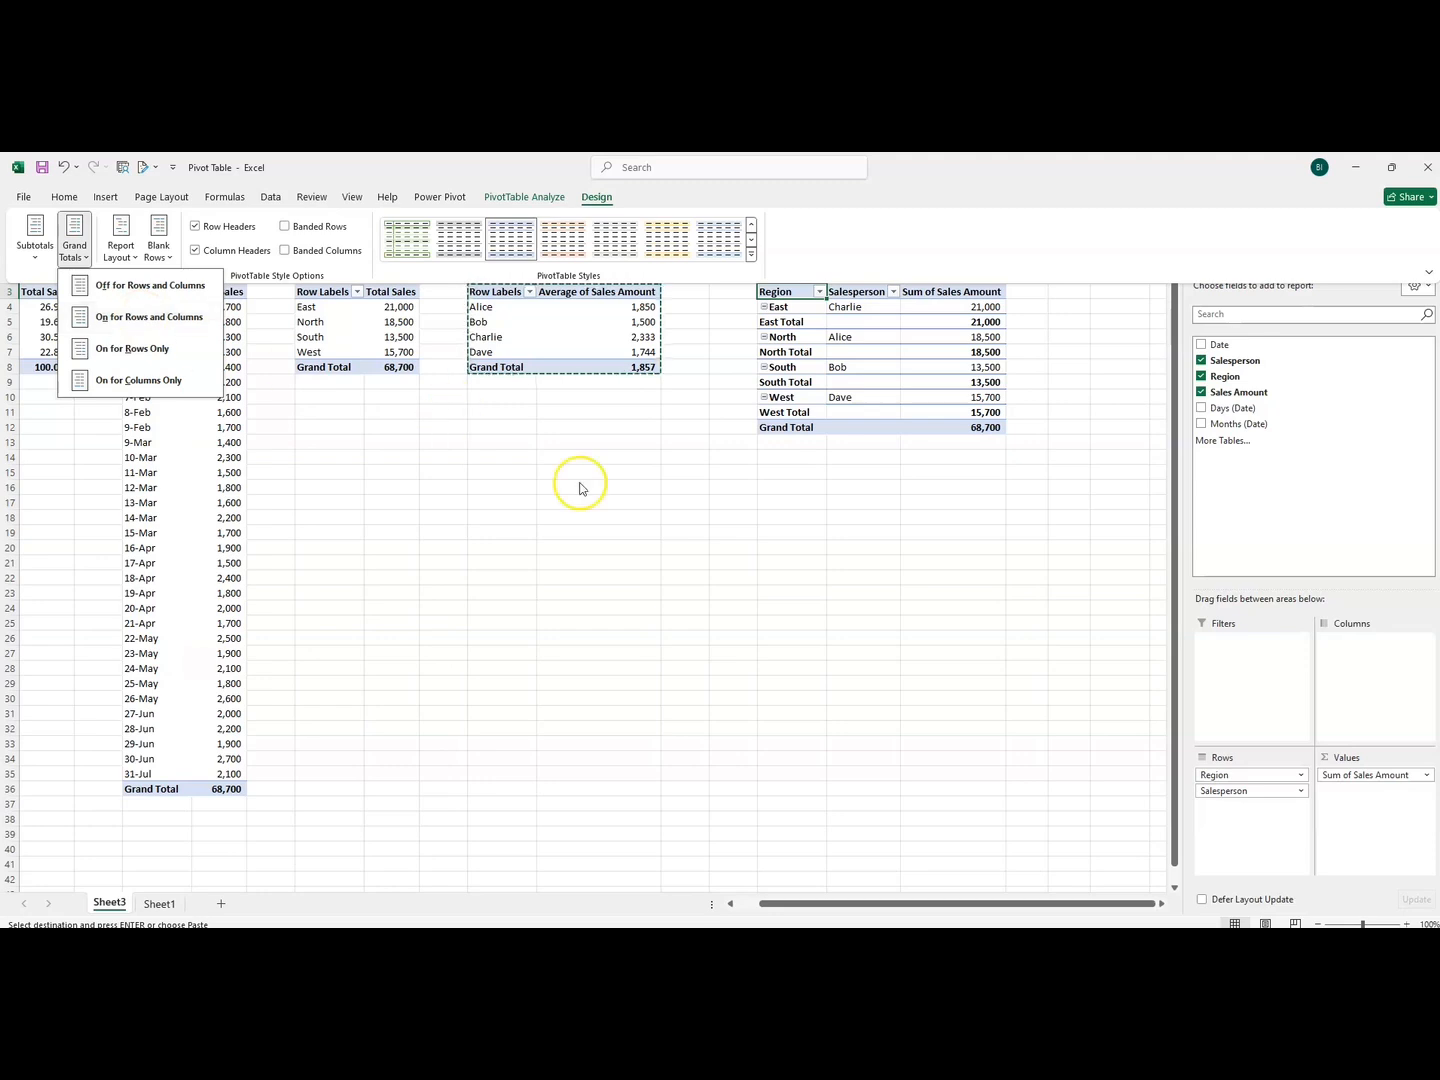
left_click(126, 290)
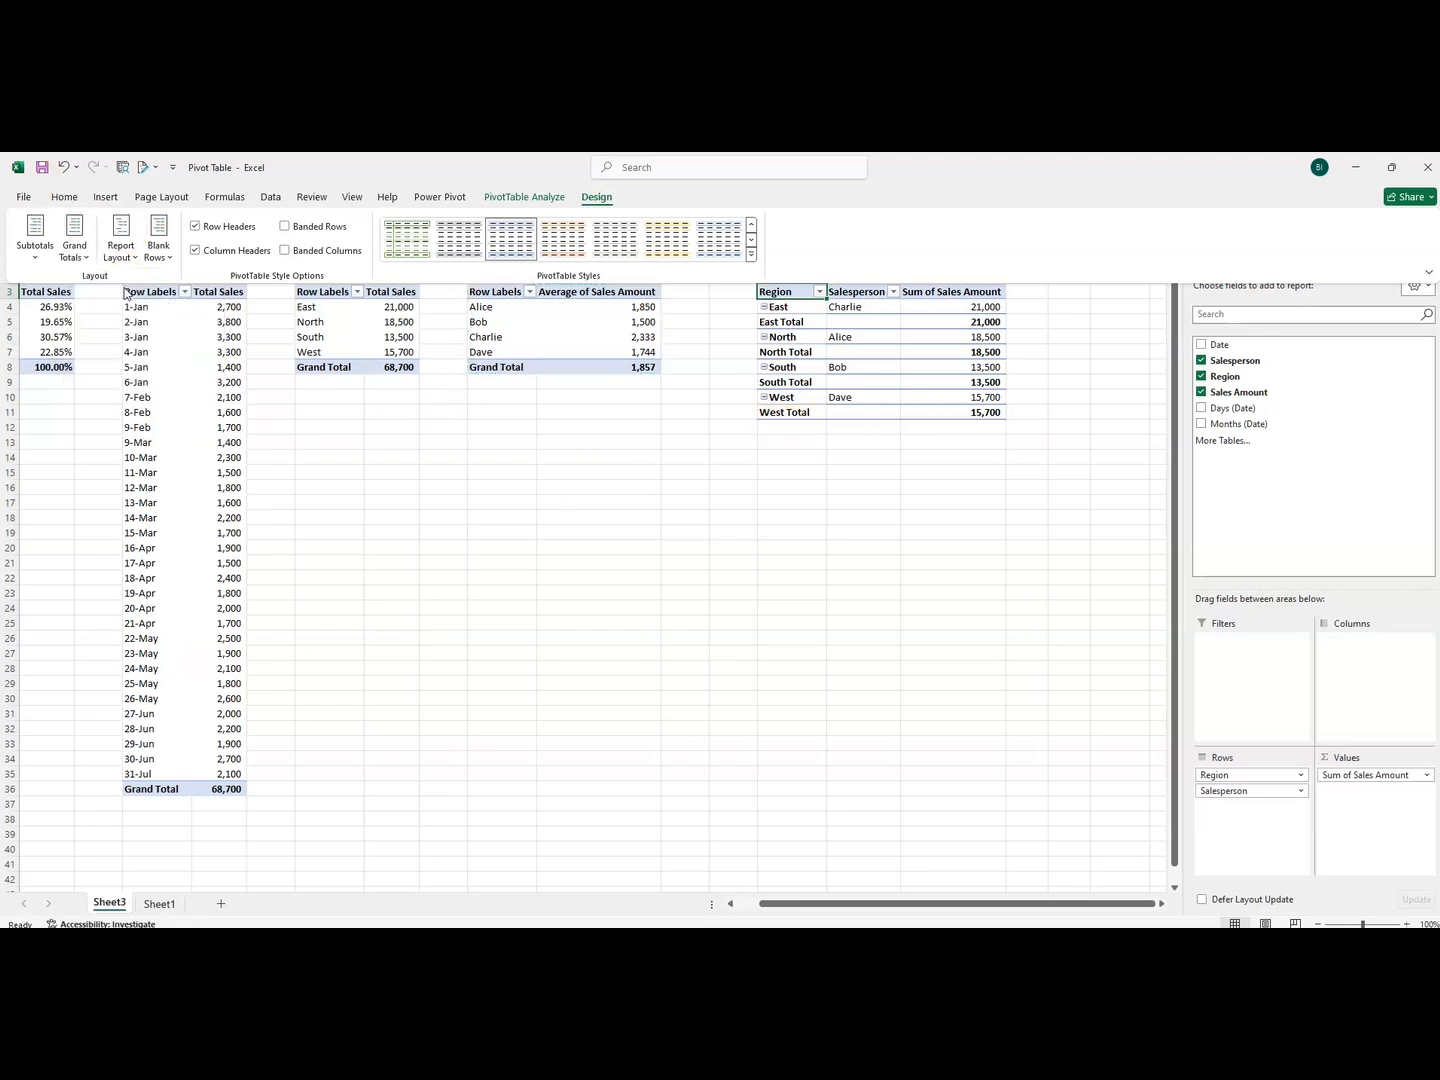
left_click(771, 427)
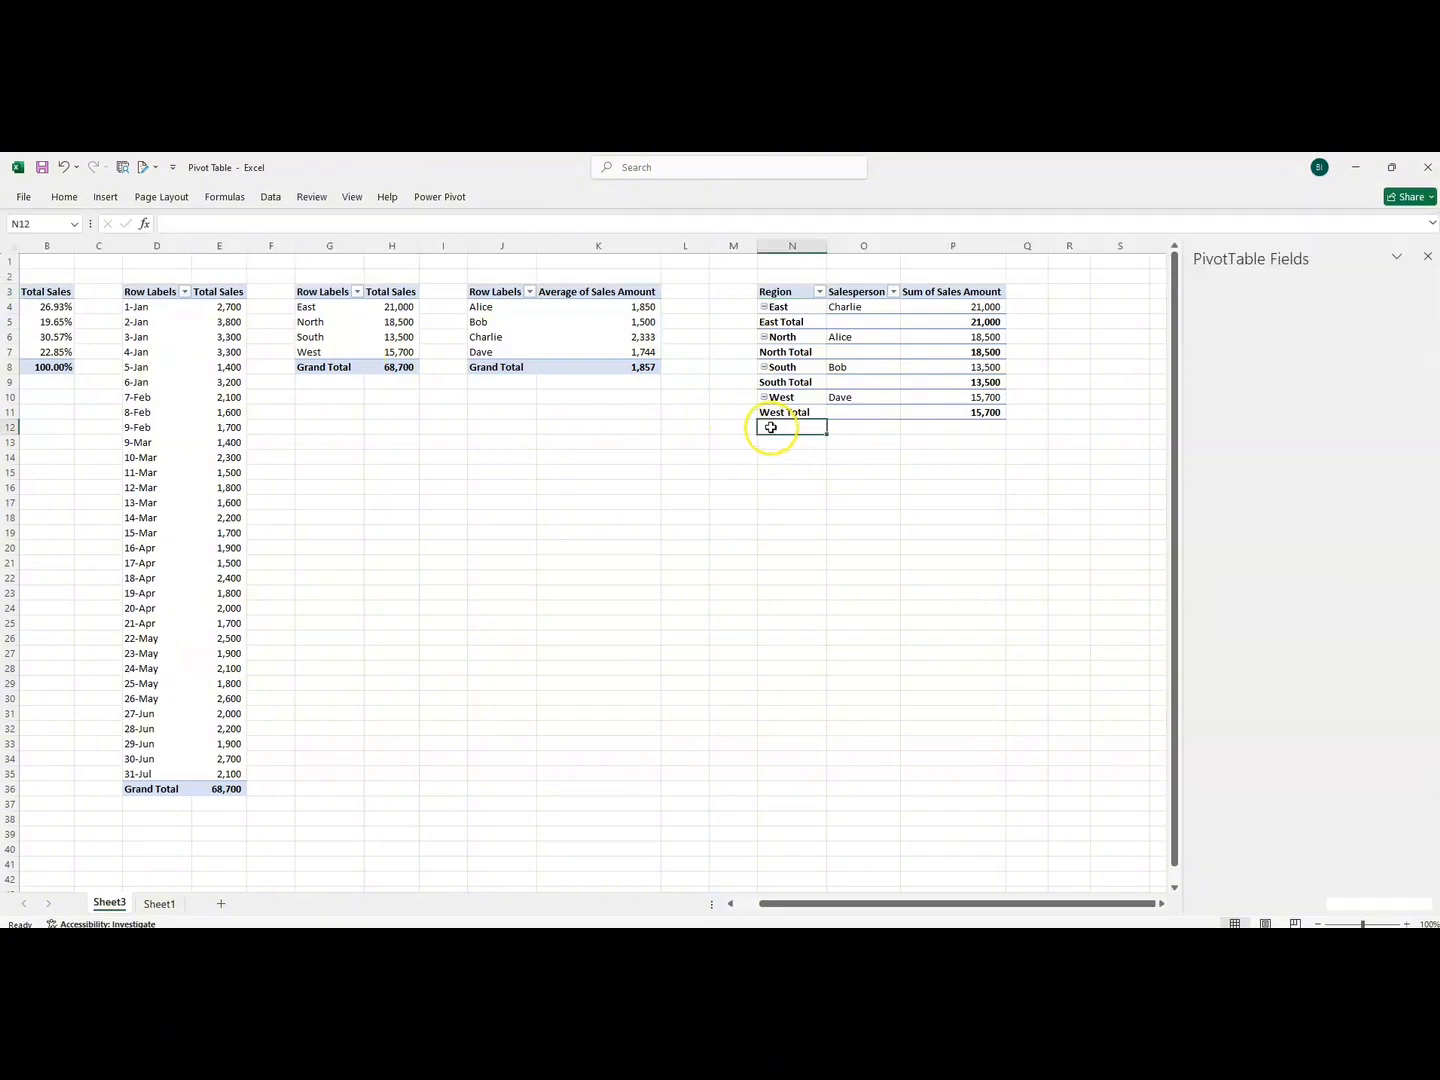
left_click_drag(794, 427, 958, 427)
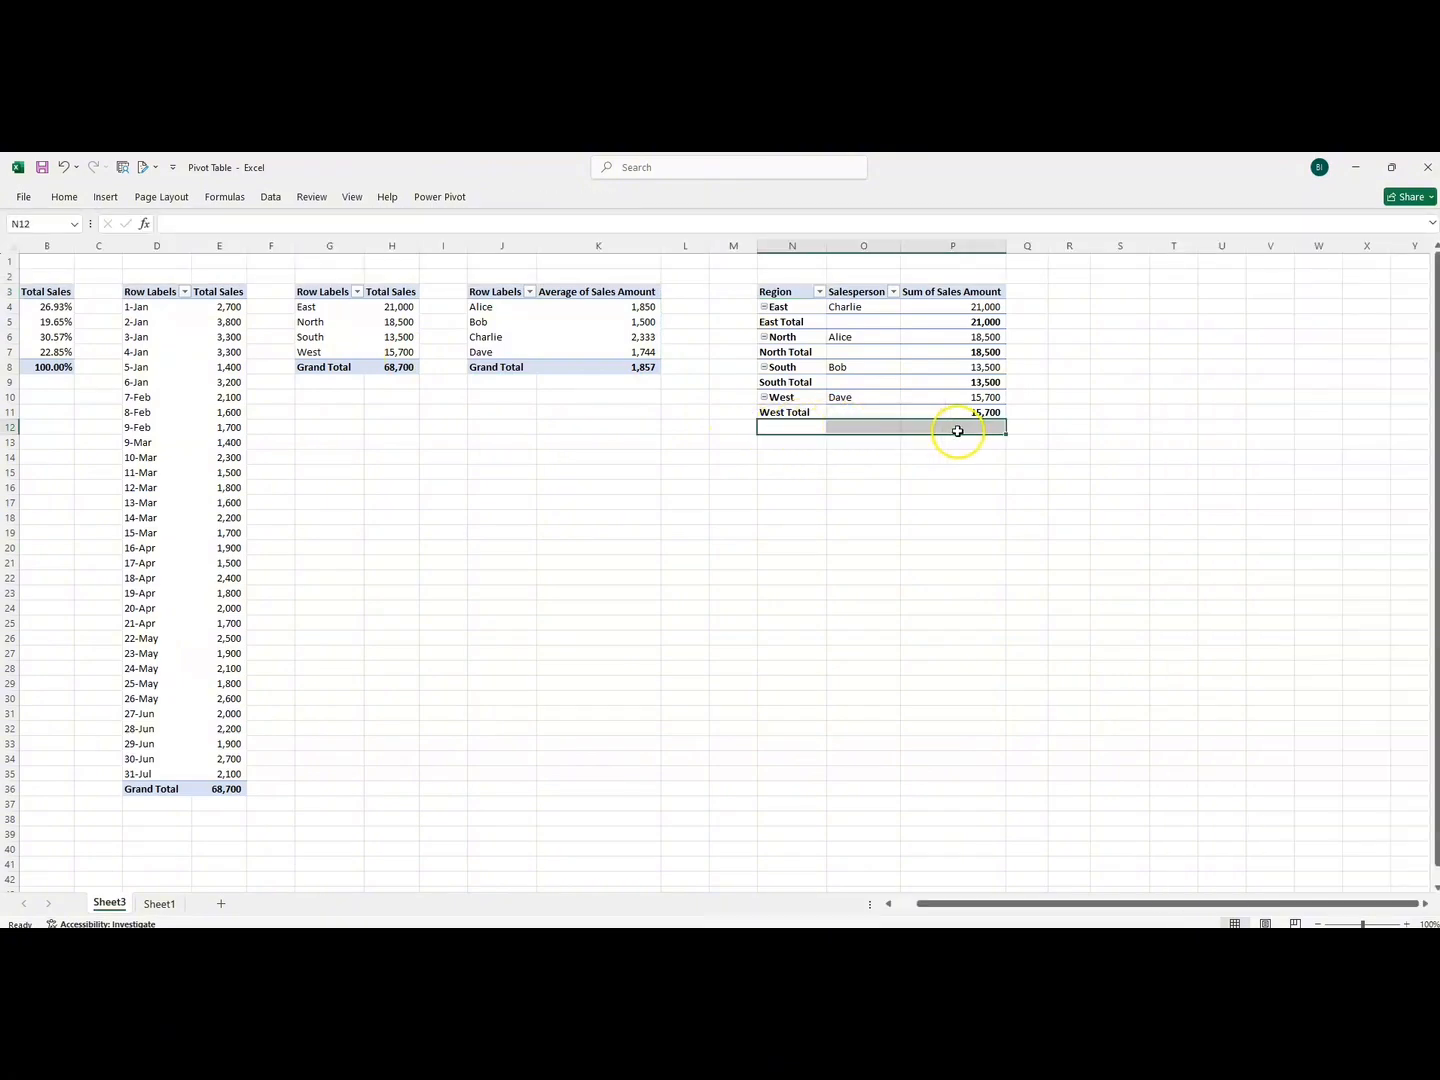
left_click_drag(845, 367, 920, 368)
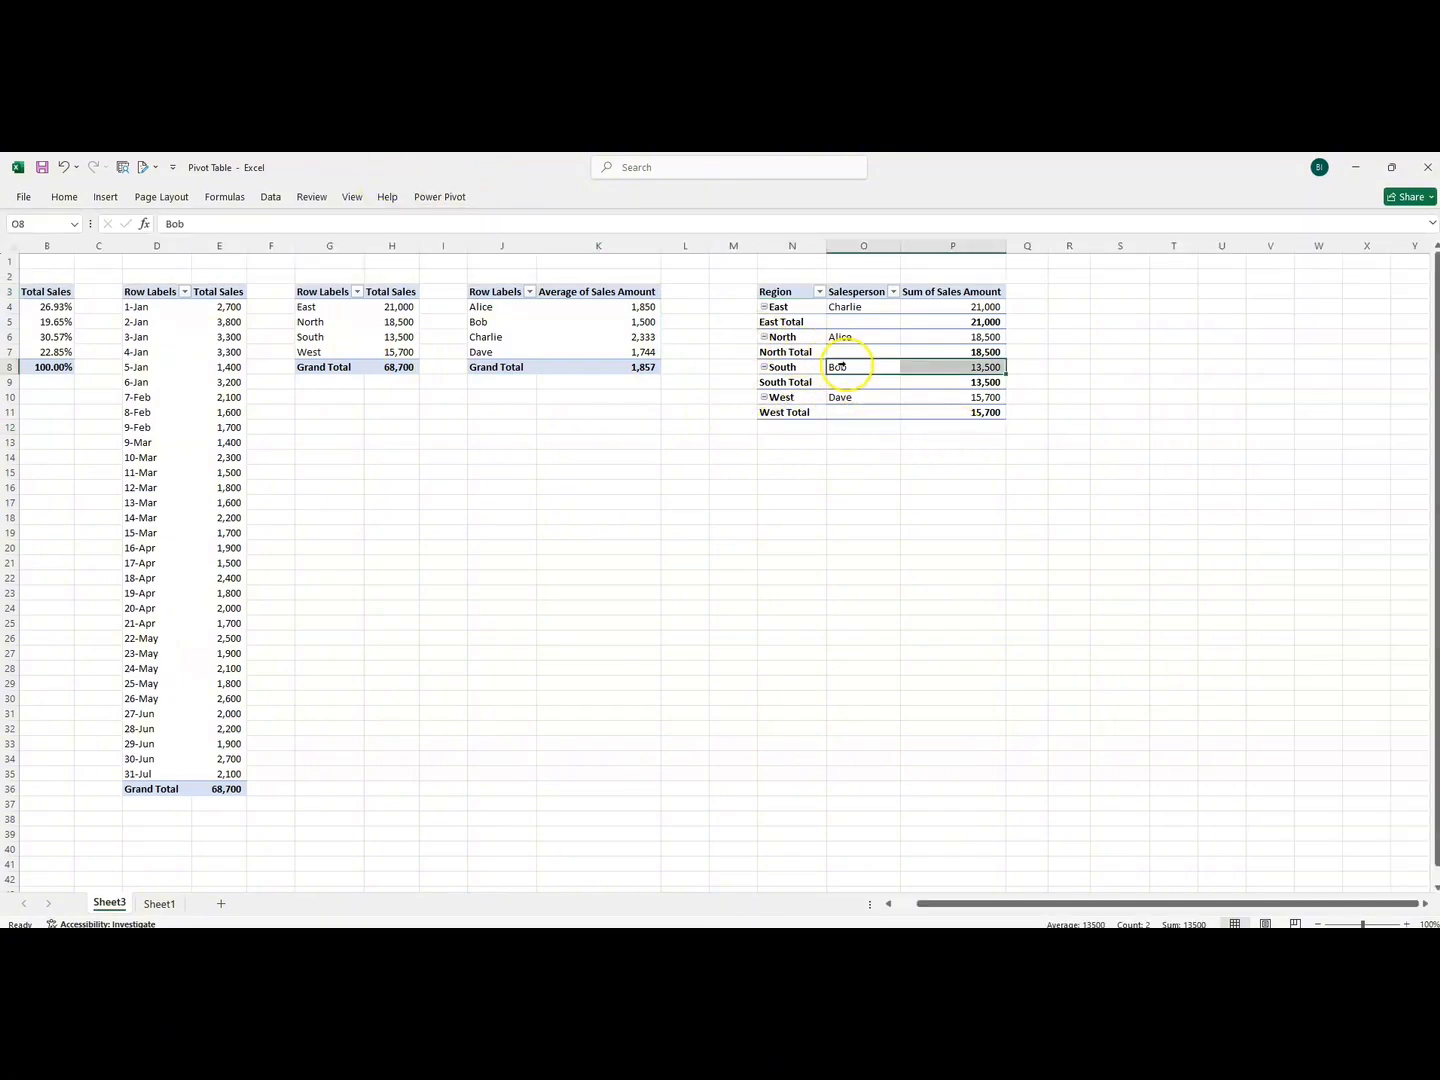
- Turn grand totals on for rows and columns in the PivotTable at N3
left_click(600, 200)
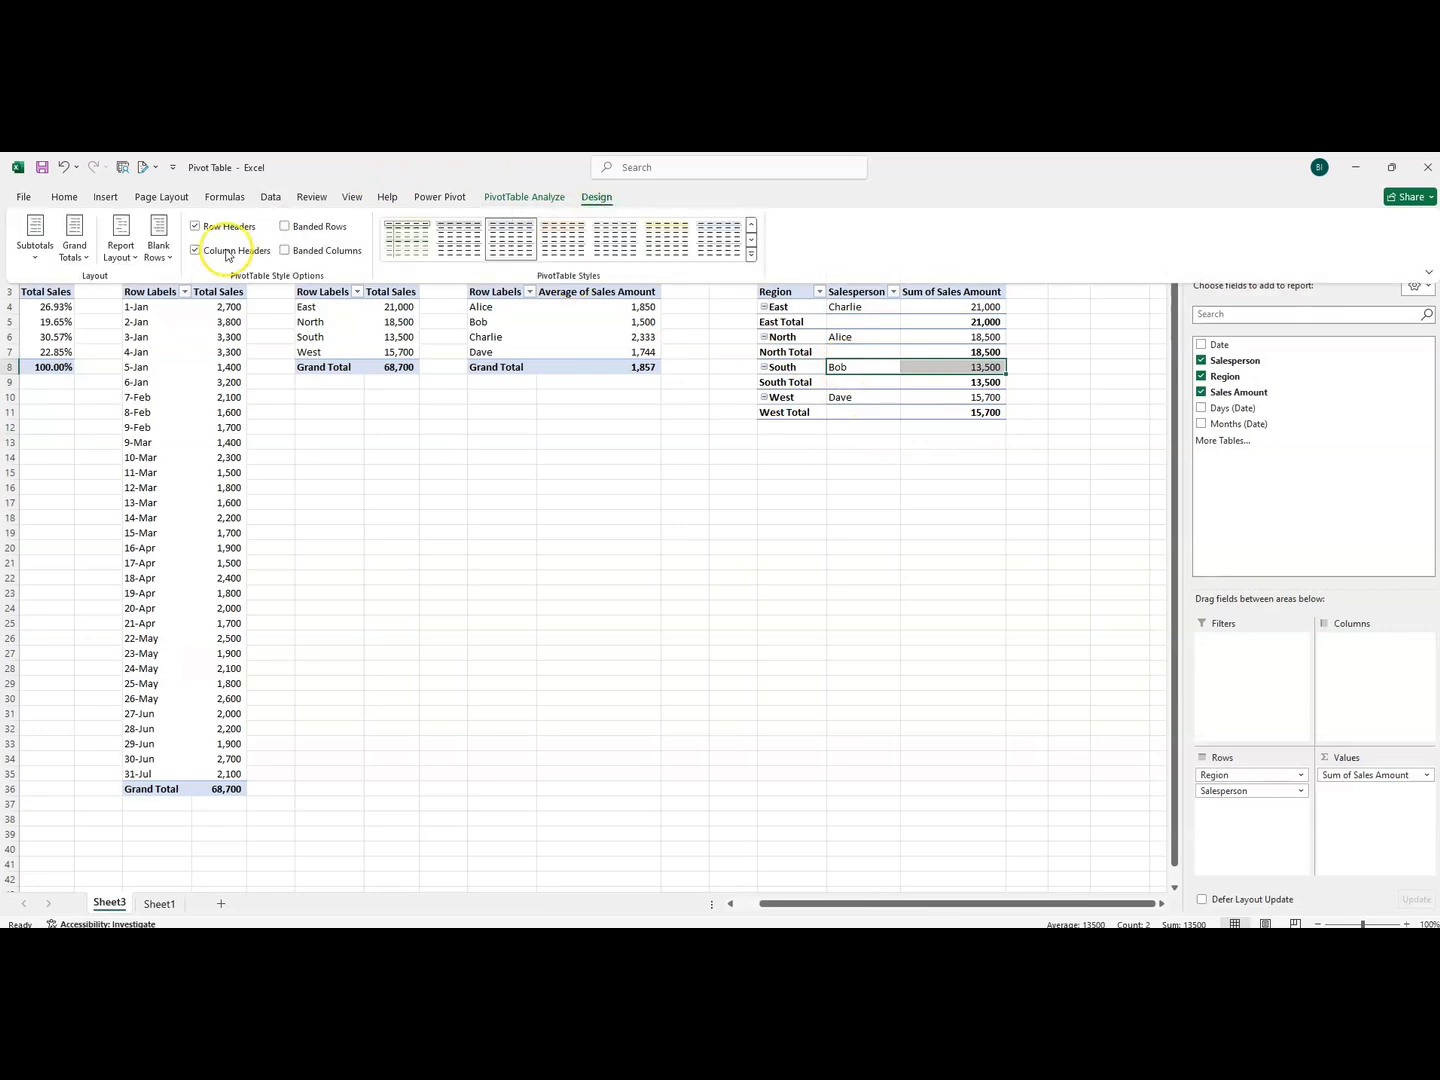
left_click(137, 262)
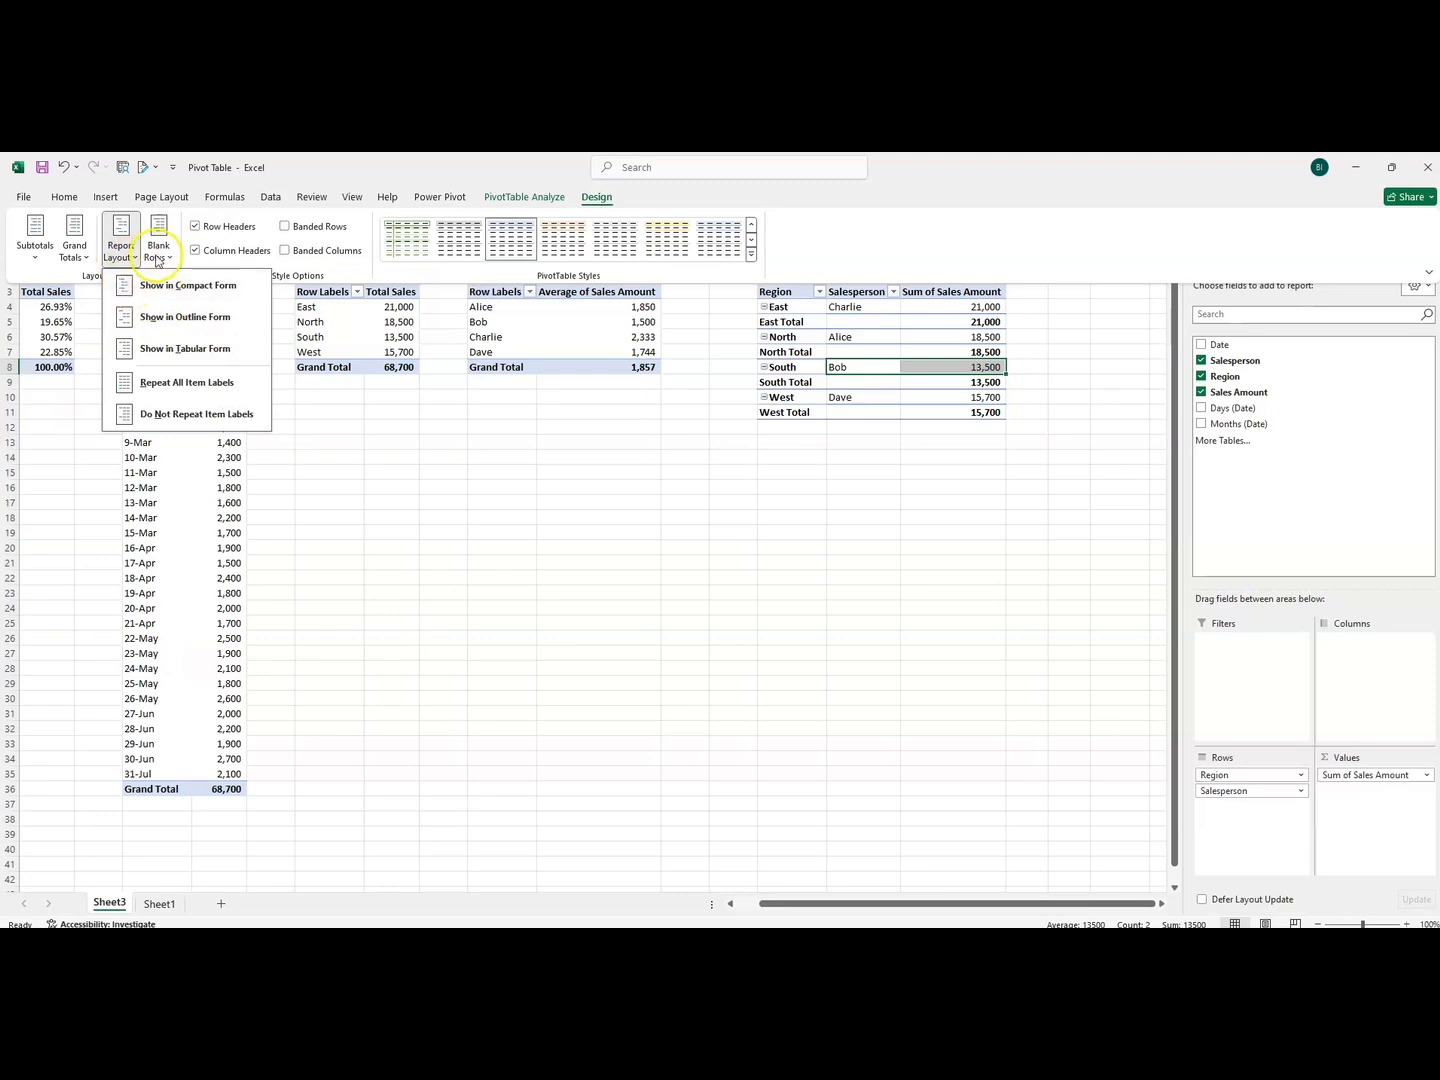
left_click(78, 255)
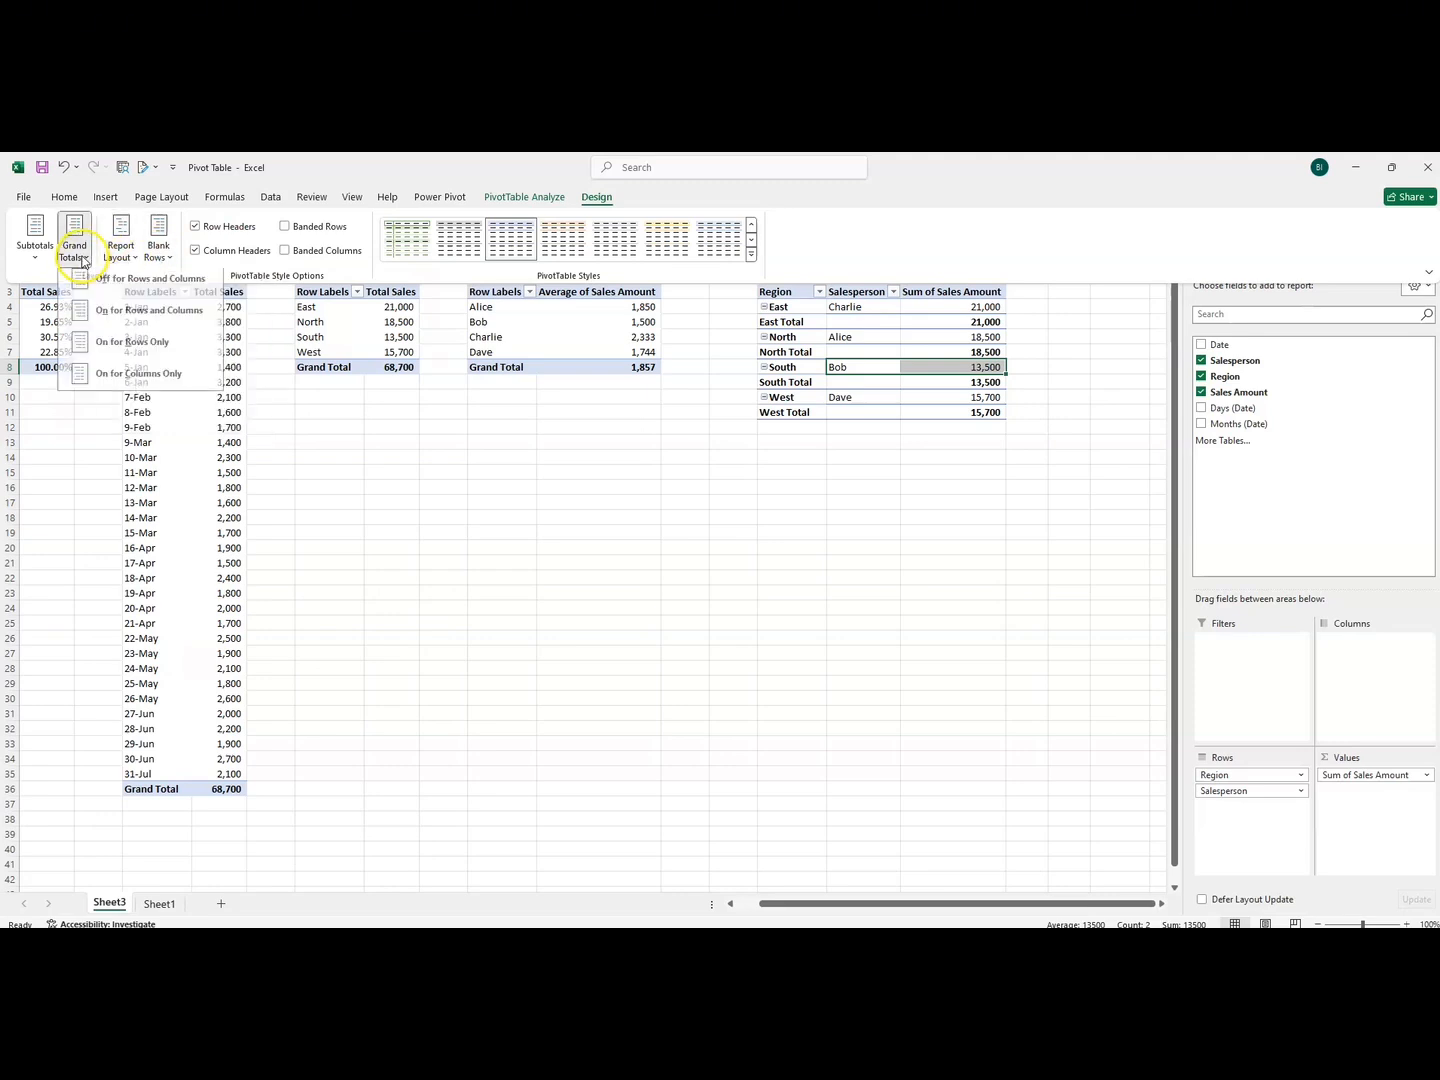
left_click(133, 319)
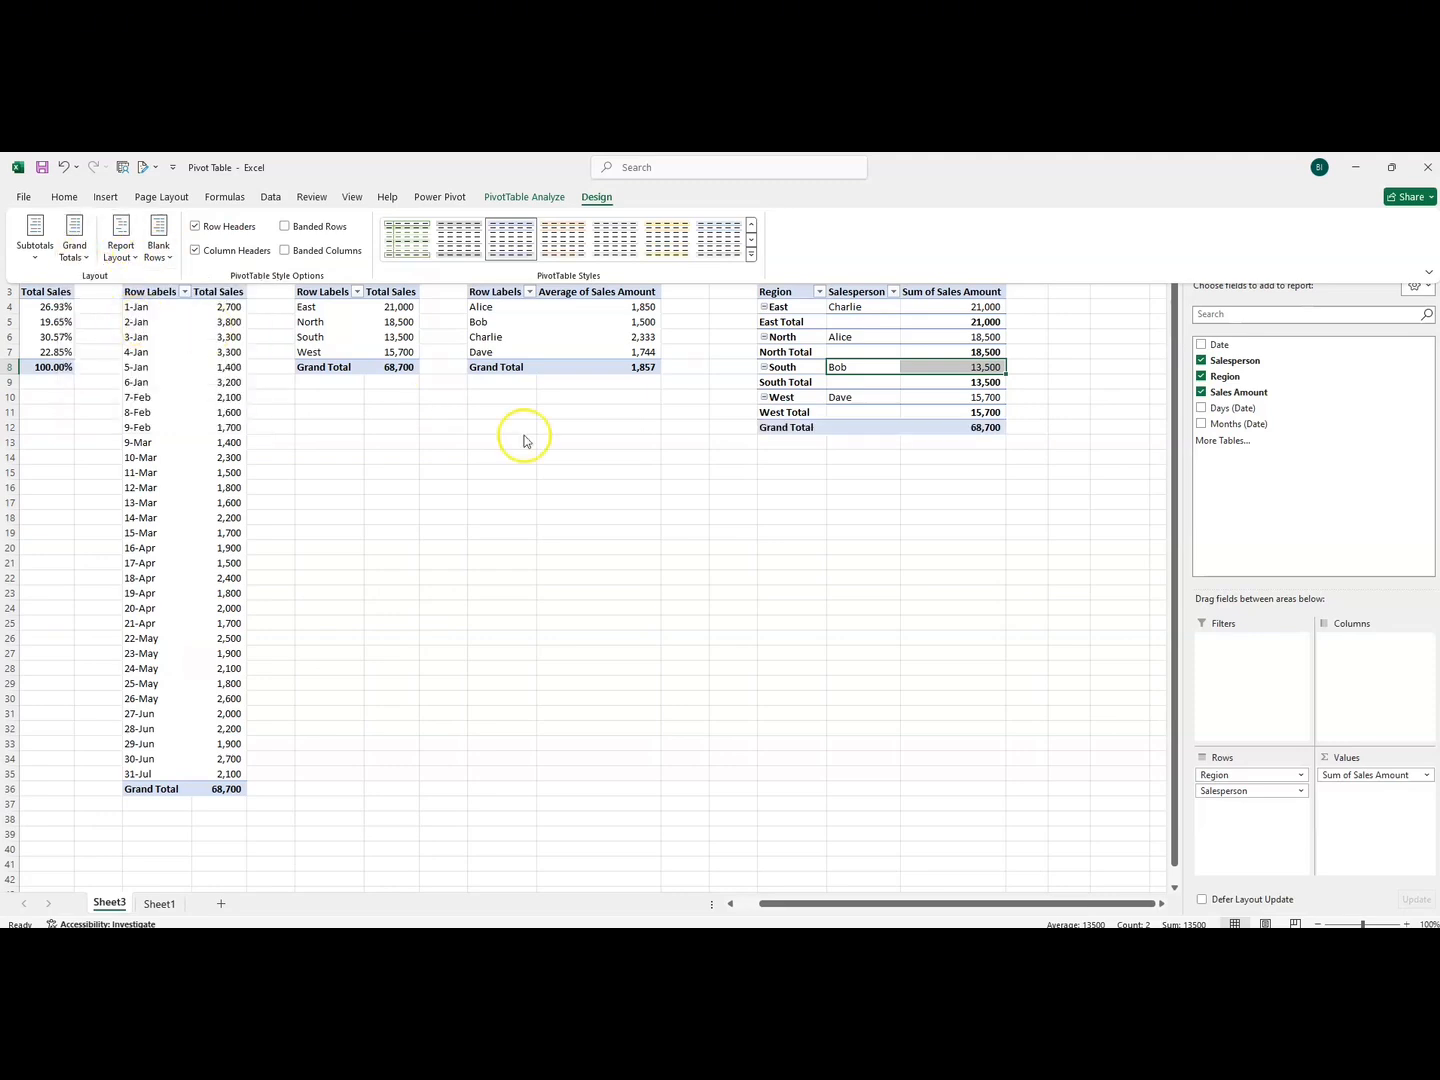
left_click(818, 486)
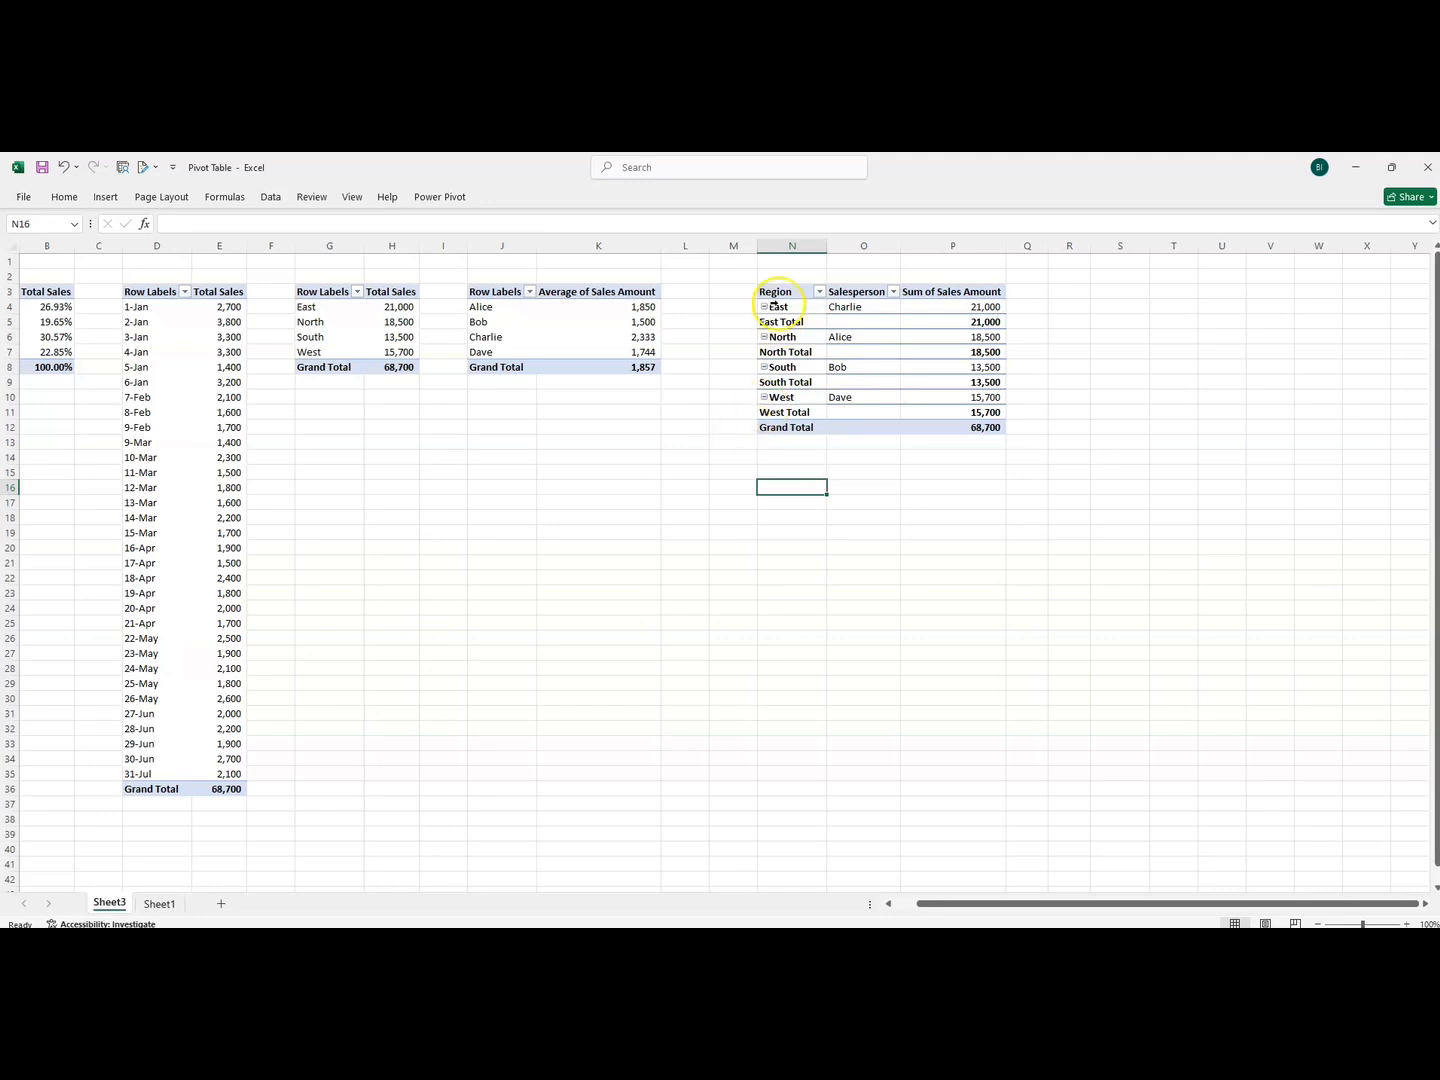
- Copy the whole region and salesperson PivotTable at N3 to cell H16
left_click_drag(770, 291, 952, 418)
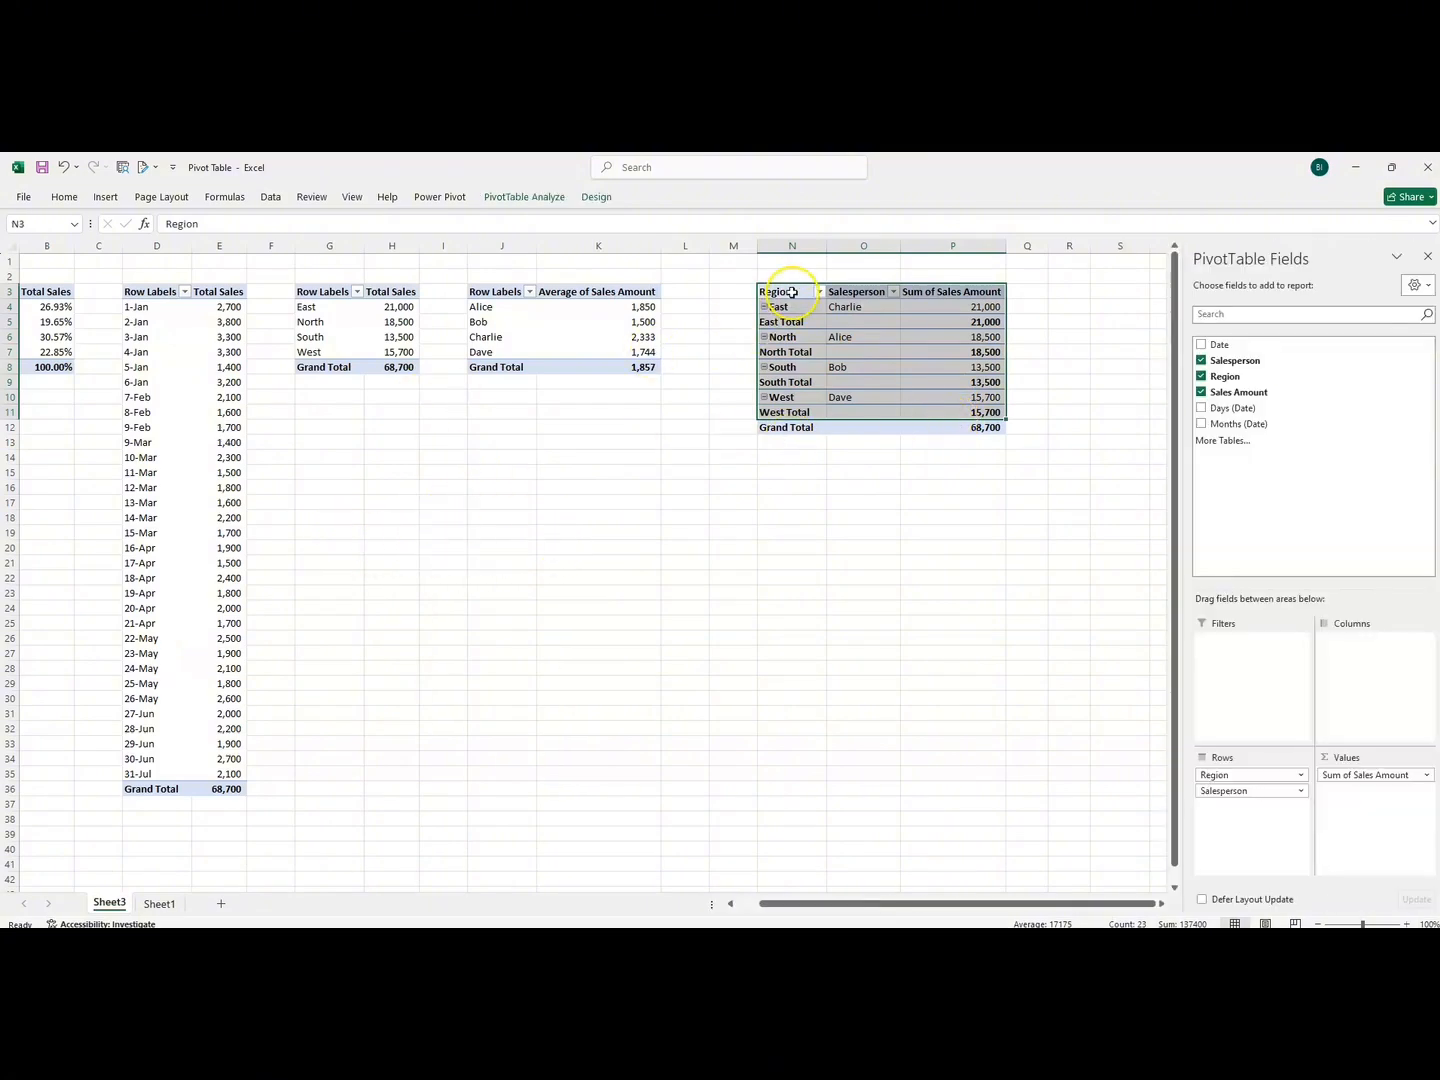
left_click(820, 549)
left_click_drag(758, 290, 992, 427)
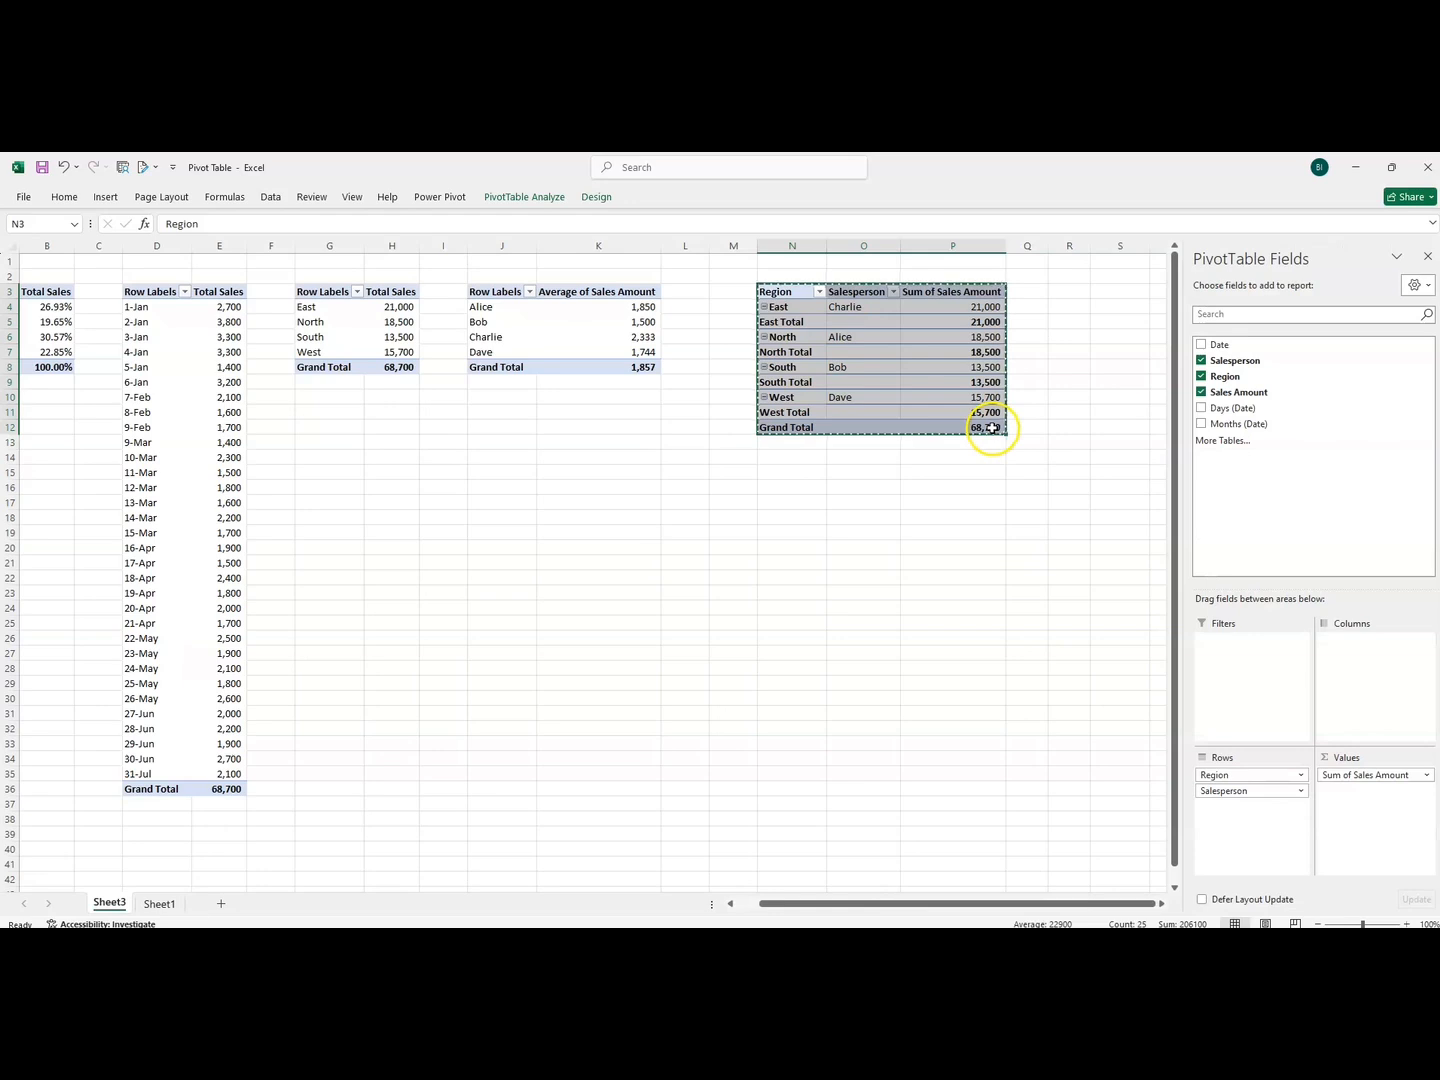
left_click(390, 486)
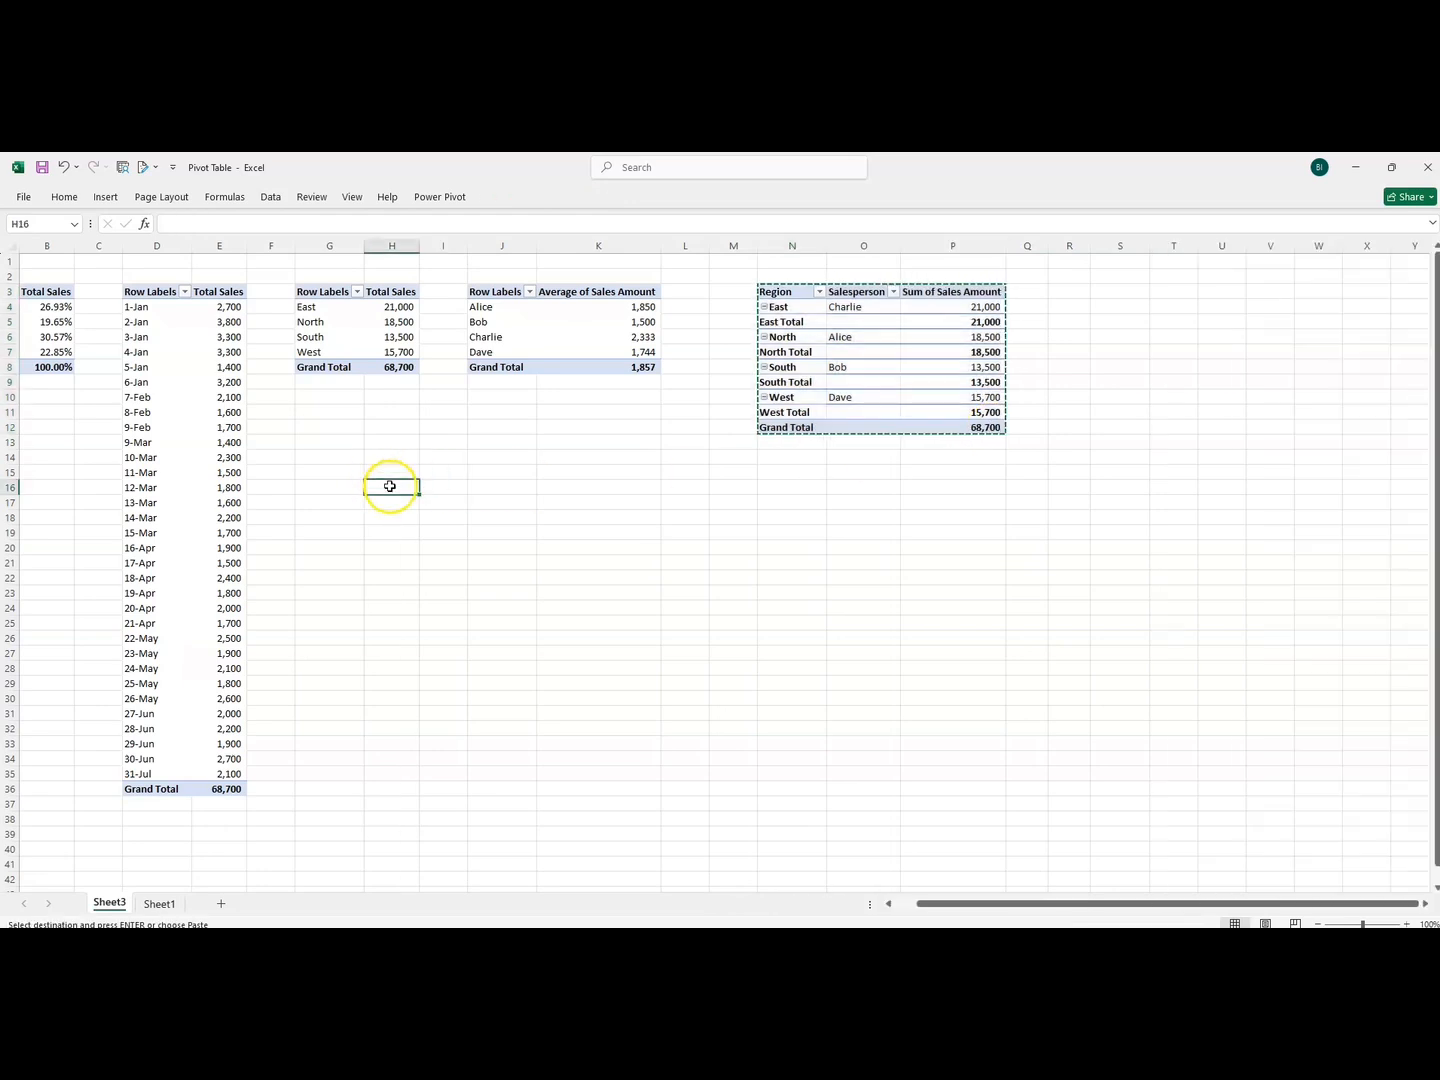
key("ctrl+v")
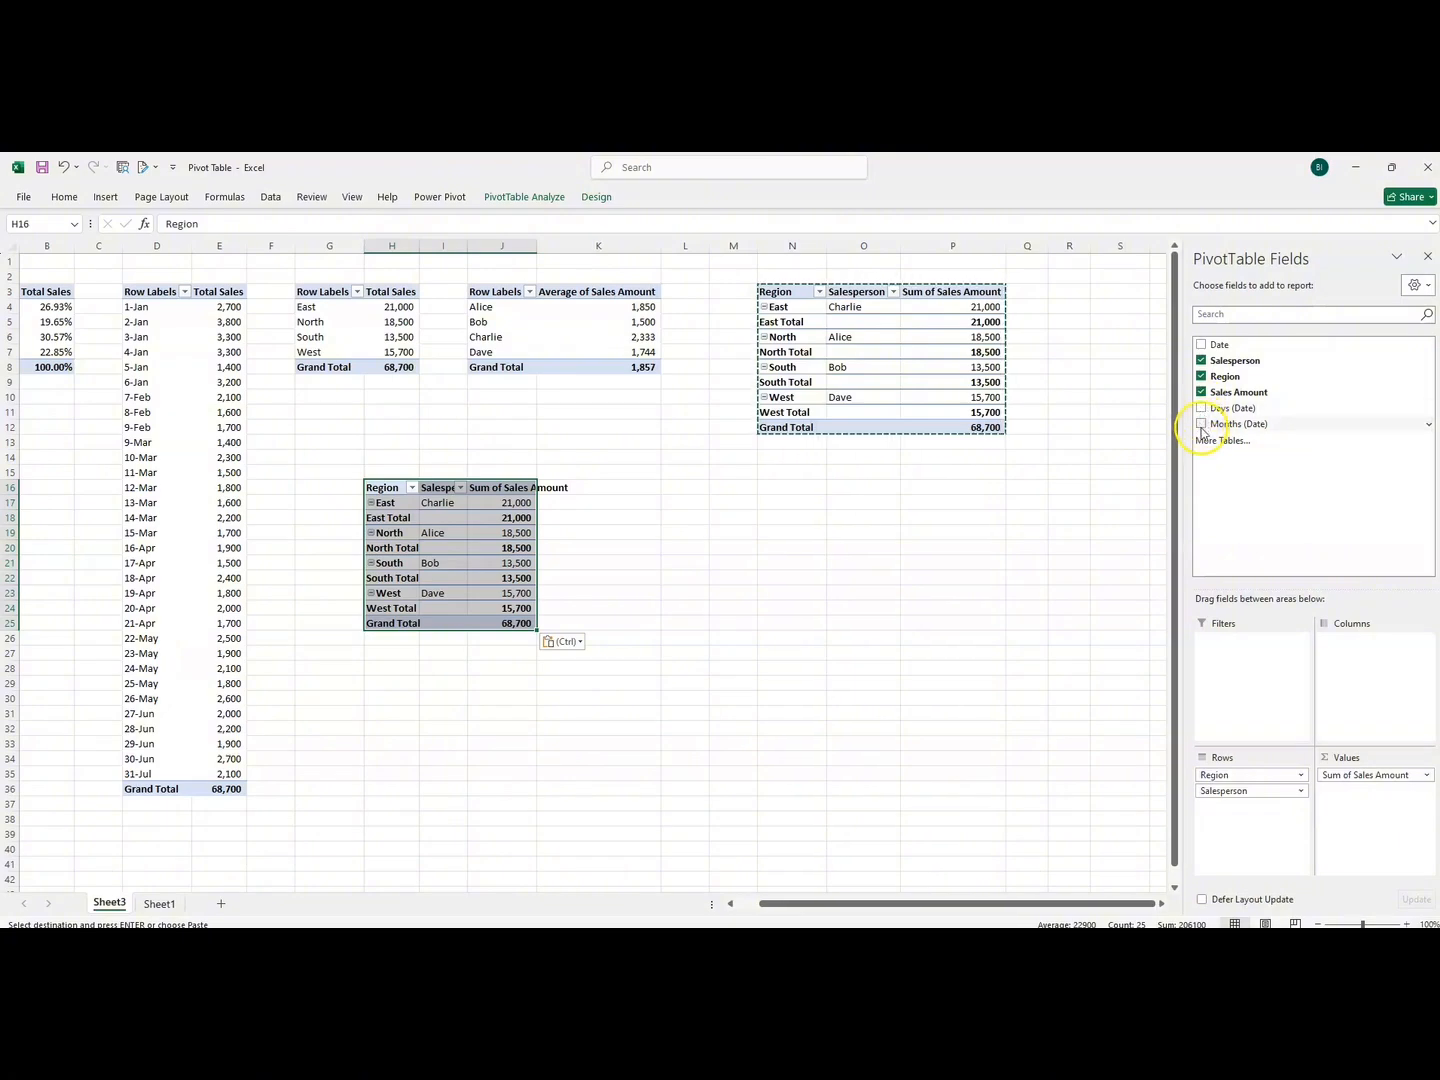
- Replace the Region row field with the Date field in the PivotTable at H16, and expand Jan into its days
left_click(1202, 346)
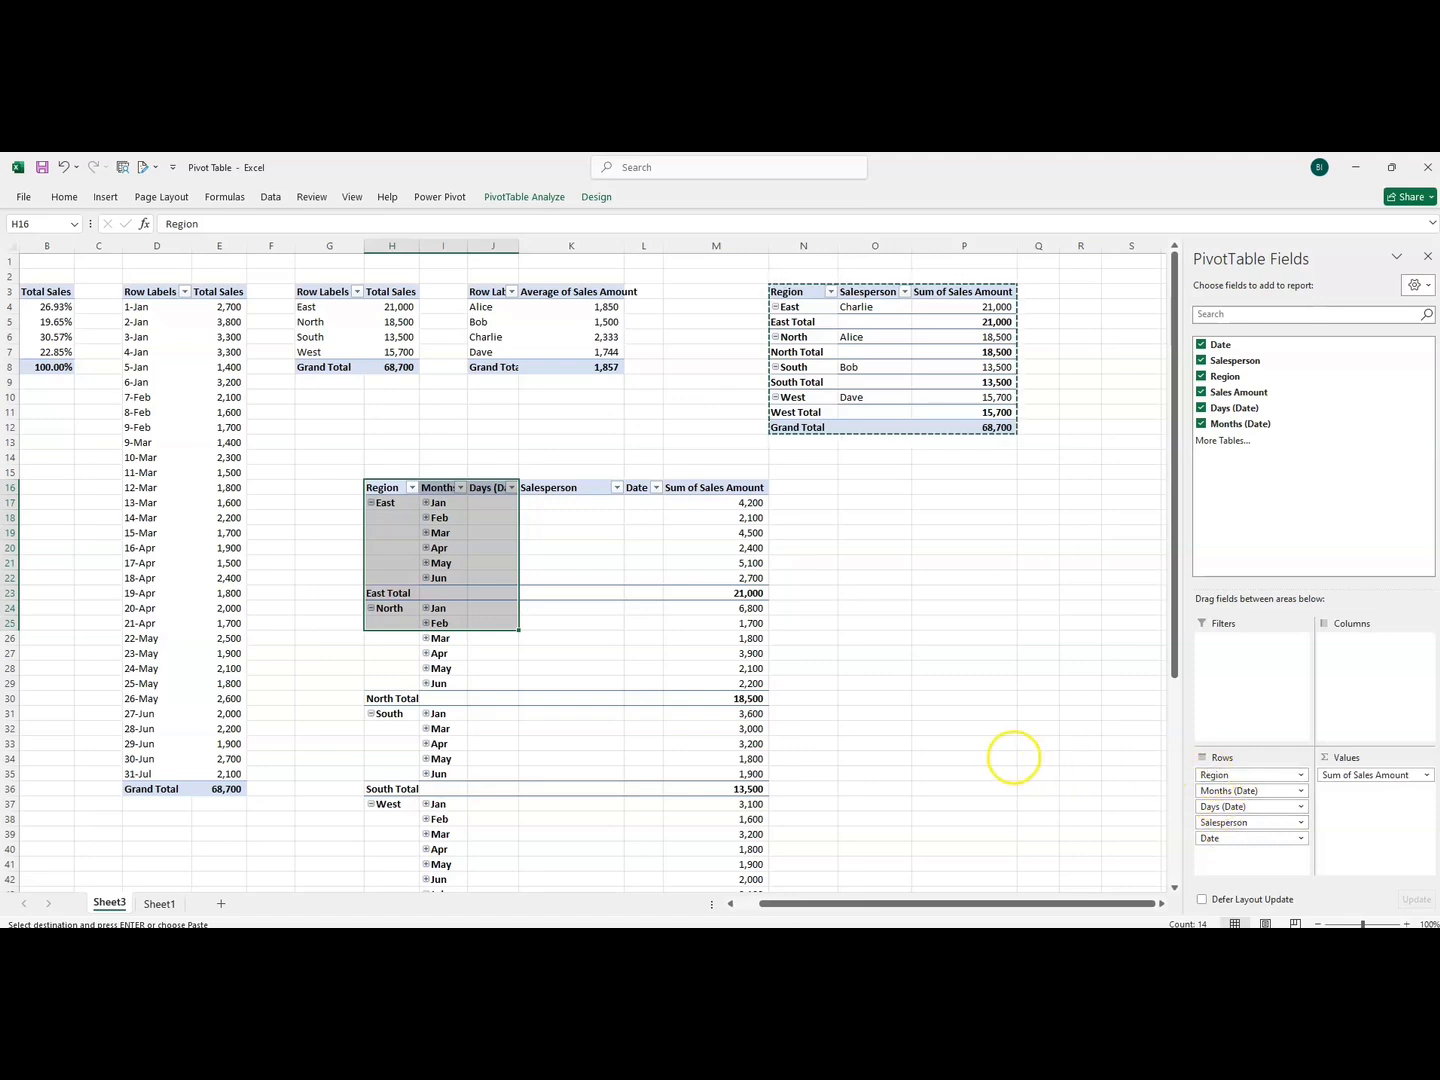
left_click_drag(1013, 757, 1012, 757)
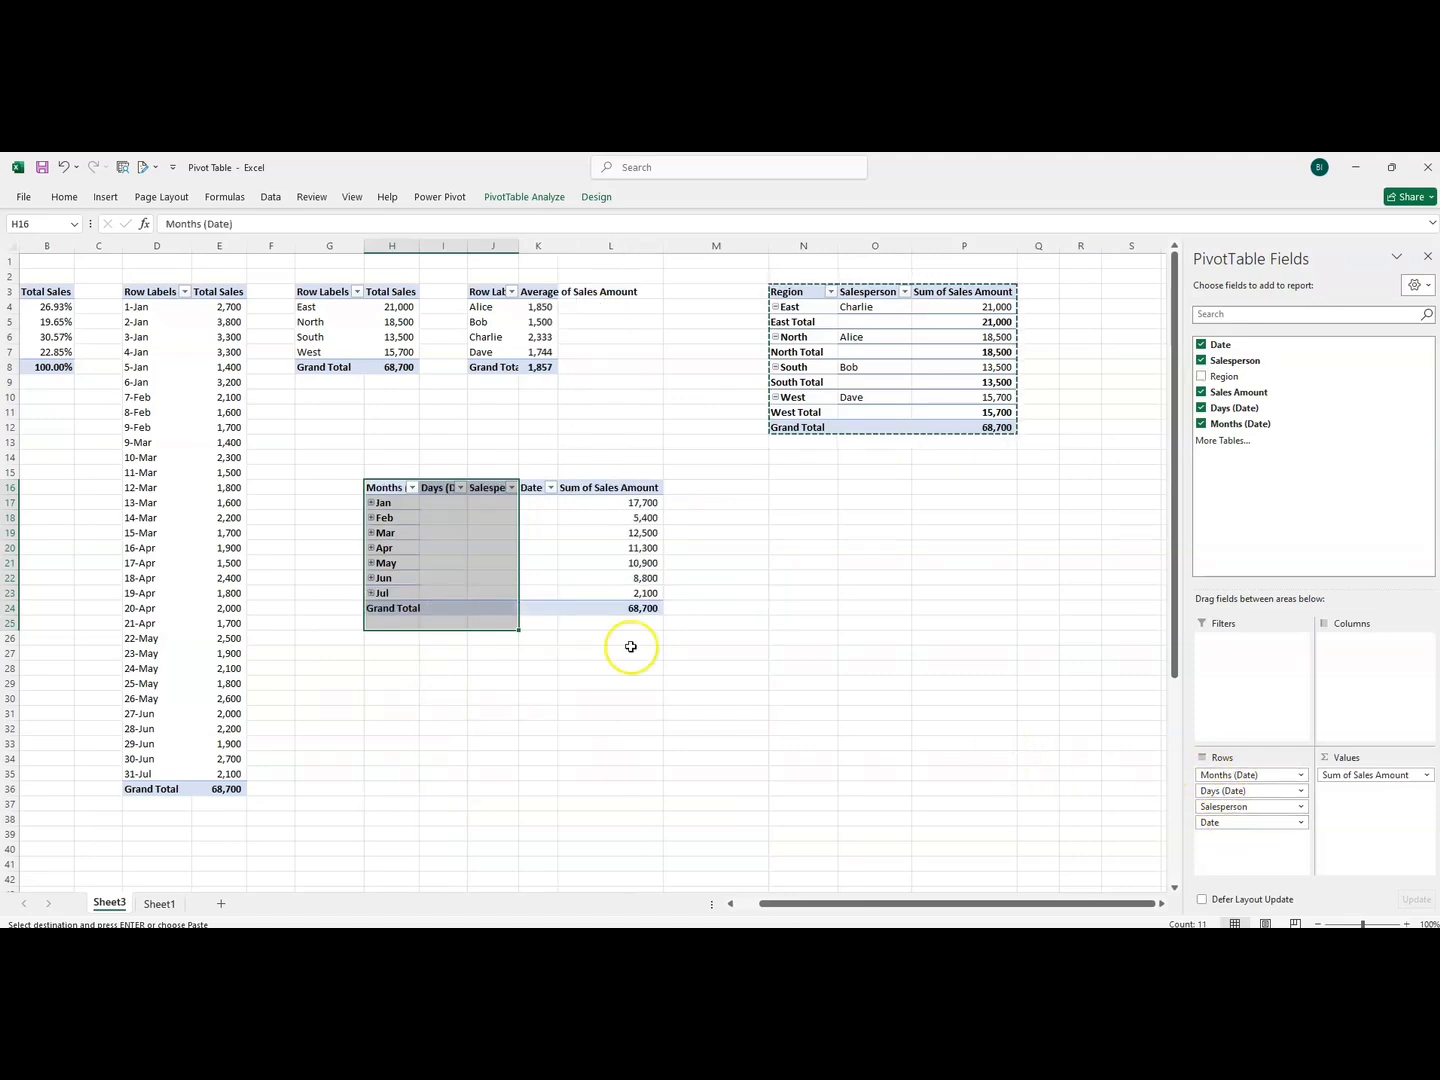
left_click(538, 653)
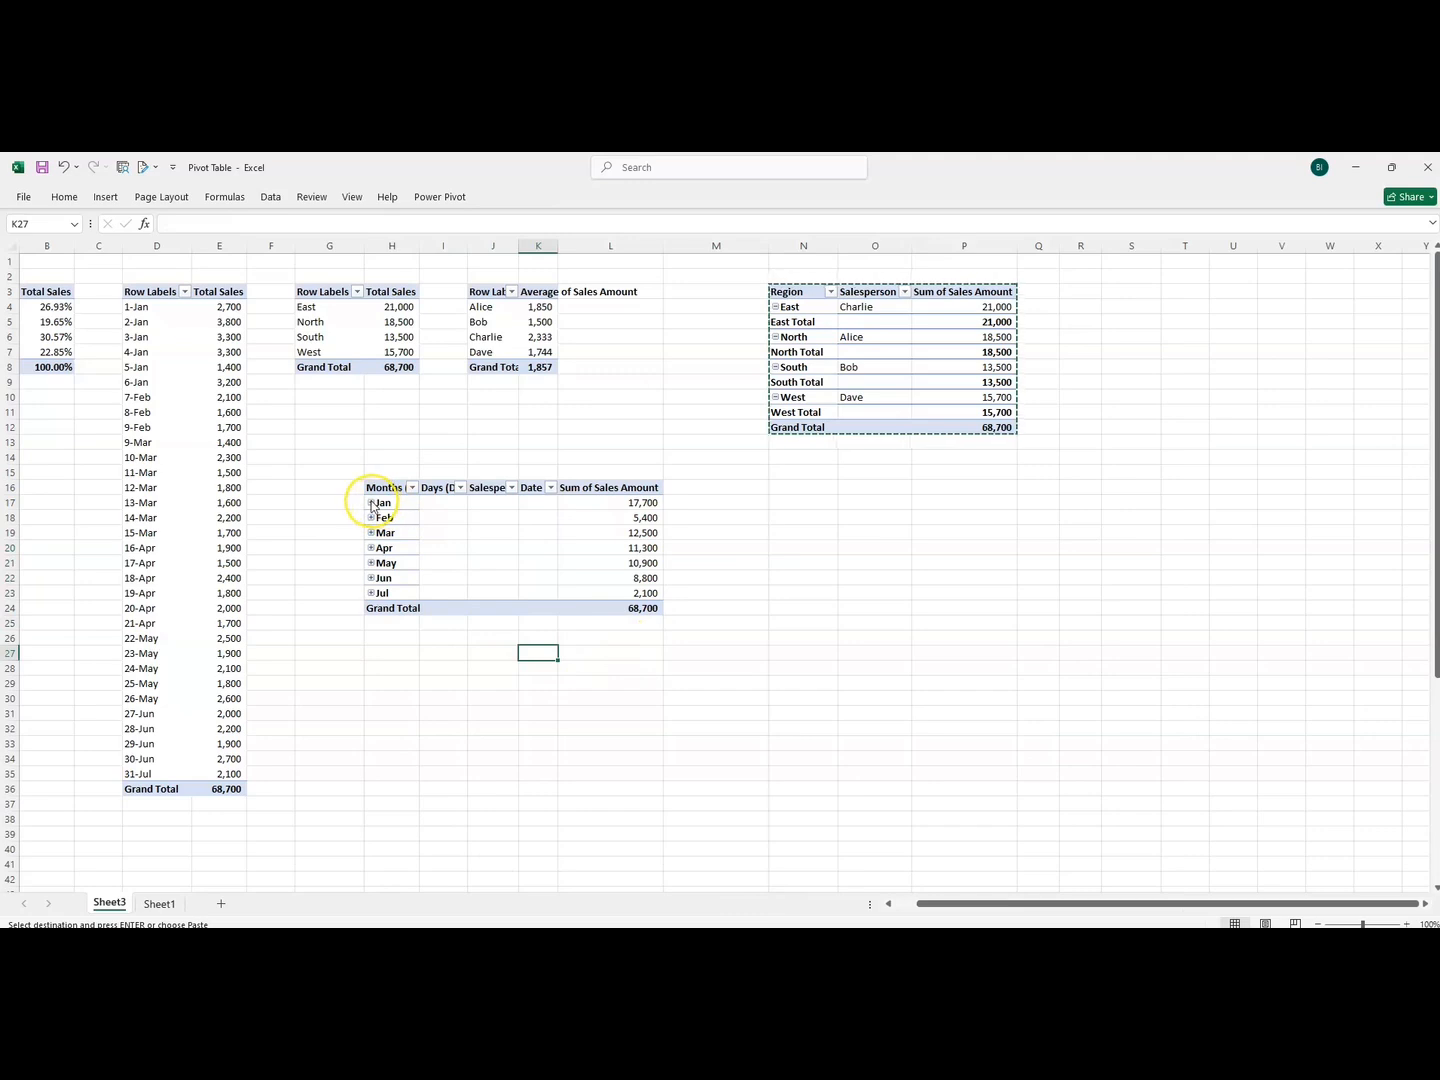
left_click(371, 502)
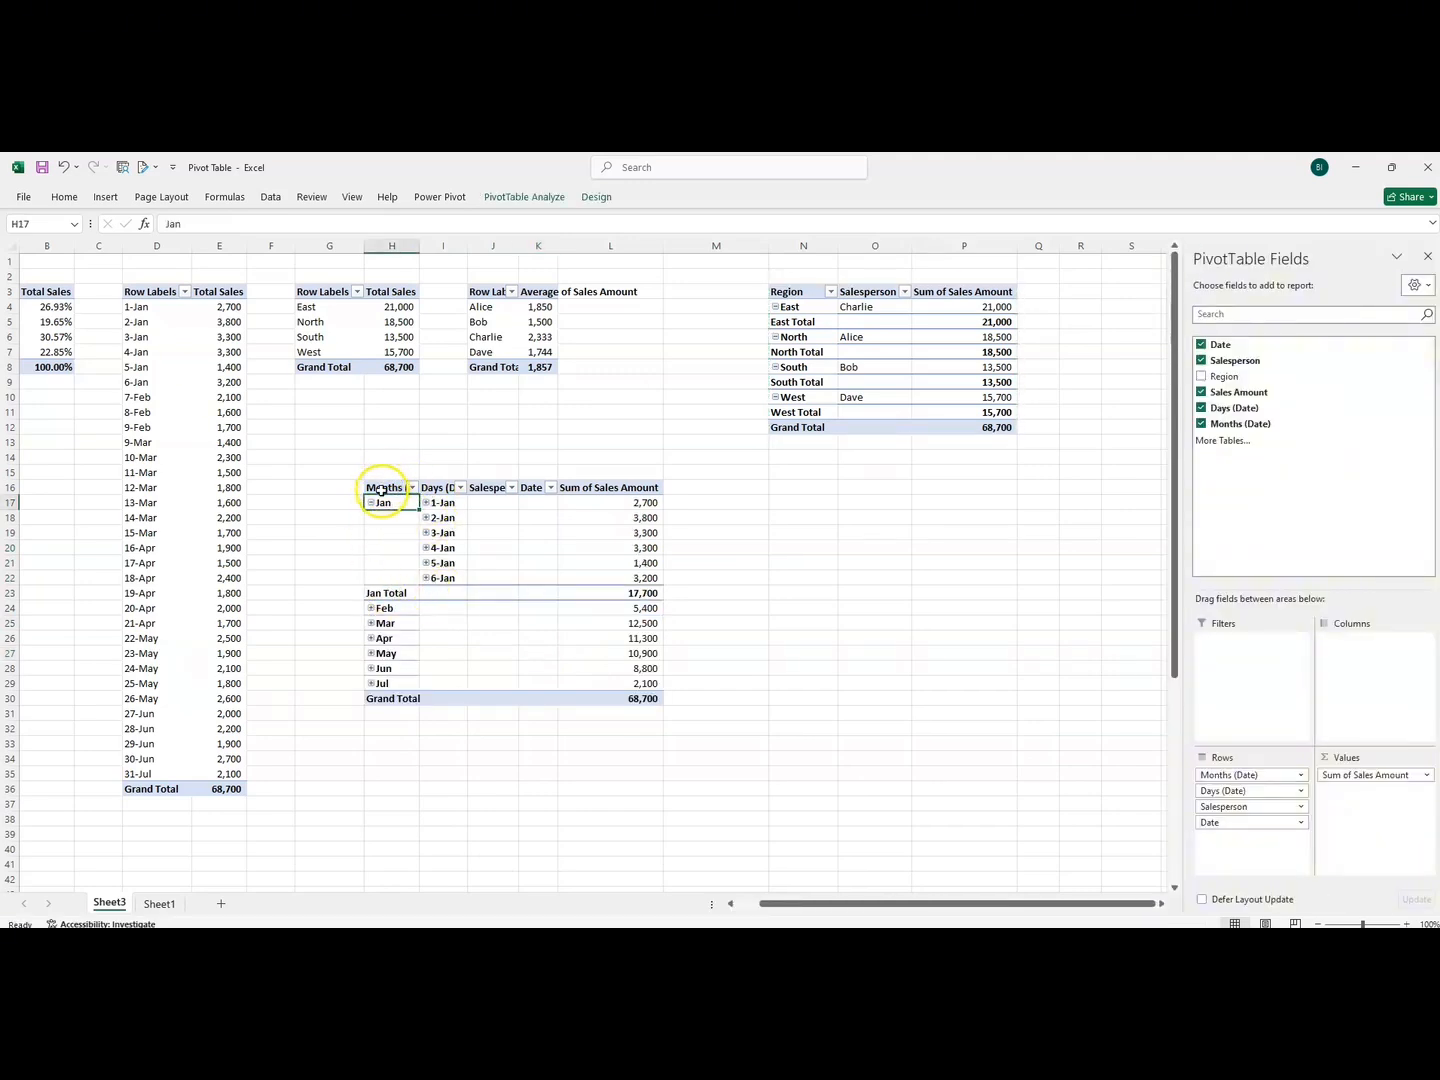
- Show the PivotTable at H16 in compact form
left_click_drag(381, 489, 611, 700)
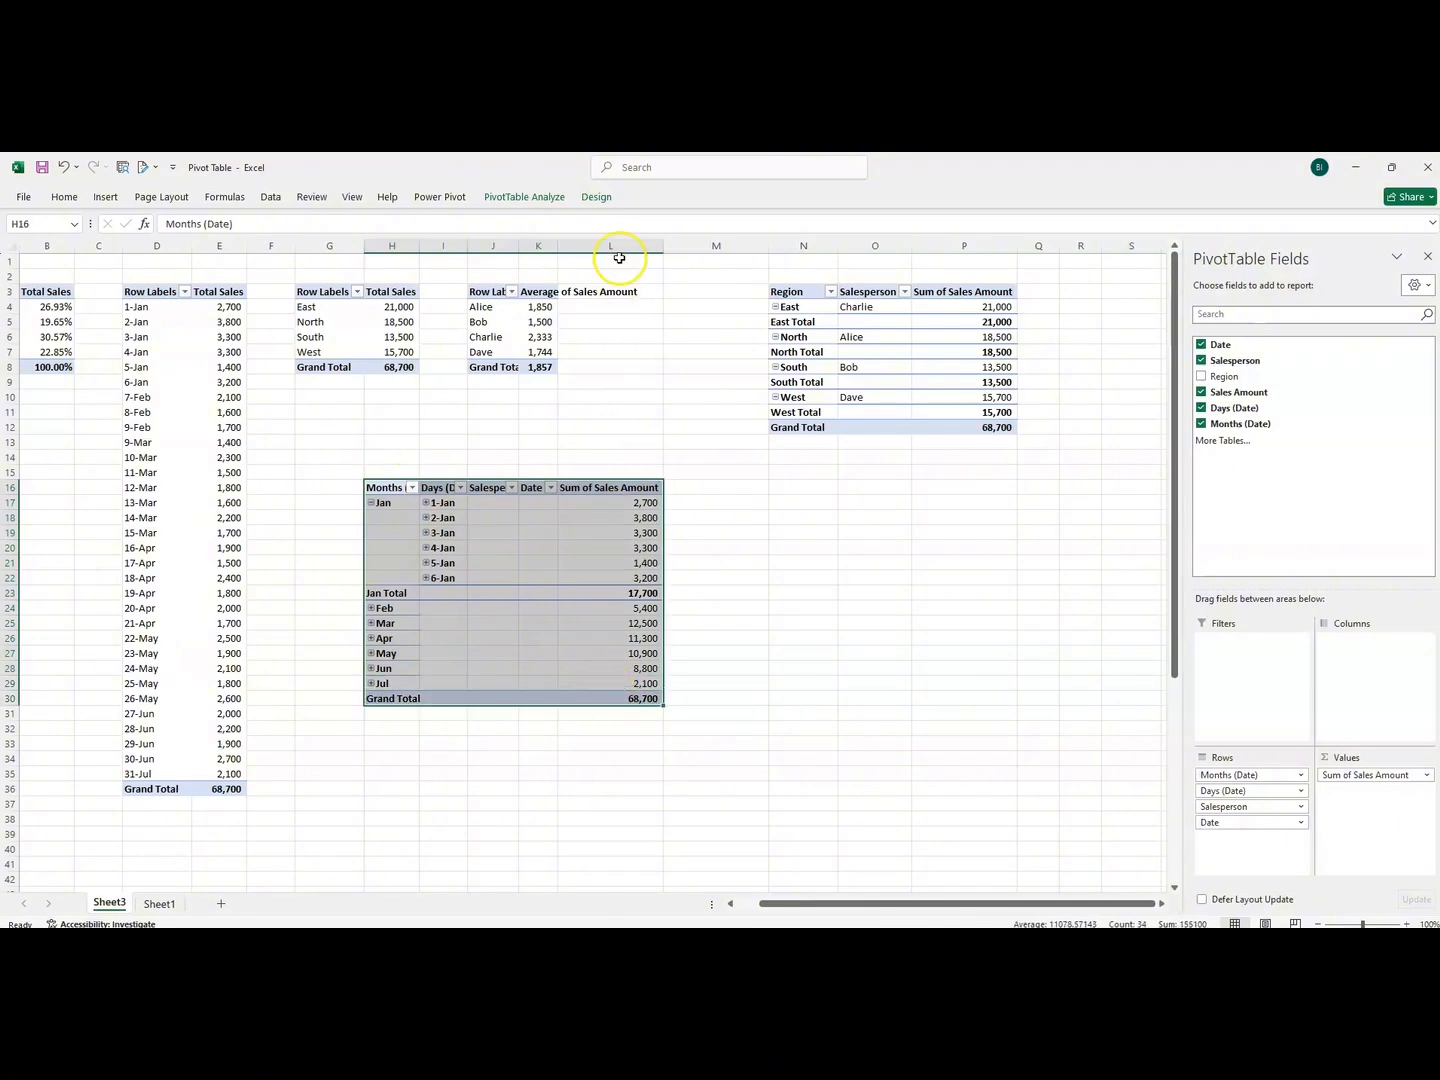
left_click(594, 197)
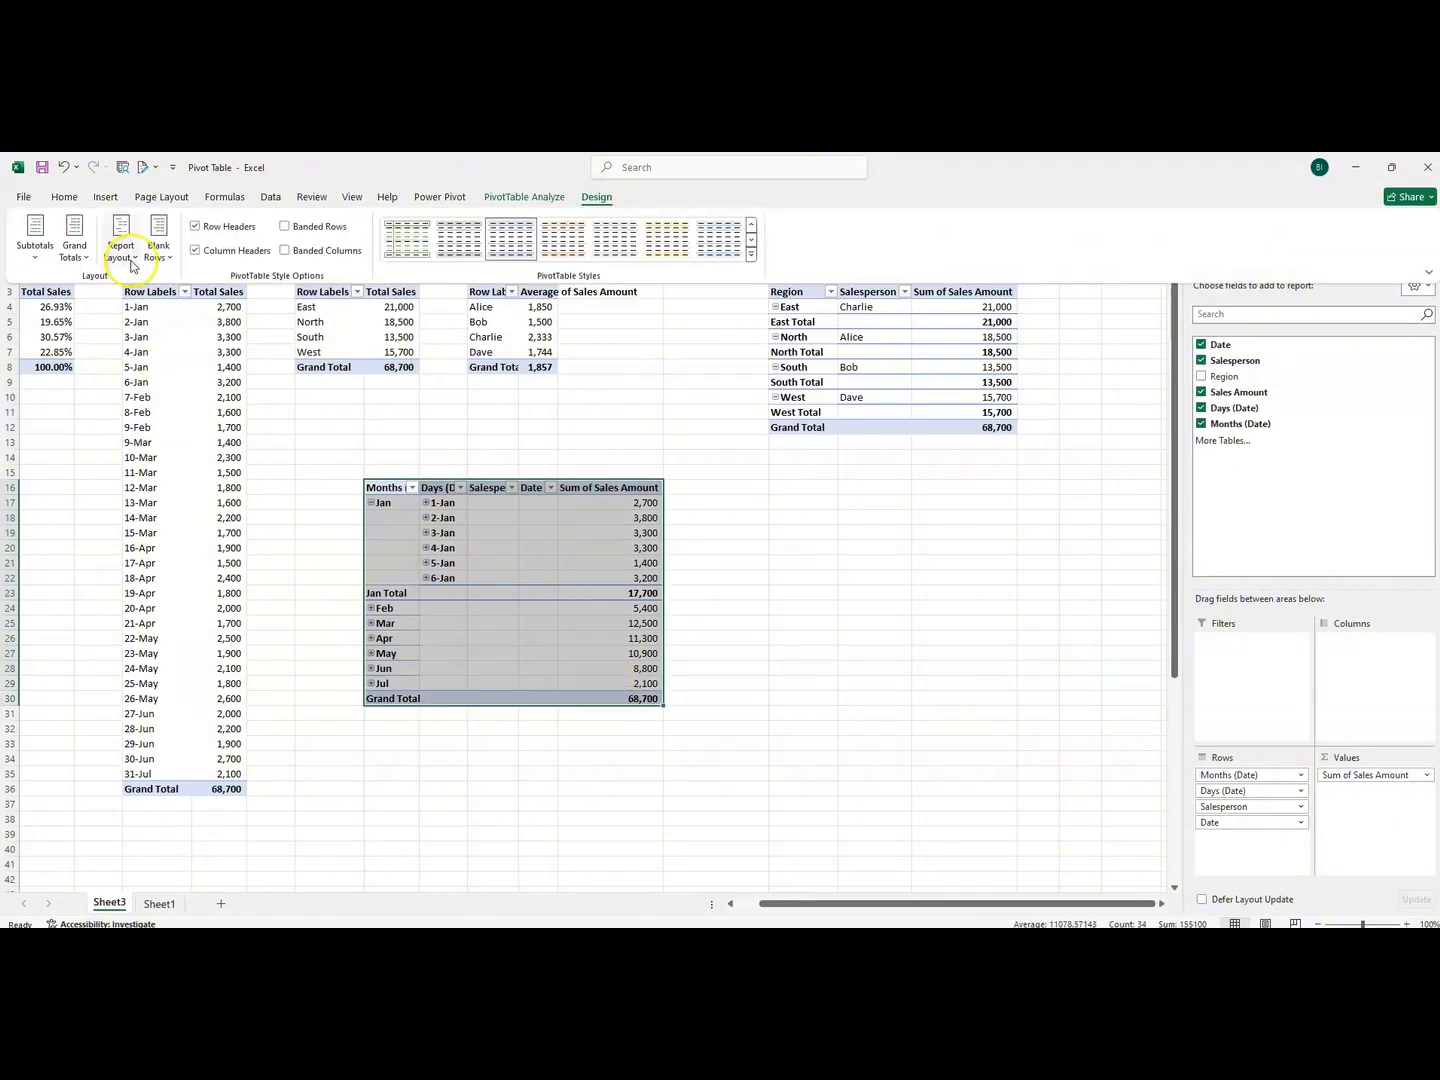
left_click(121, 250)
left_click(160, 290)
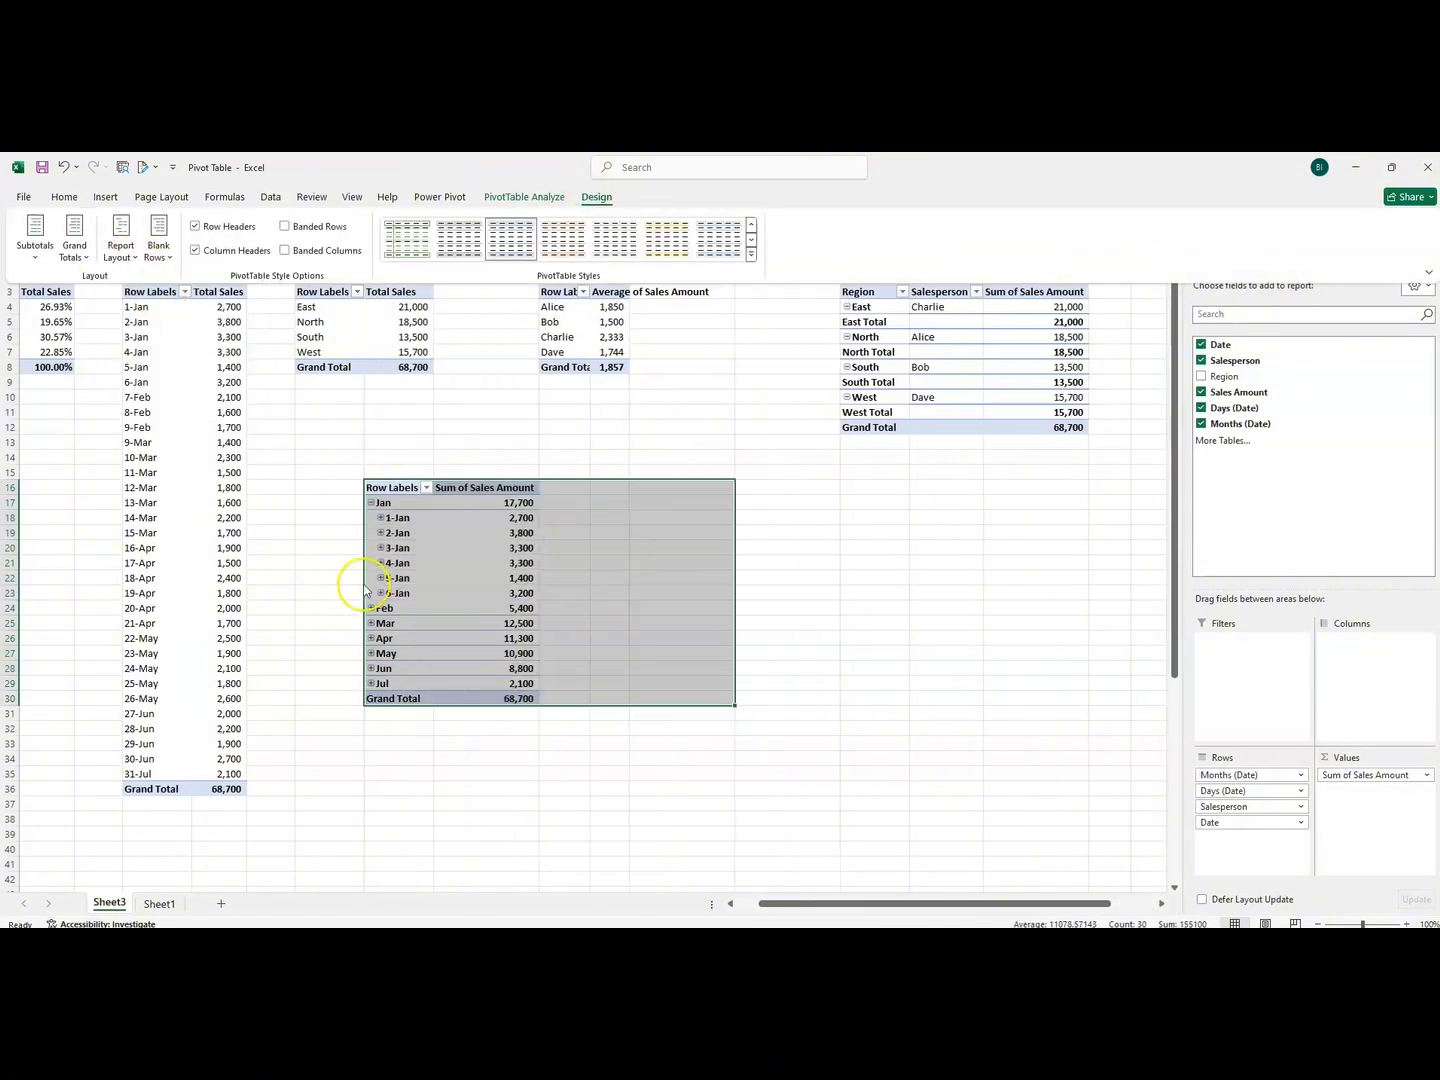
left_click_drag(428, 746, 379, 522)
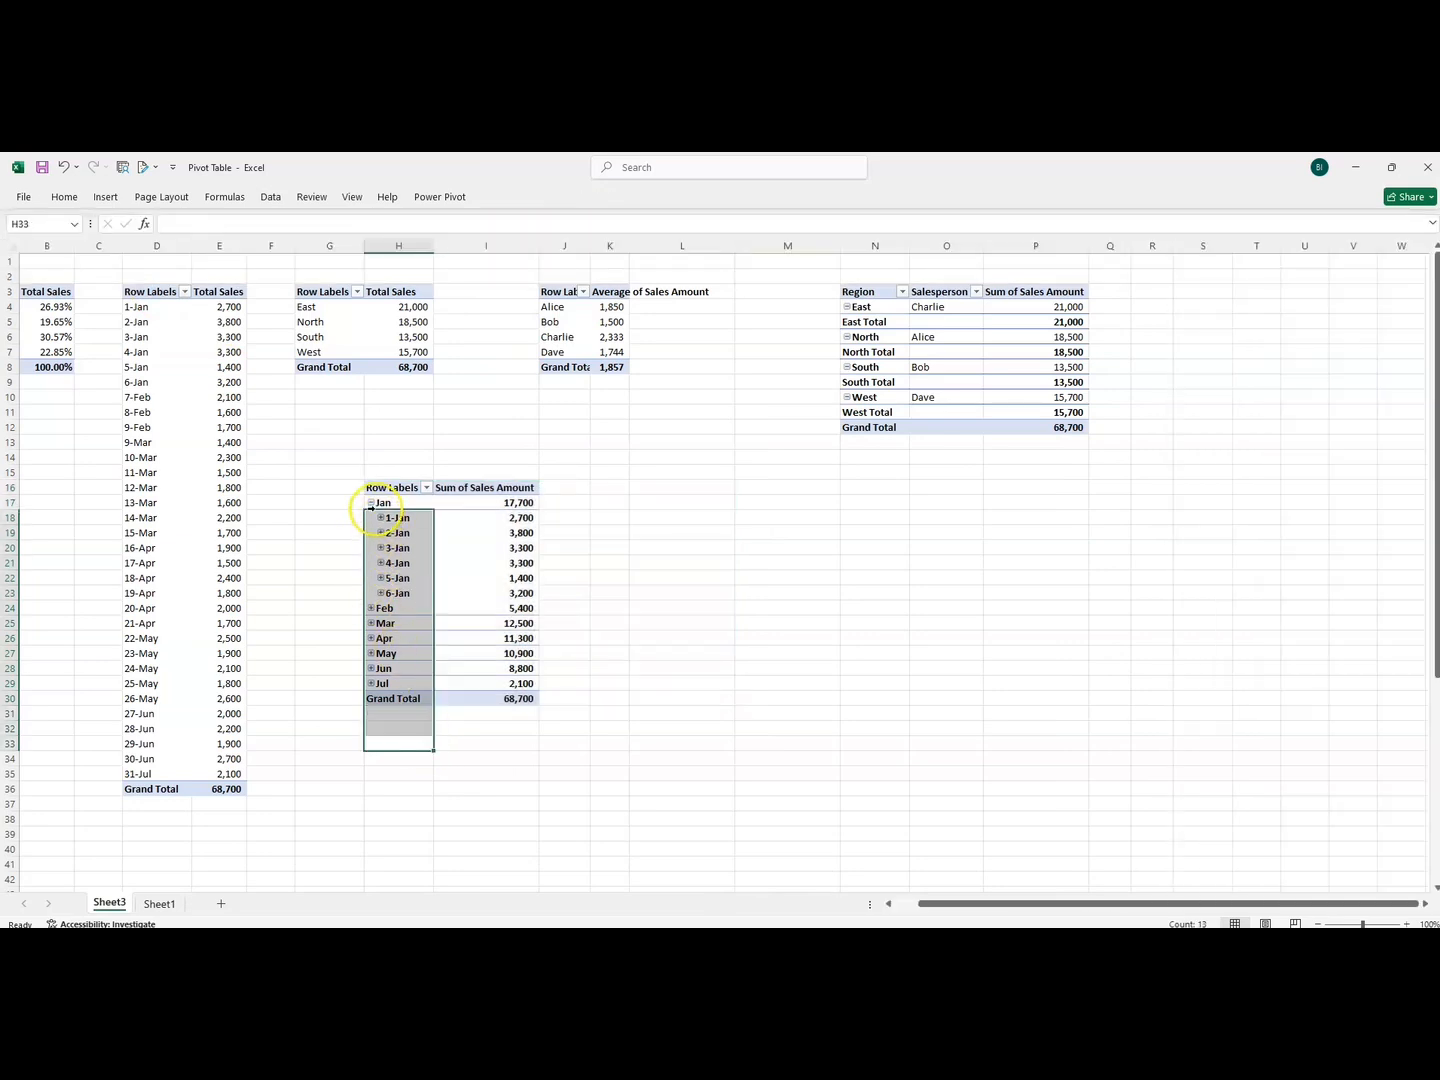
left_click(335, 532)
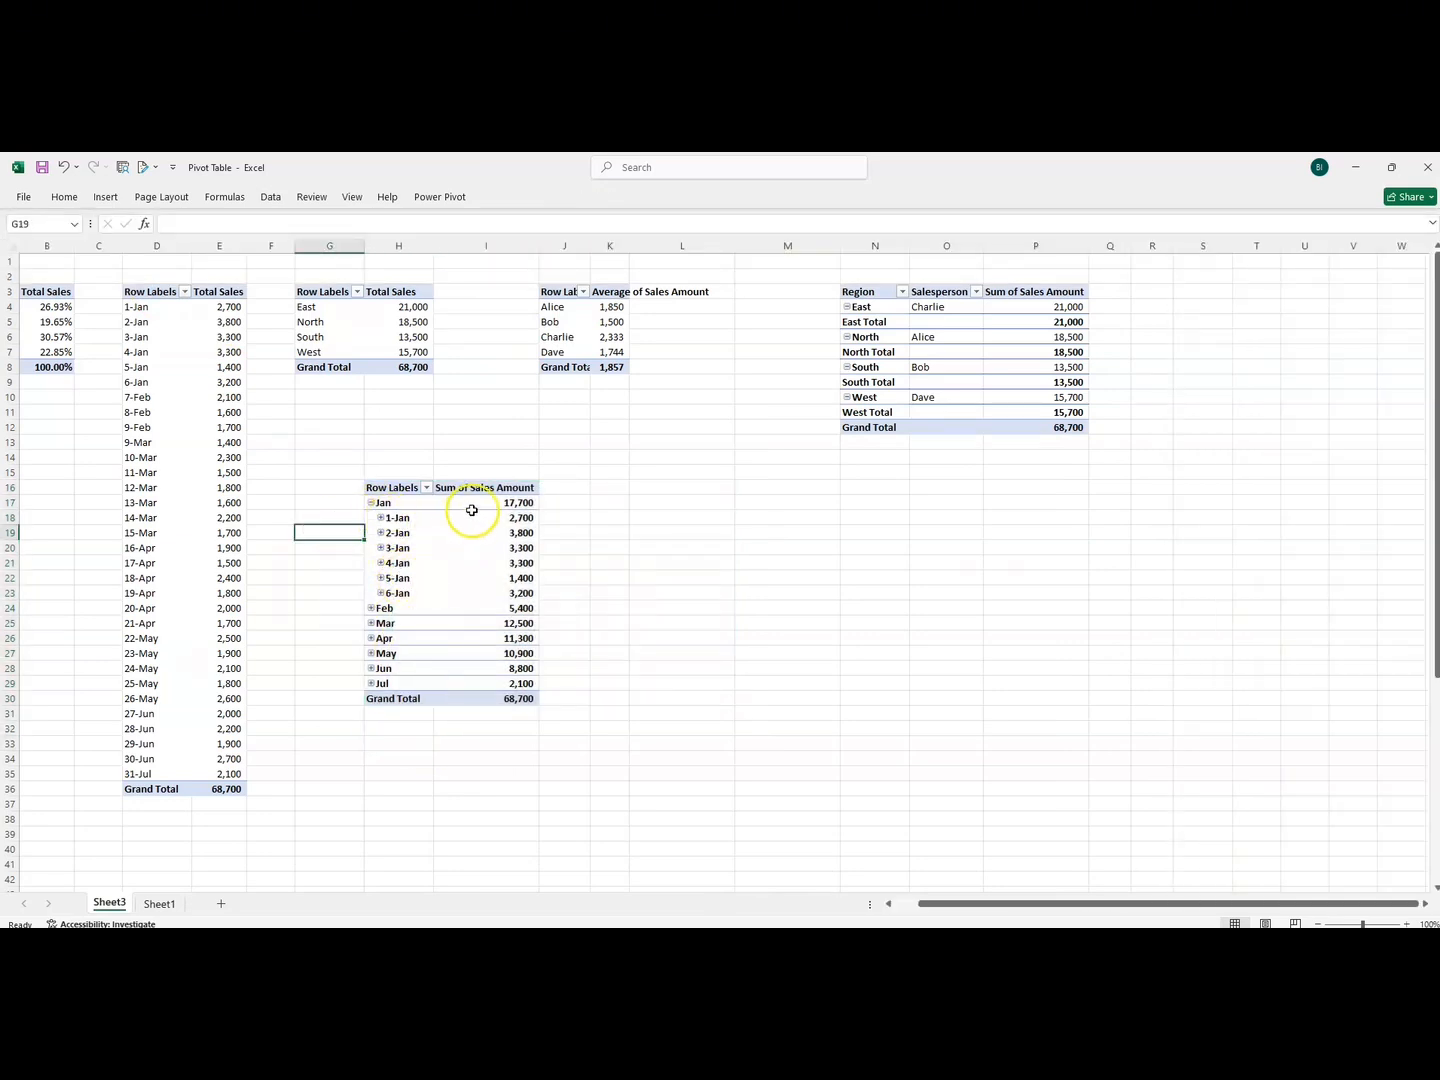
- Expand Feb and Mar into their days in the PivotTable at H16
left_click(370, 609)
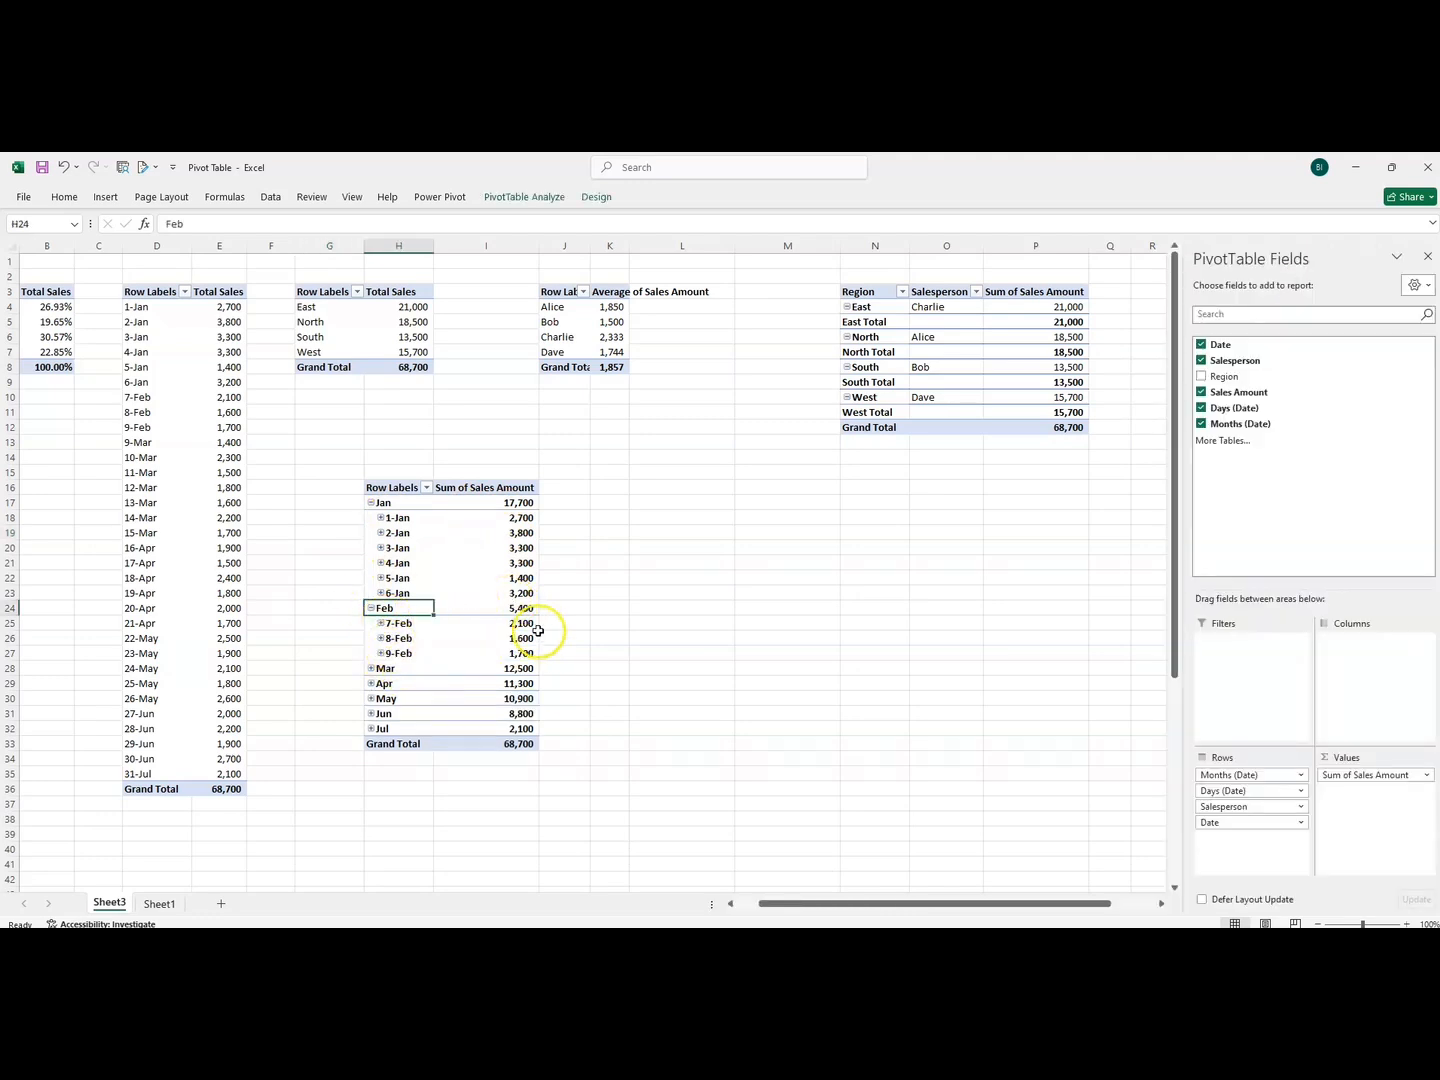
left_click(371, 669)
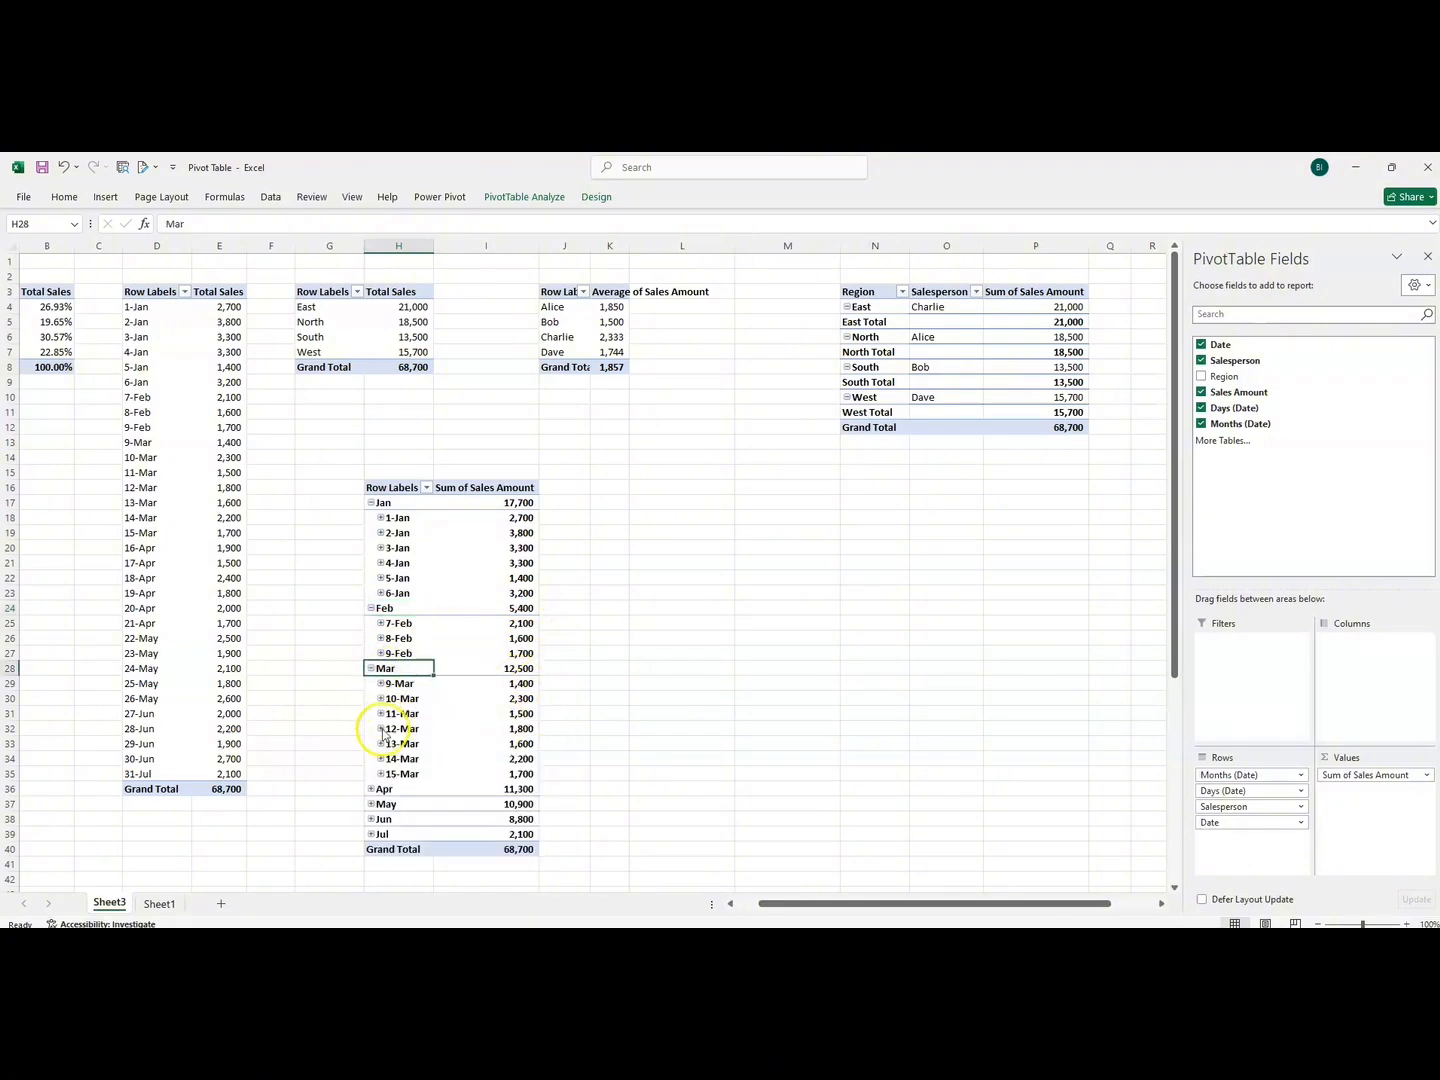
left_click(367, 790)
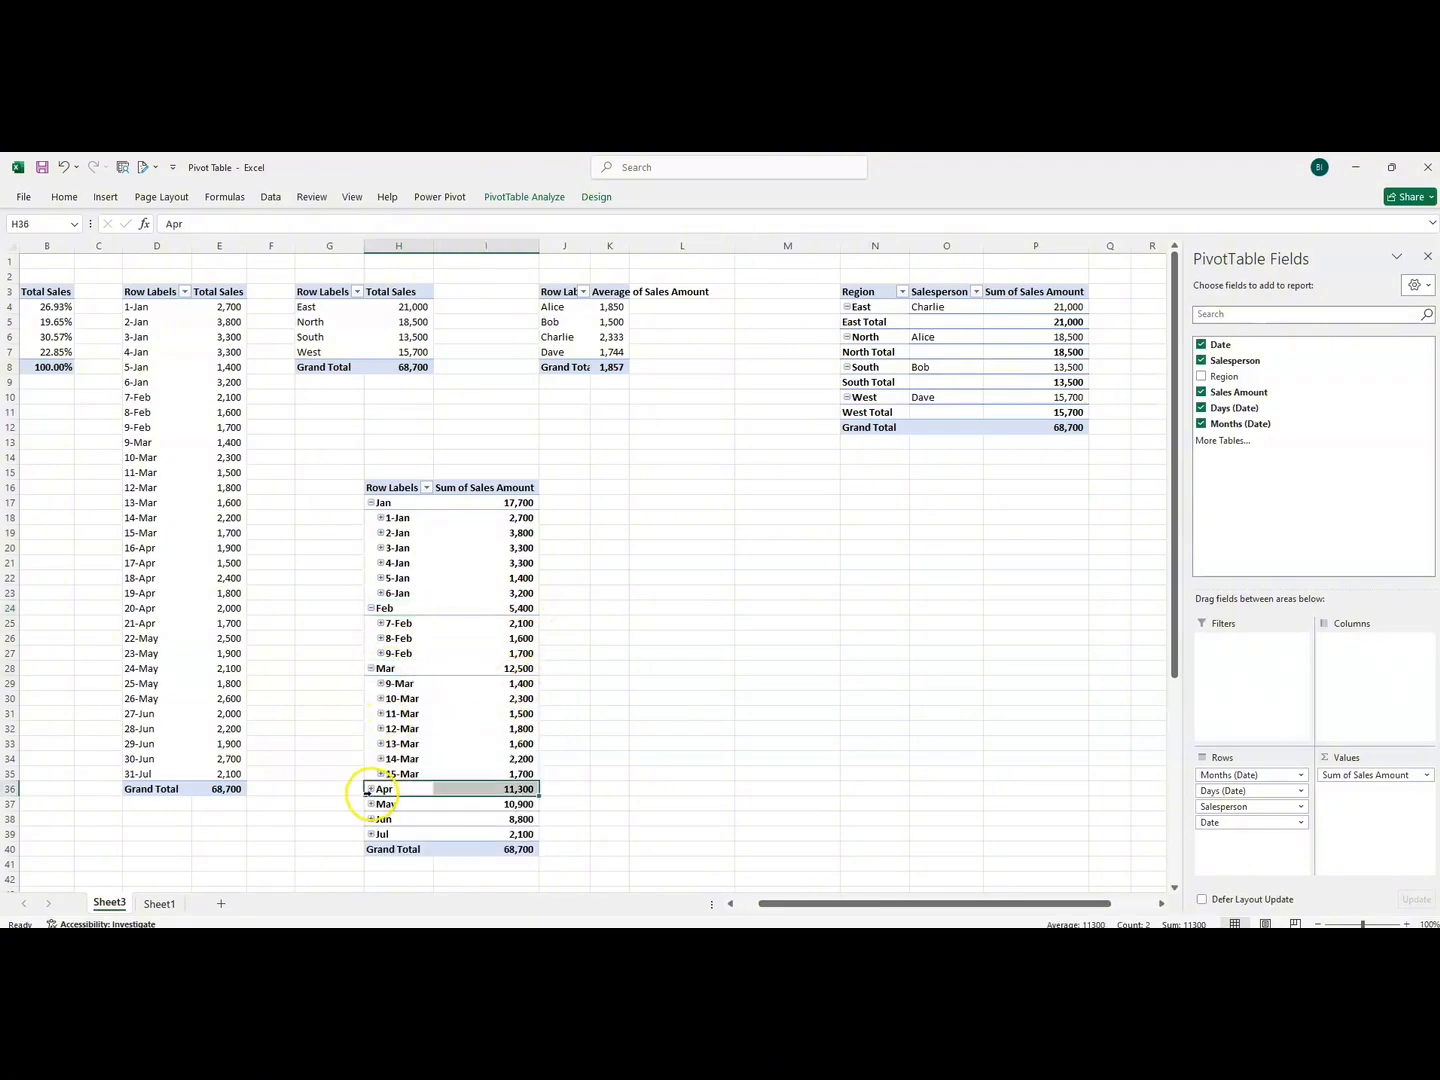
left_click(607, 700)
- Try several light PivotTable styles on the whole table at H16 and apply the light style with blue day rows
left_click_drag(386, 488, 469, 845)
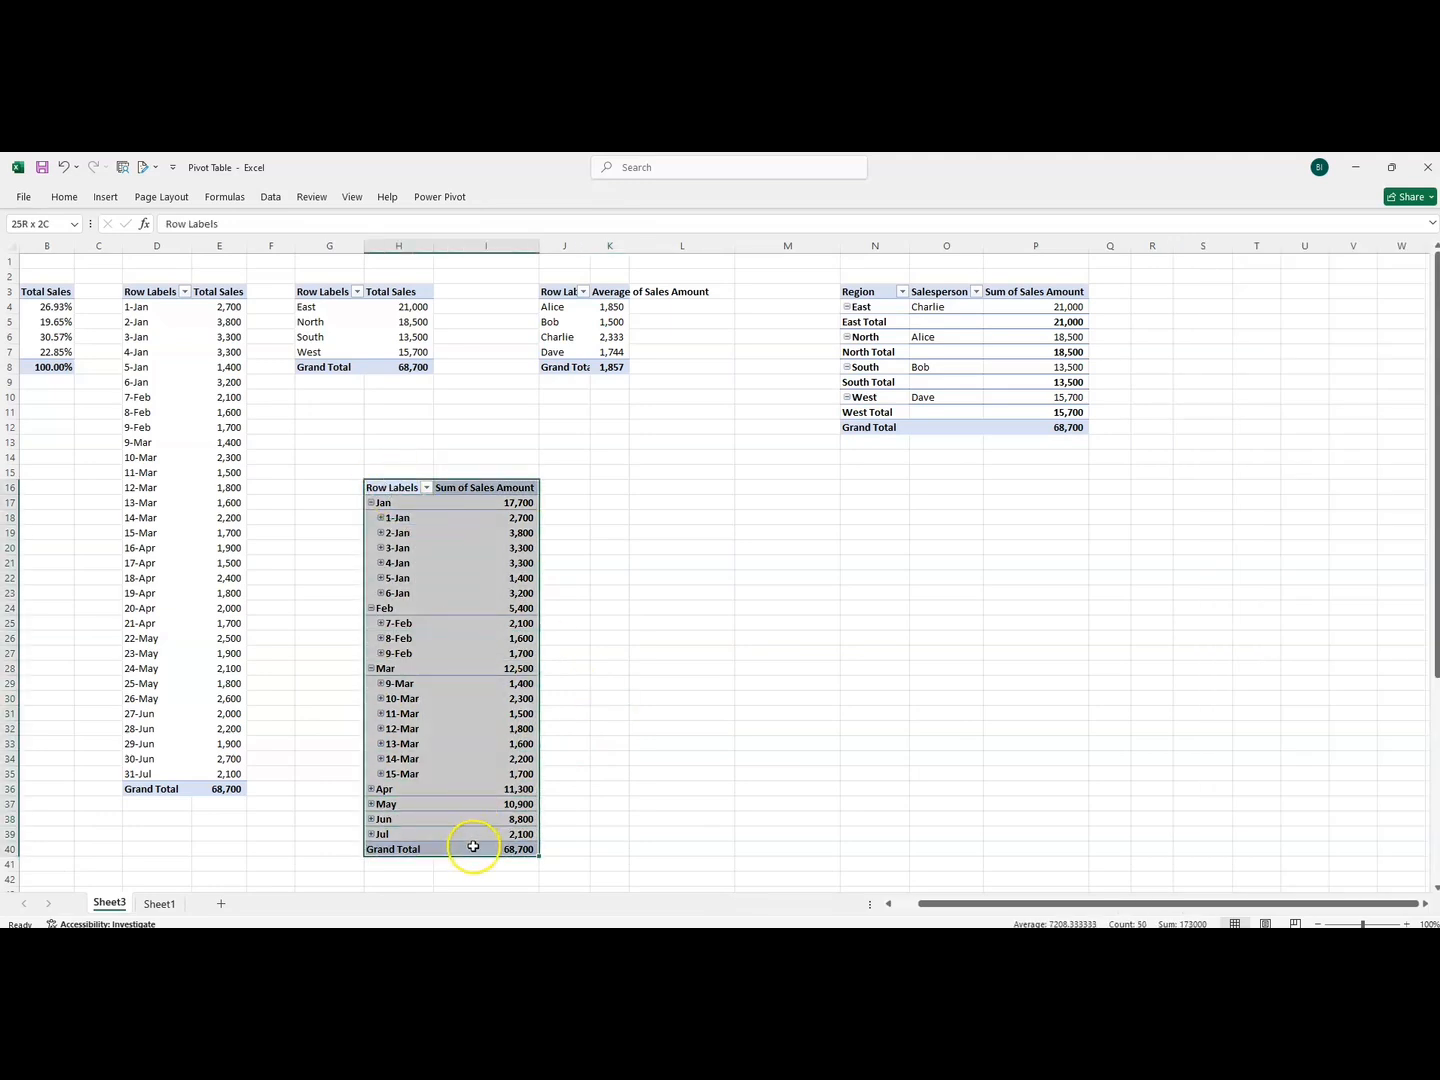
left_click(771, 665)
left_click_drag(390, 488, 460, 848)
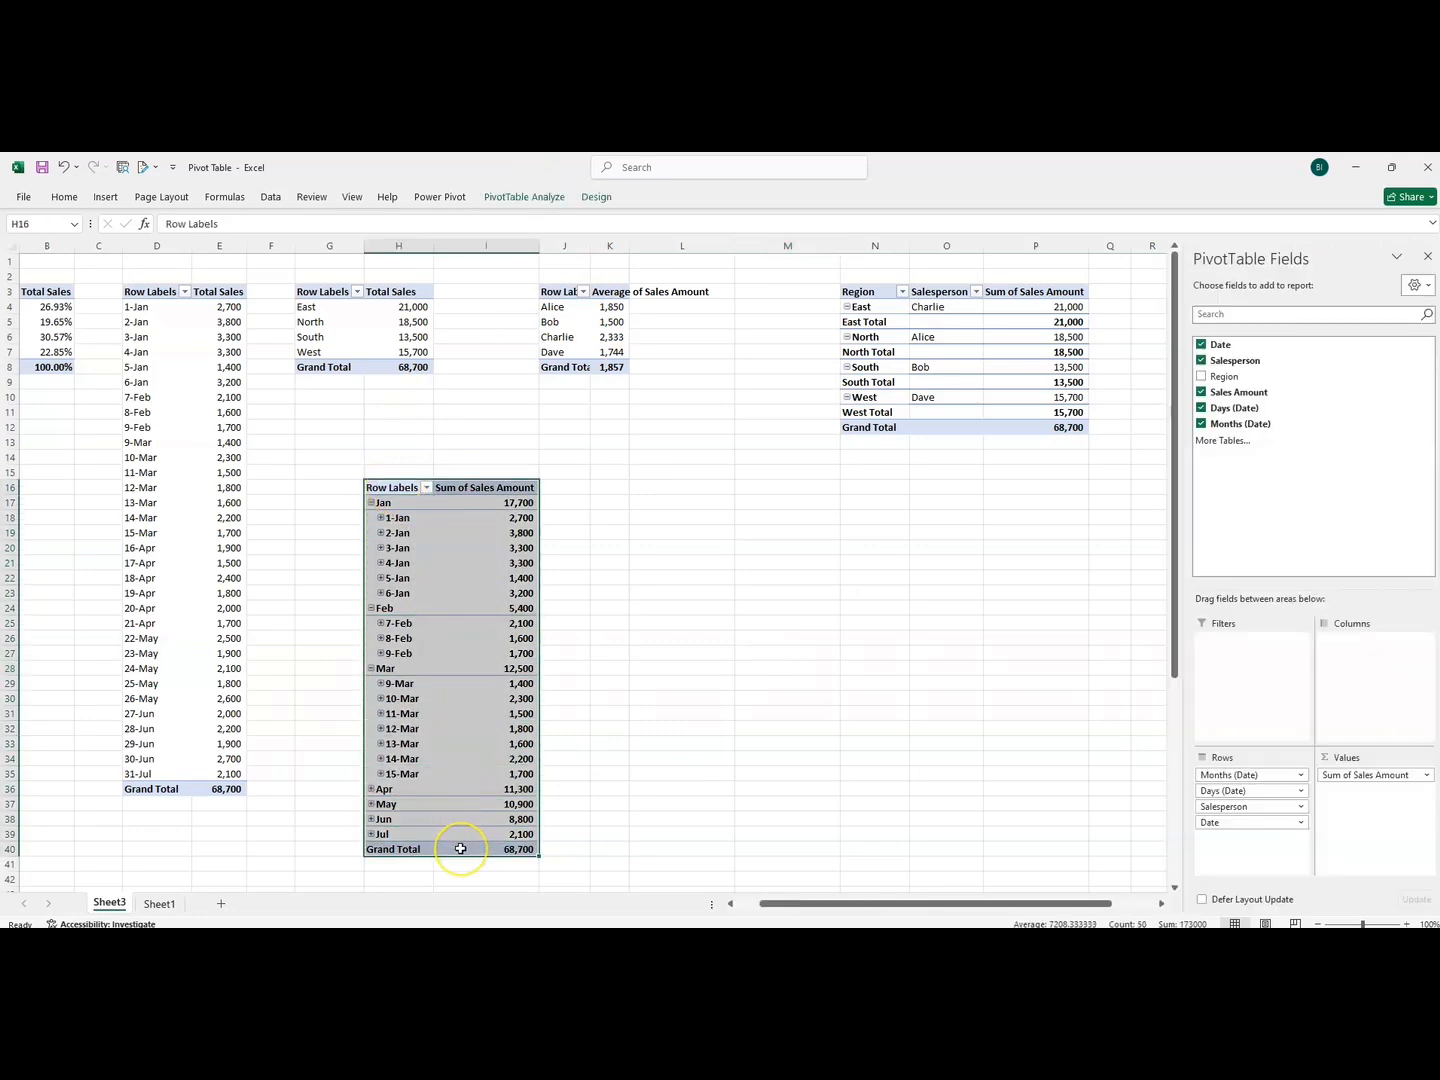
left_click(529, 200)
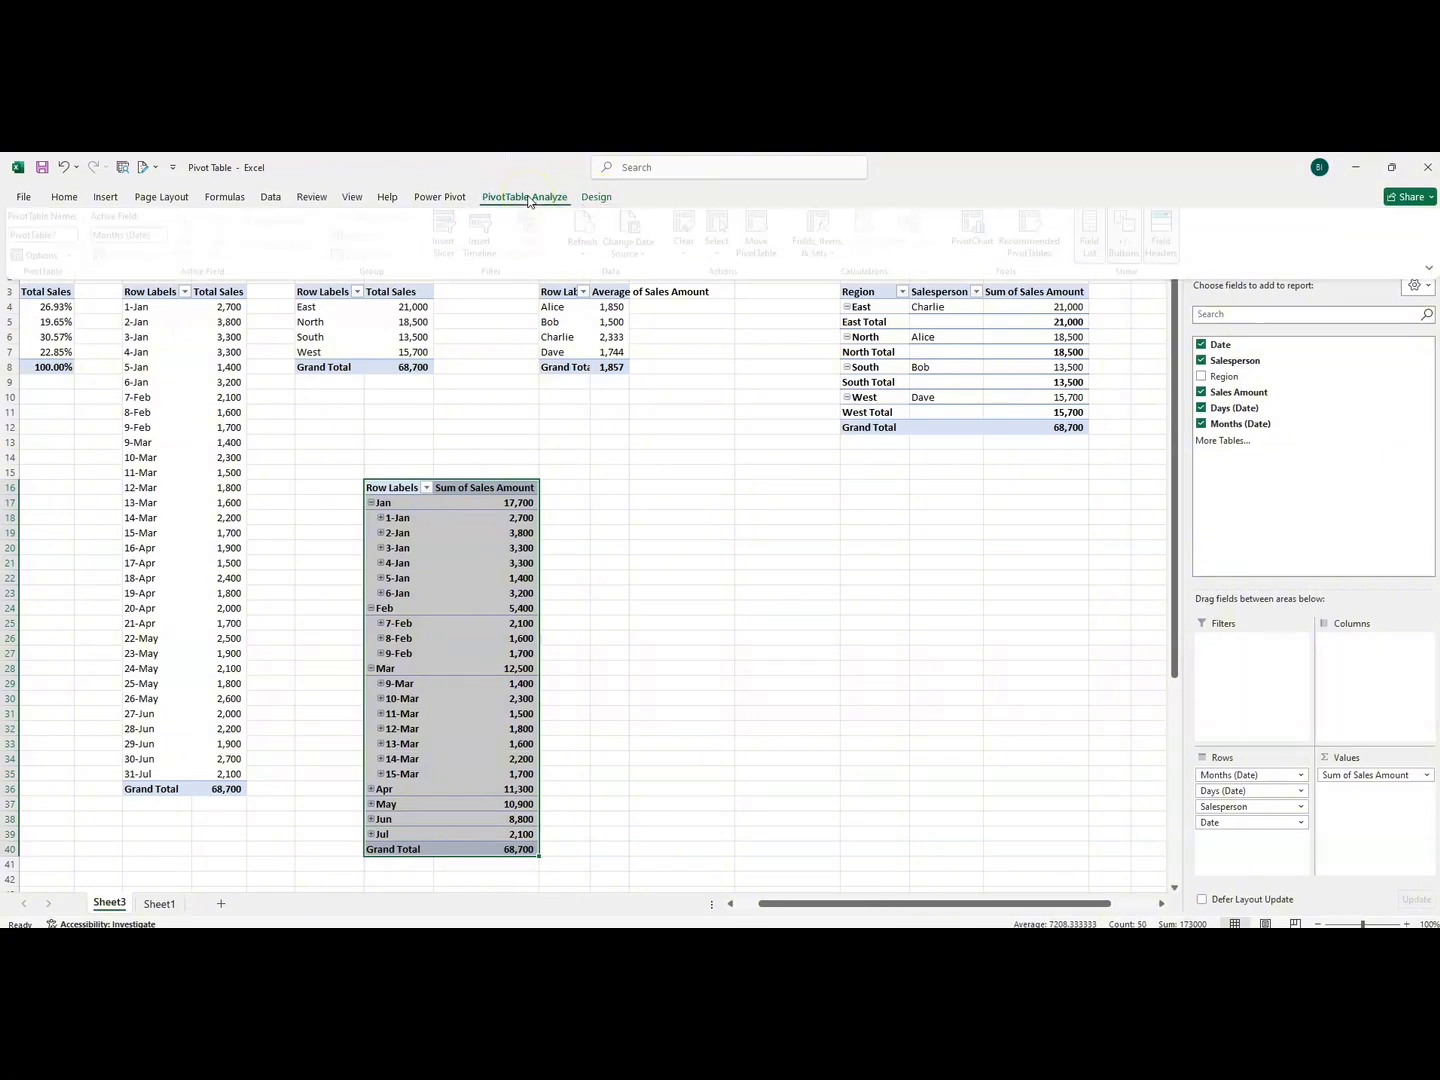
left_click(595, 198)
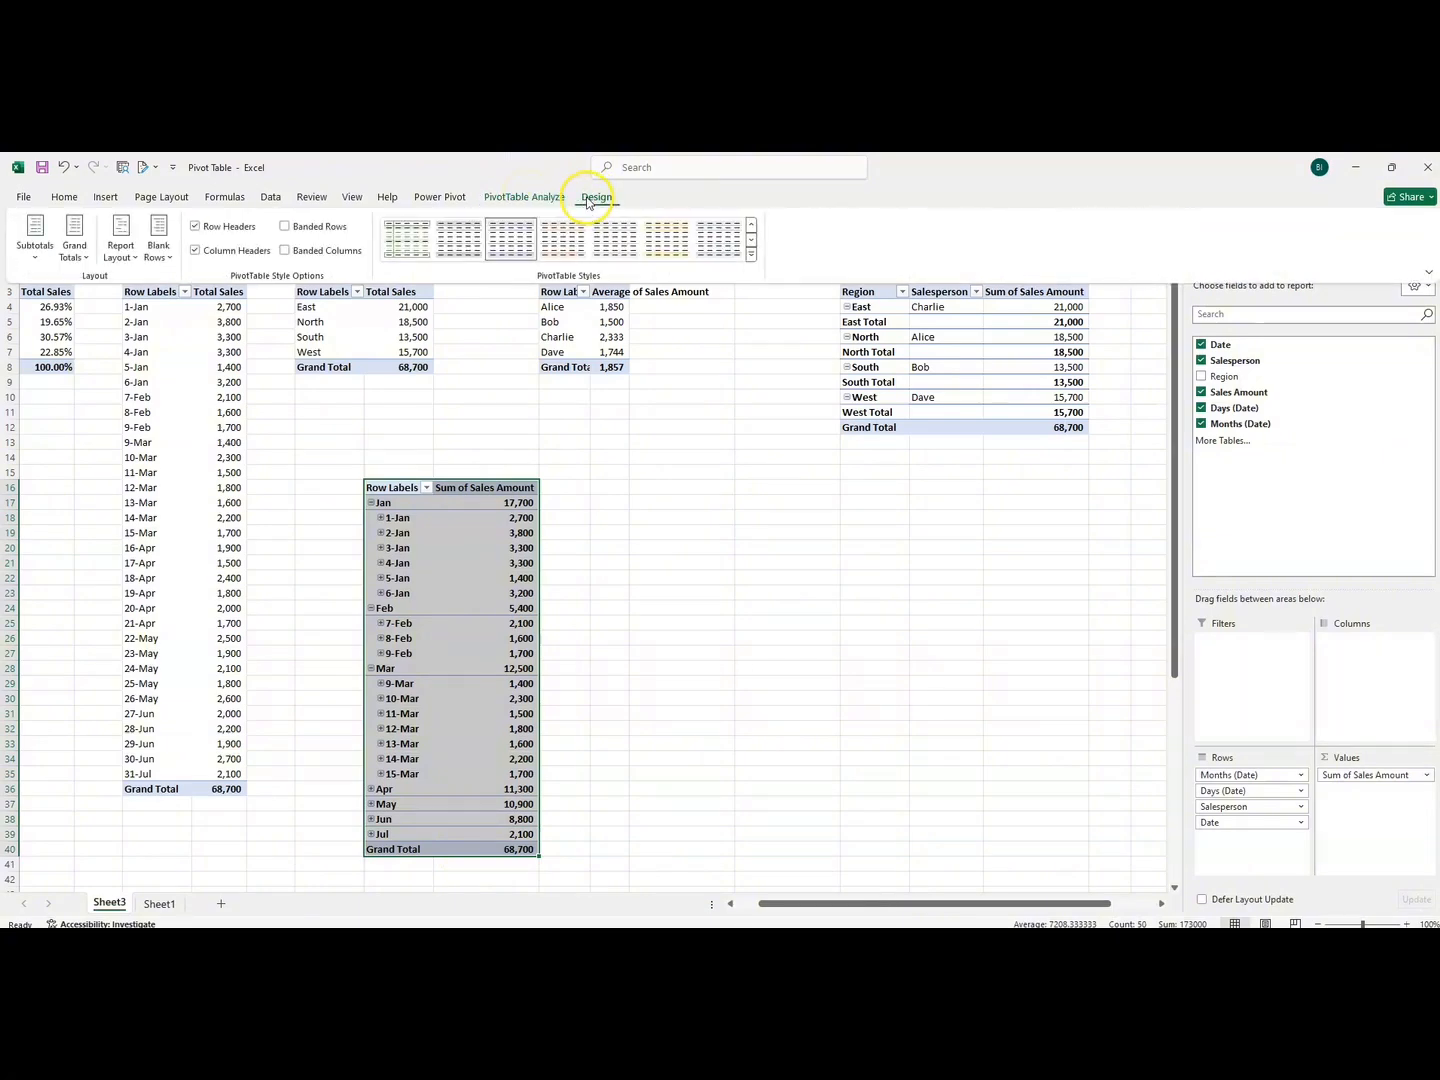
left_click(750, 253)
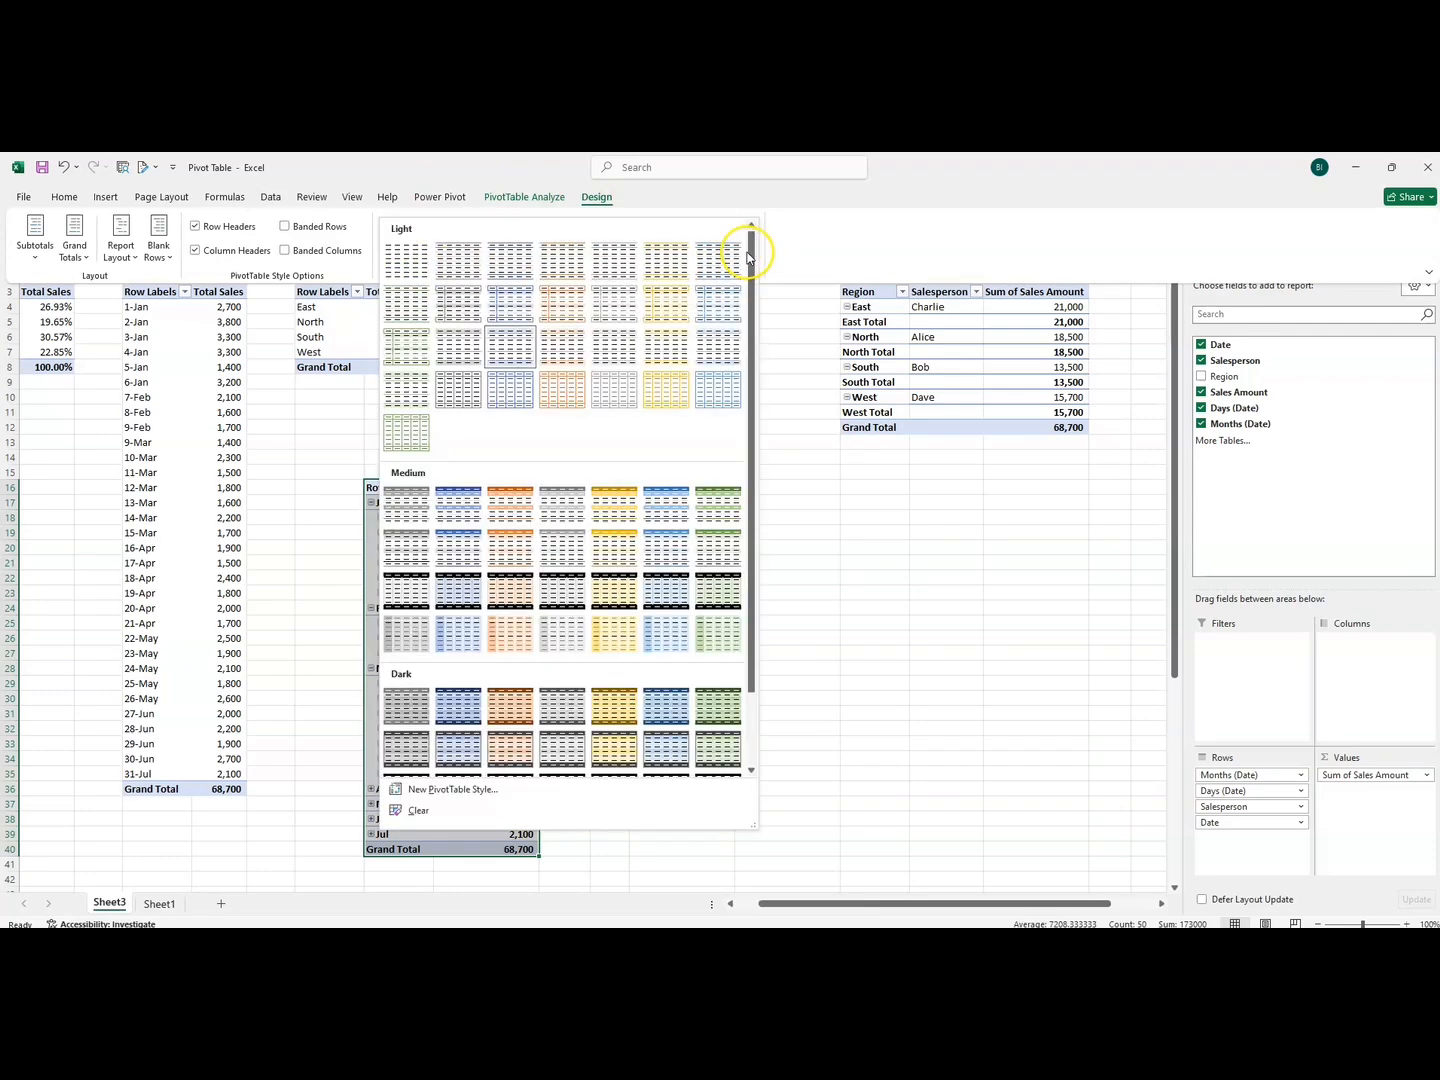
left_click(409, 302)
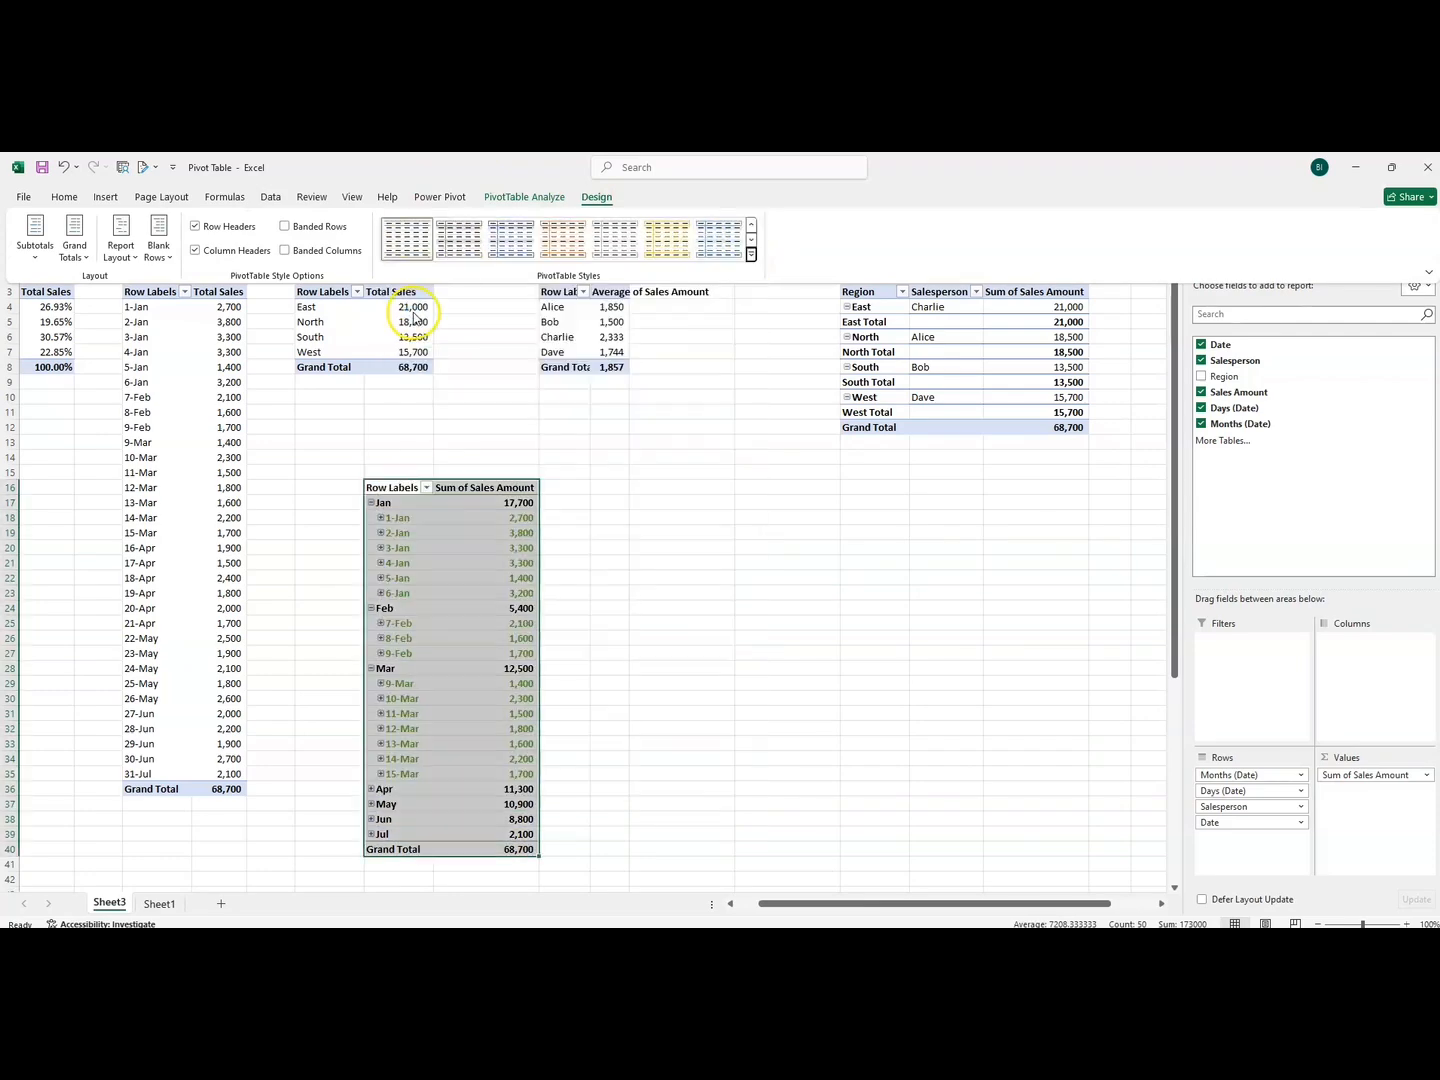
left_click(750, 253)
left_click(650, 252)
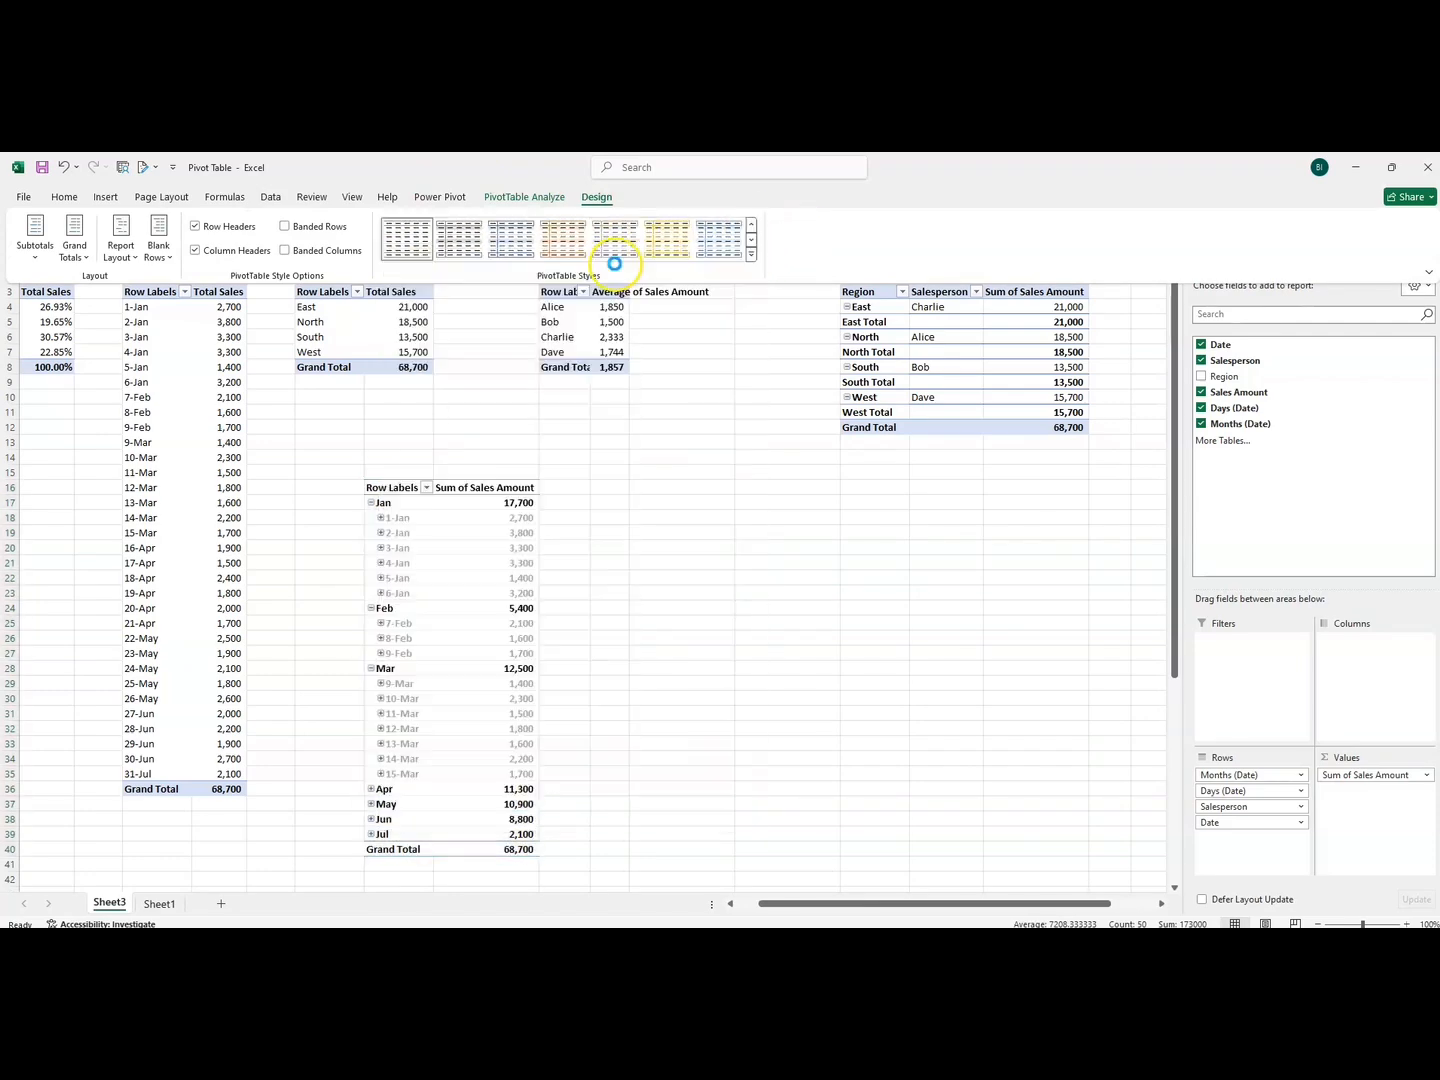
left_click(750, 253)
left_click(705, 250)
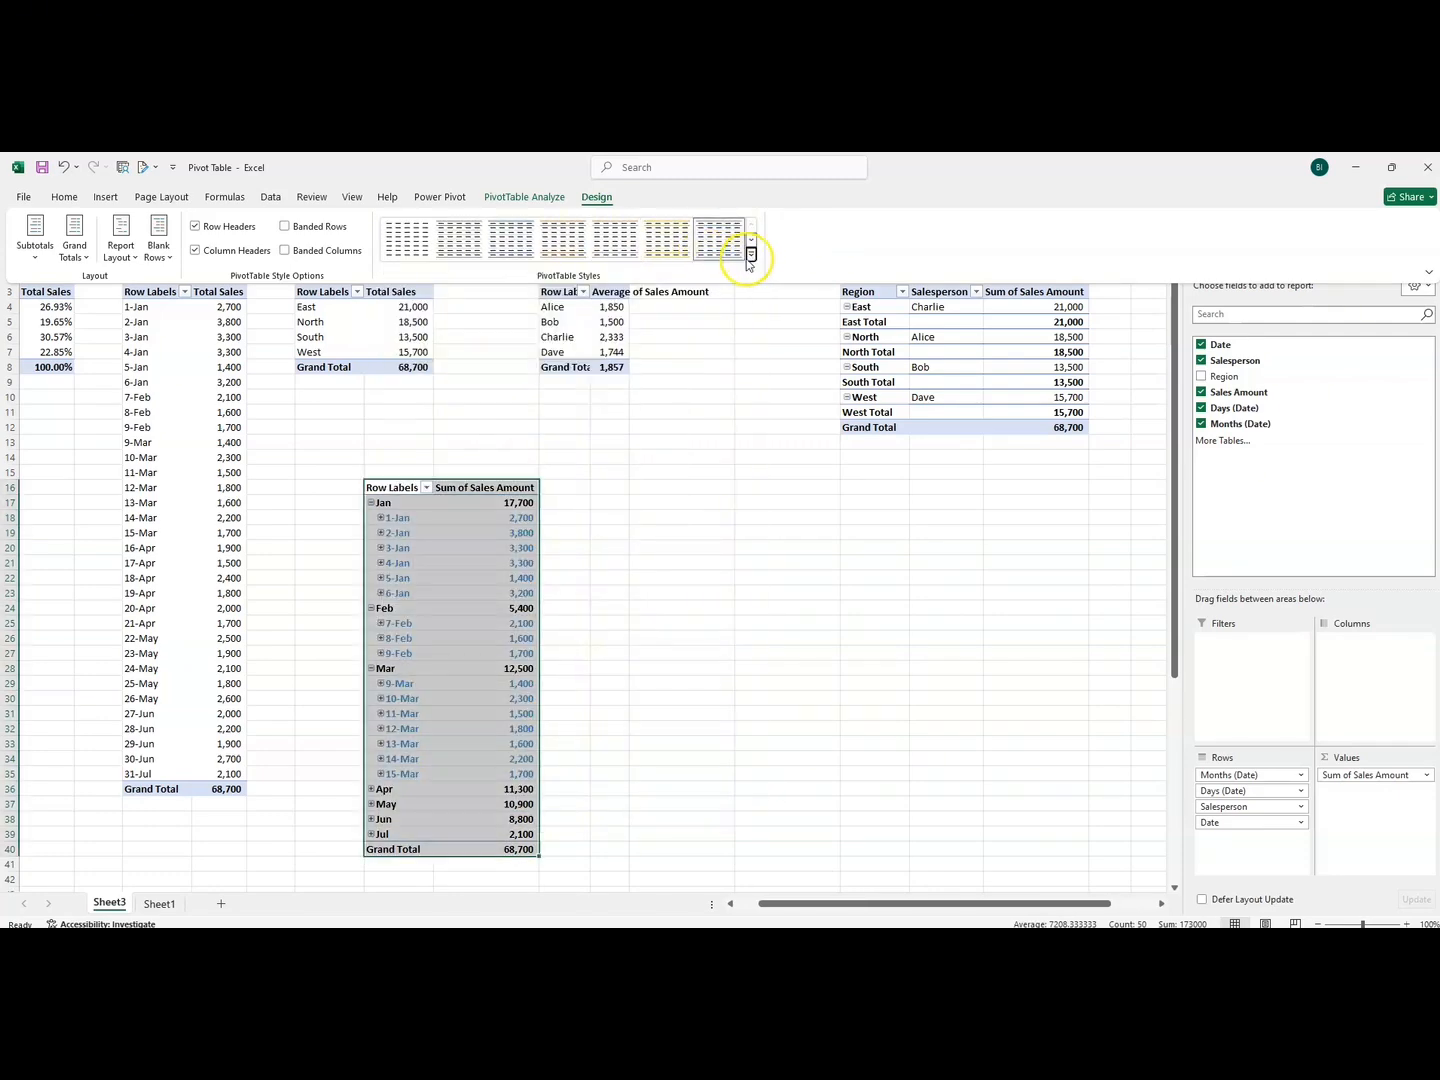
- Review the PivotTable name, active field and refresh options for the table at H16
left_click(510, 197)
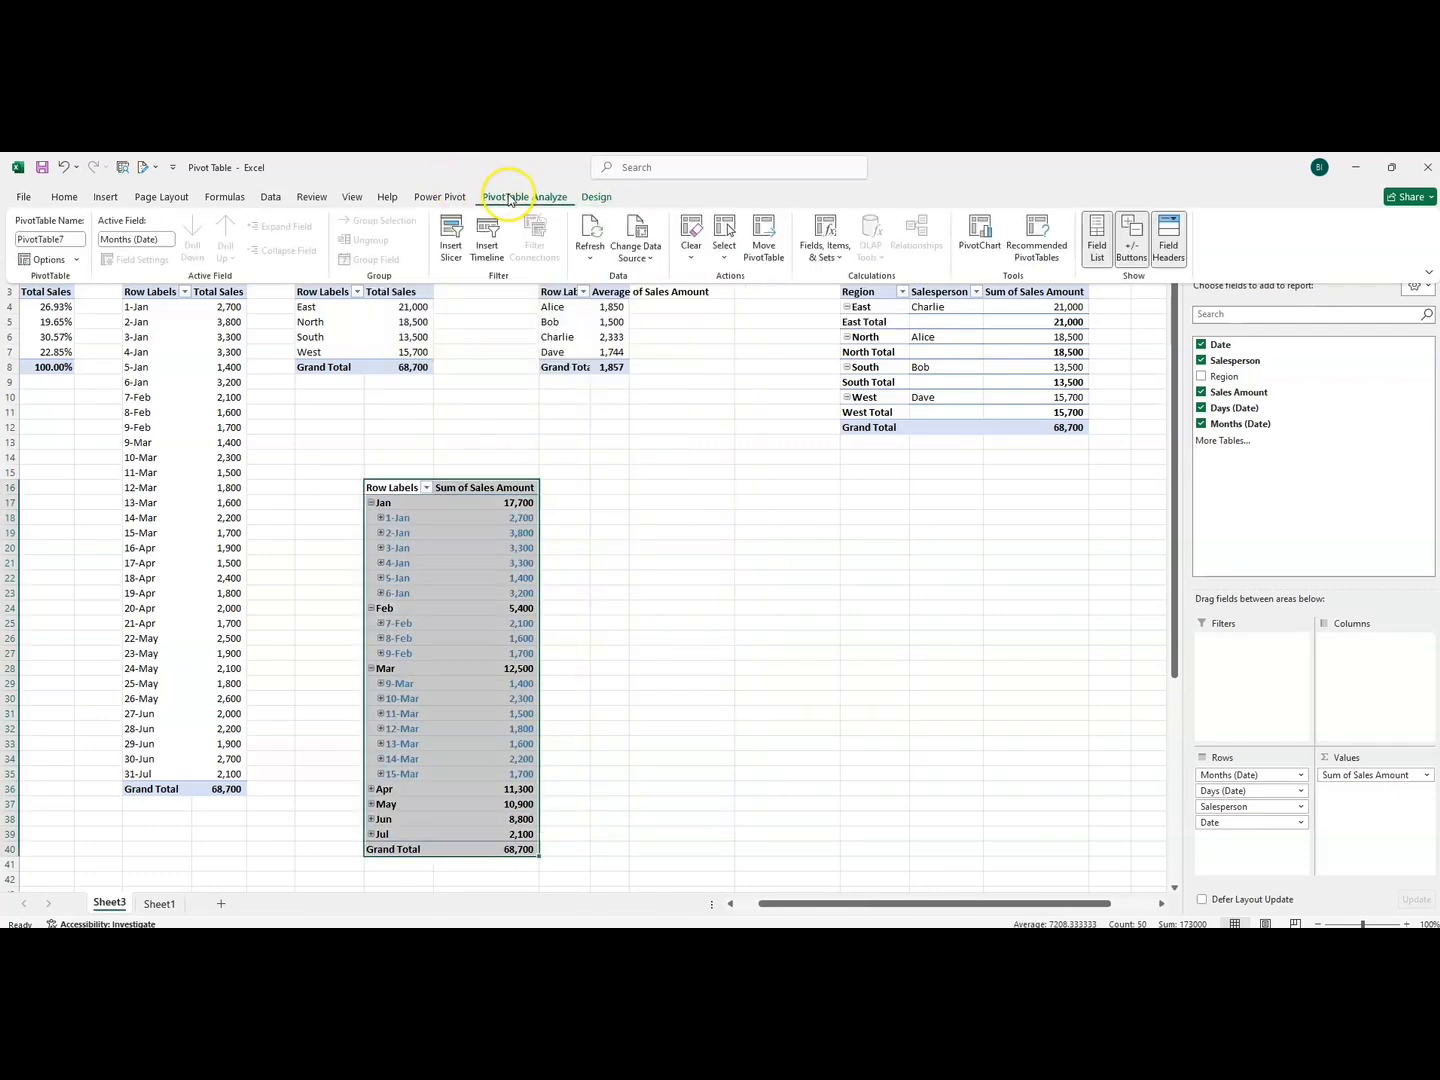
left_click(70, 241)
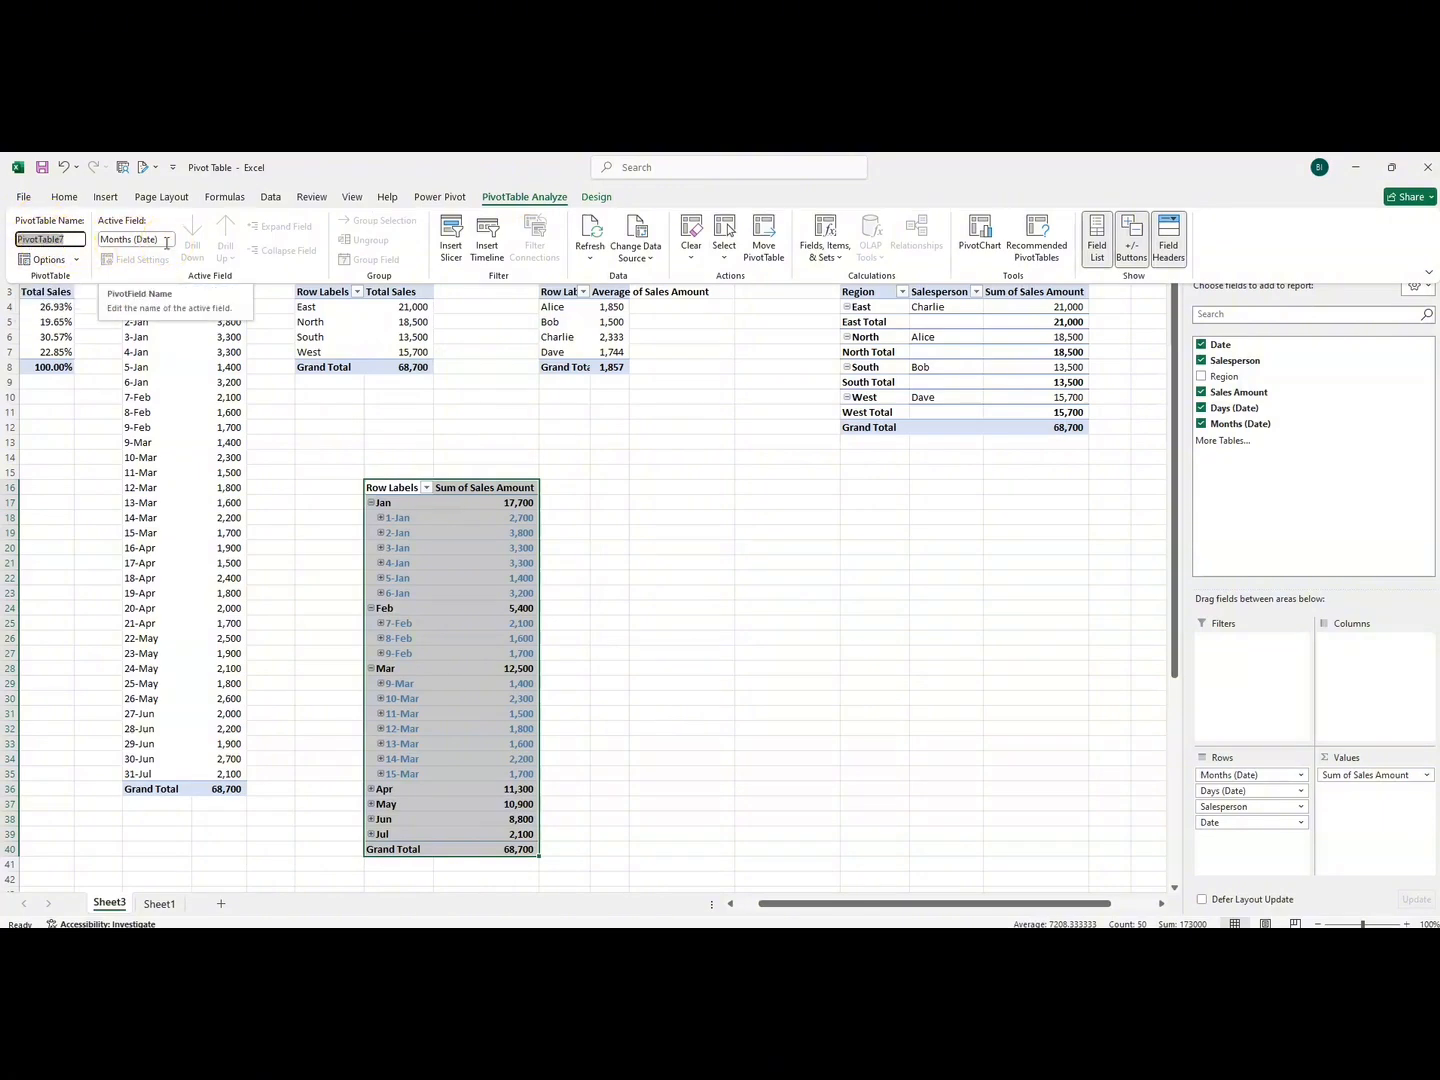
left_click(166, 242)
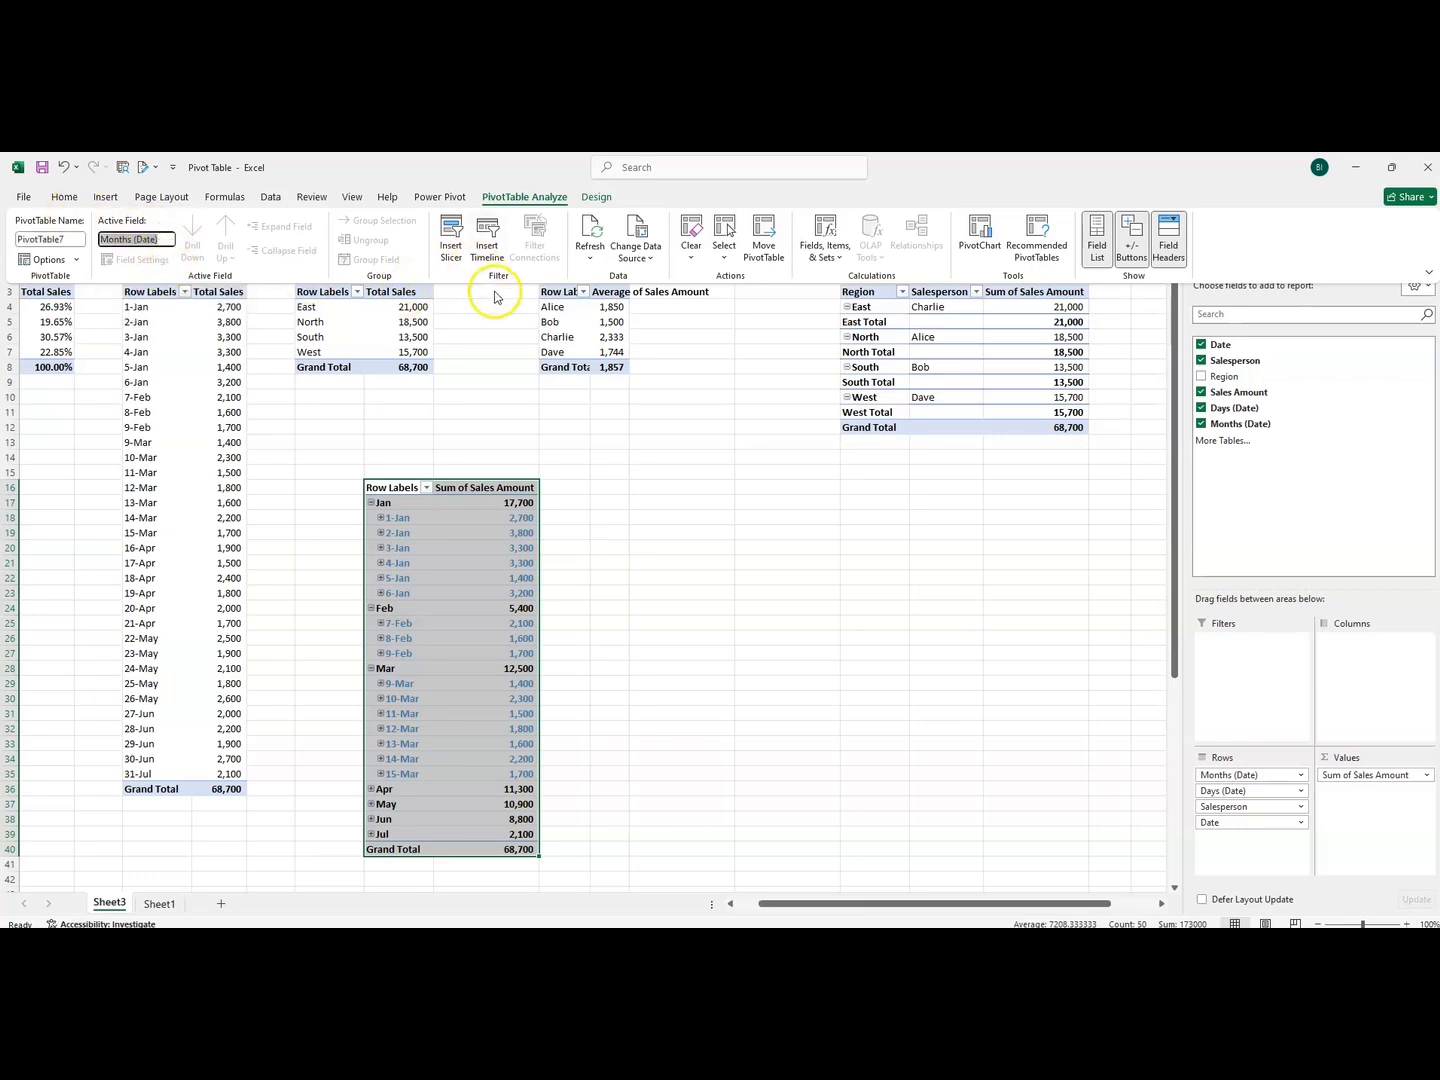
left_click(591, 262)
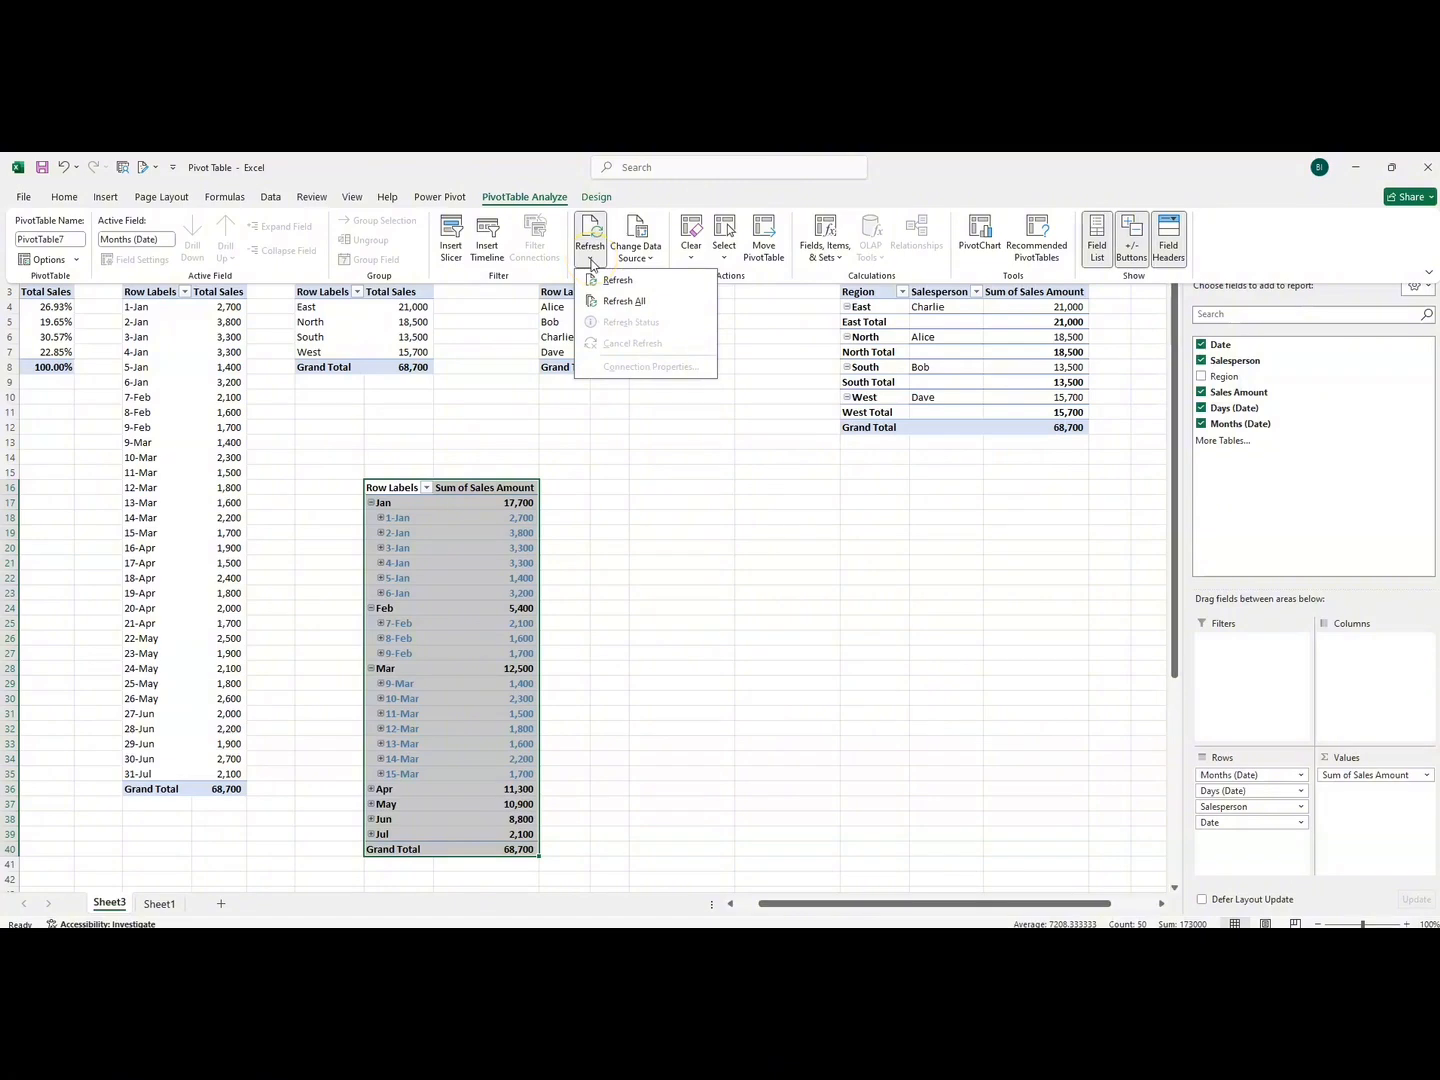
left_click(591, 270)
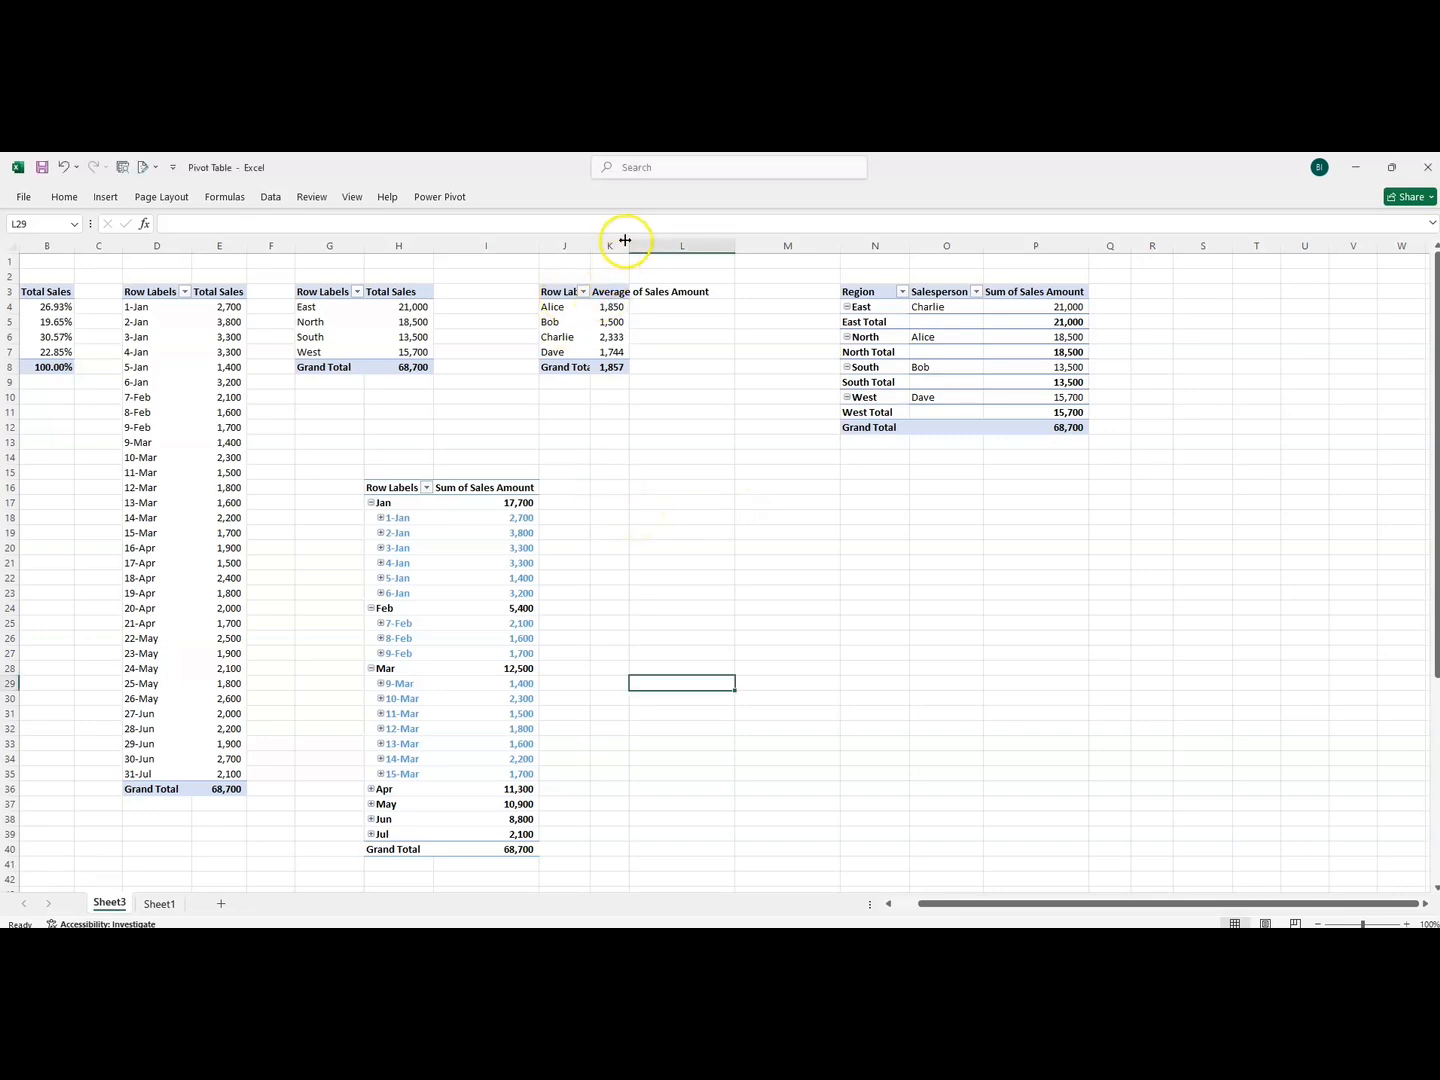
- Refresh all PivotTables, starting from the average sales table at J3
left_click(559, 324)
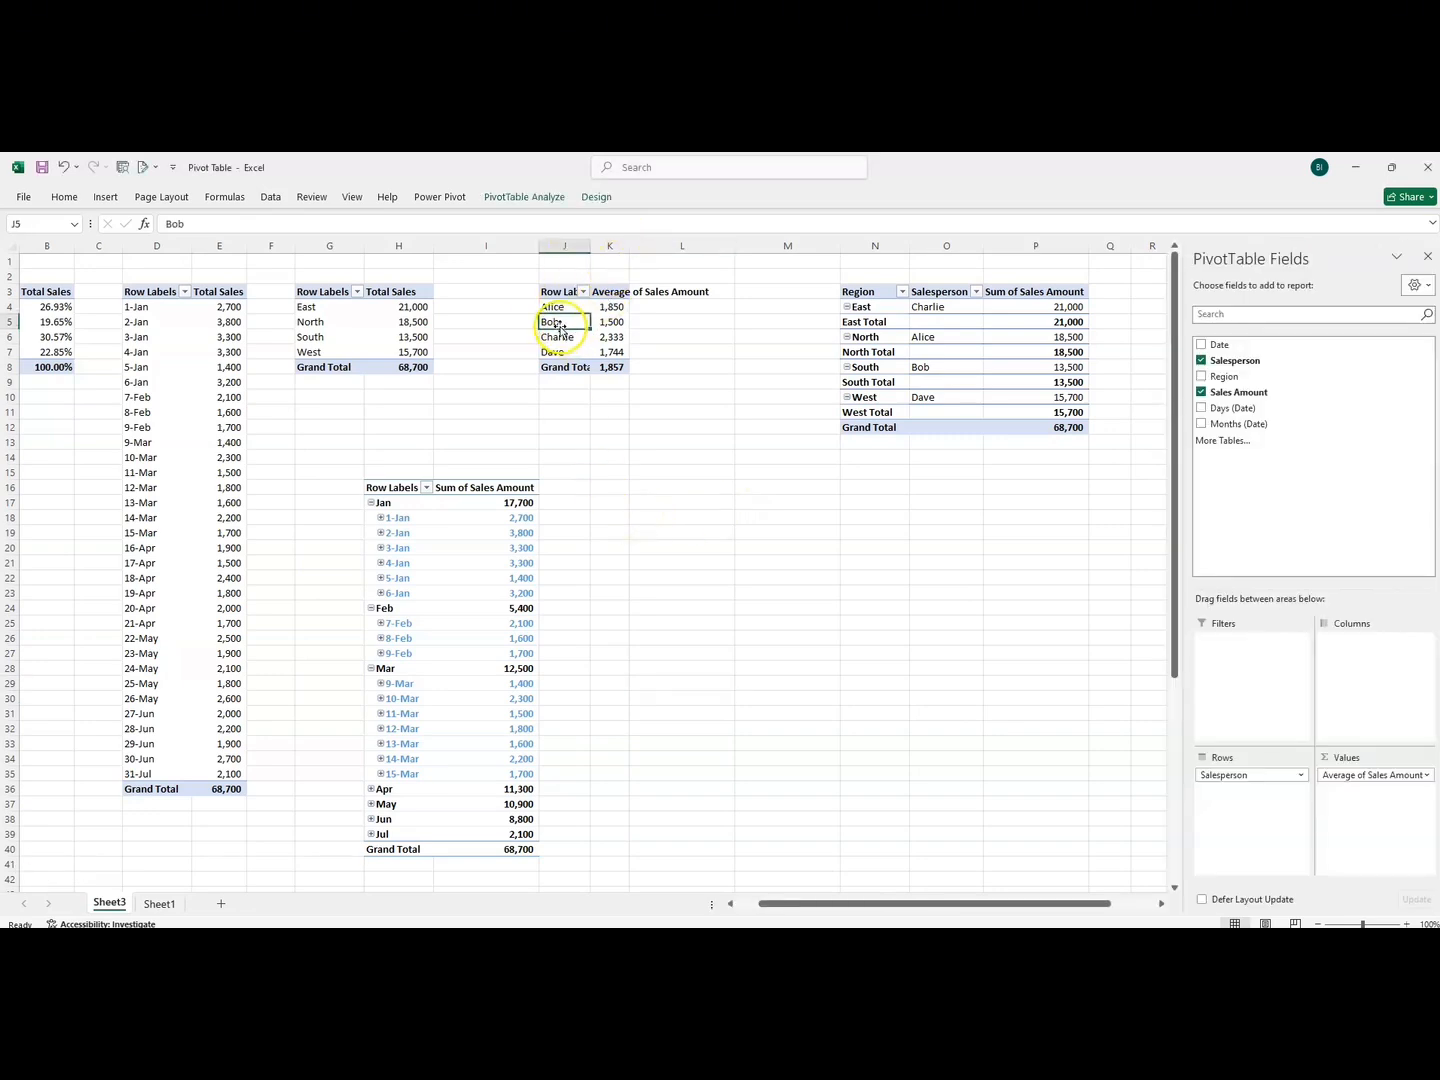
left_click(522, 198)
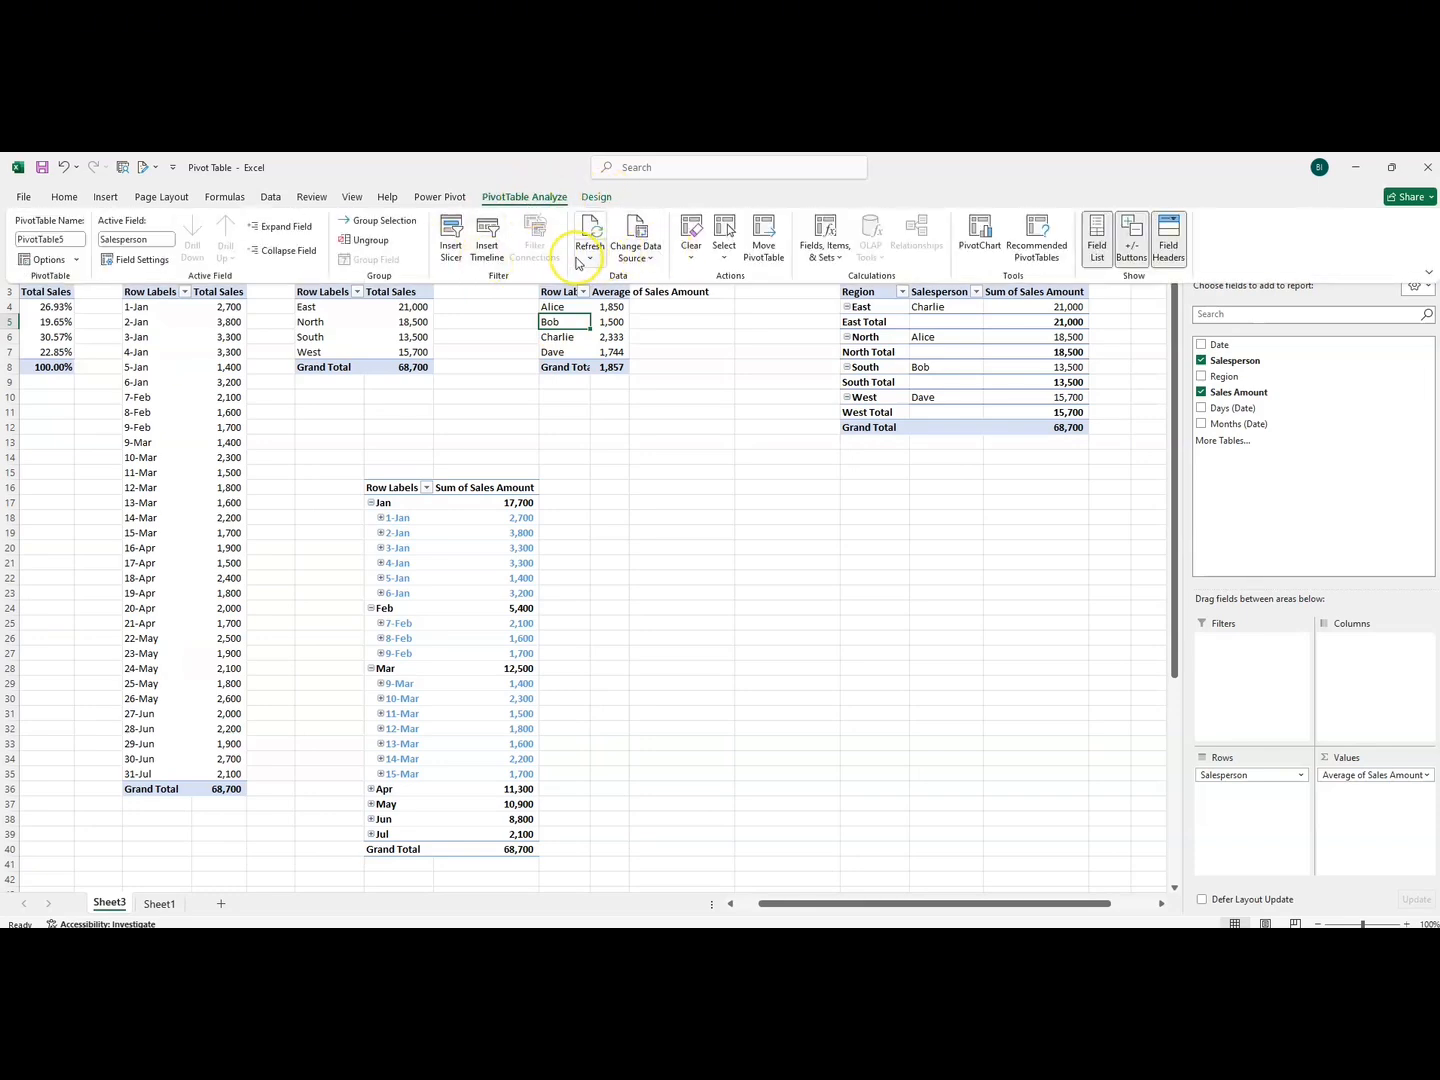
left_click(590, 260)
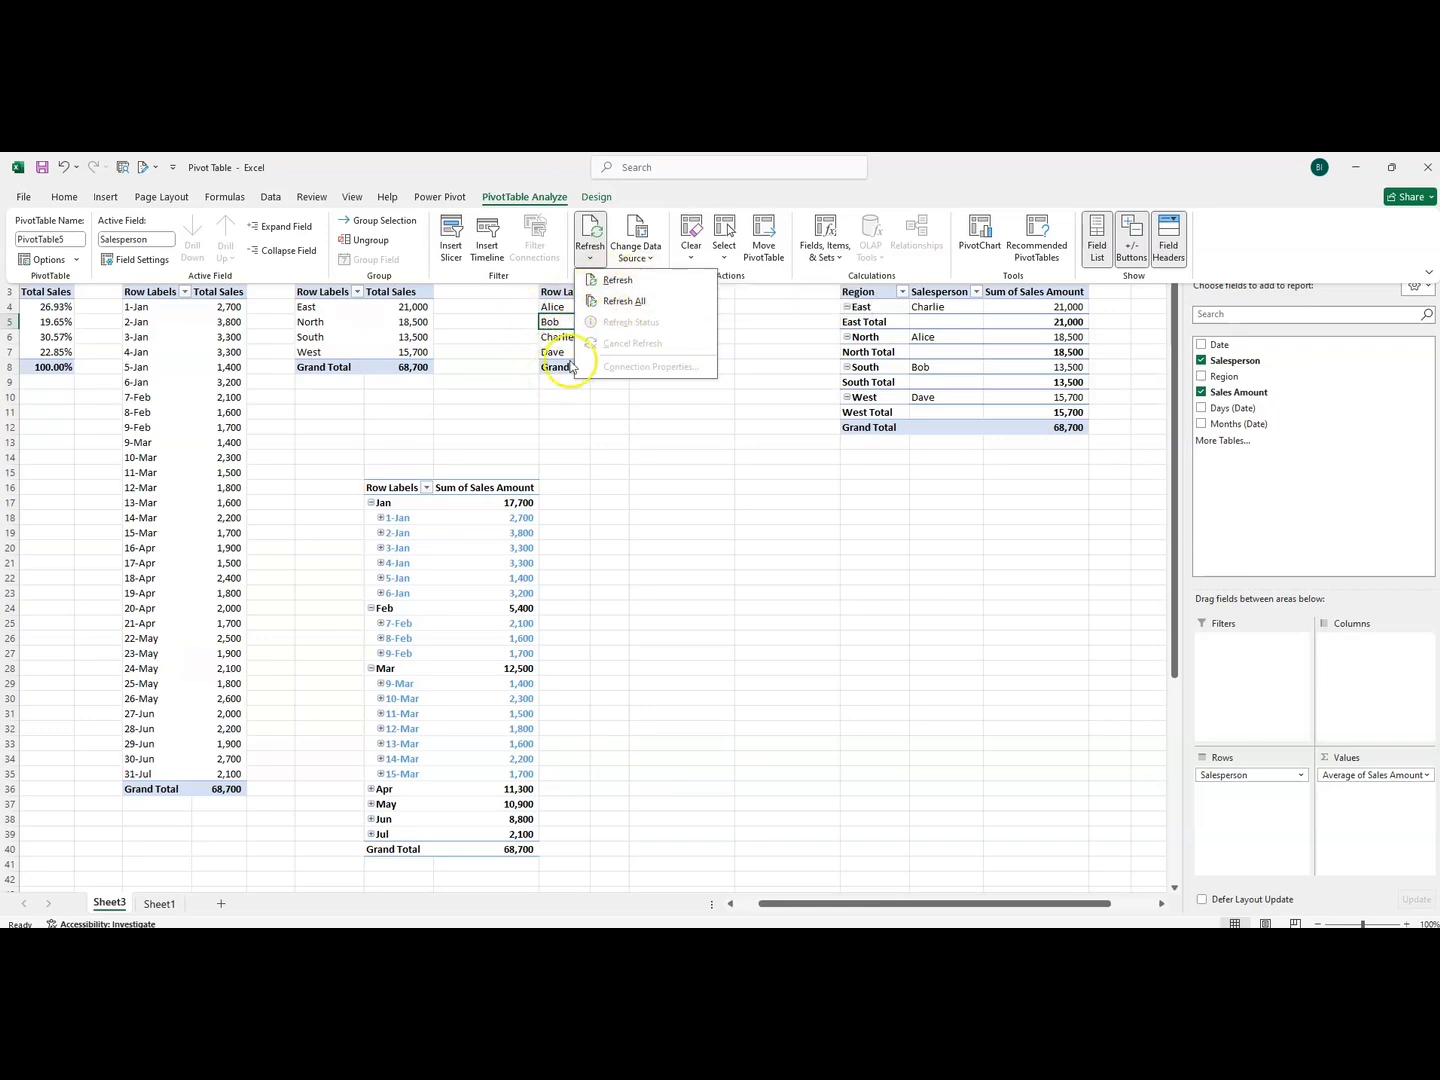
left_click(627, 308)
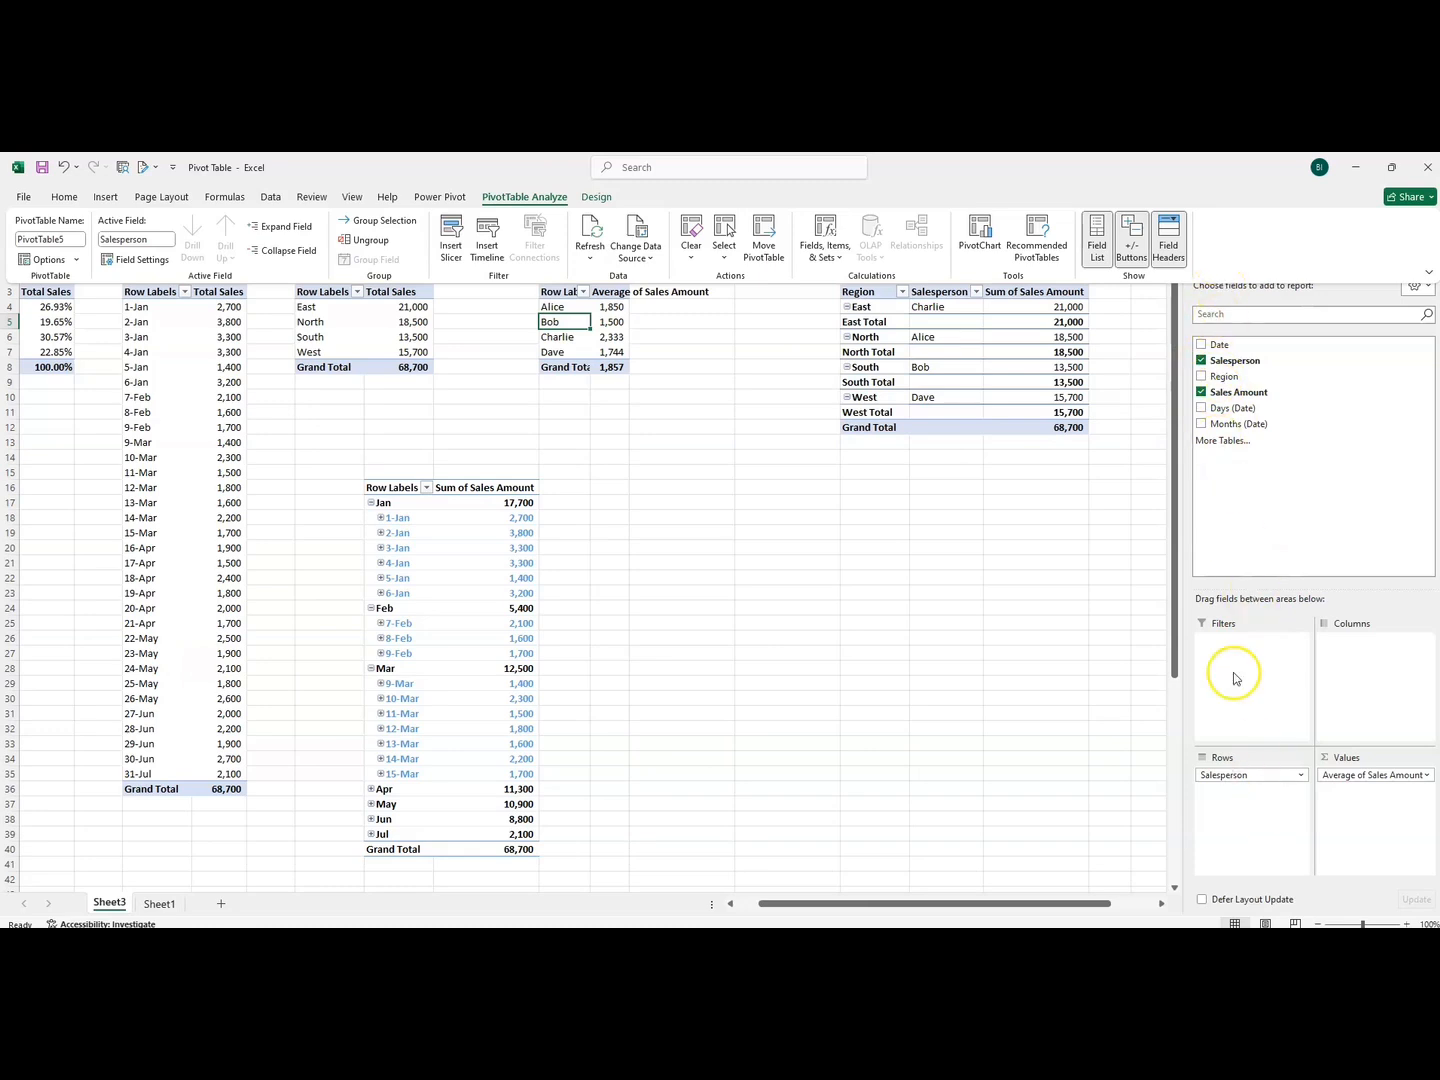
- Hide the PivotTable field list and check that selecting other rows in the average sales table at J3 does not open it
left_click(1100, 240)
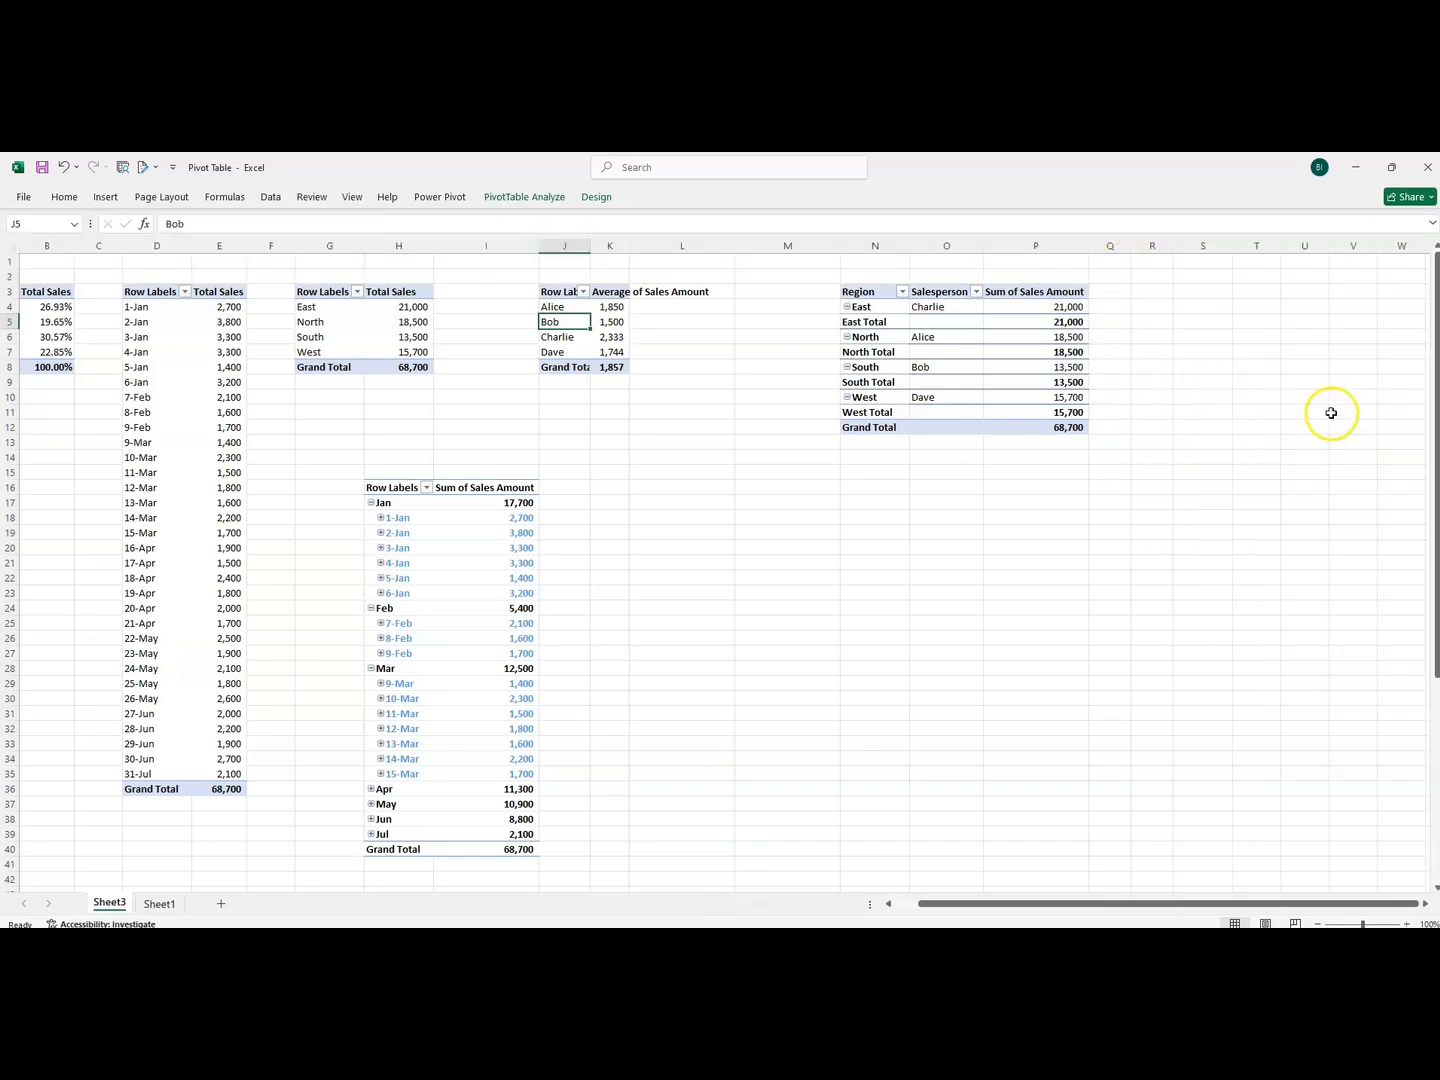
left_click(559, 337)
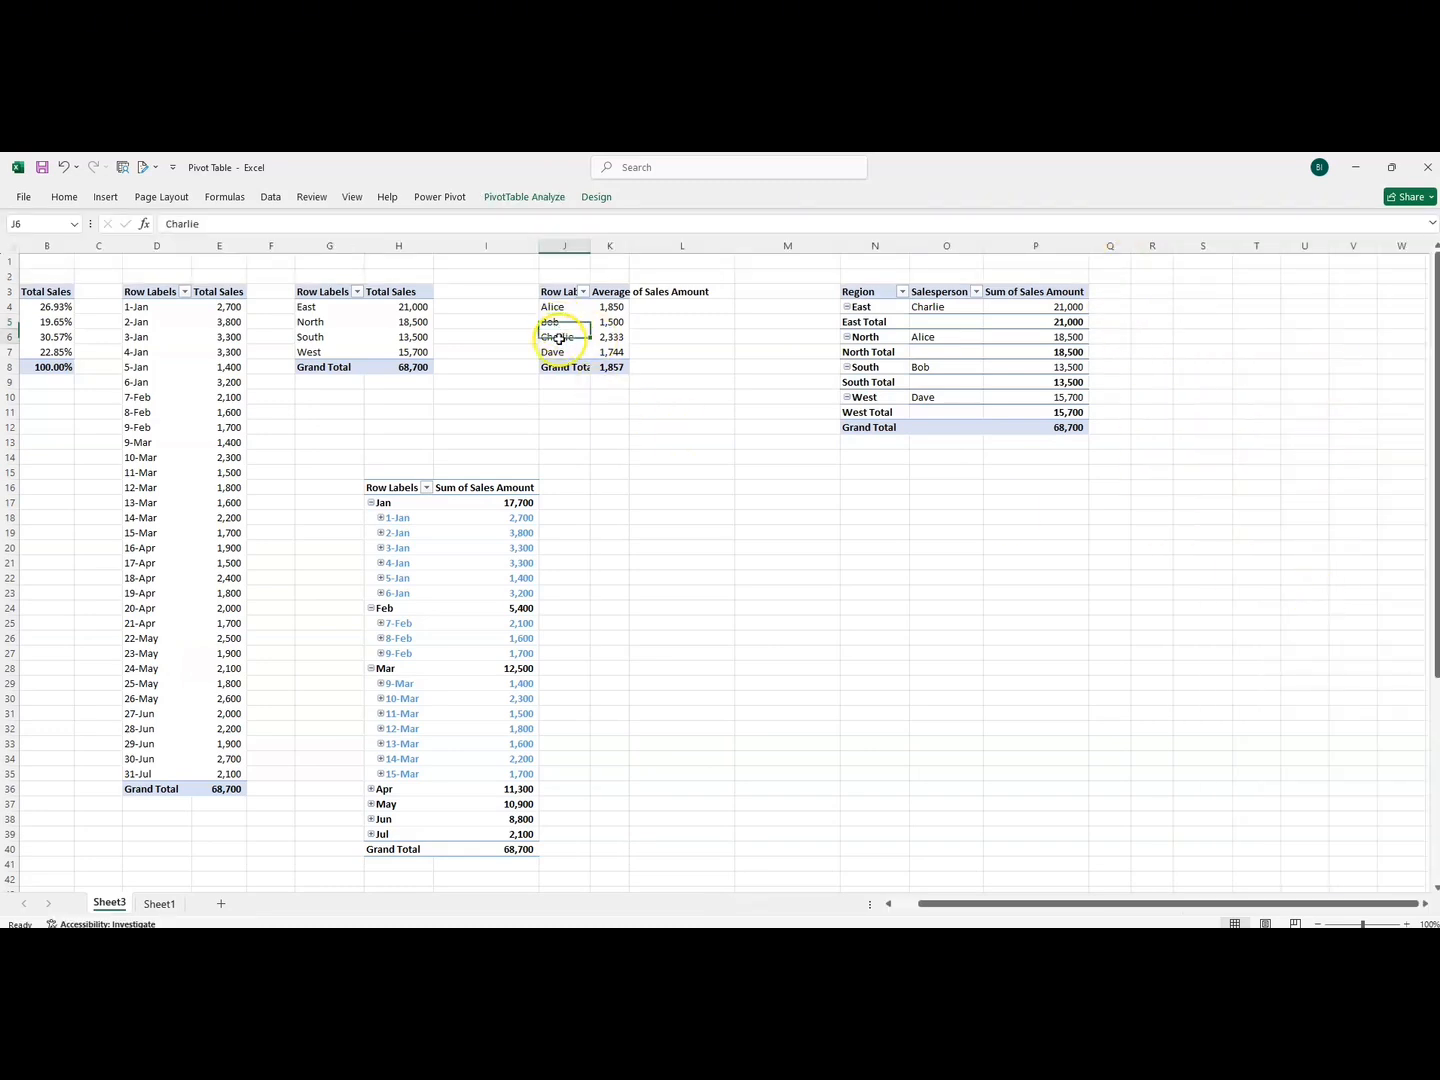
left_click(552, 354)
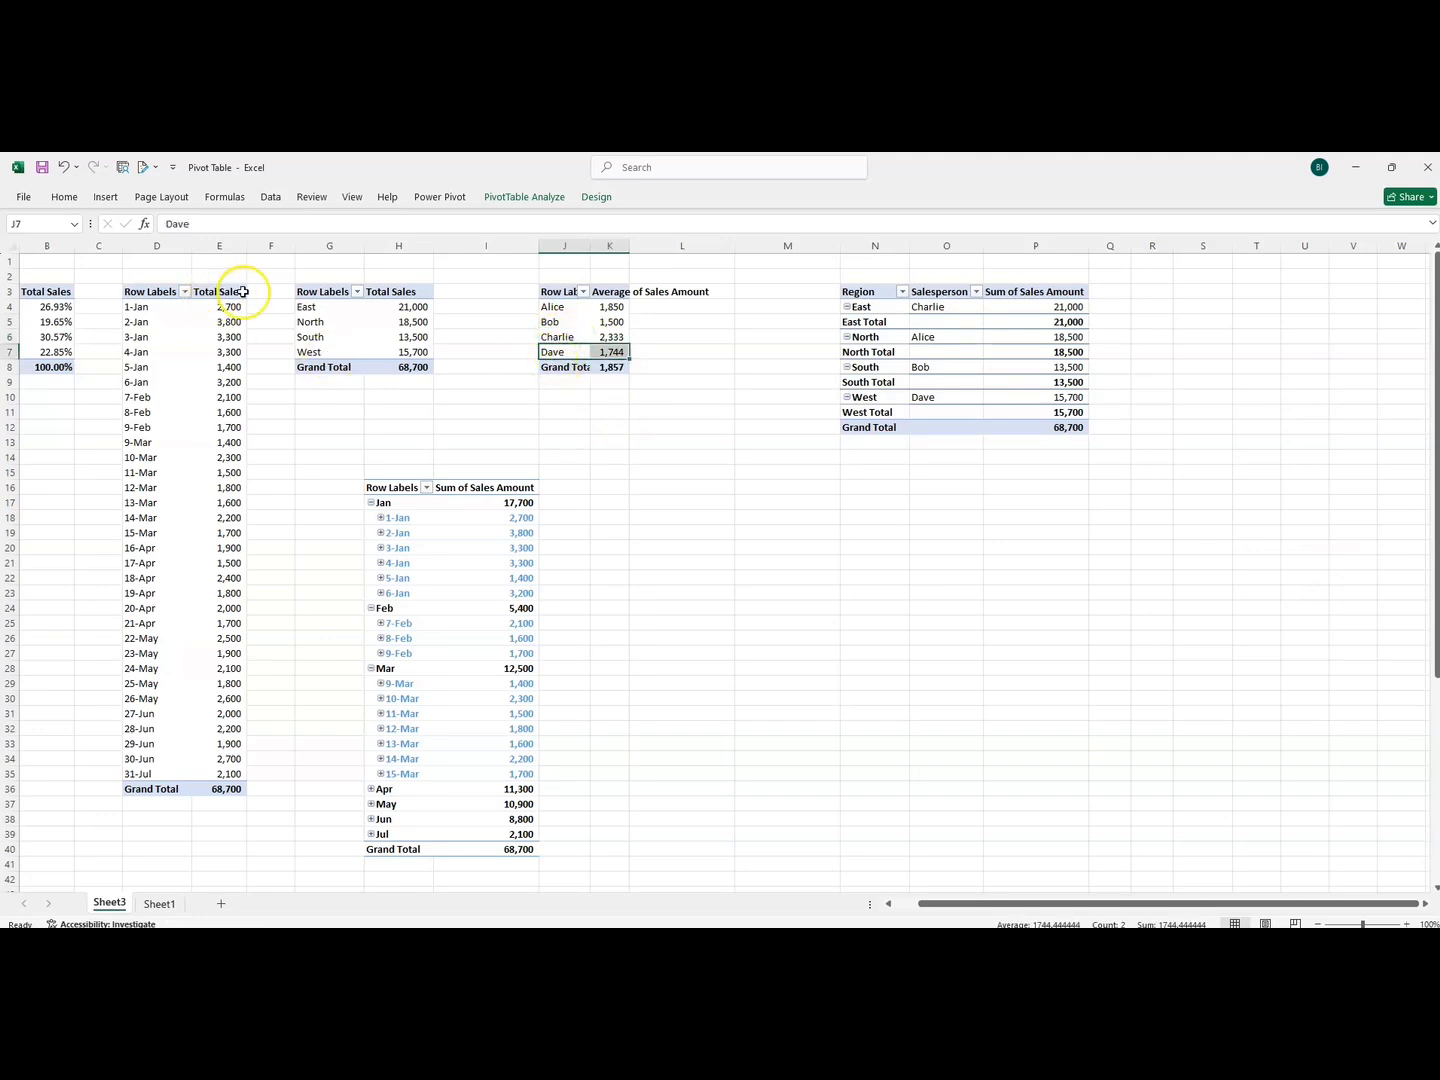
- Check several rows of the region sales PivotTable at G3 and show the PivotTable field list again
left_click(300, 307)
left_click(300, 334)
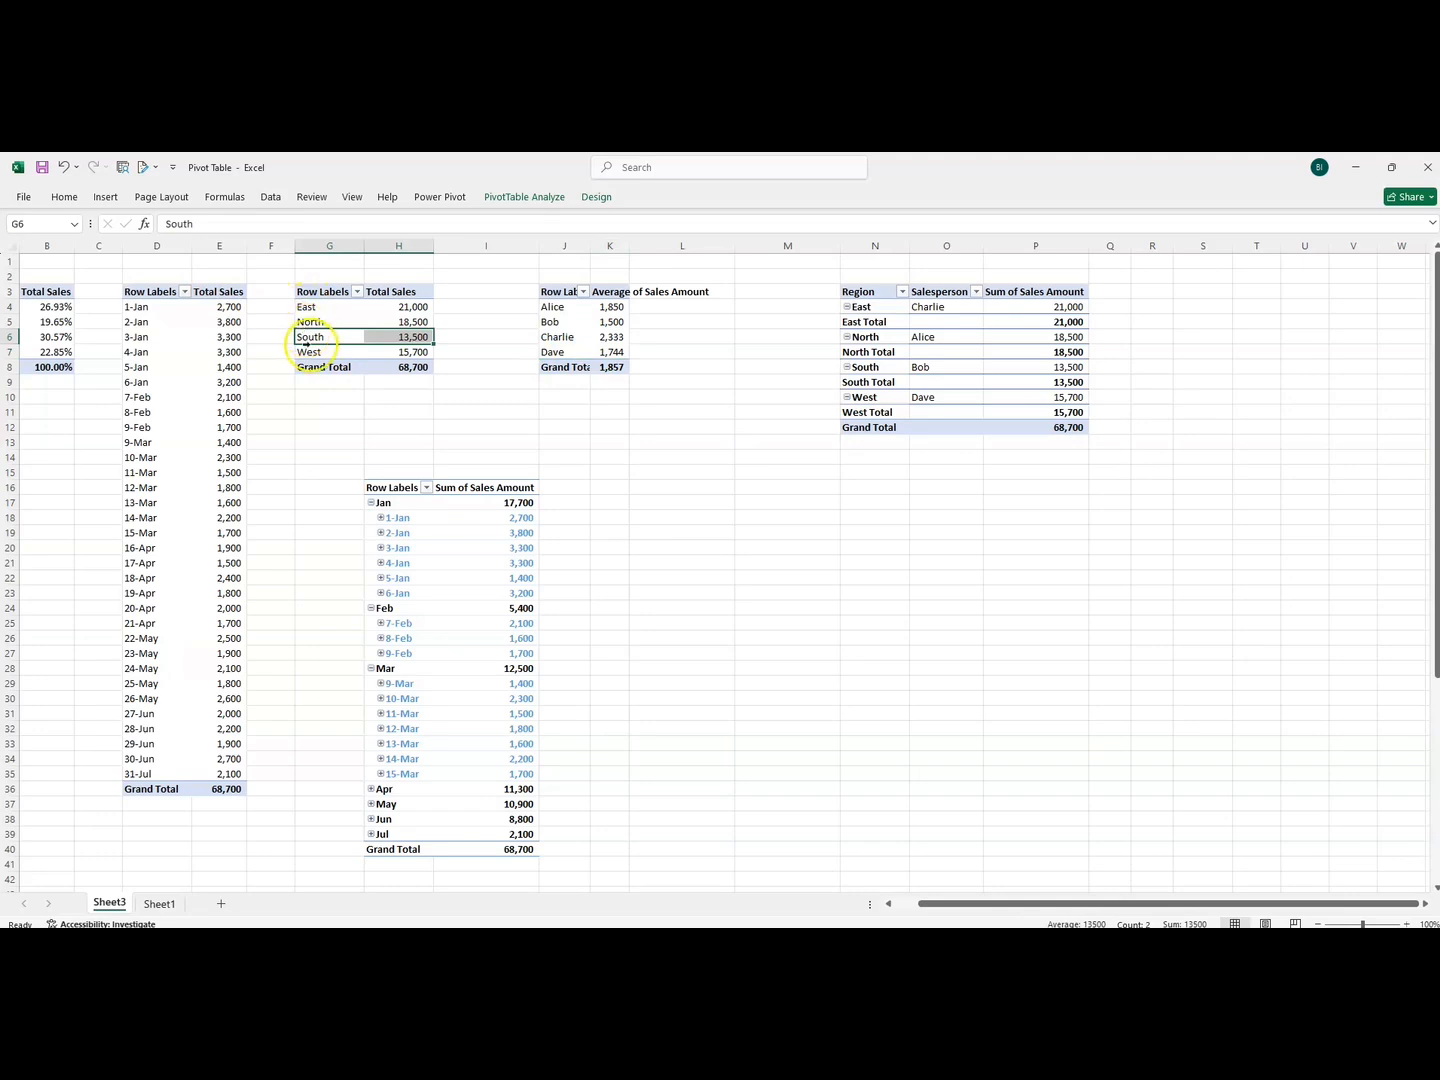
left_click(307, 351)
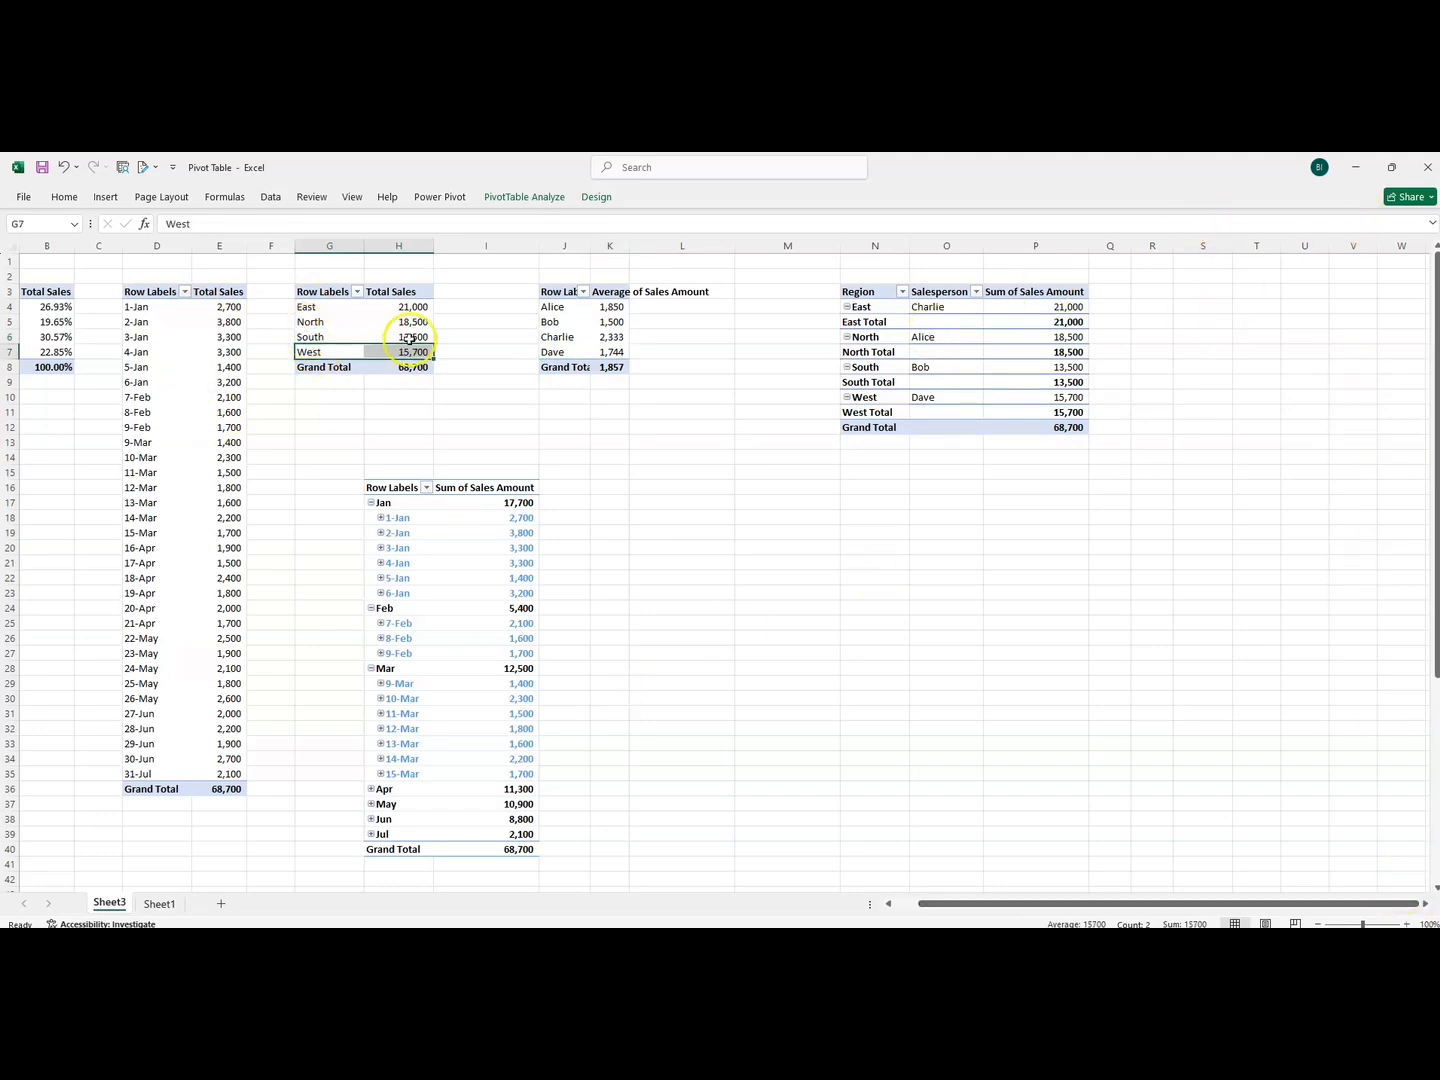
left_click(529, 199)
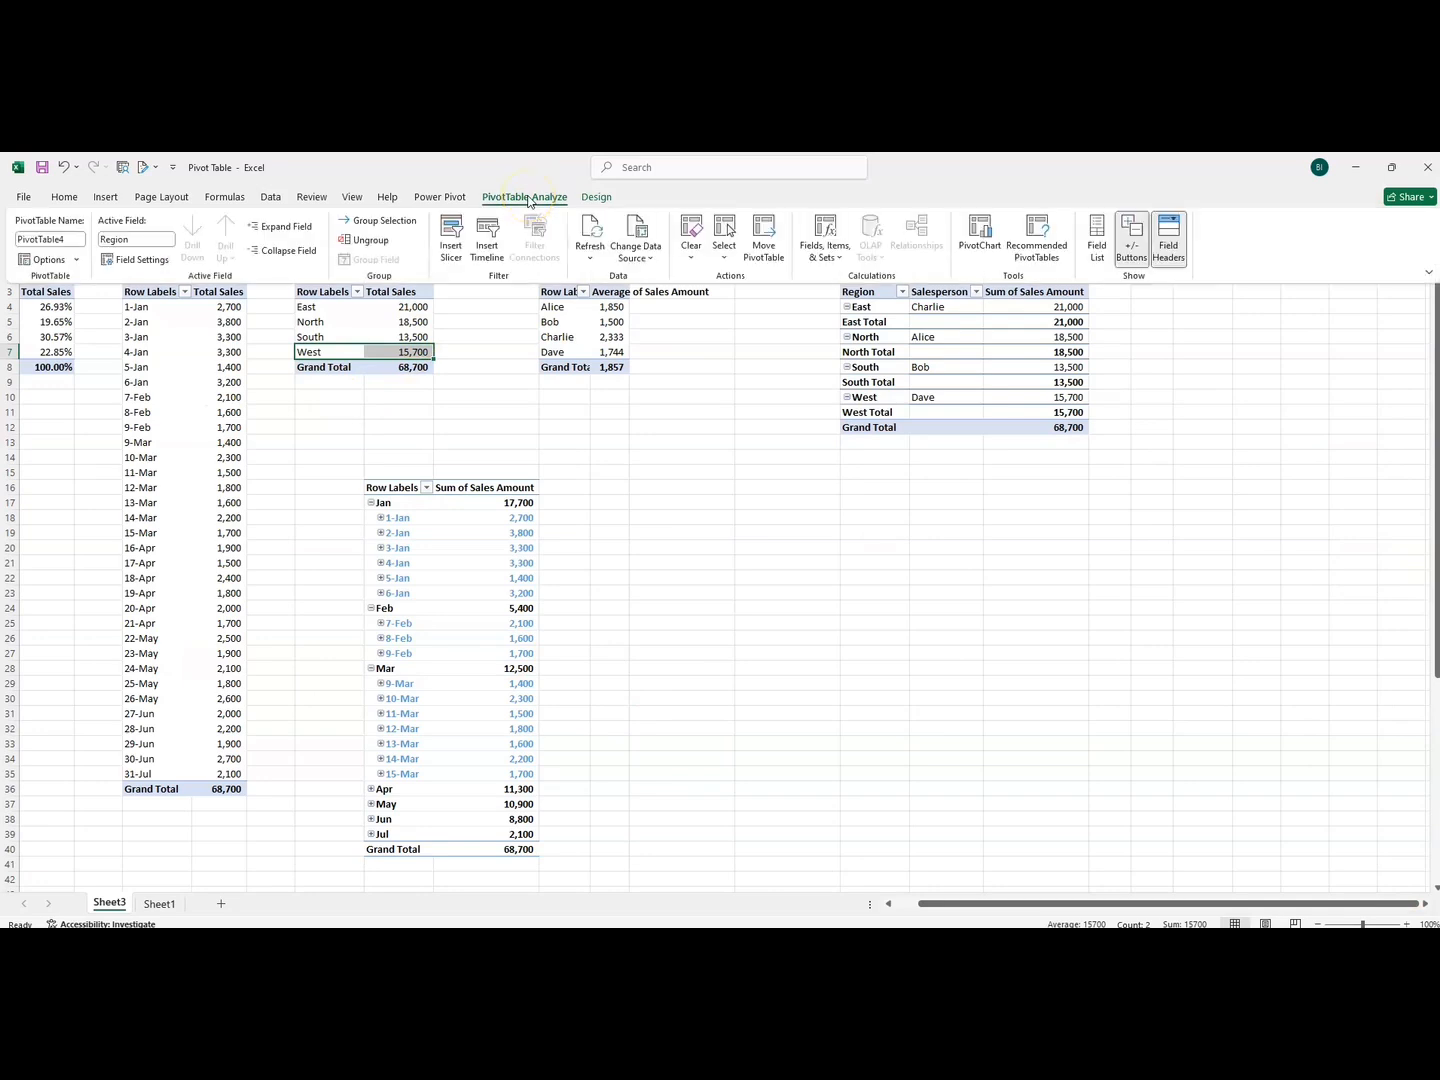
left_click(1097, 243)
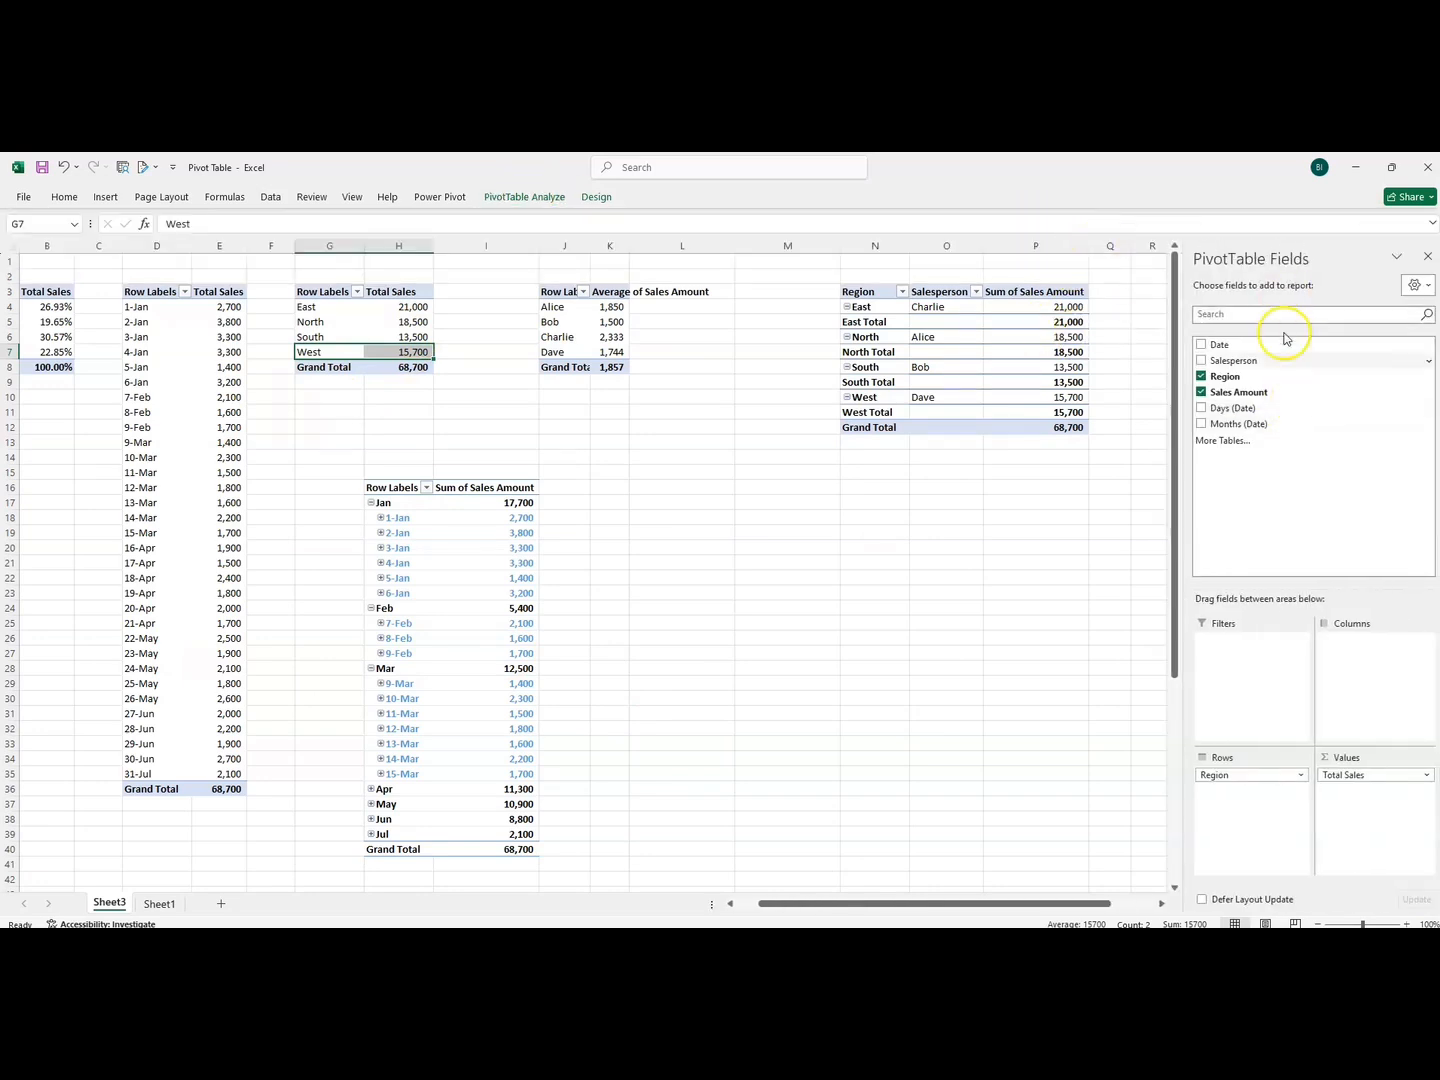
- Toggle the expand/collapse buttons and field headers of the region sales PivotTable at G3 off and back on
left_click(515, 197)
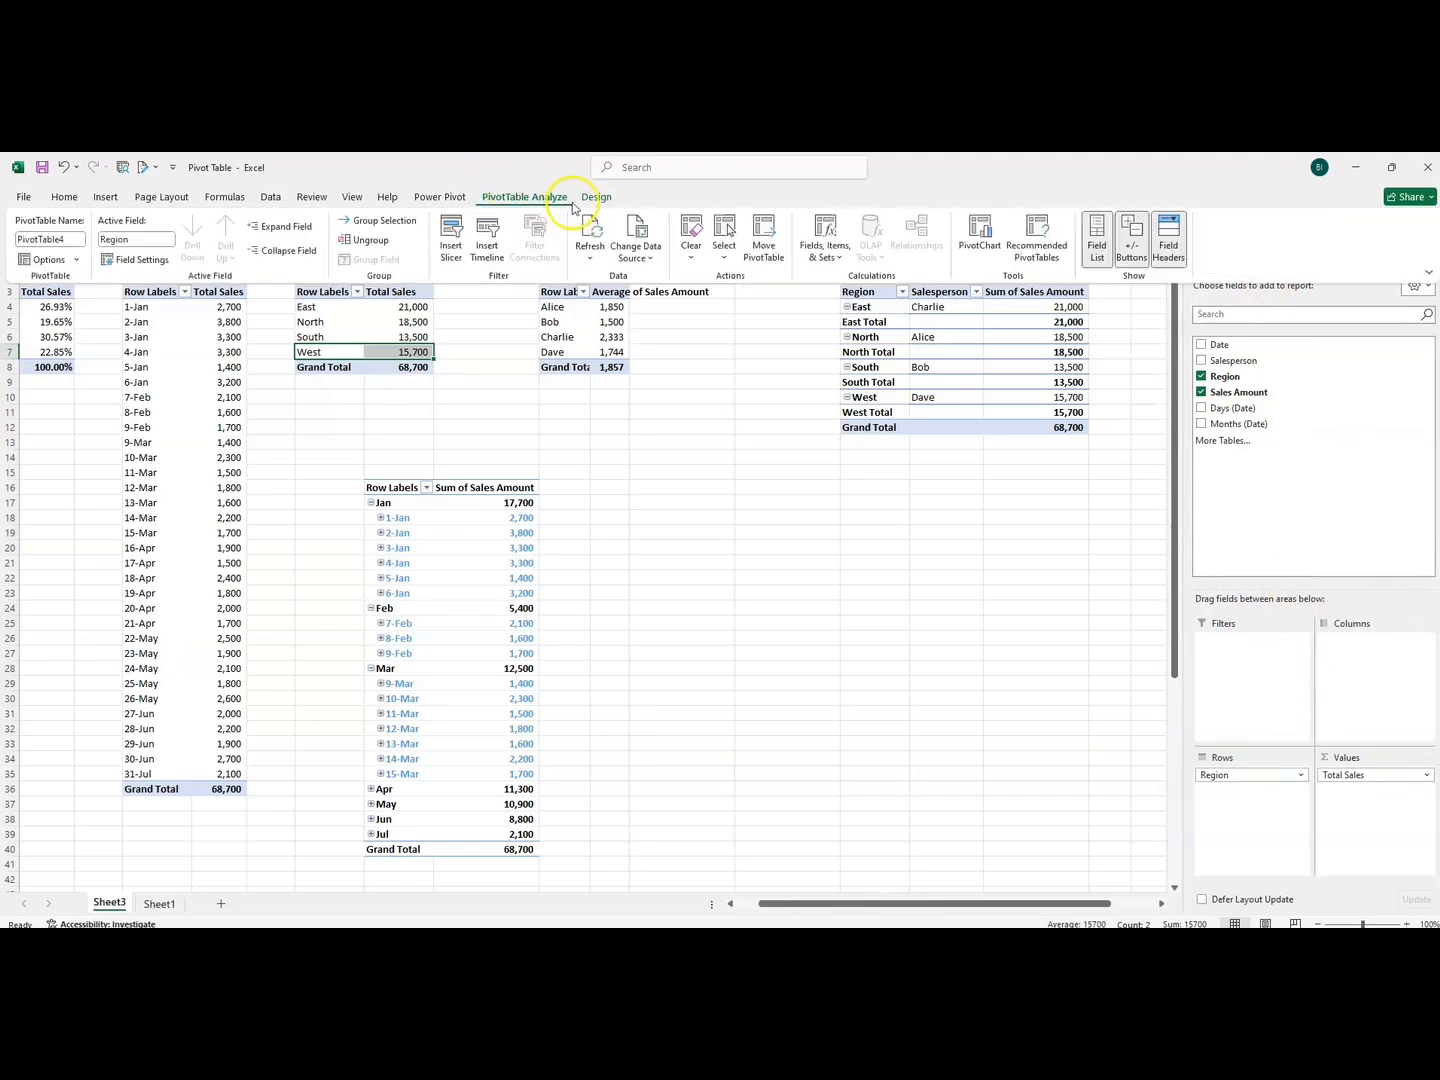
left_click(1130, 241)
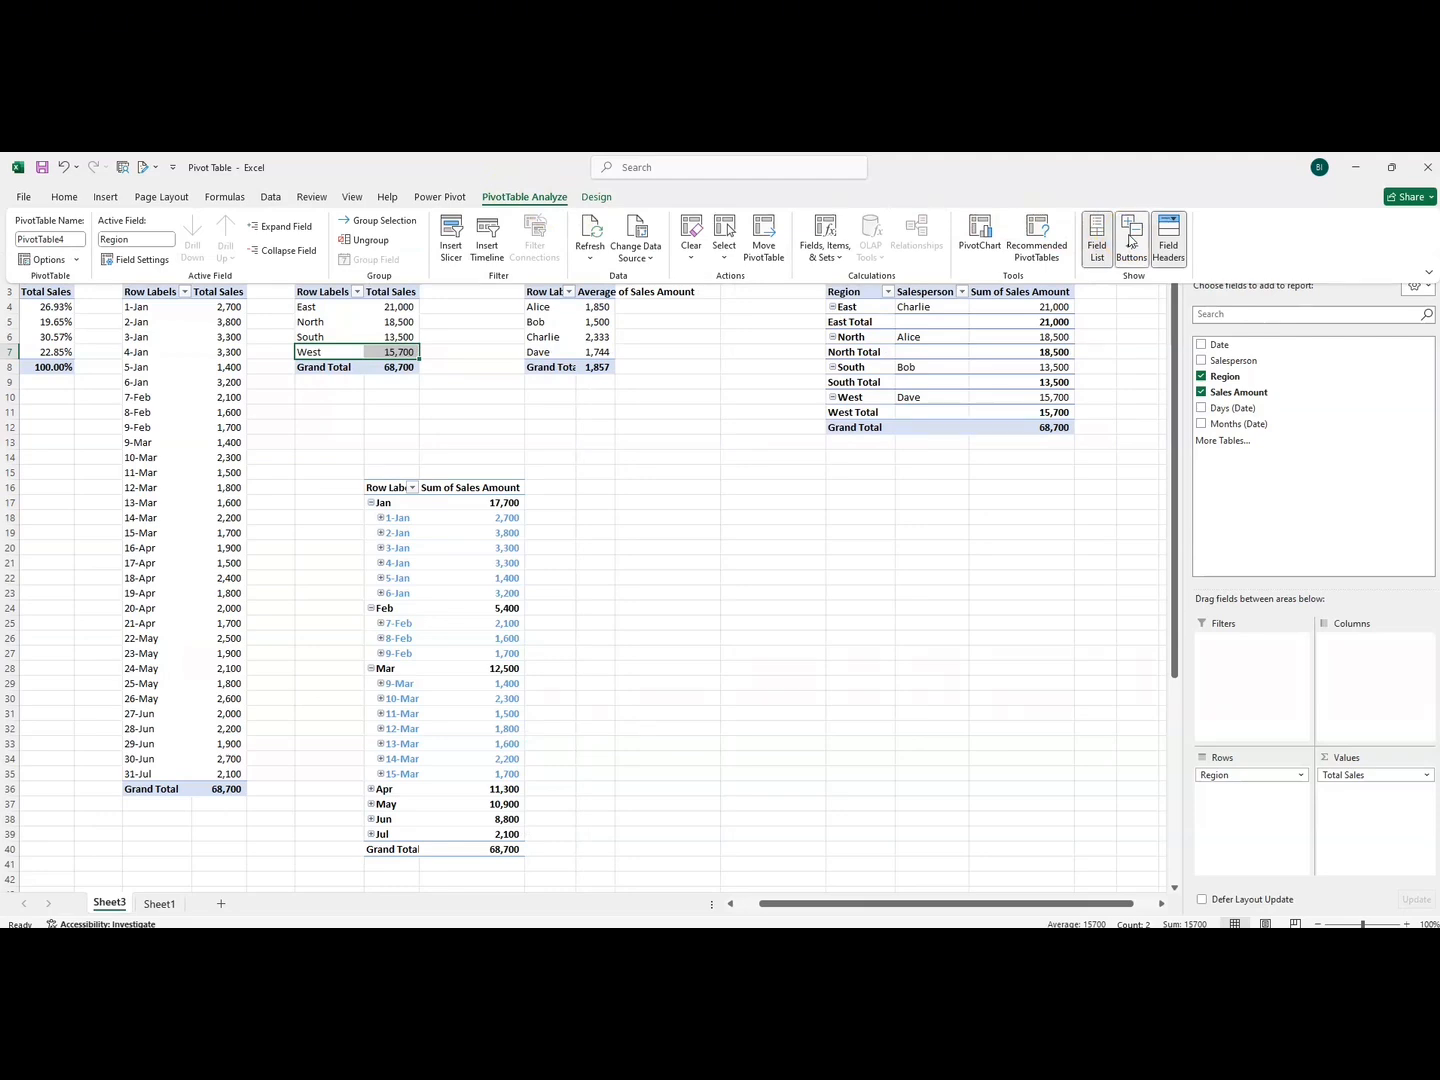
left_click(1160, 264)
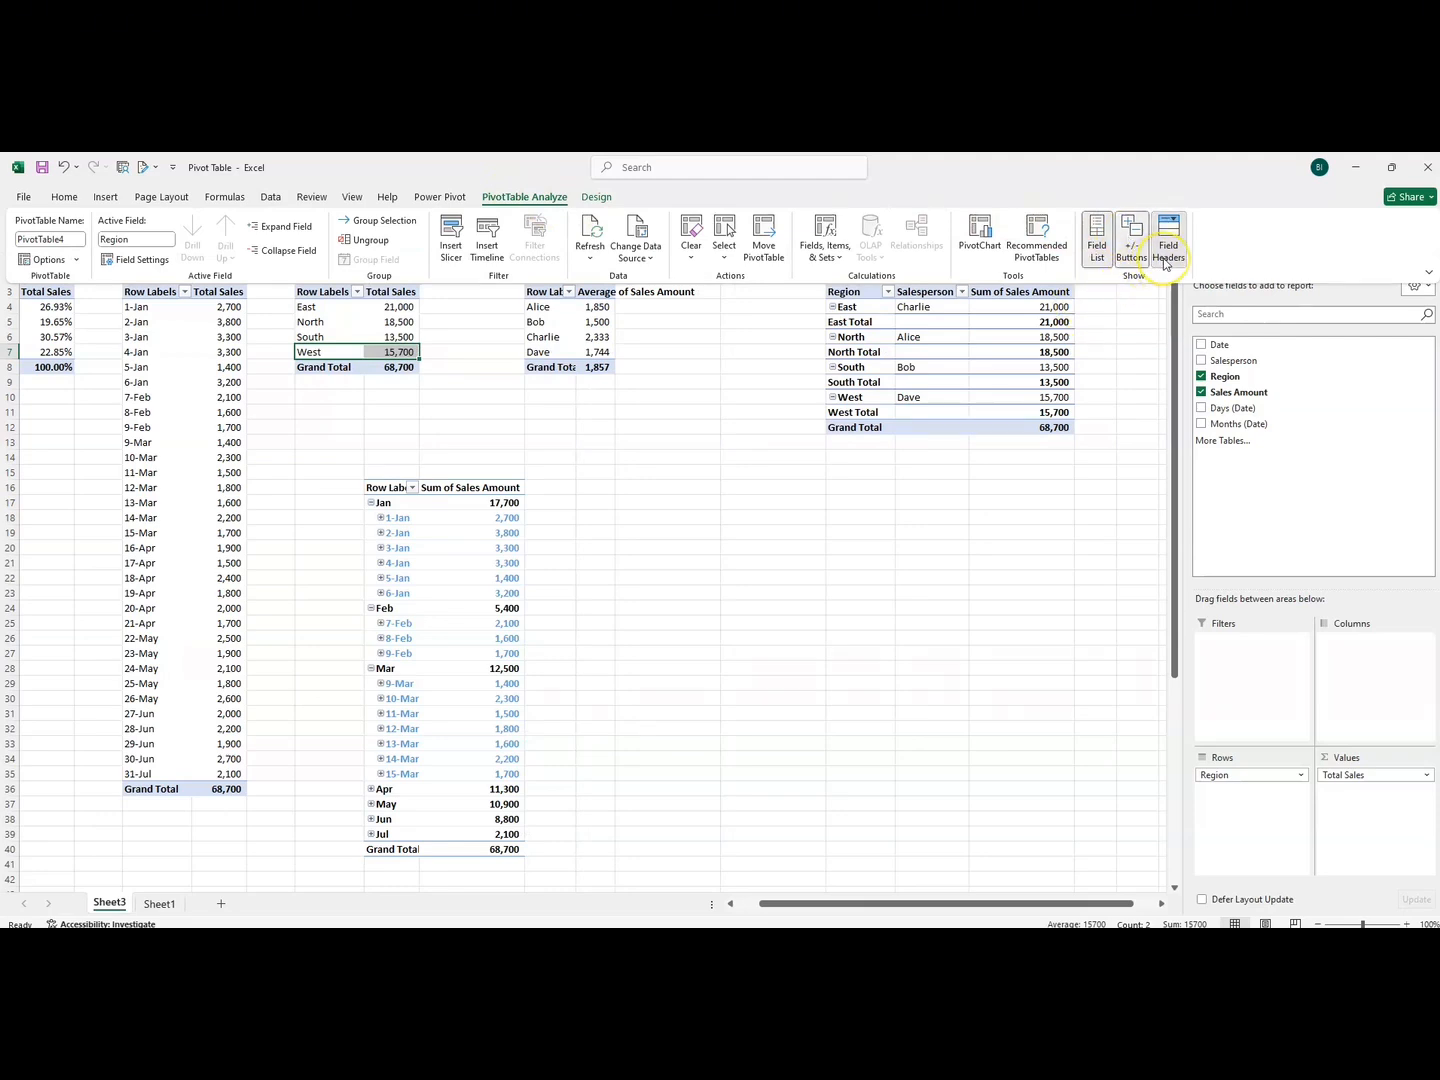
left_click(1165, 264)
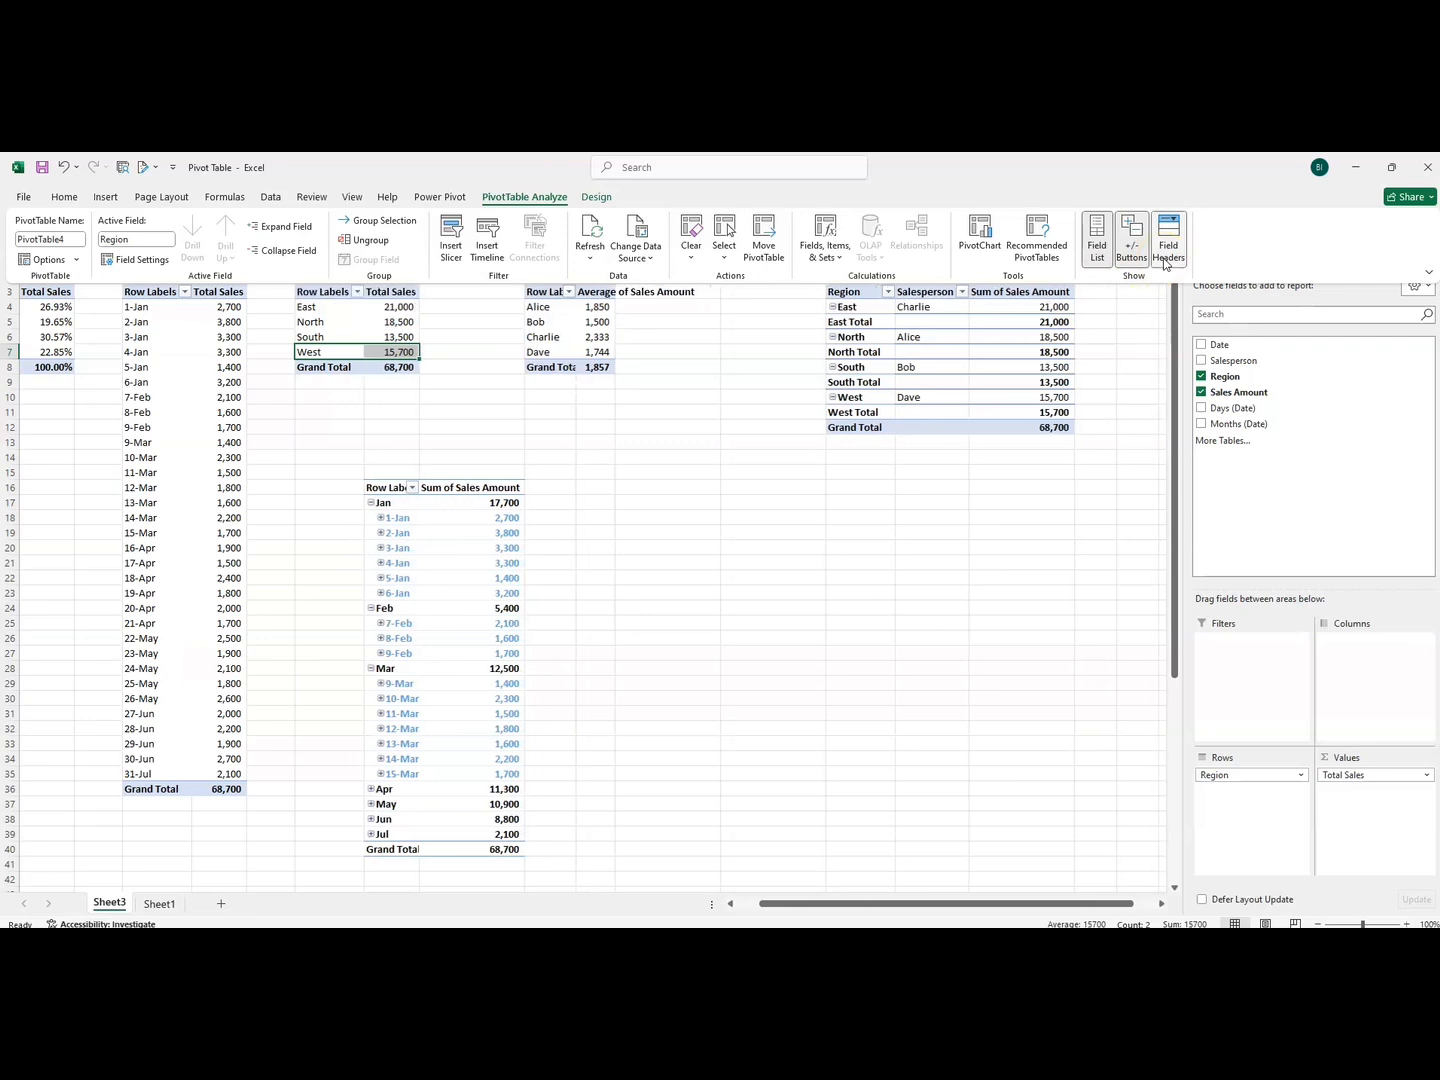
left_click(577, 594)
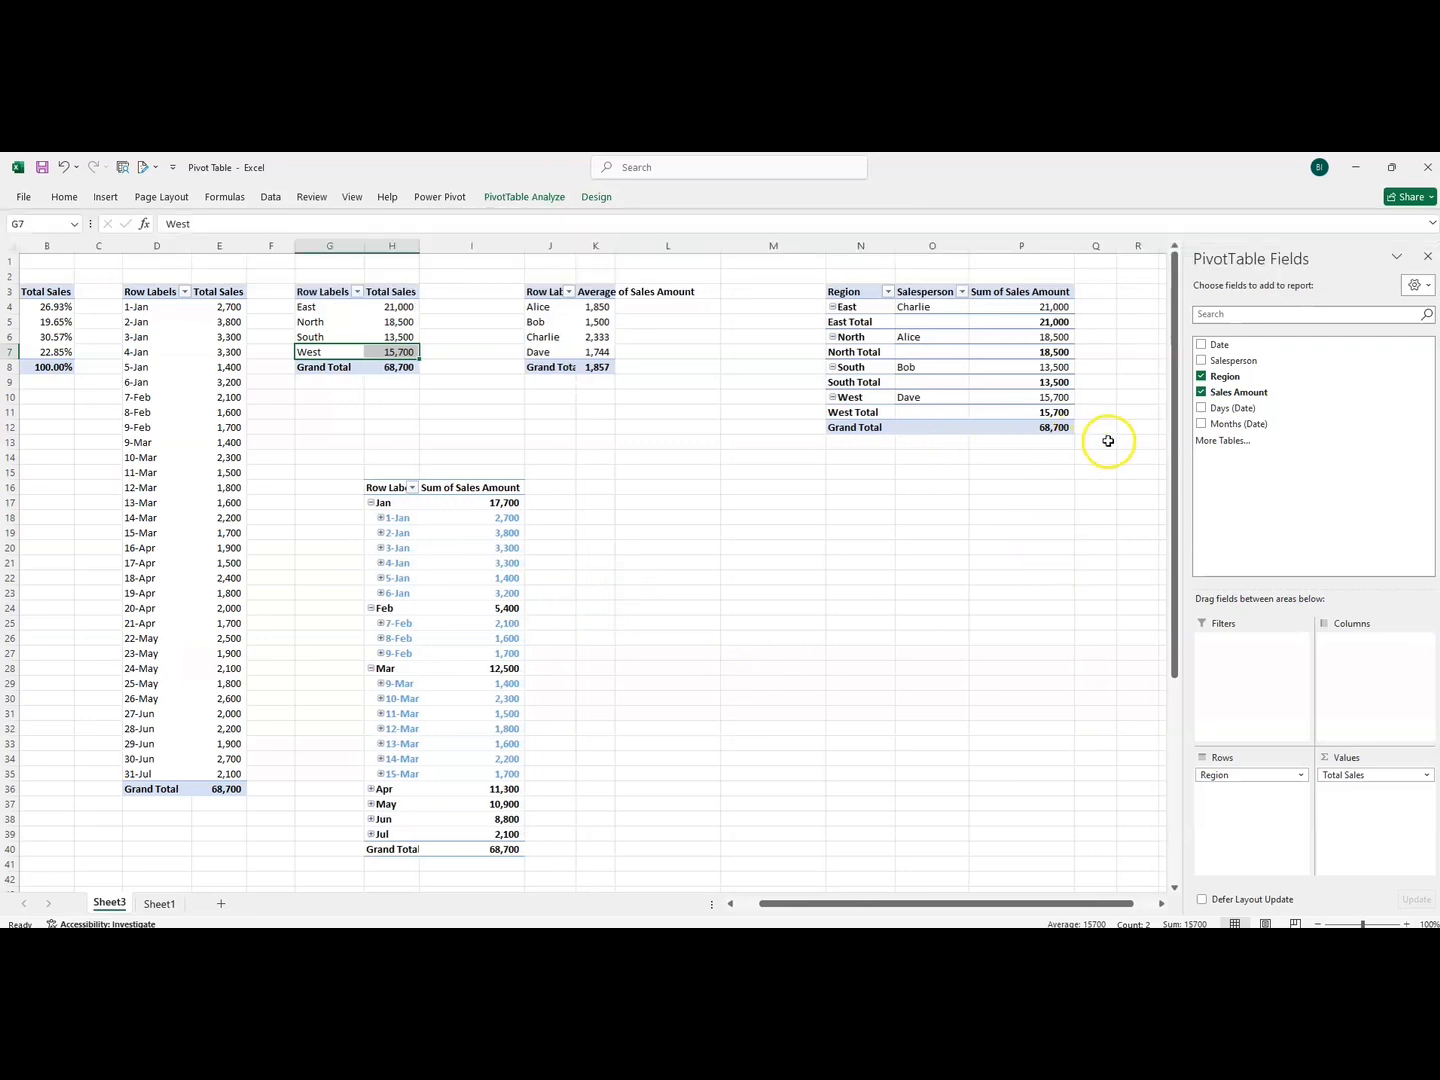
left_click_drag(1173, 462, 1157, 299)
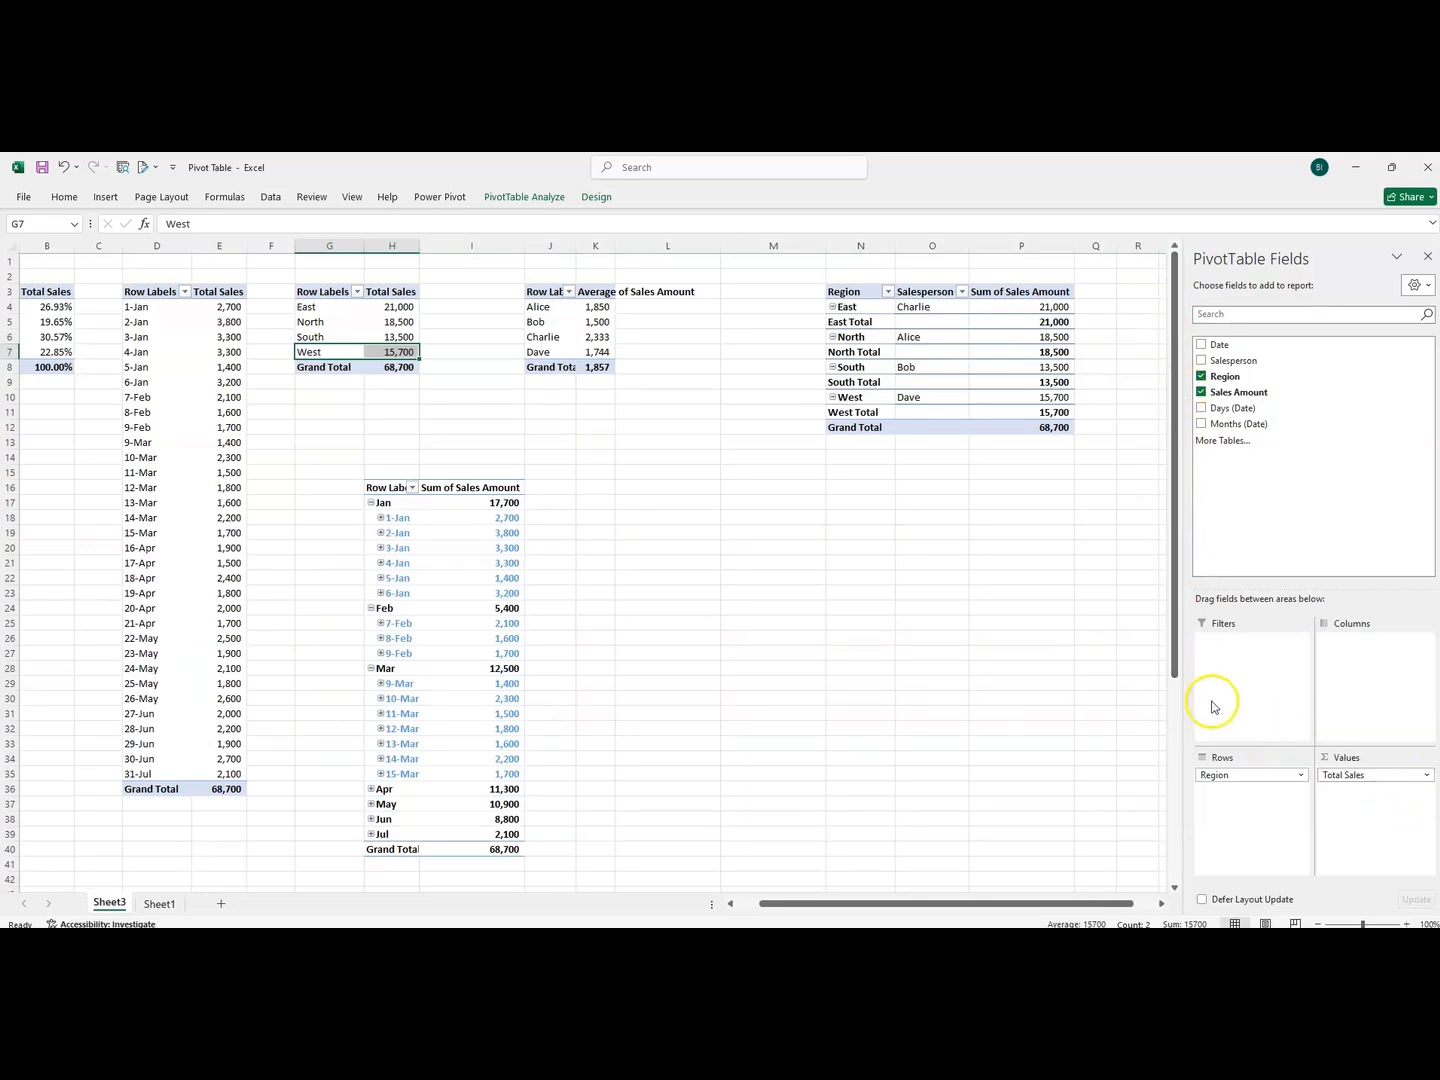
- Autofit column K to the Average of Sales Amount header in the PivotTable at J3
left_click(592, 307)
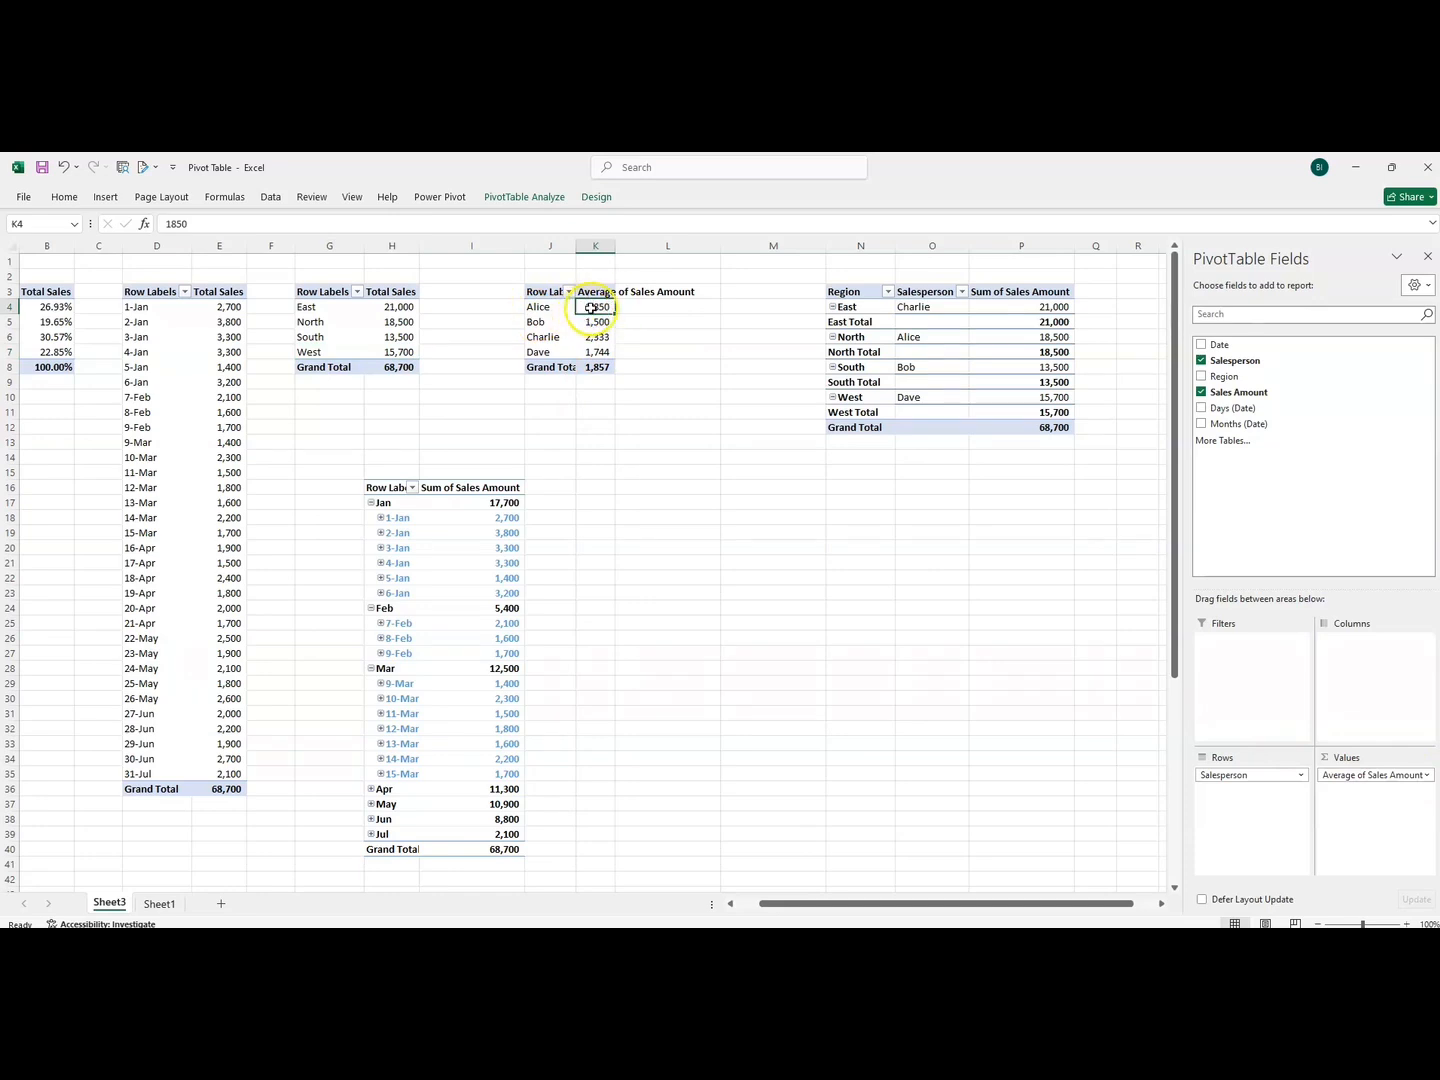
mouse_move(592, 307)
left_click_drag(592, 307, 592, 322)
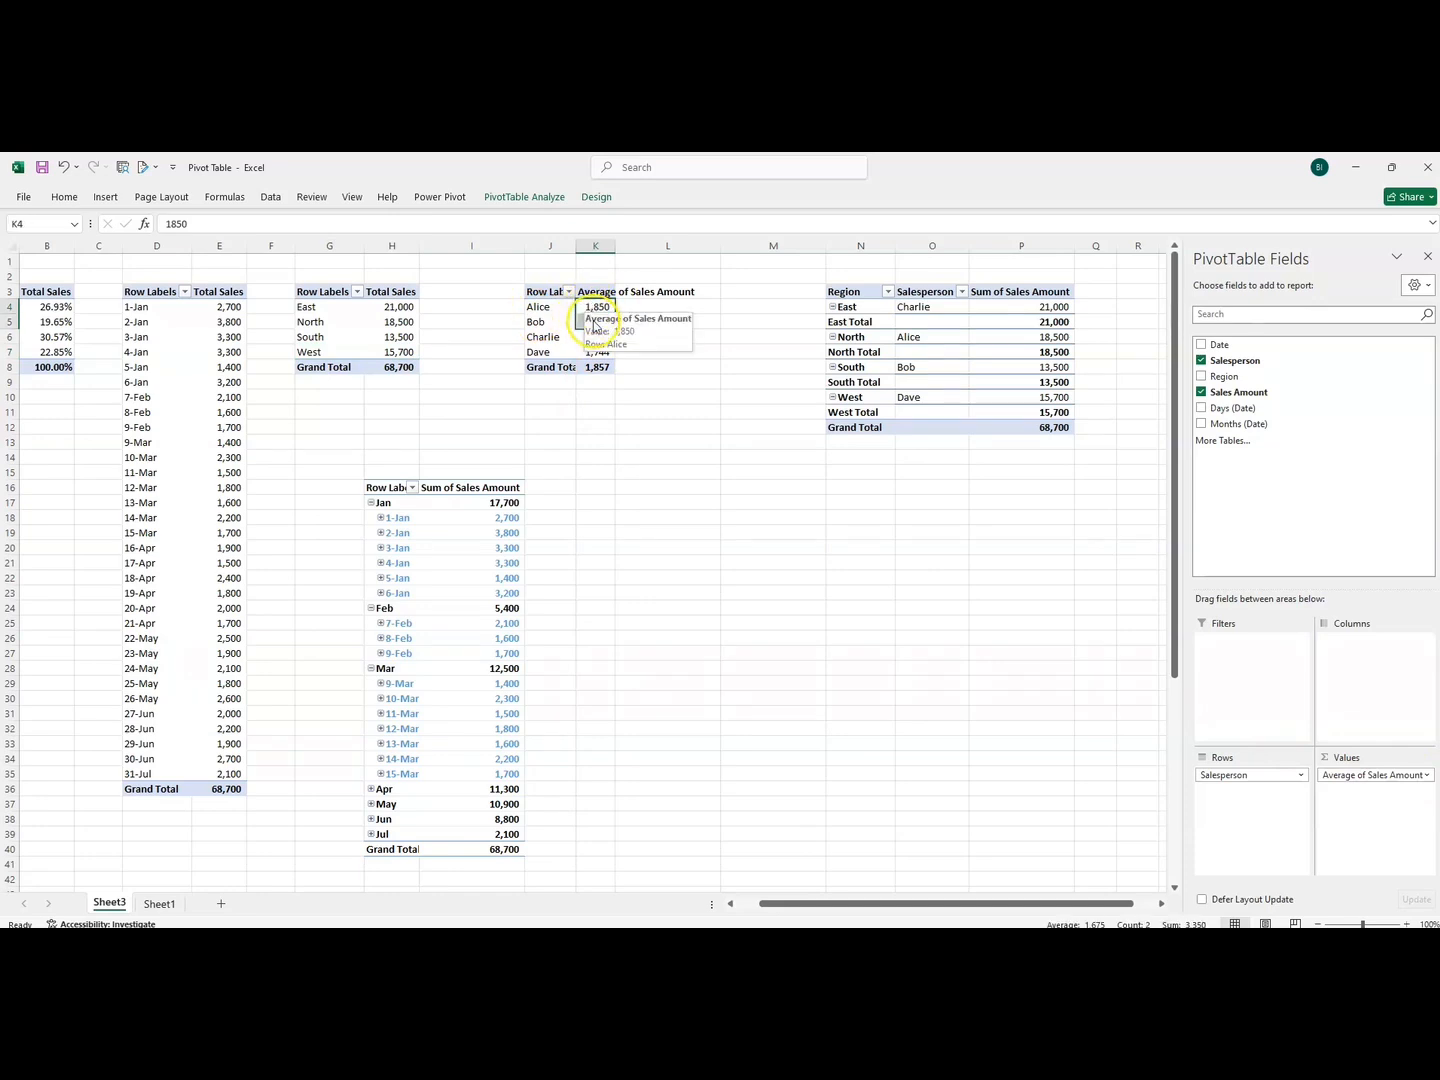
double_click(615, 247)
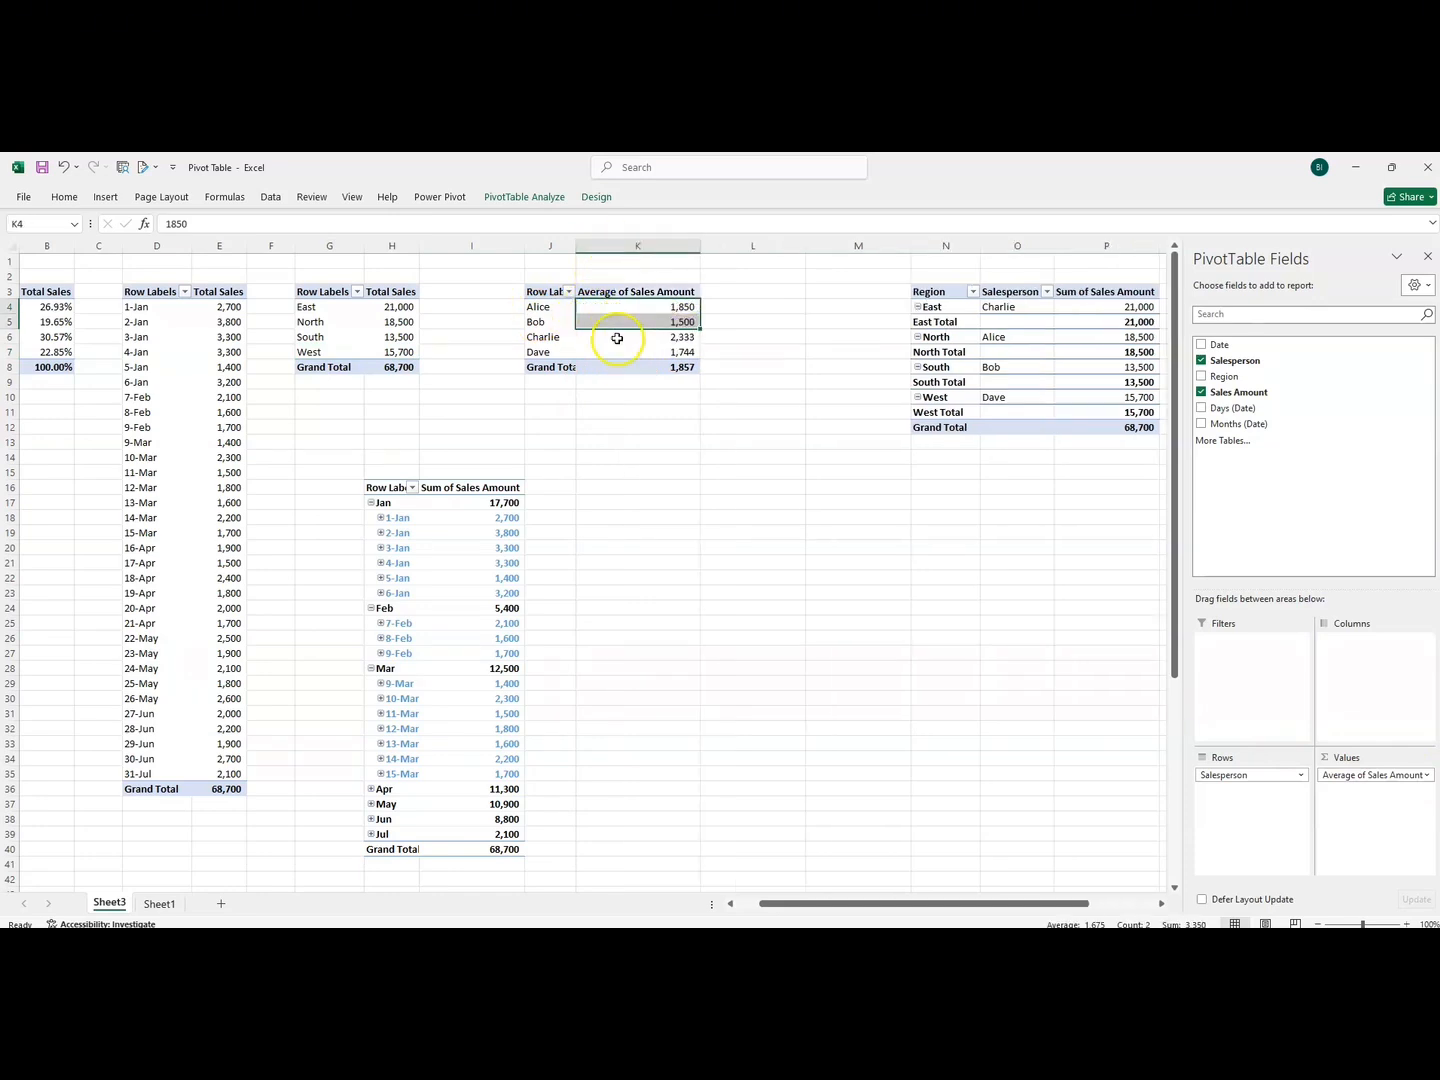
- Sort the PivotTable at J3 by Average of Sales Amount from largest to smallest
left_click(612, 308)
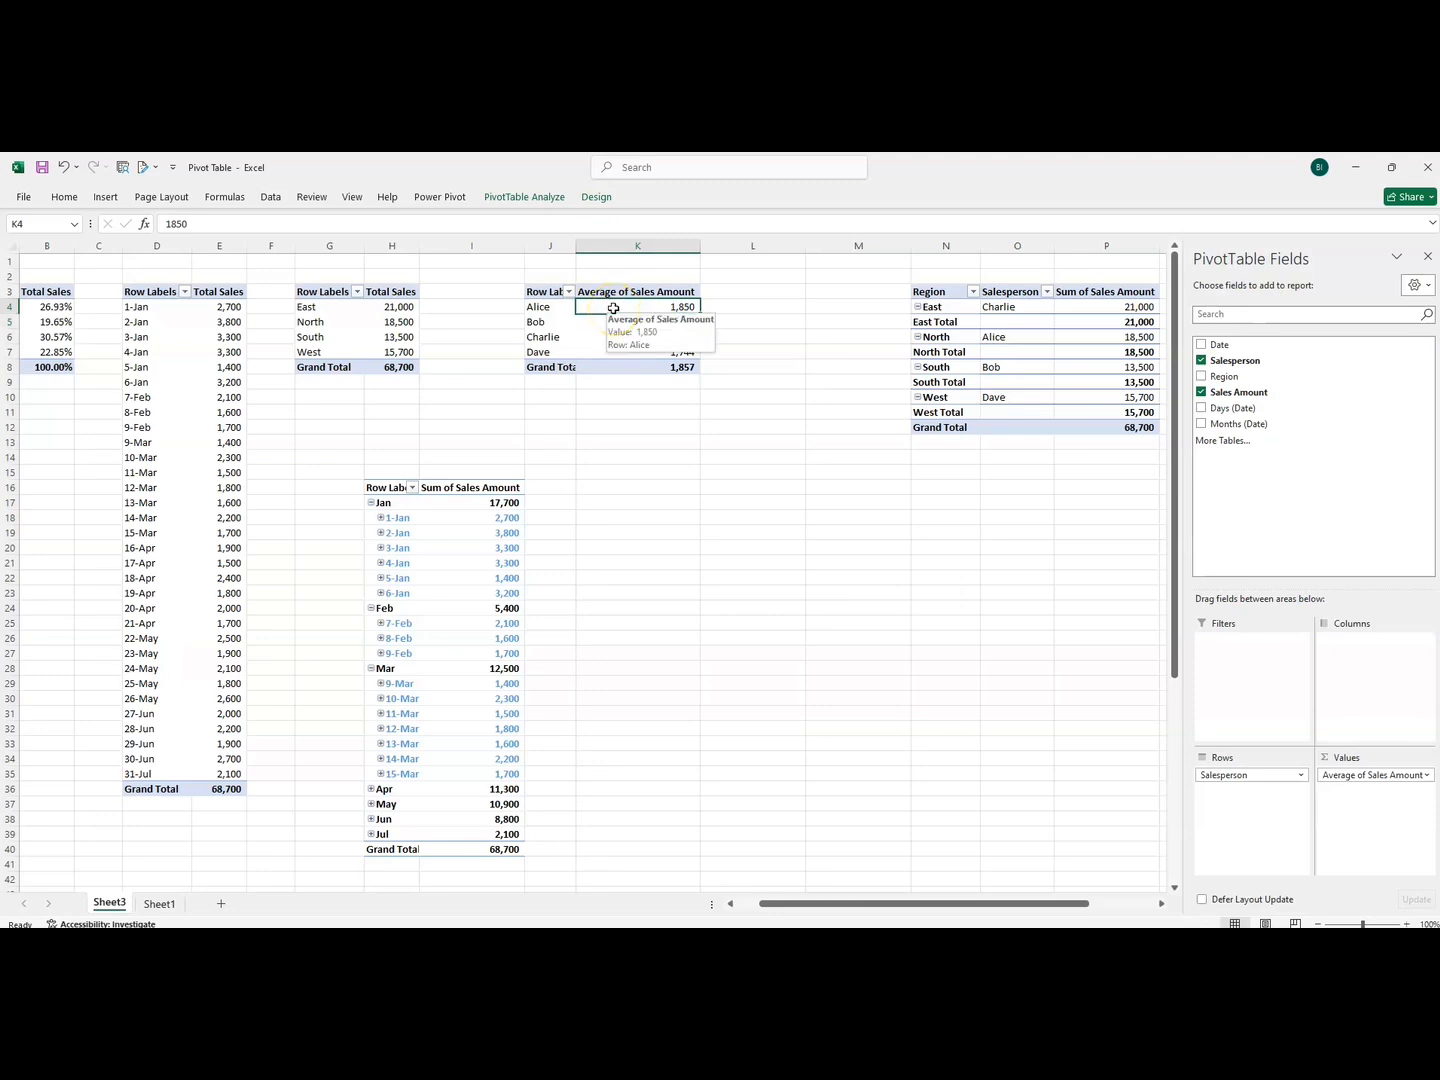
right_click(613, 309)
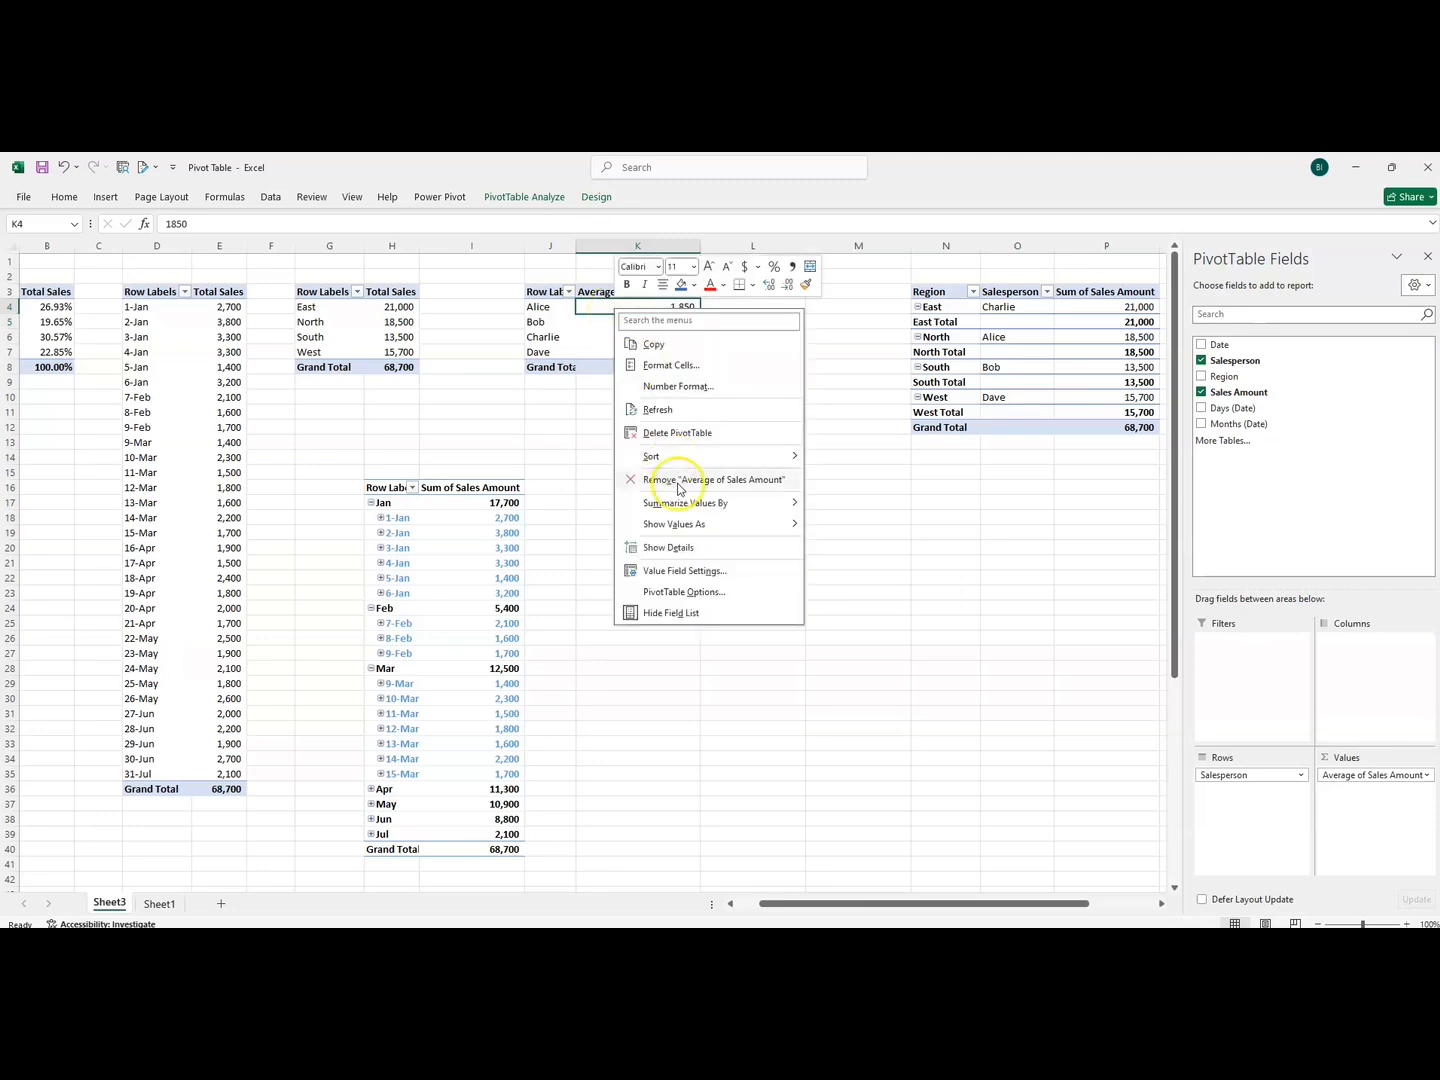
mouse_move(680, 457)
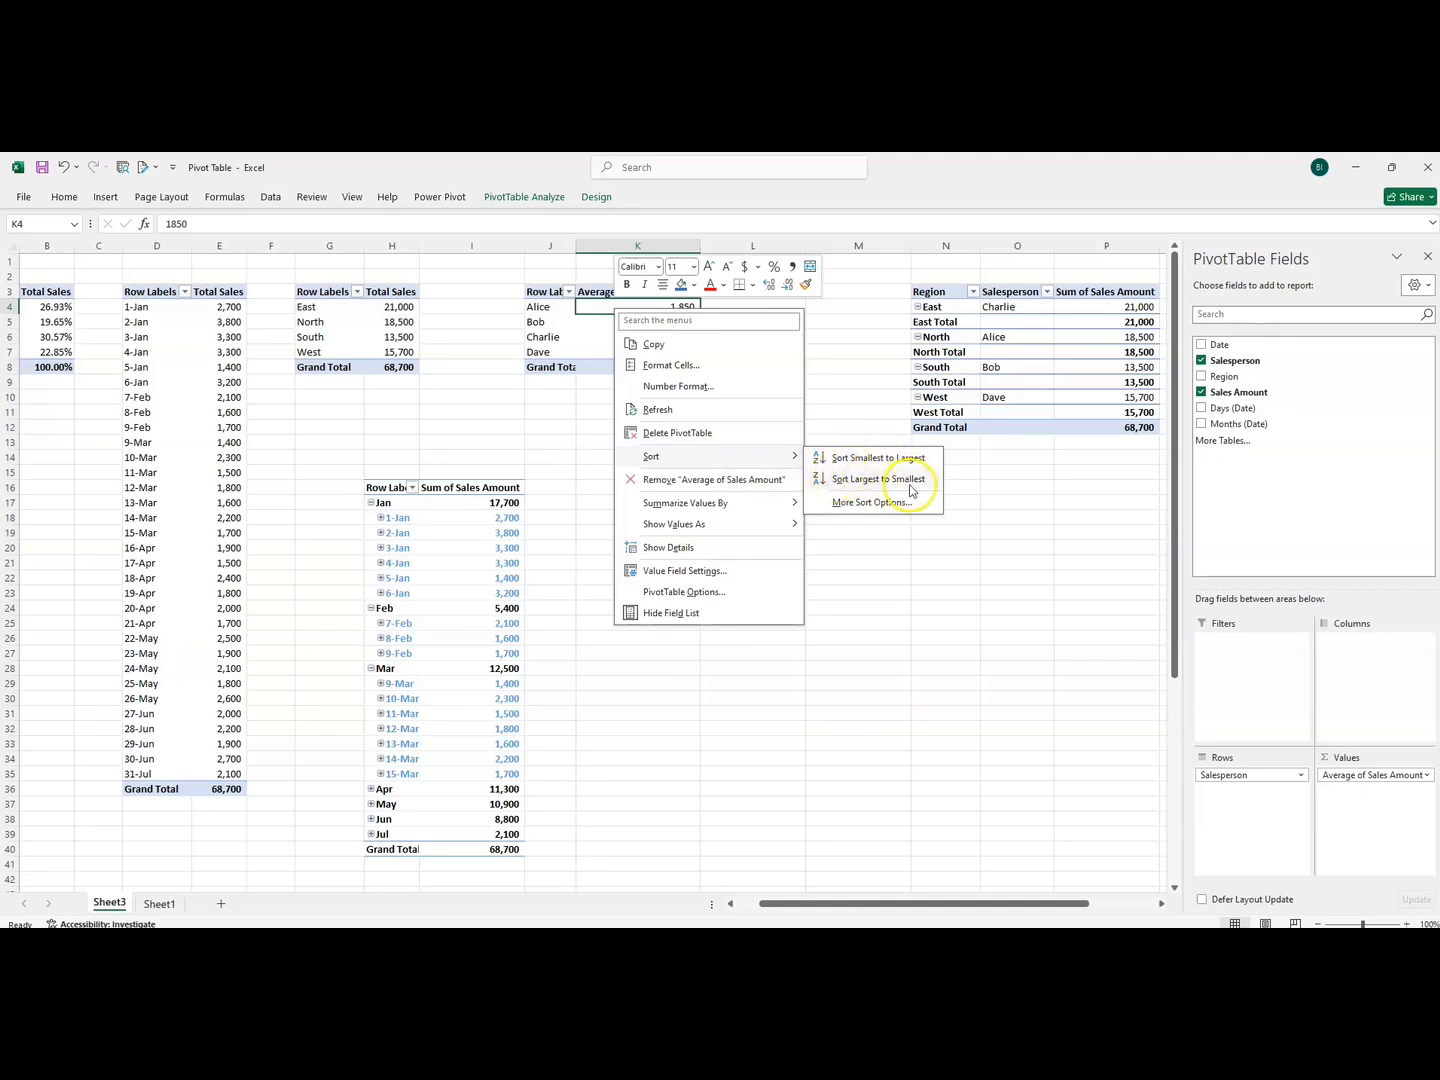
left_click(868, 480)
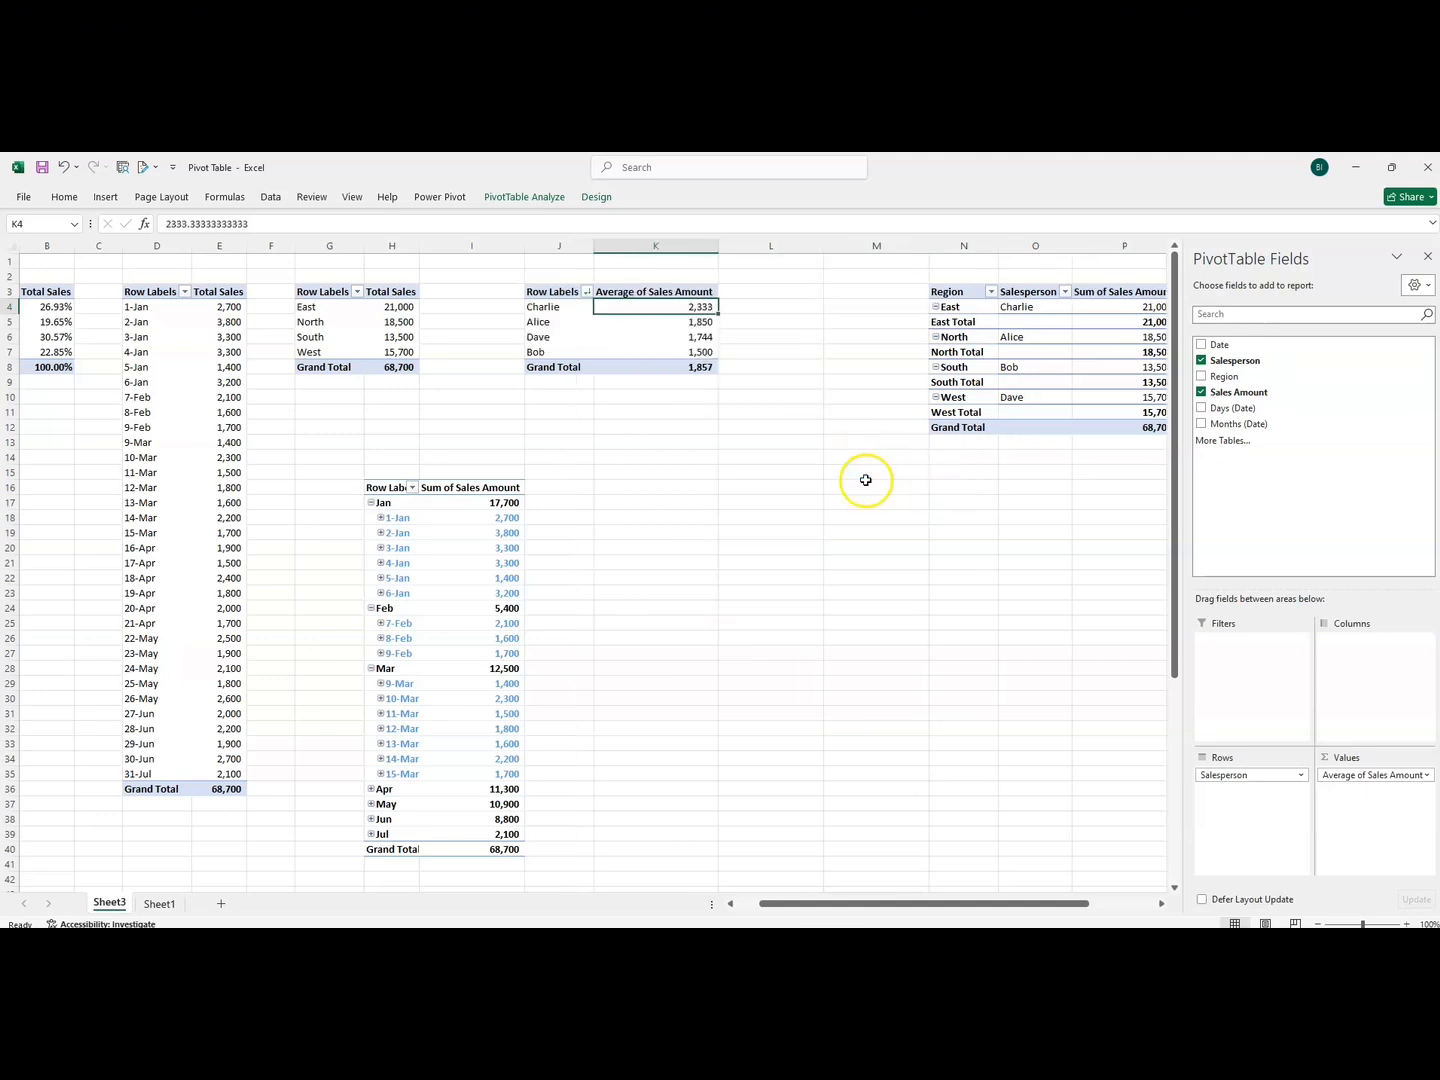
- Sort the salesperson labels of the average sales PivotTable at J3 from A to Z
left_click(533, 307)
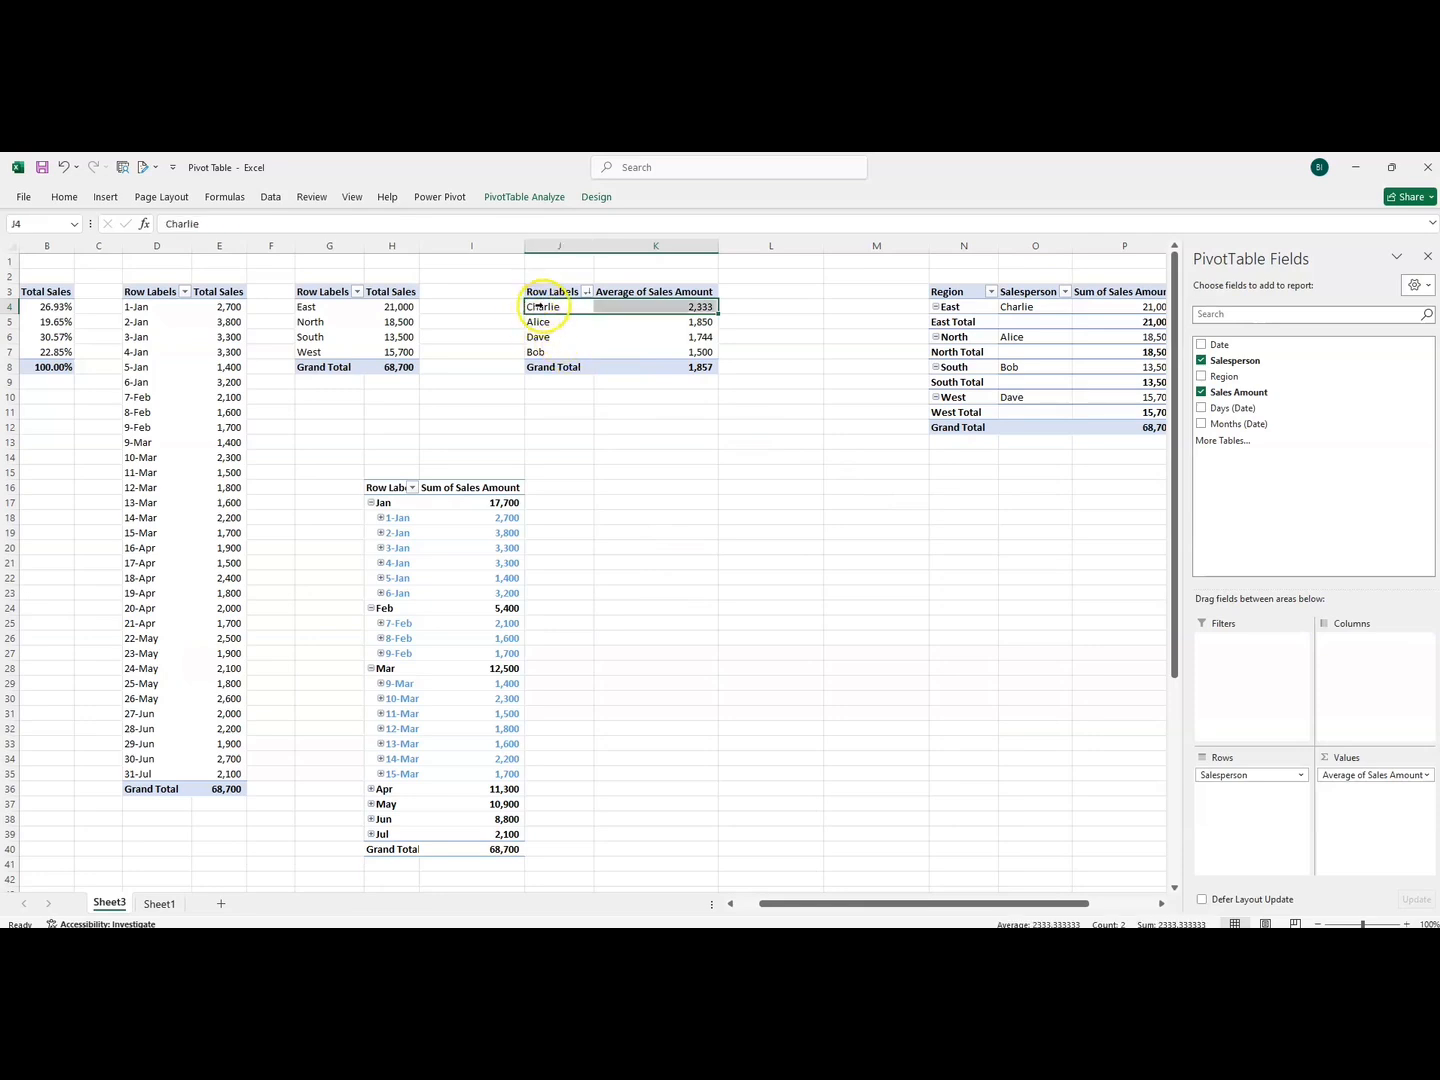
right_click(543, 309)
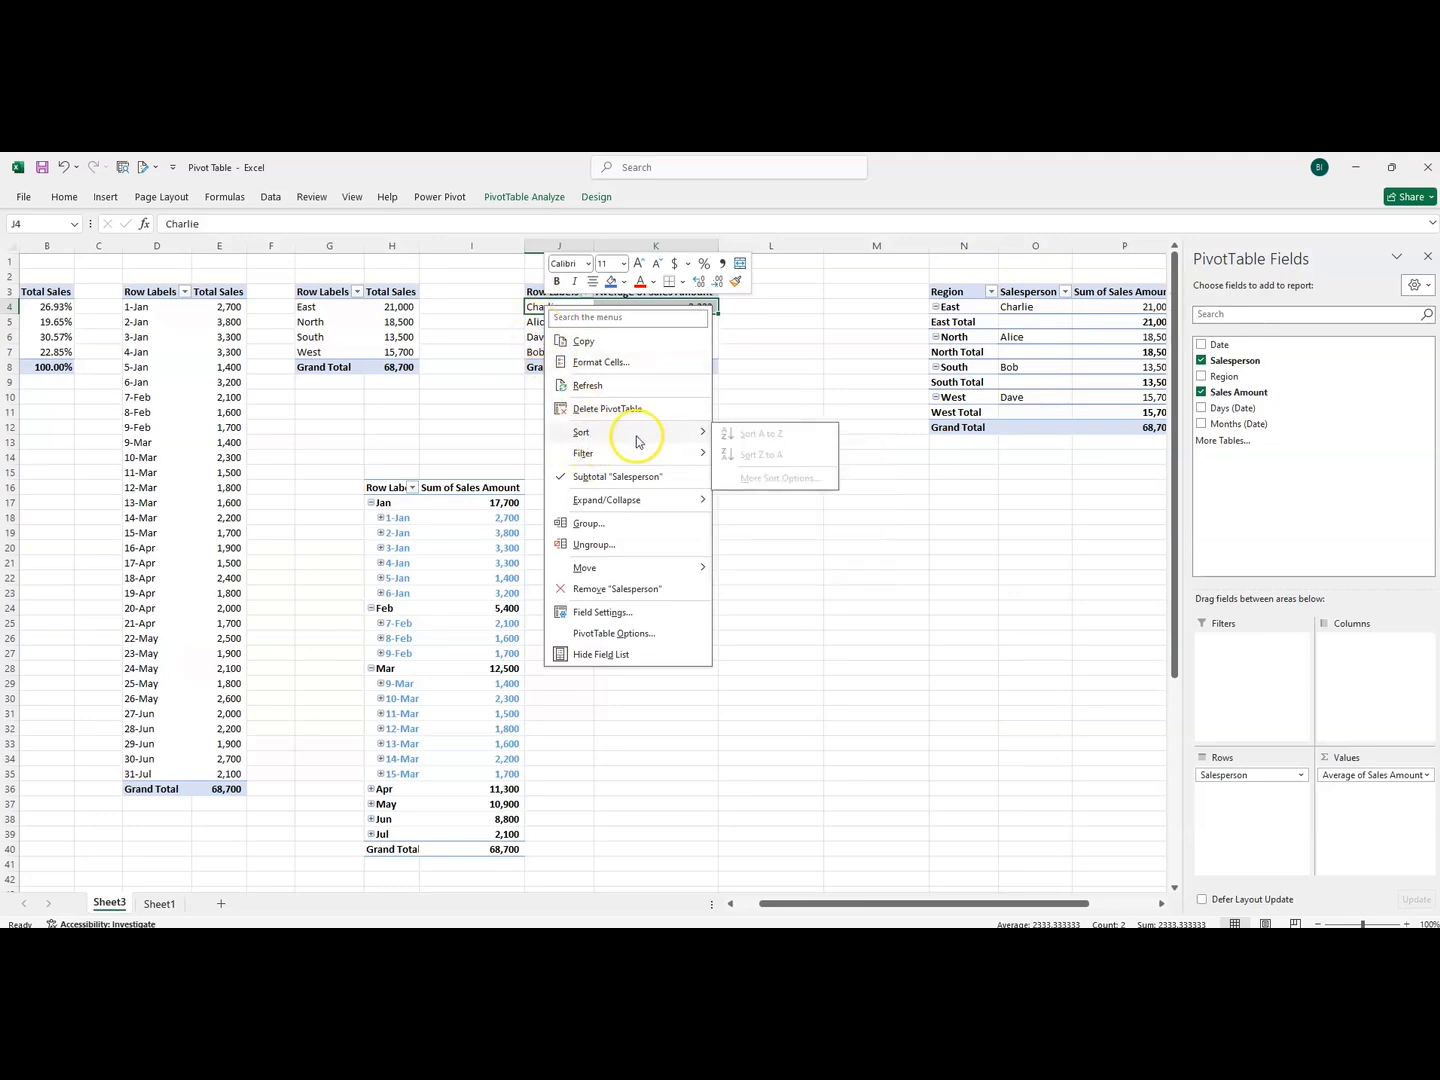
left_click(728, 407)
left_click(585, 323)
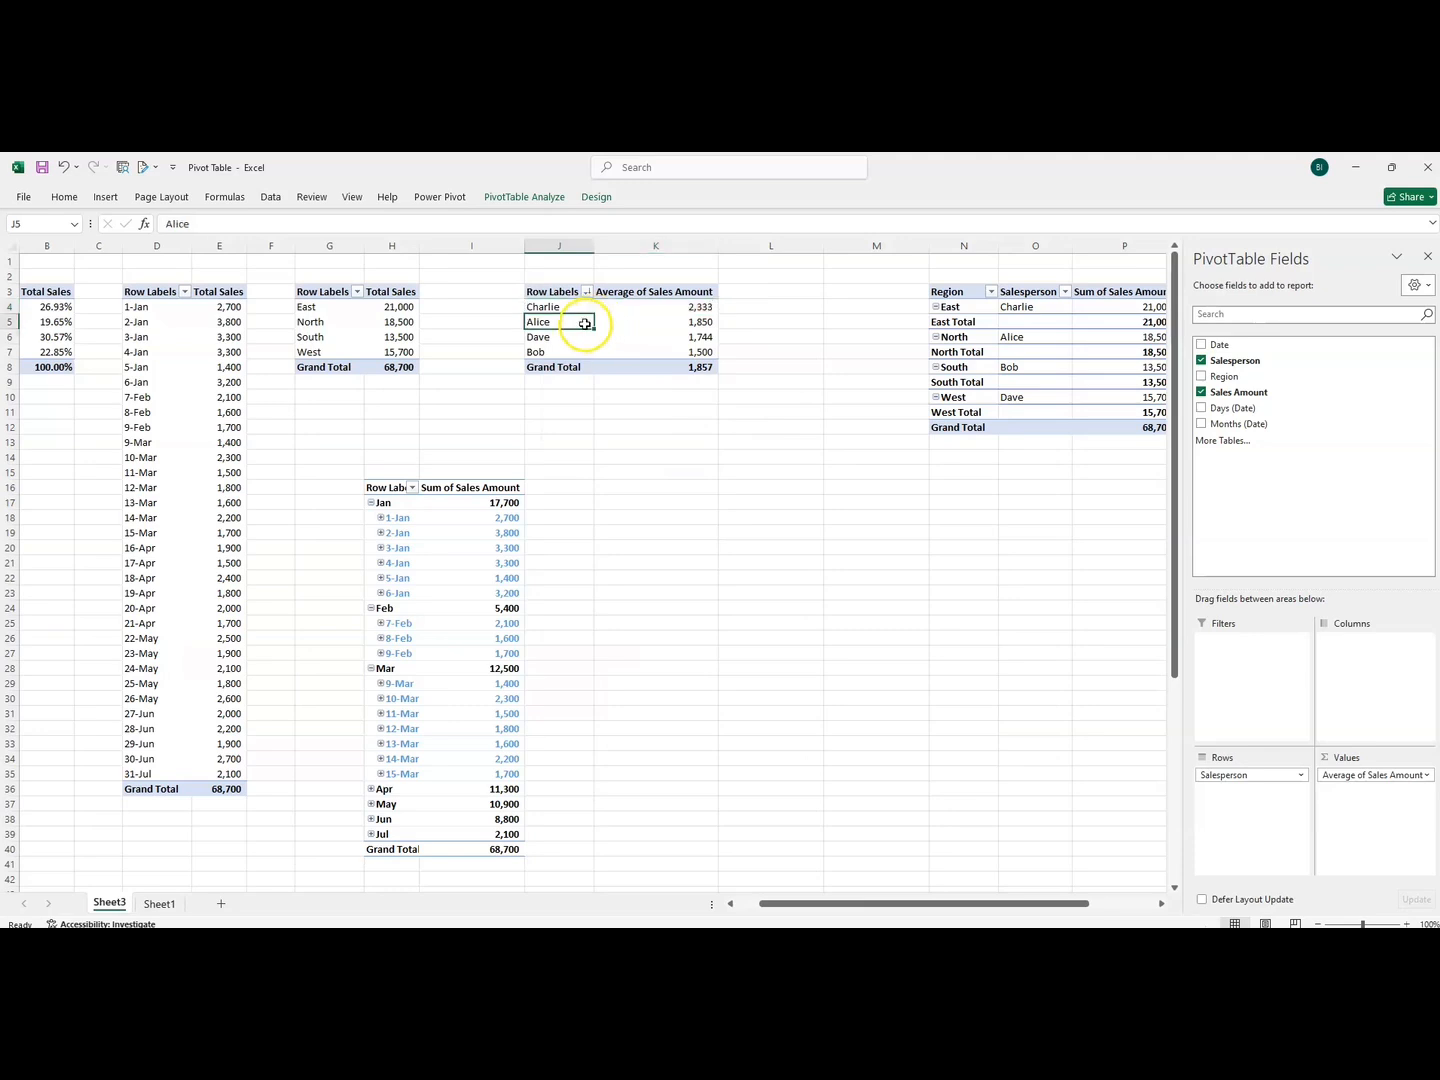
left_click(580, 306)
right_click(580, 307)
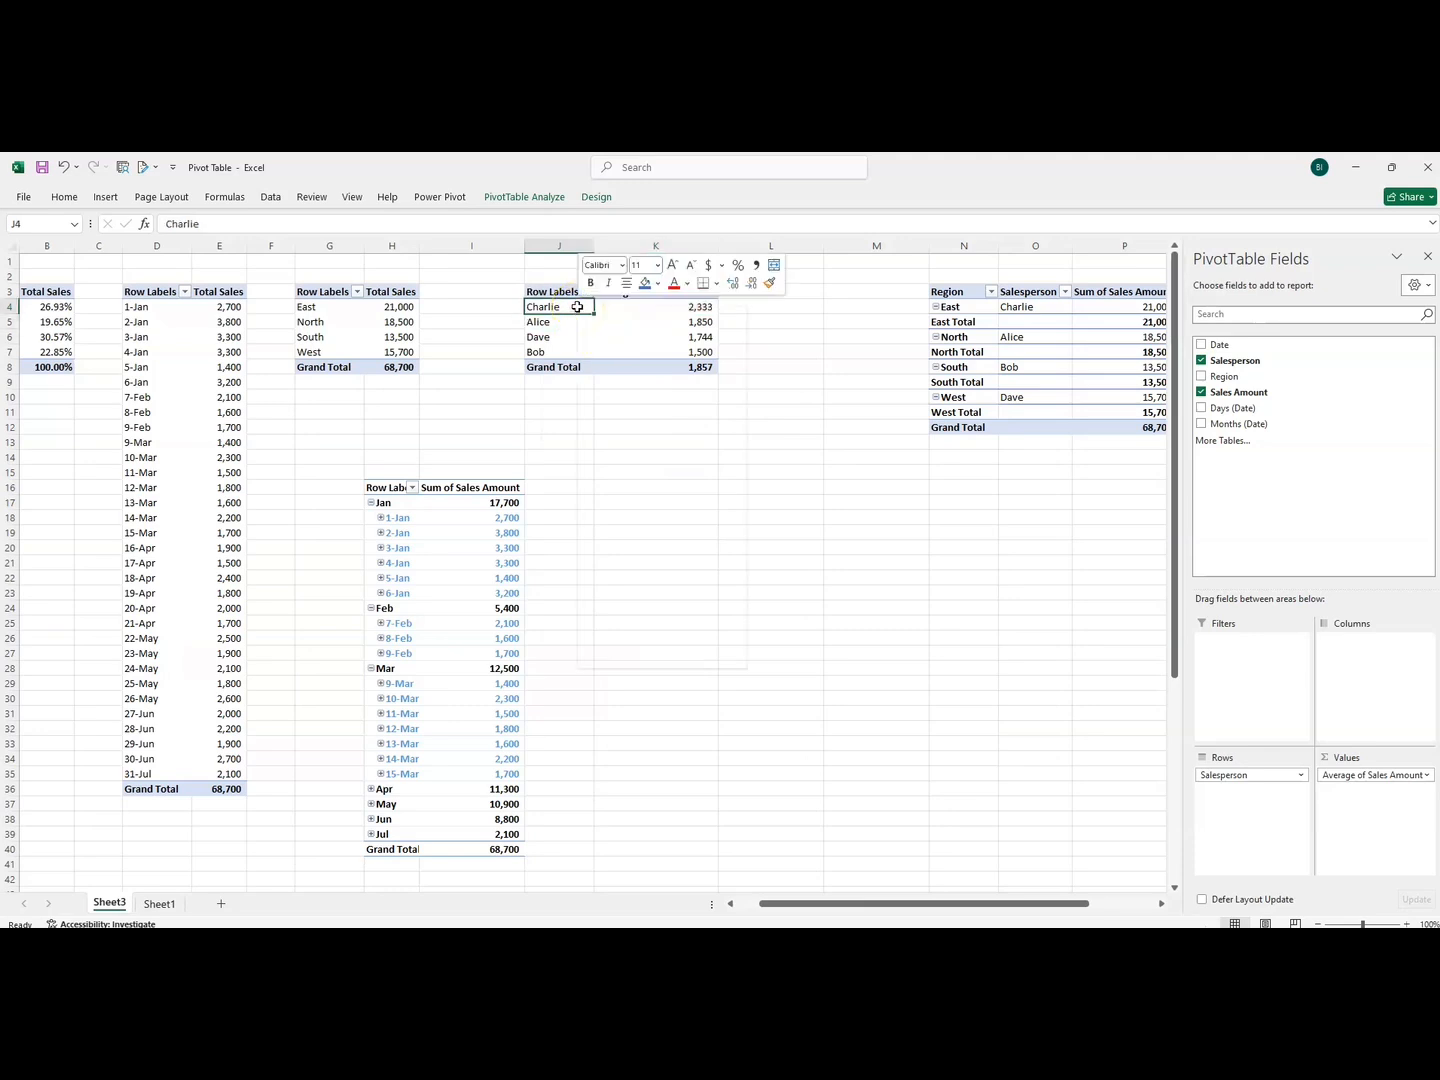
mouse_move(603, 441)
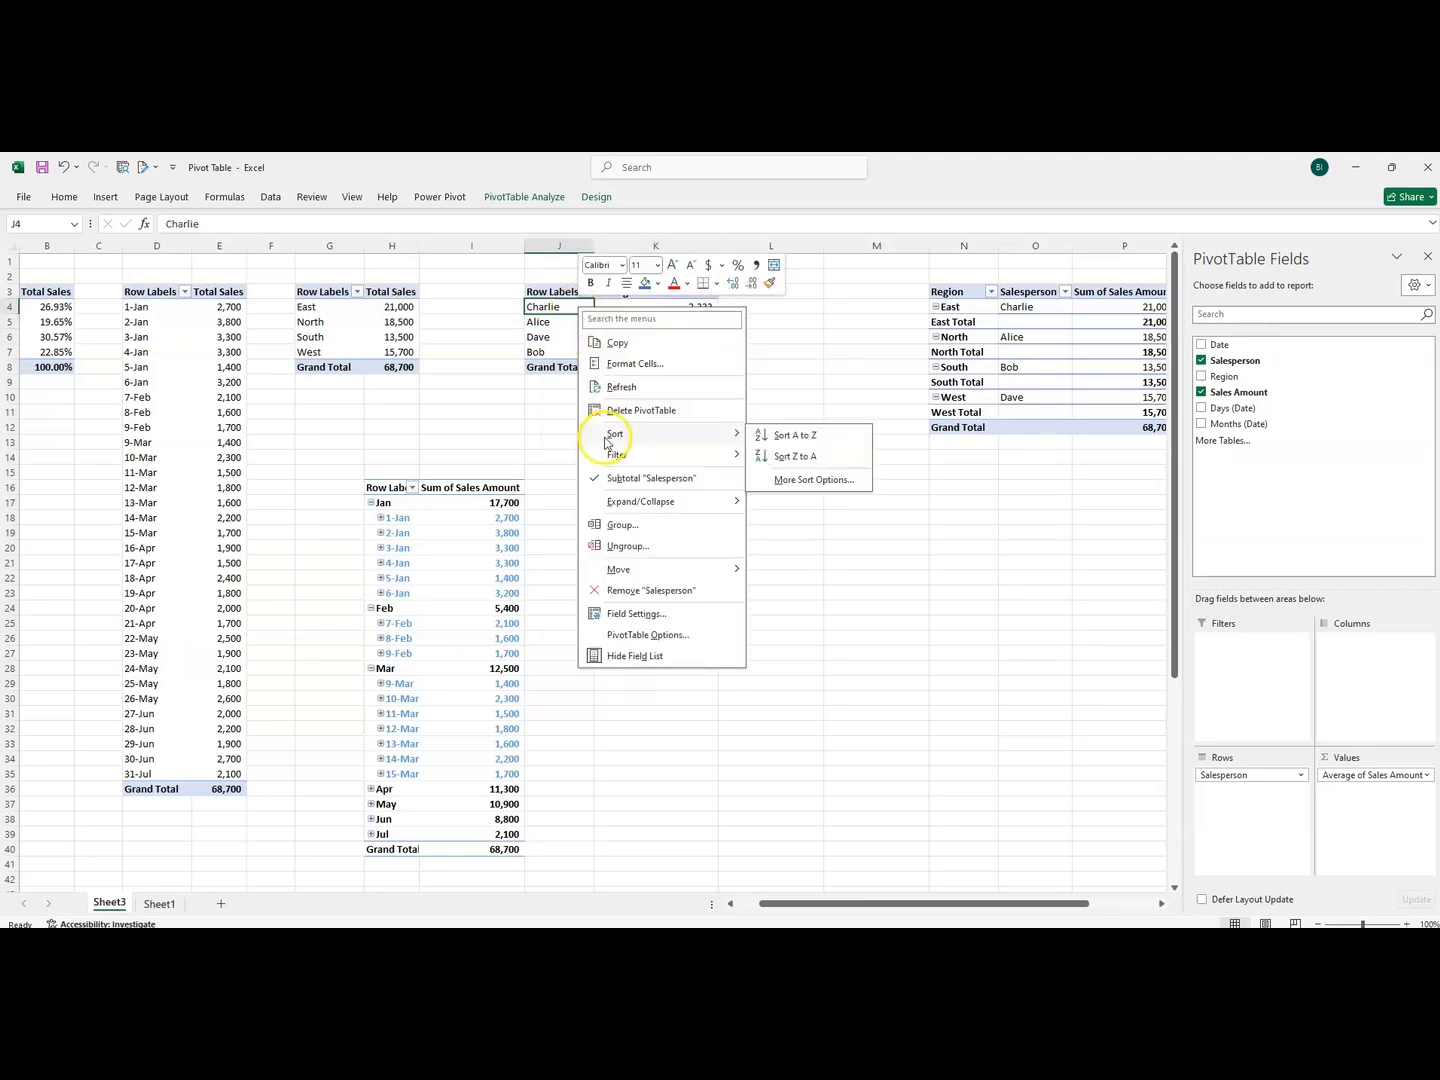
left_click(803, 434)
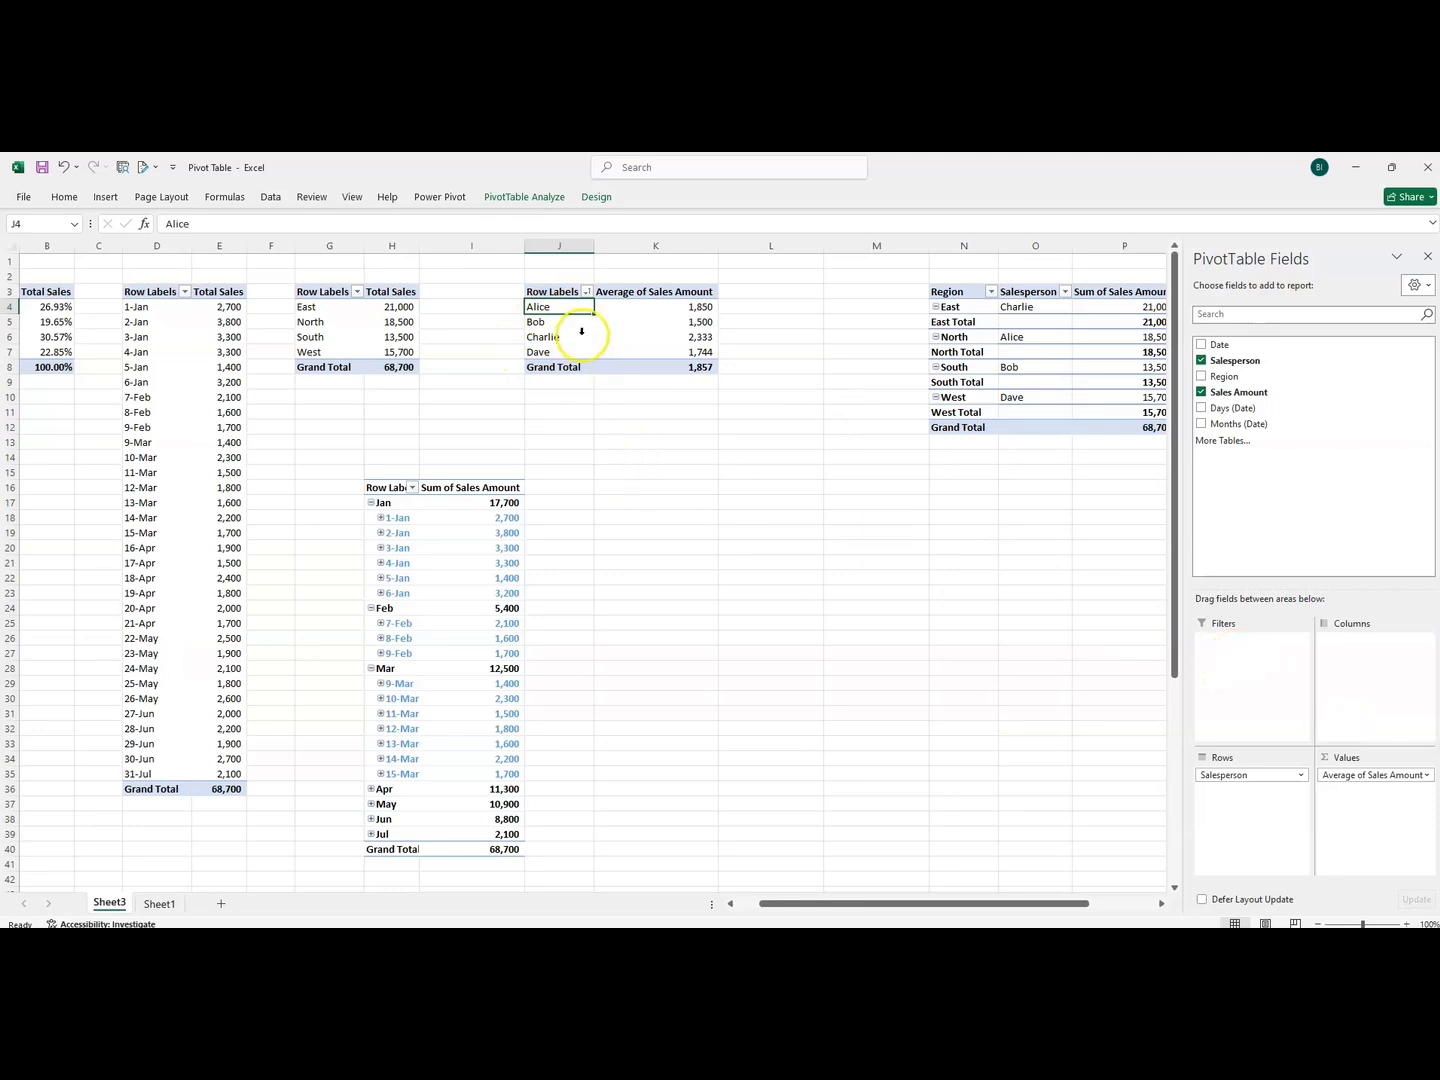
- Add Region as a report filter to the average sales PivotTable at J3
left_click_drag(548, 290, 672, 372)
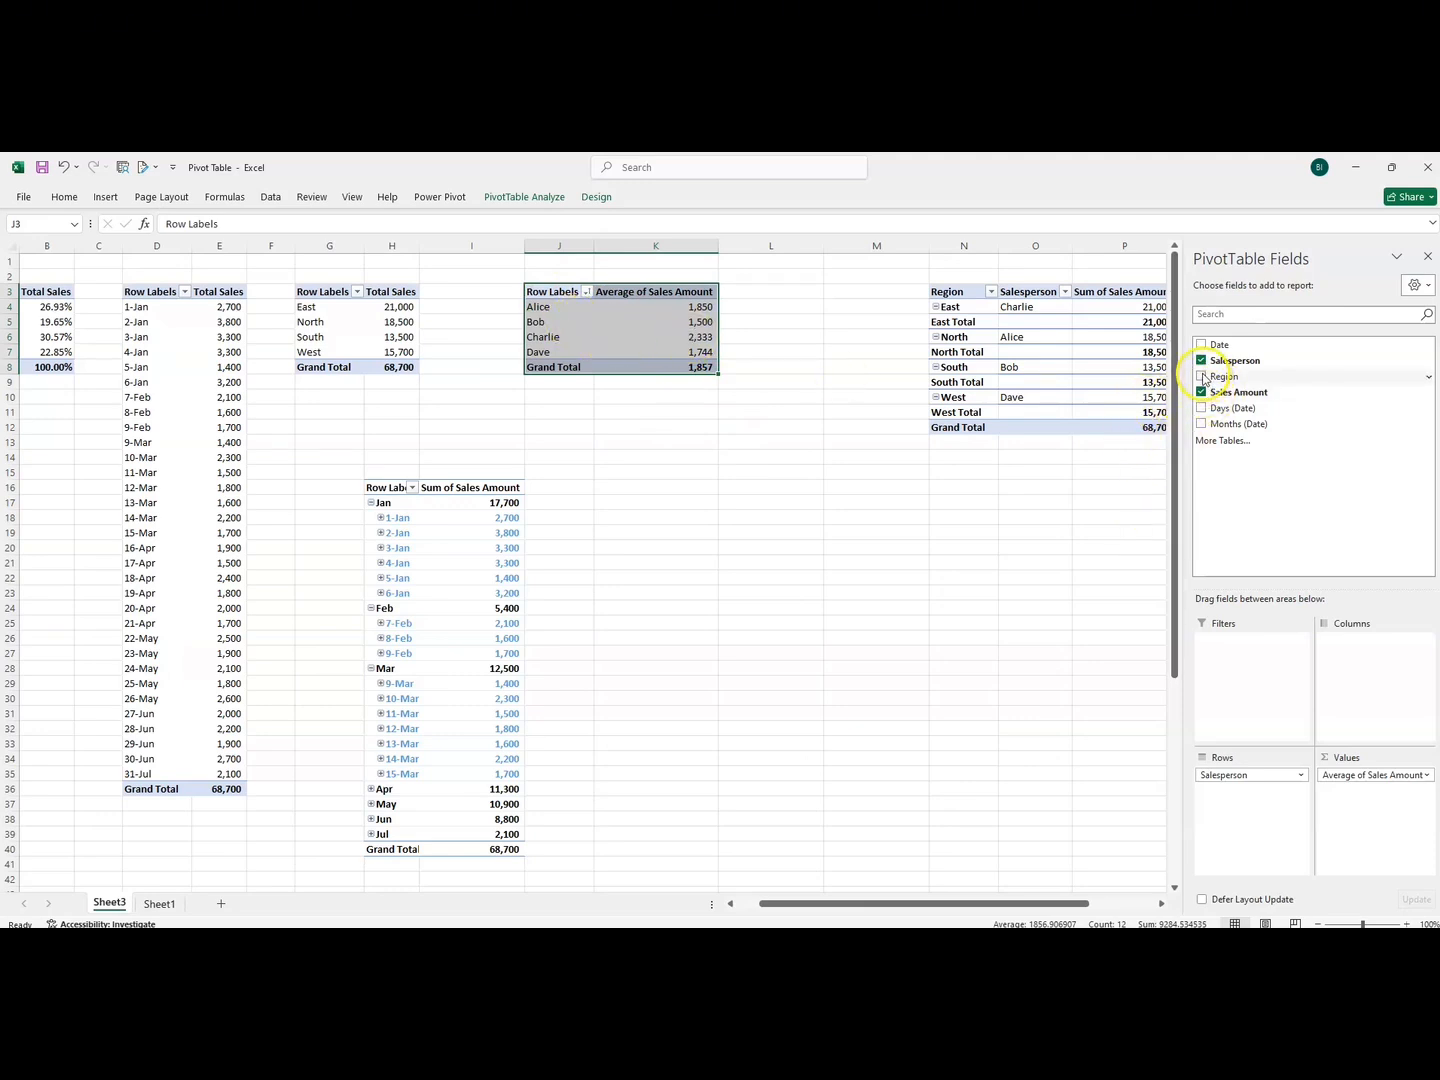
left_click_drag(1217, 378, 1230, 643)
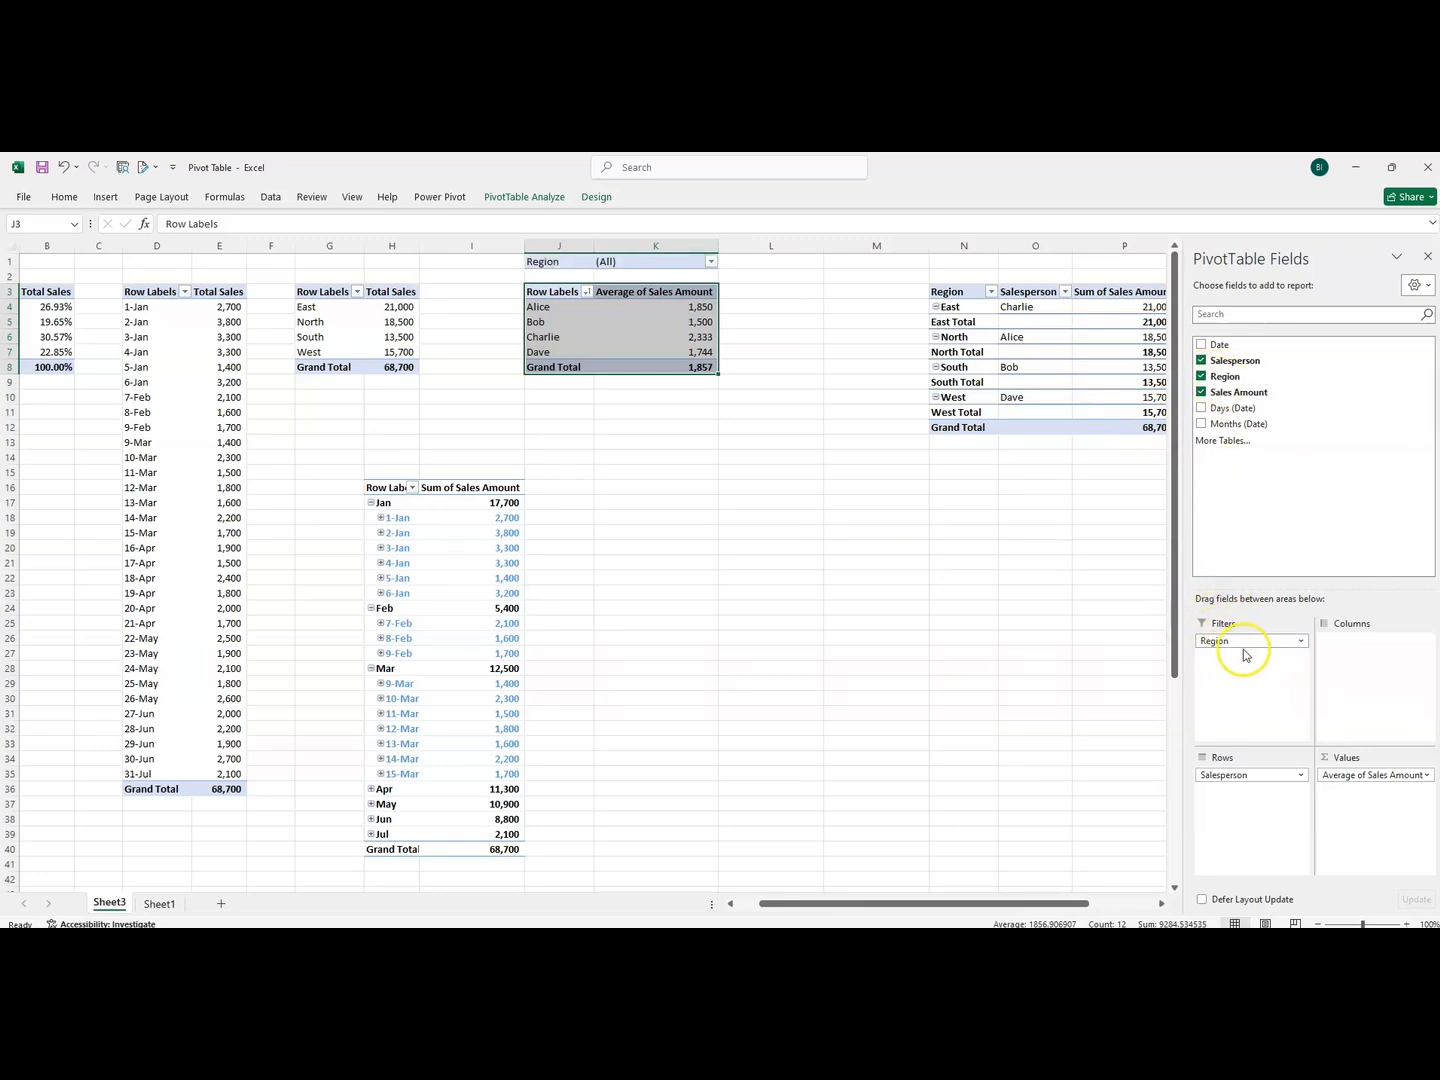
left_click(1299, 642)
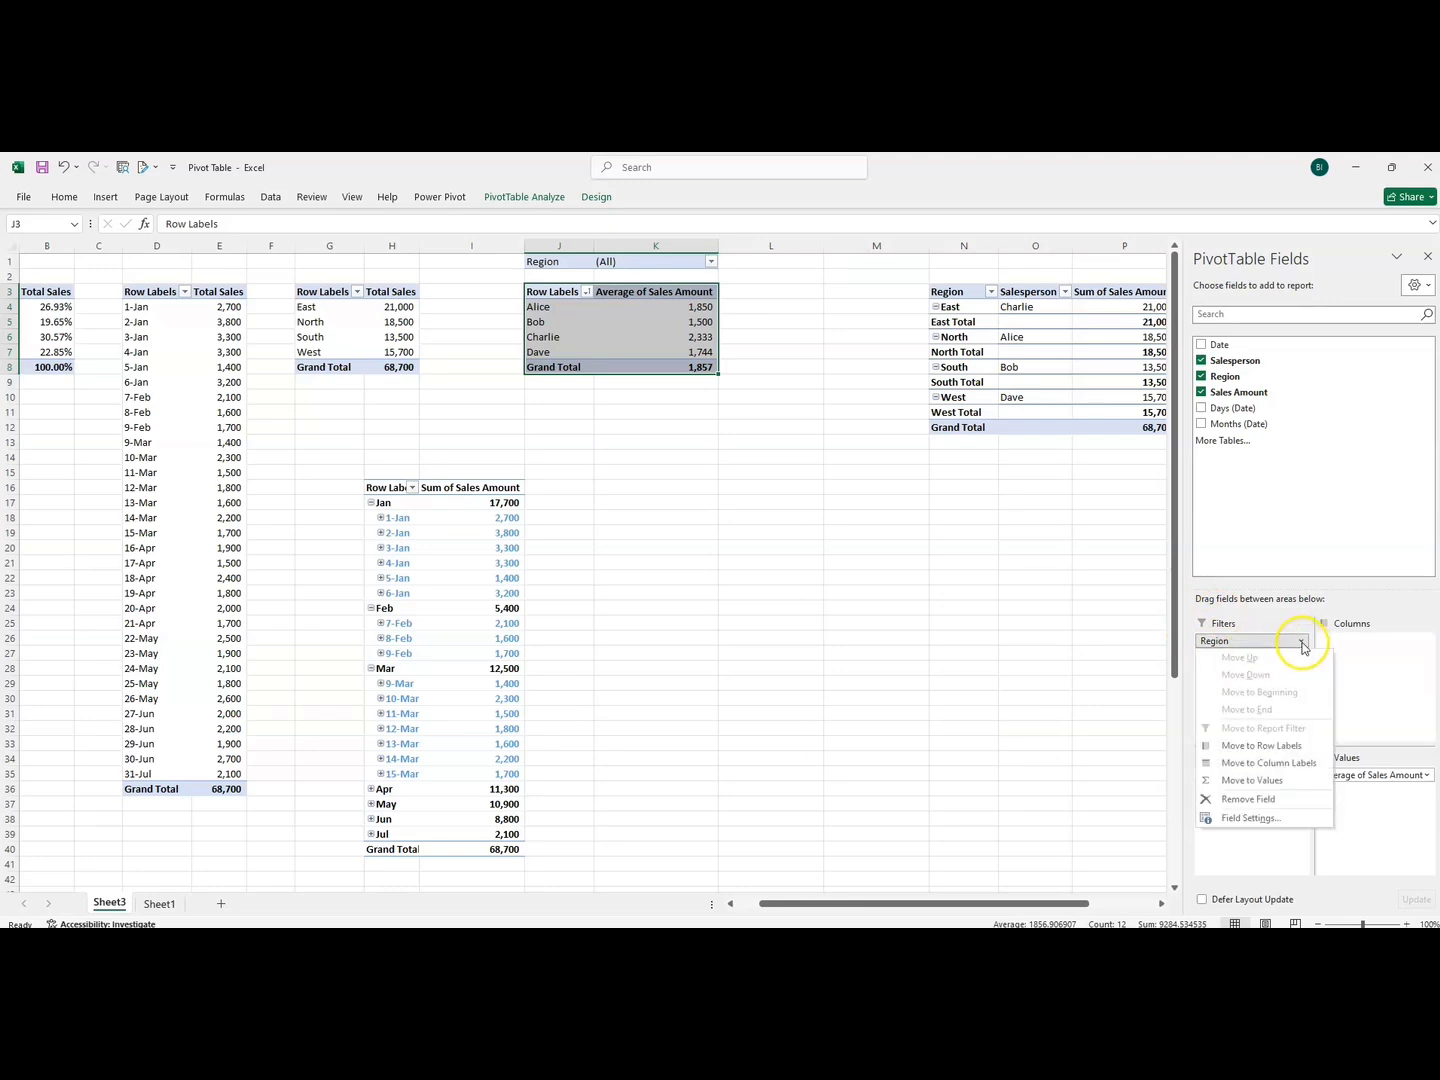
left_click(1165, 698)
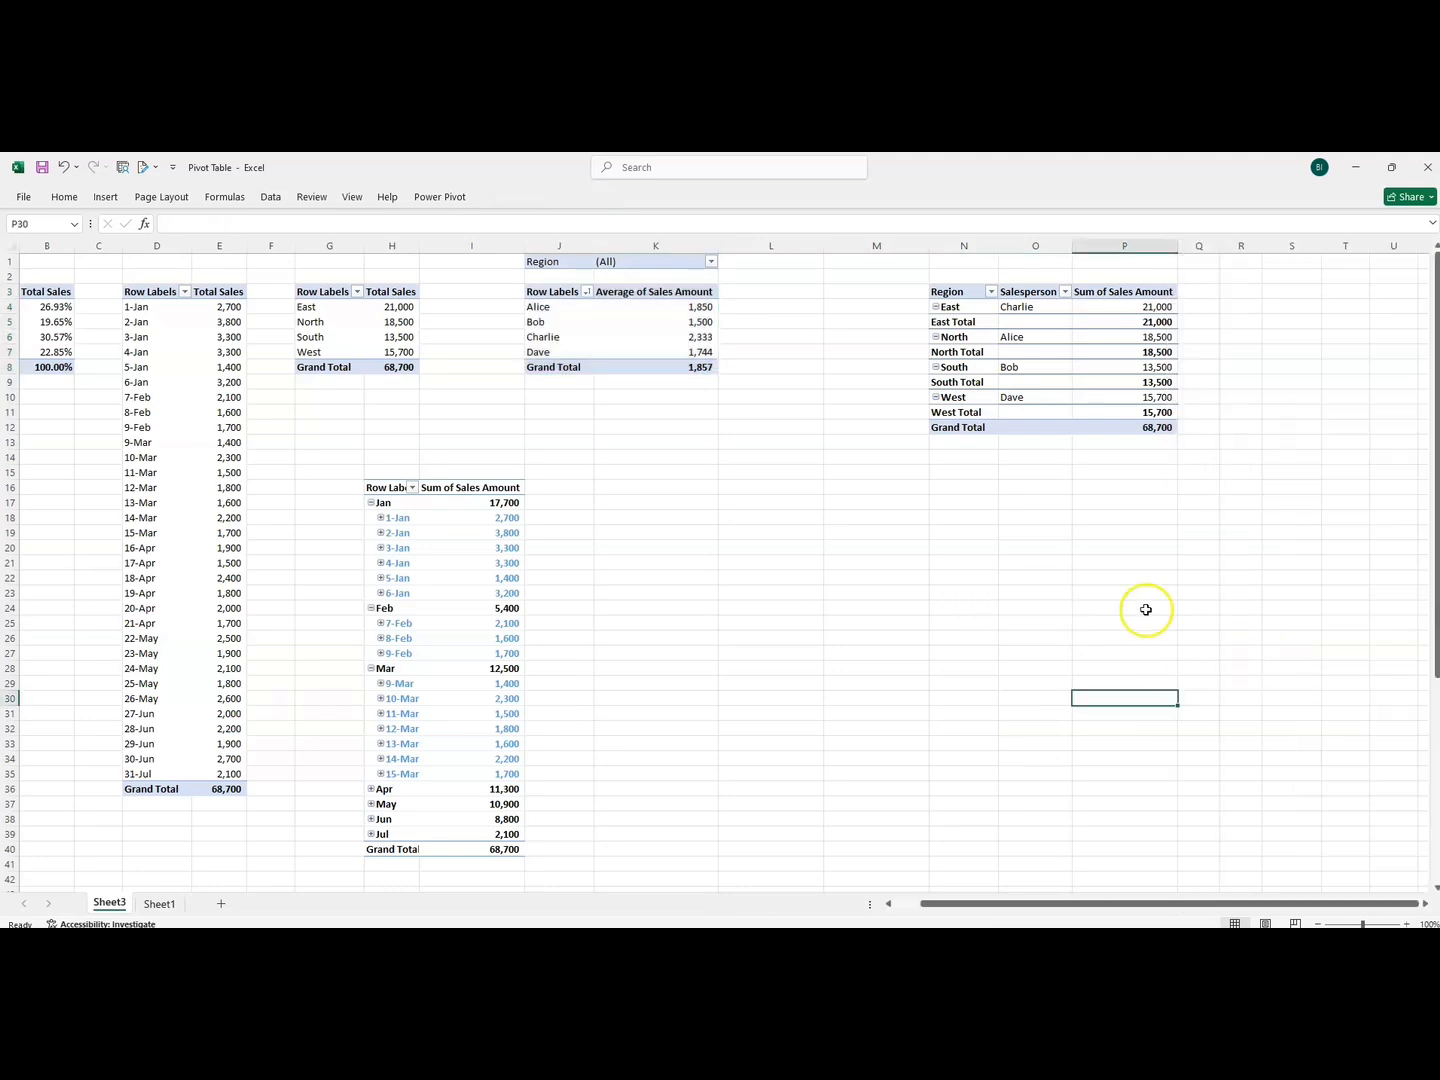
- Allow multiple items in the Region filter above the average sales PivotTable and filter it to North only
left_click_drag(540, 321, 610, 321)
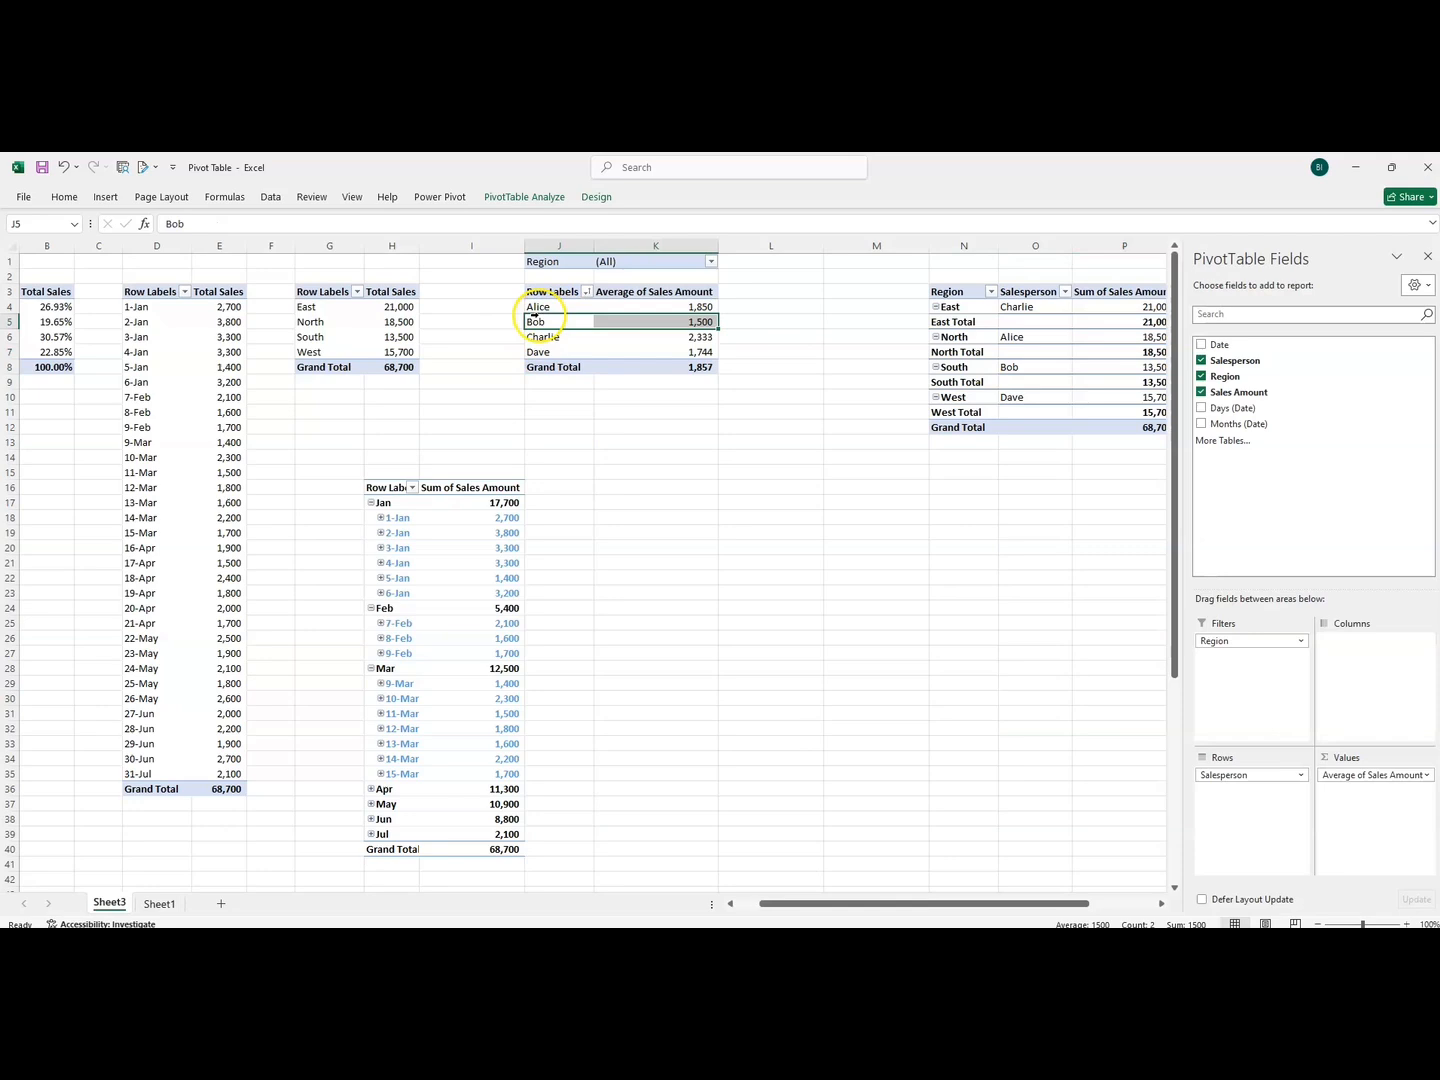
left_click(622, 263)
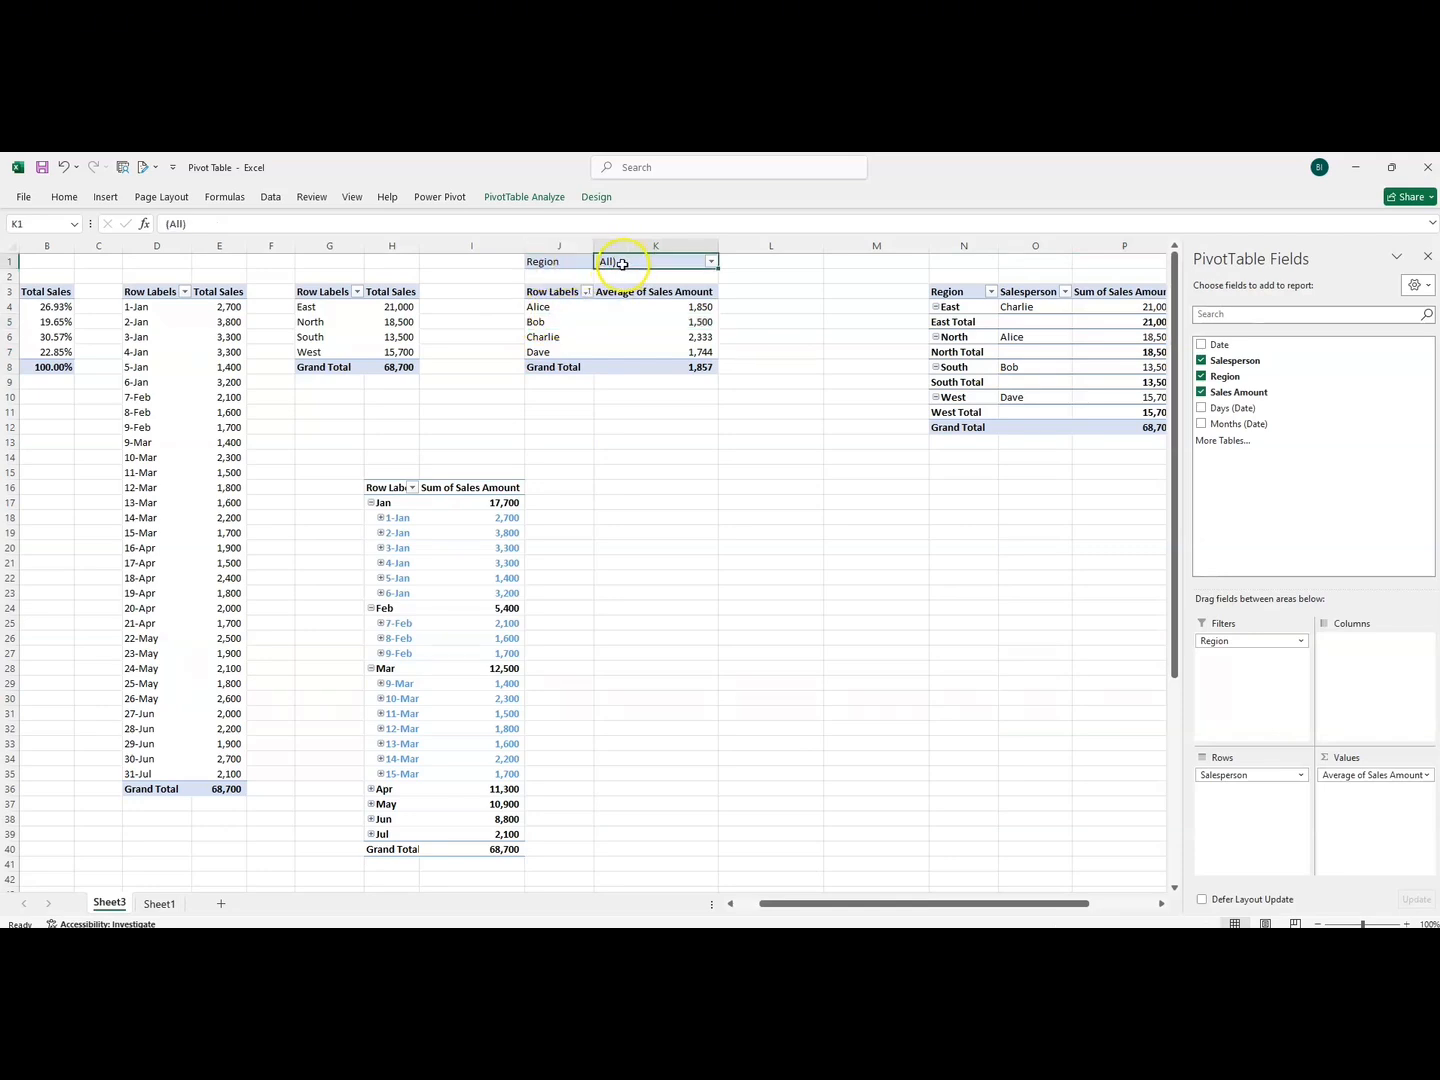
left_click(711, 263)
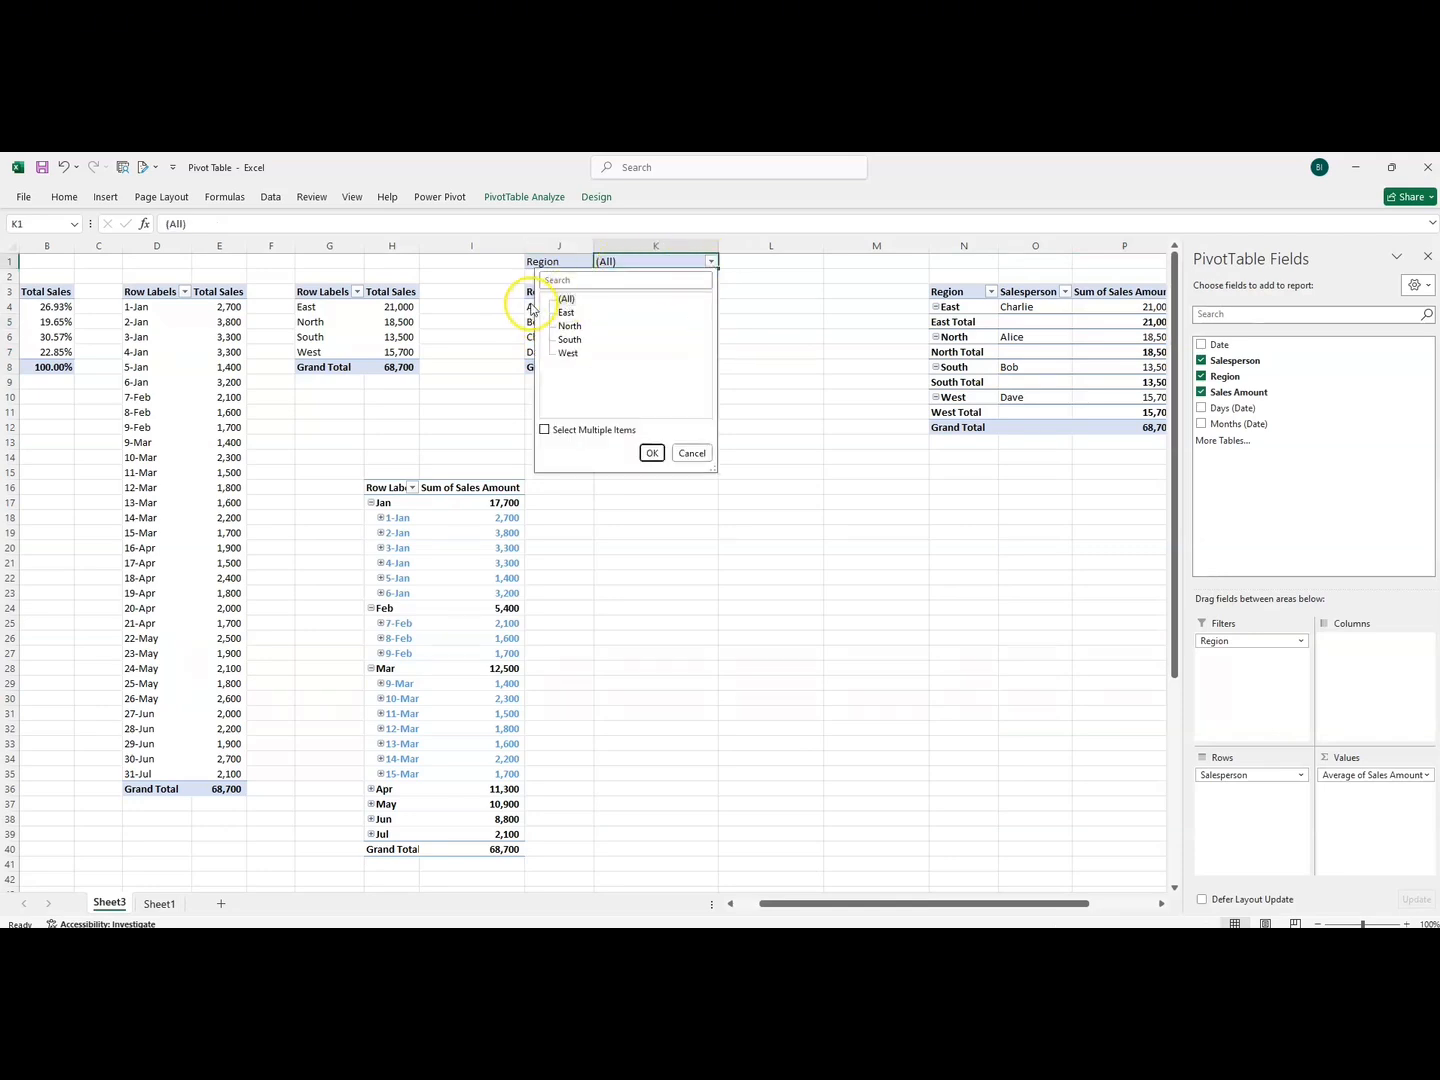
left_click(545, 430)
left_click(562, 299)
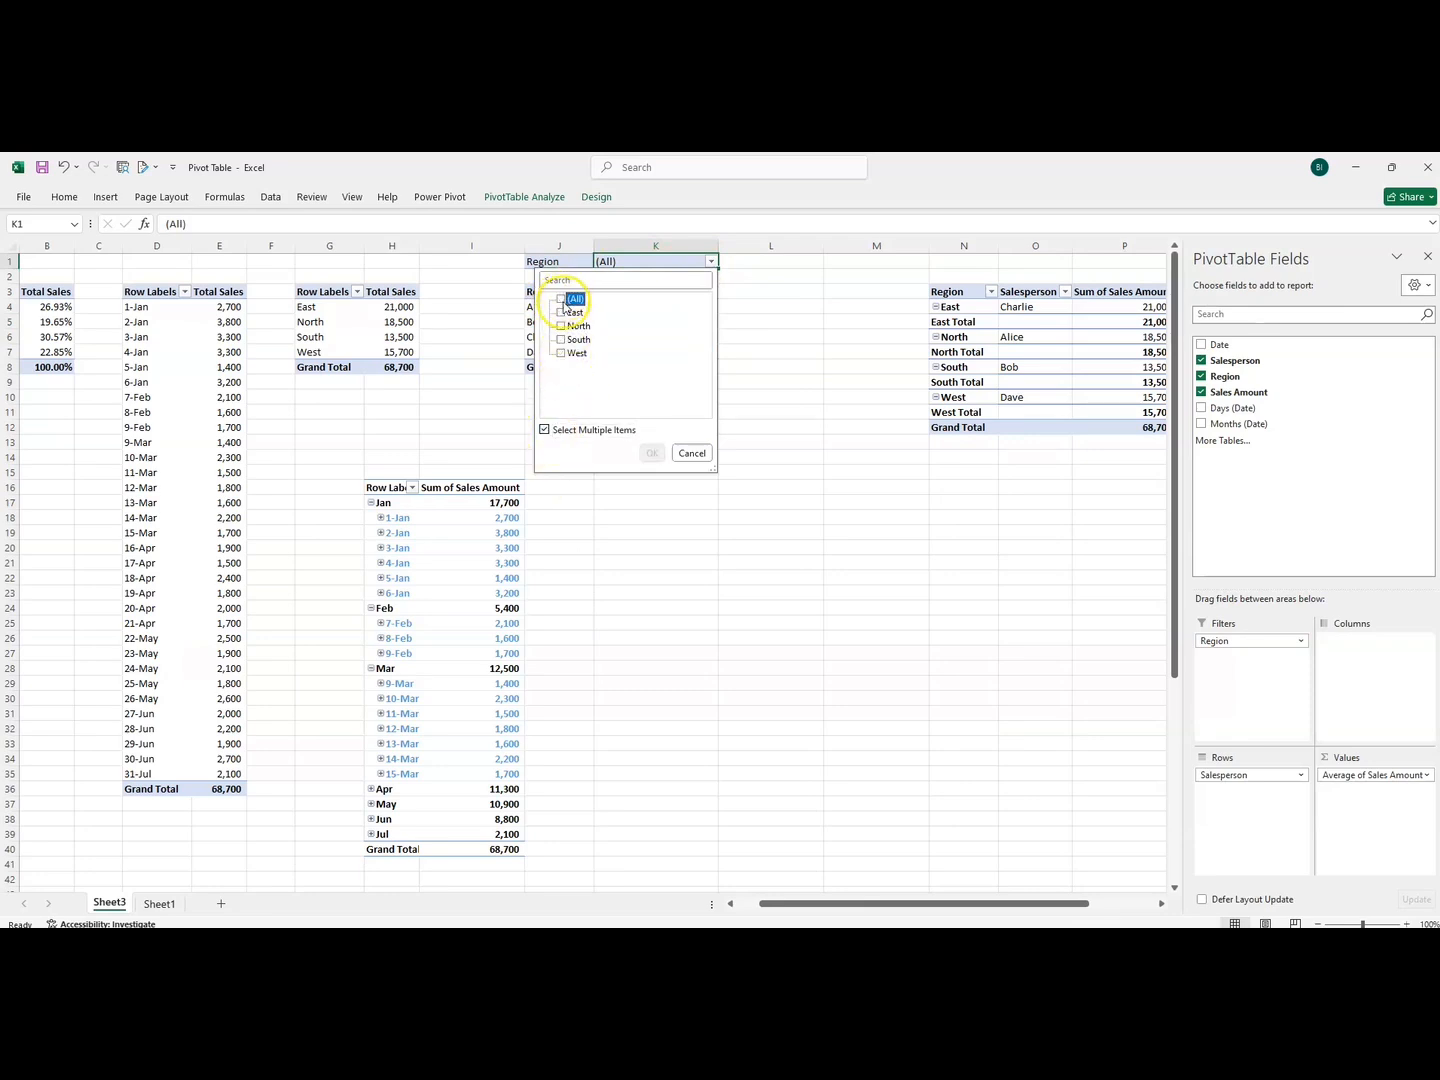
left_click(562, 326)
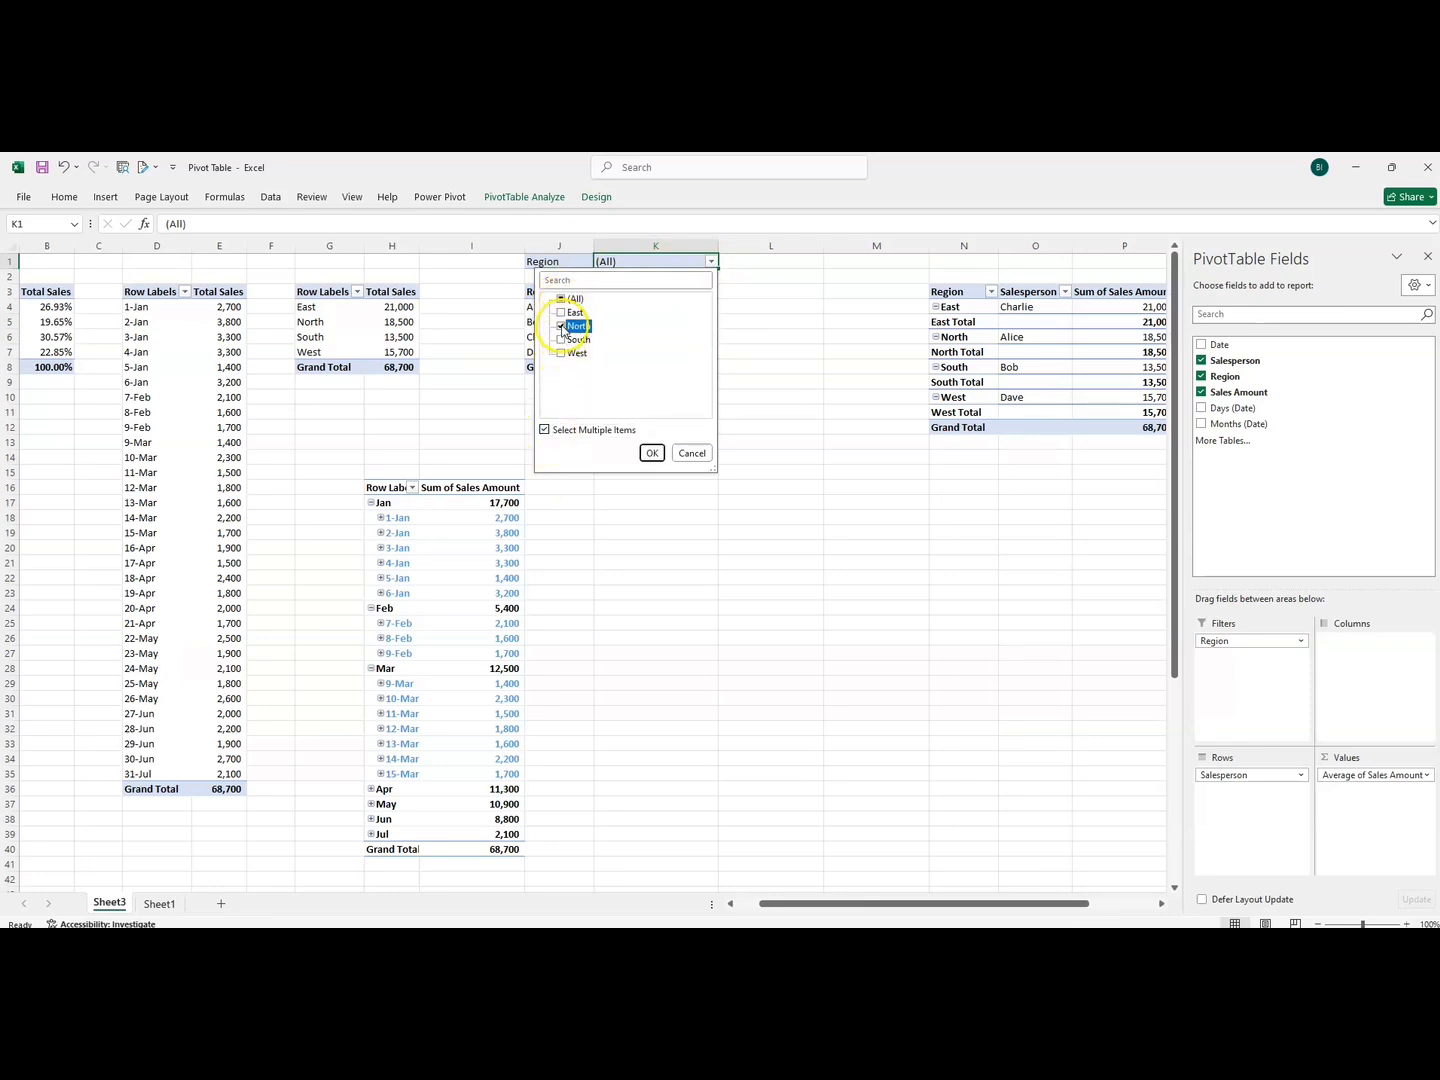
left_click(651, 453)
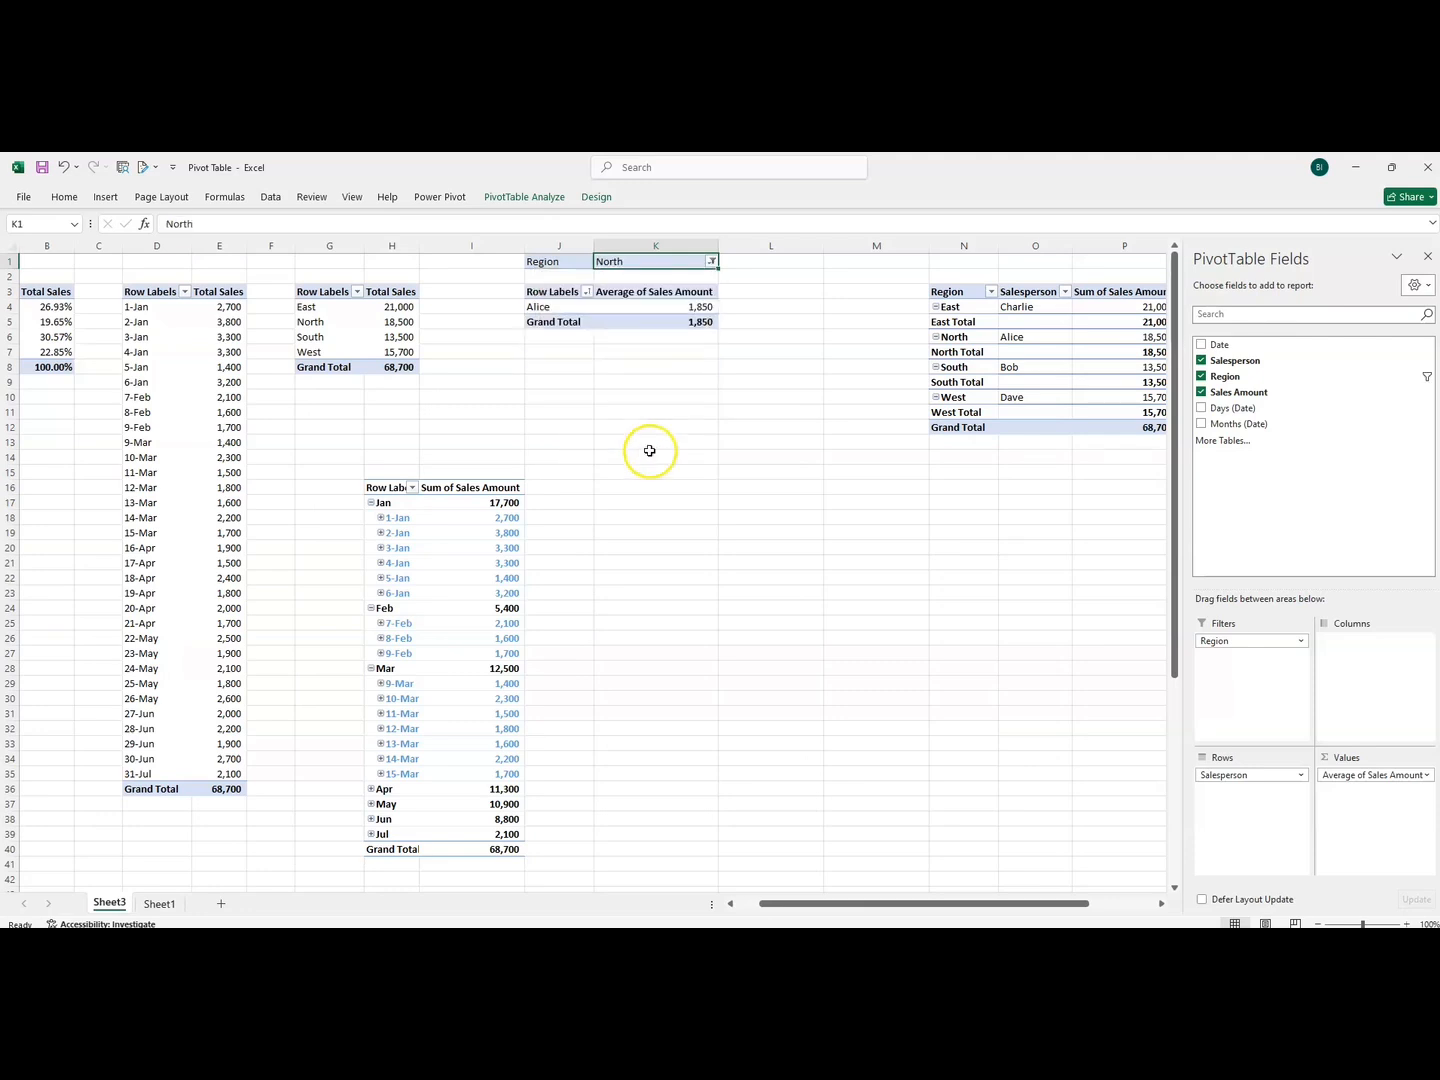
- Include East alongside North in the average sales PivotTable's Region filter
left_click(711, 260)
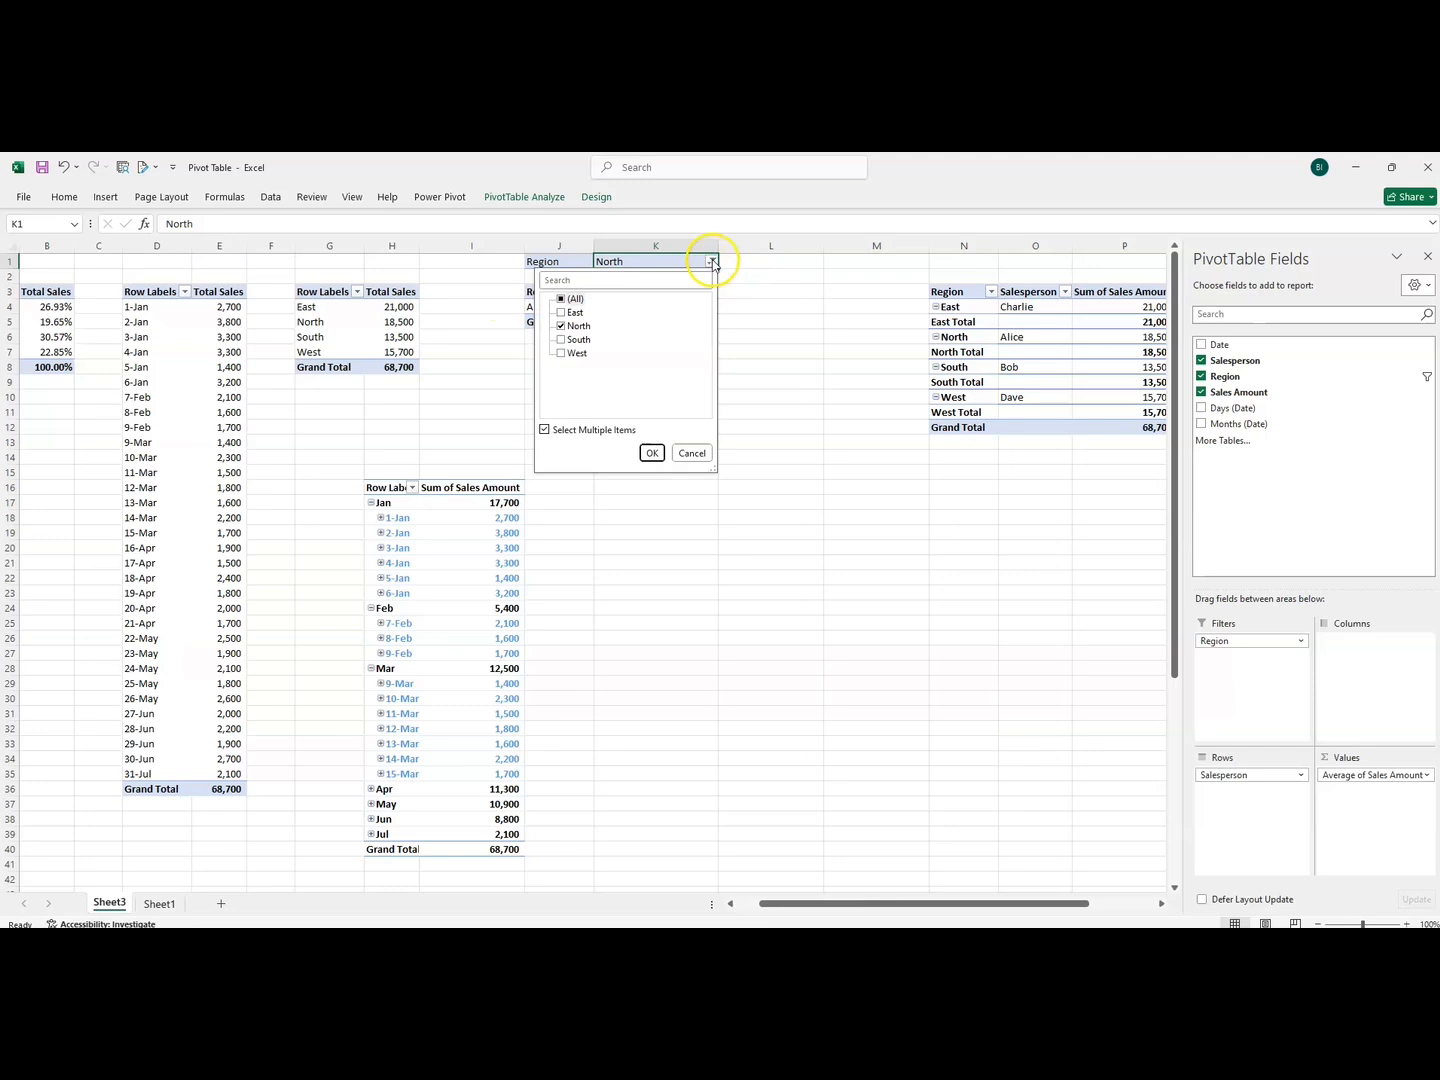
left_click(562, 313)
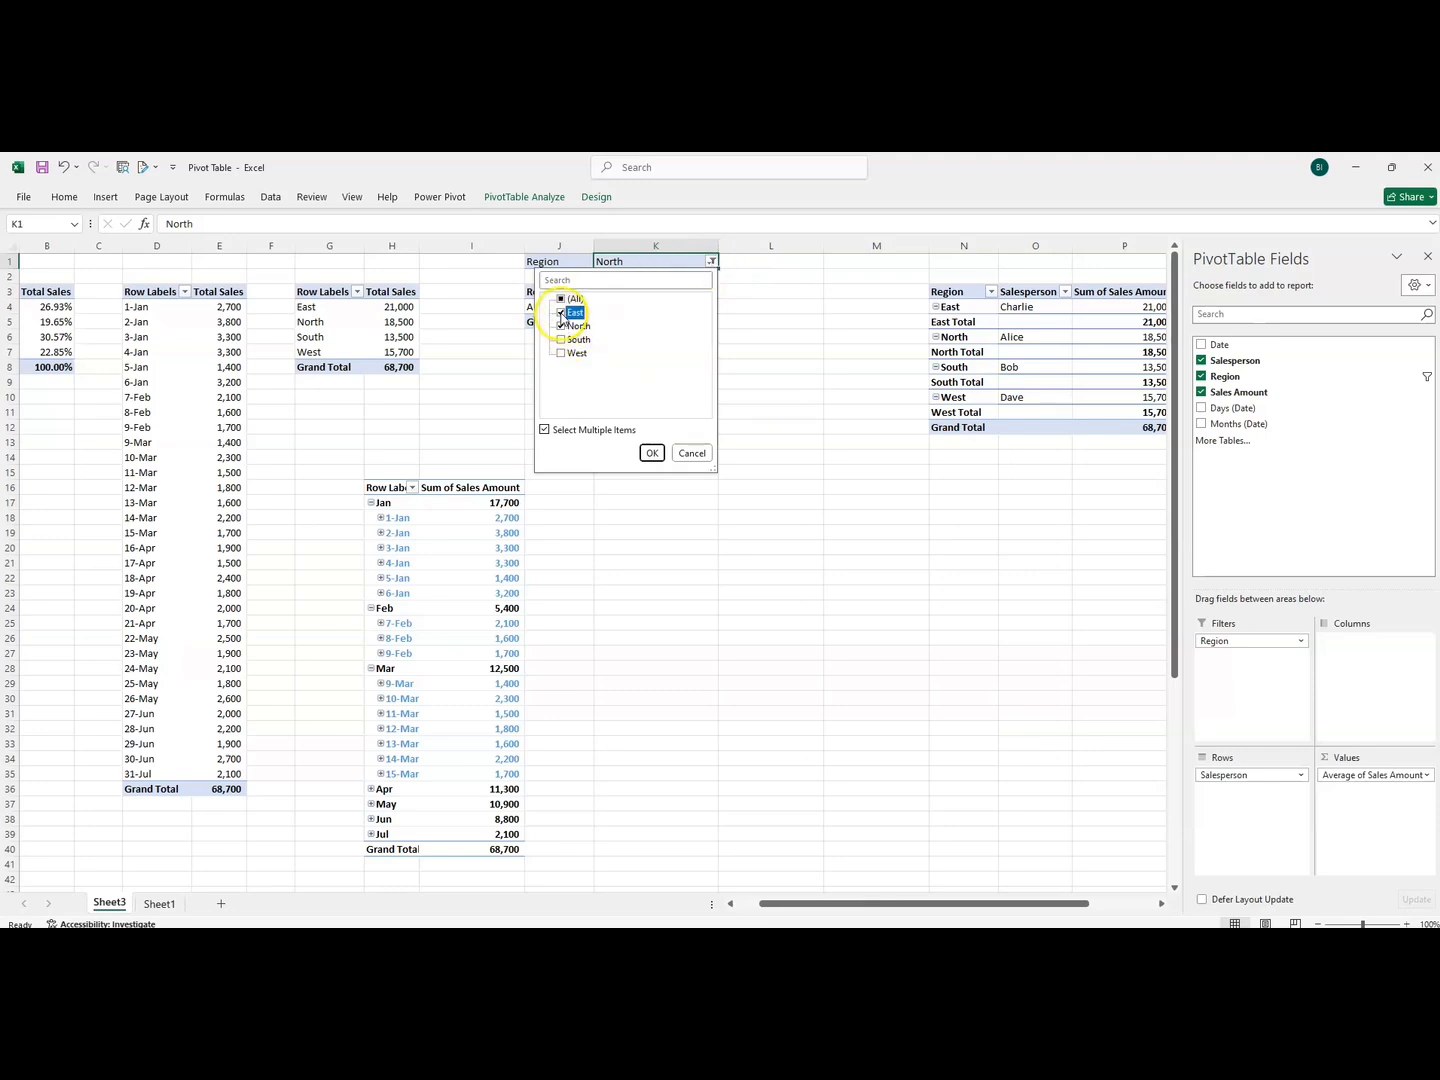
left_click(651, 453)
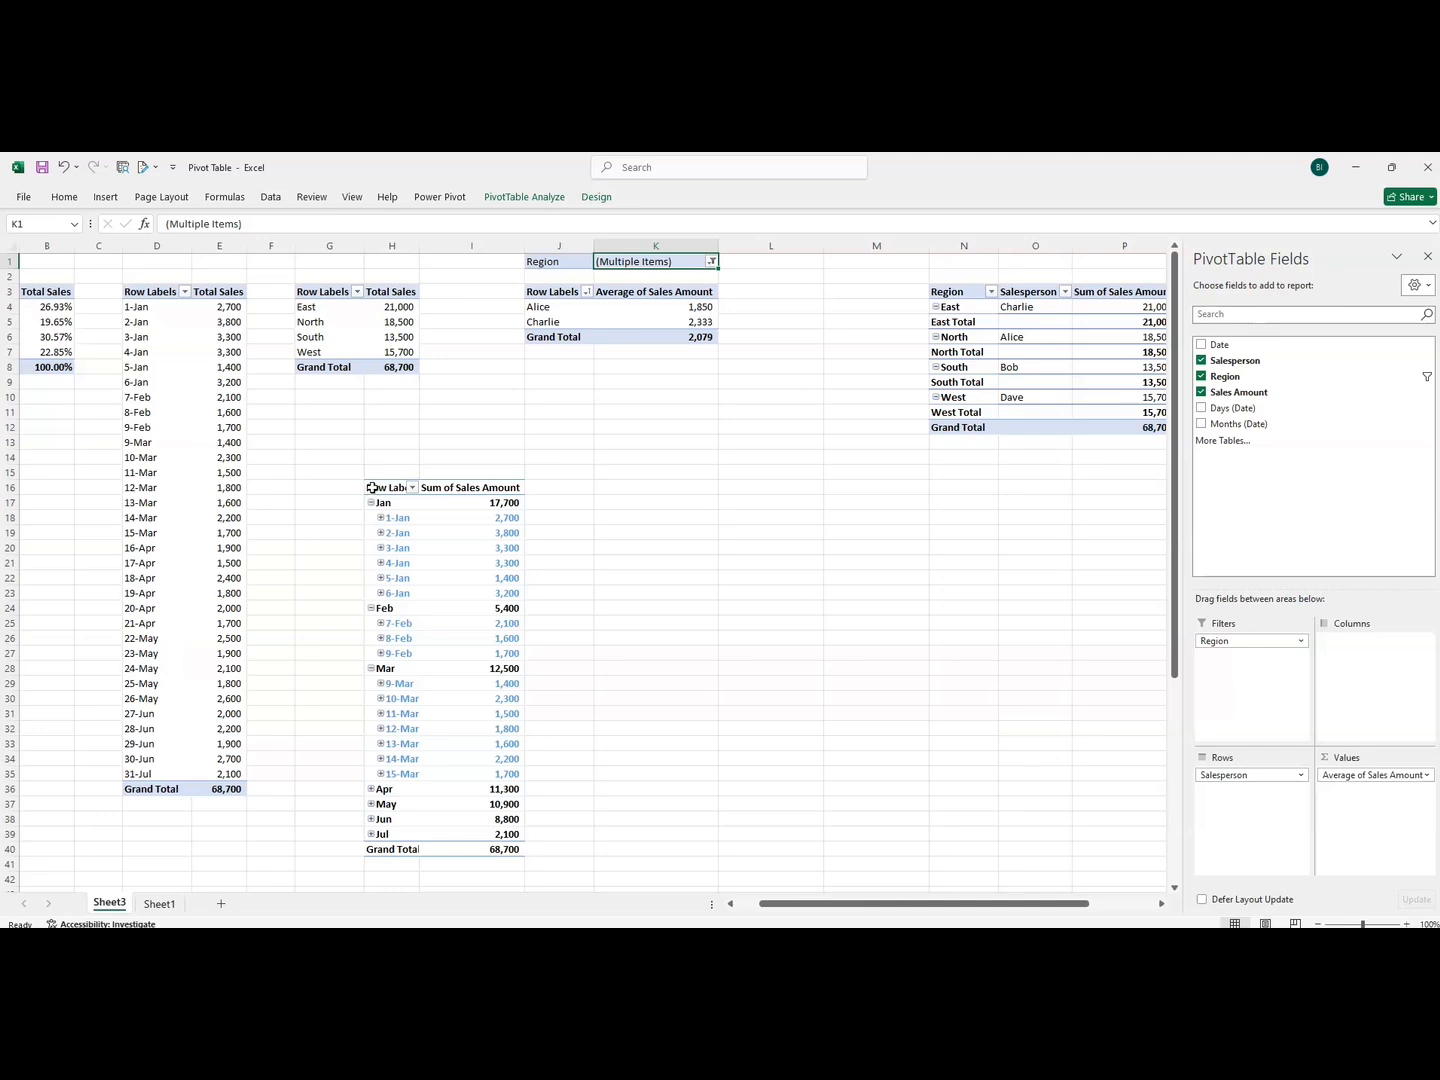
- Select the entire monthly sales PivotTable in H16:I40
left_click_drag(372, 487, 457, 851)
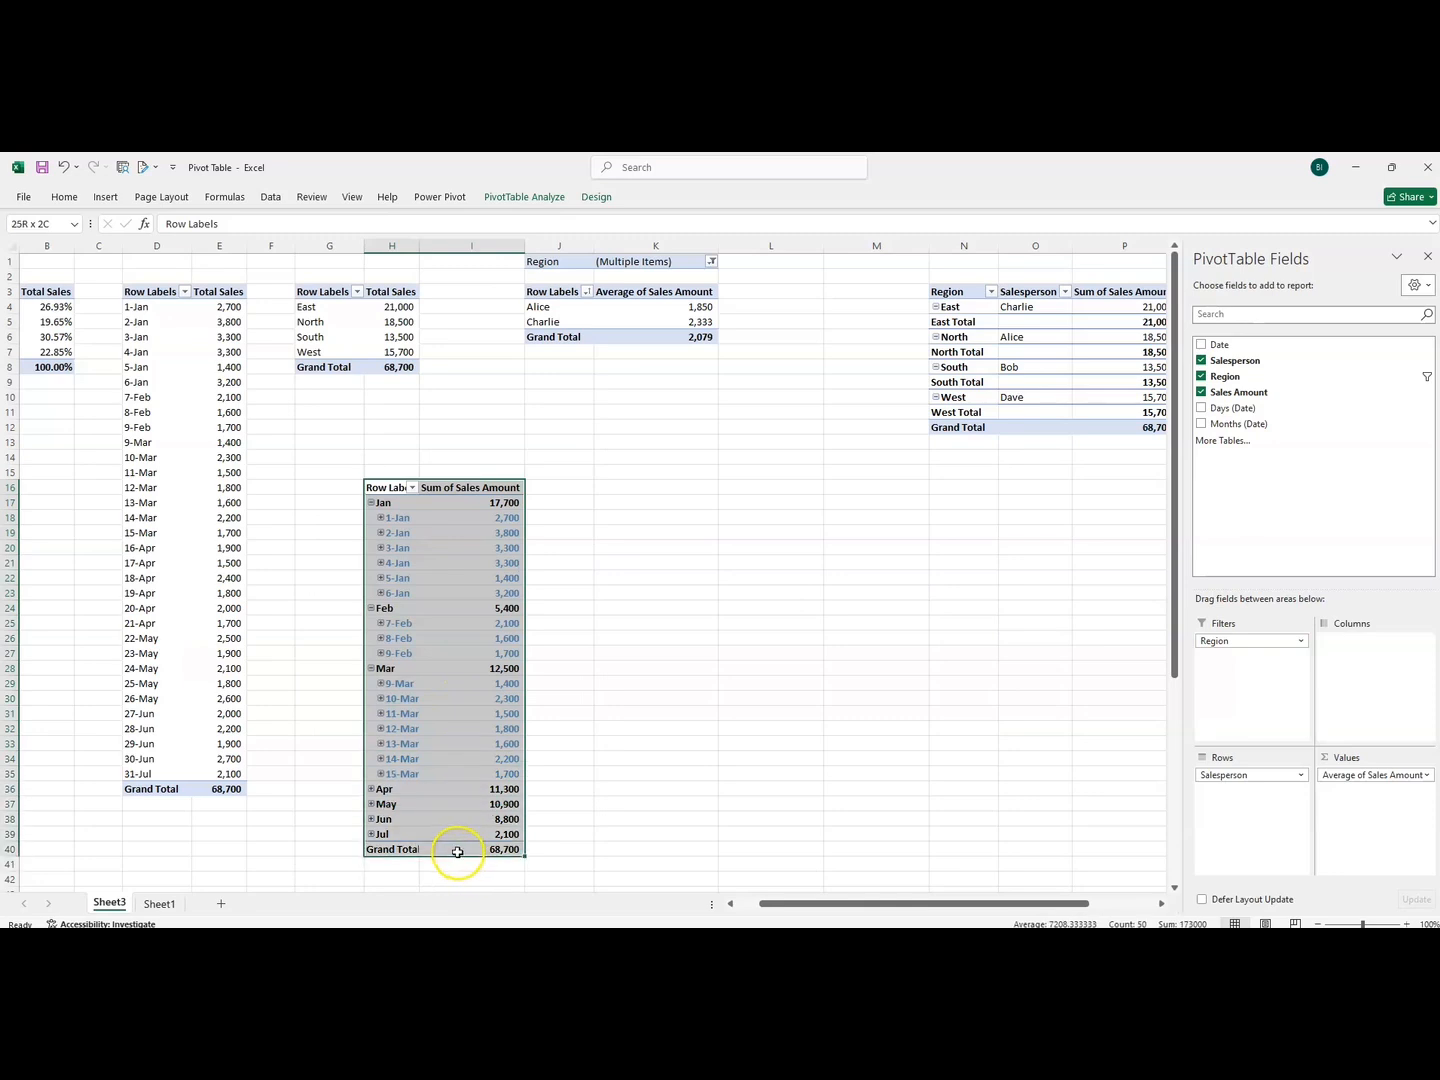